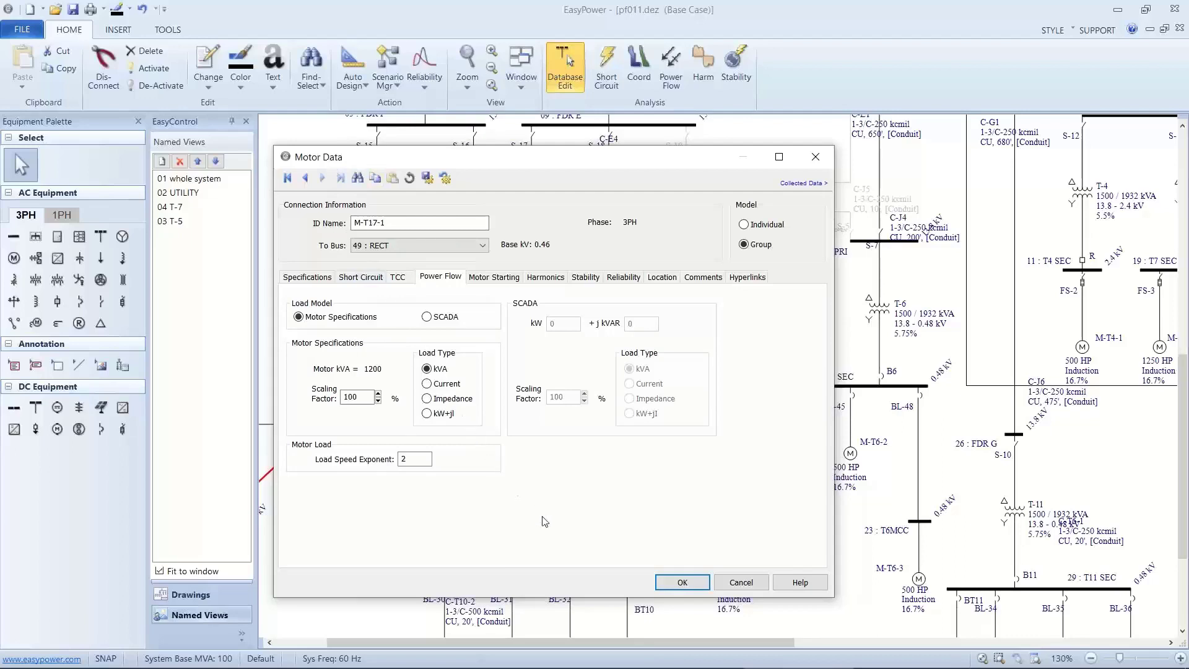
Commit the data of motor M-T17-1, keeping its existing X"dv value.
click(665, 582)
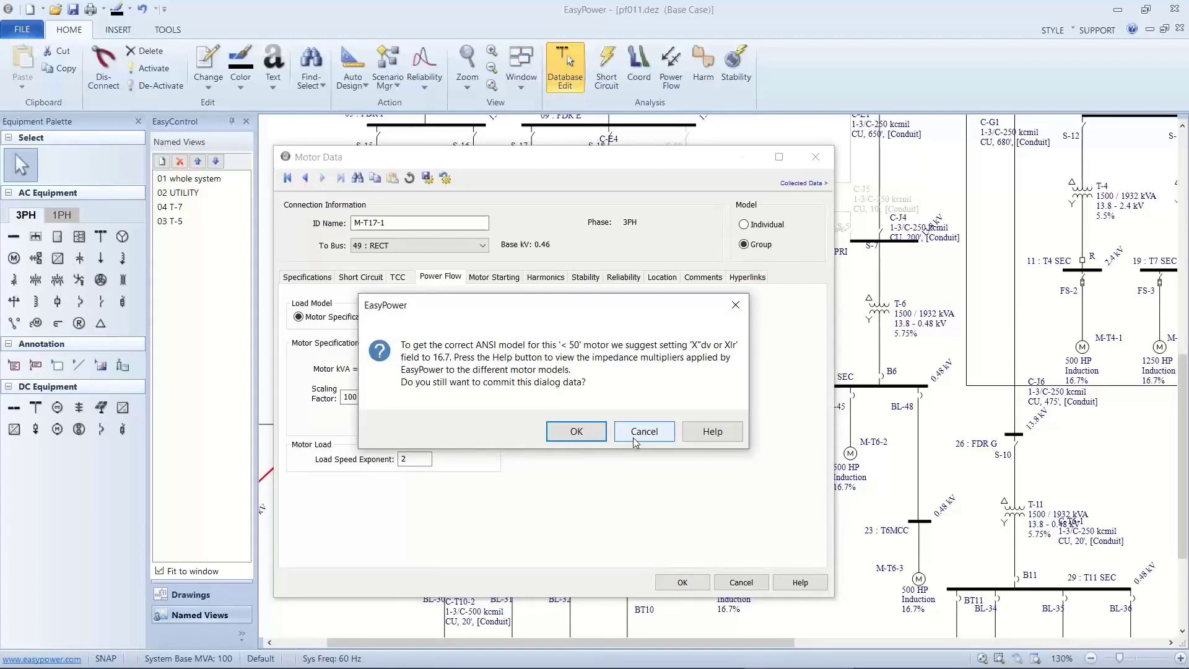
click(633, 438)
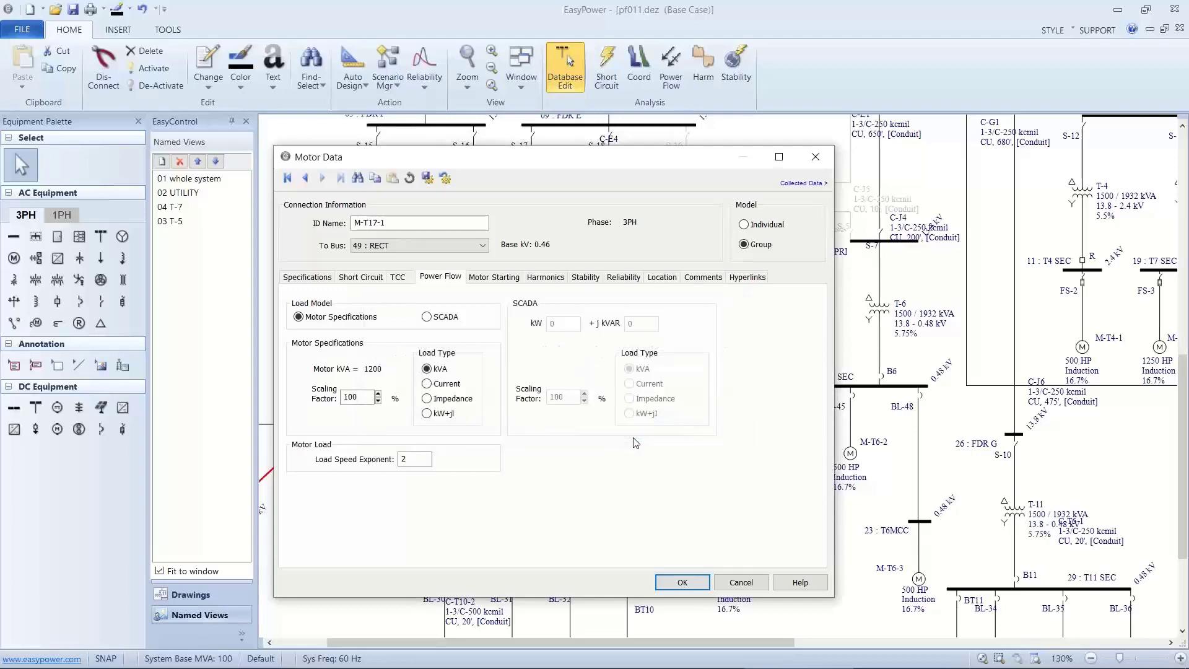
click(679, 583)
click(581, 438)
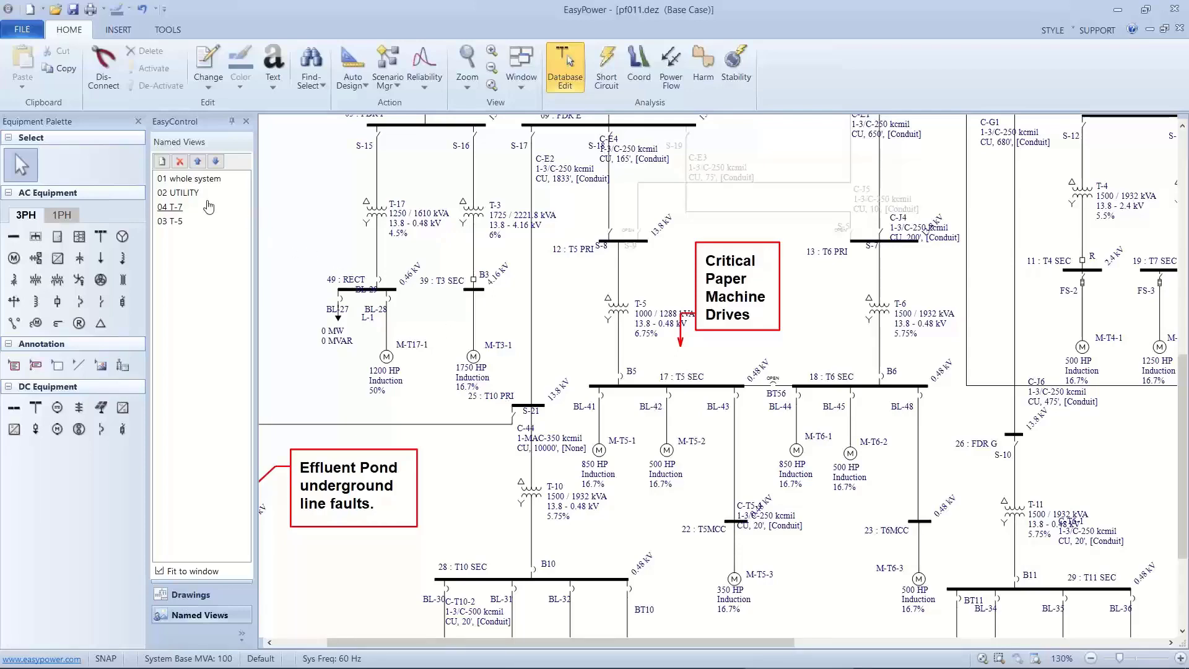
Solve the power flow and show the results in the 02 UTILITY view.
click(179, 193)
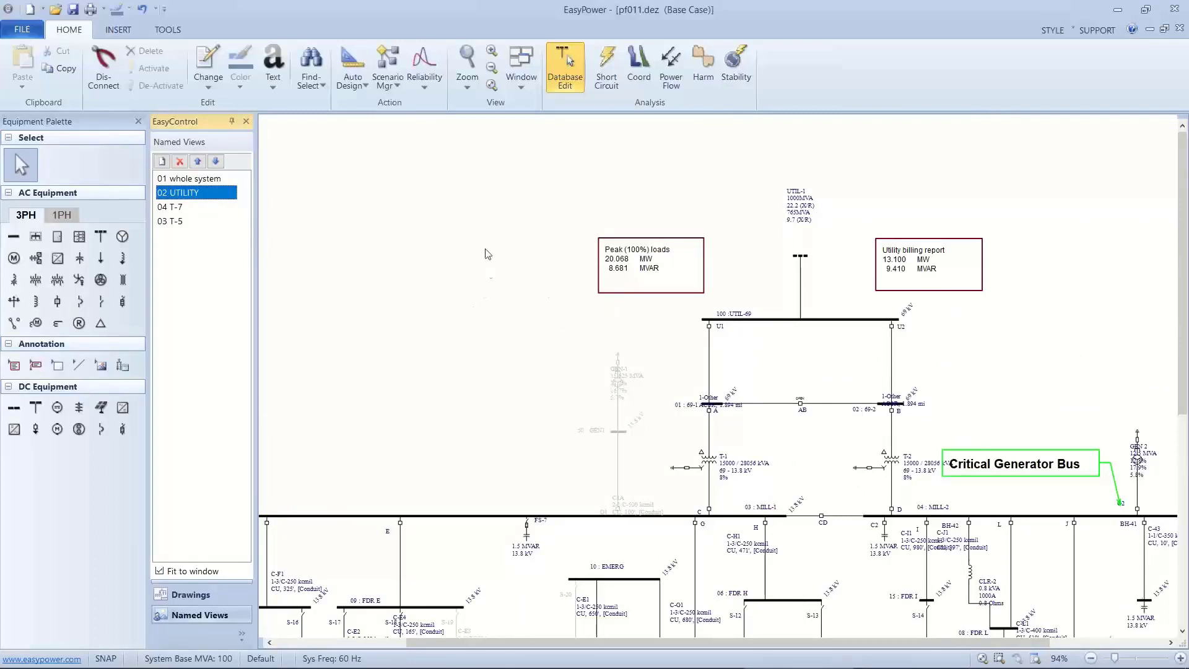
click(671, 67)
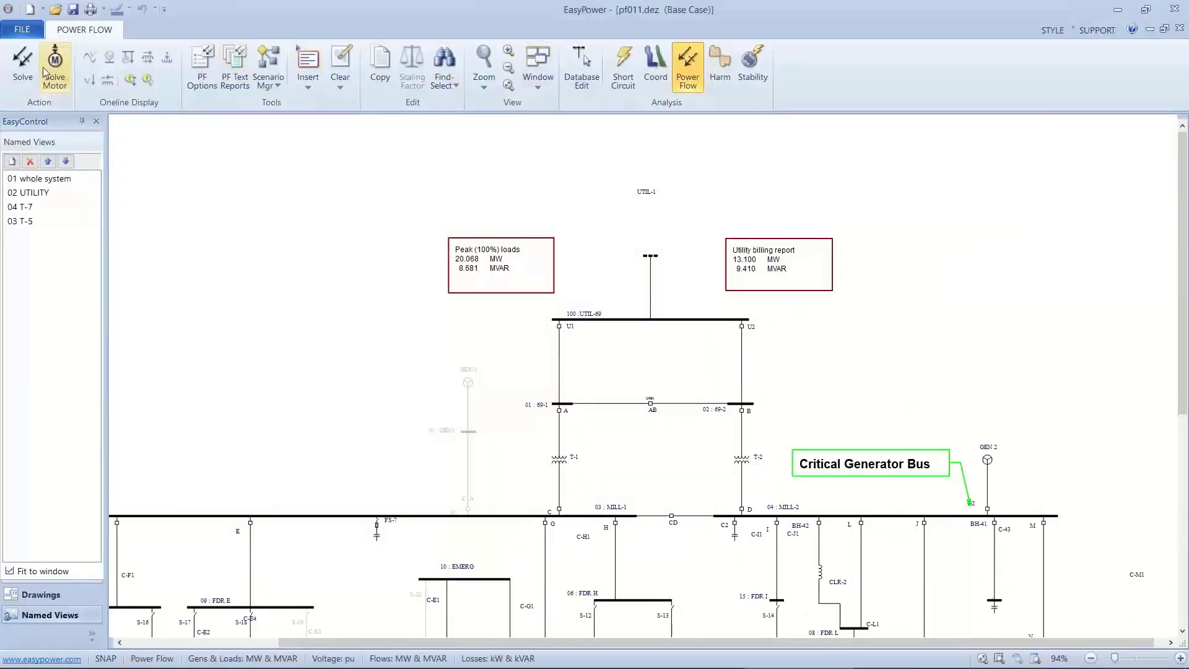
click(23, 60)
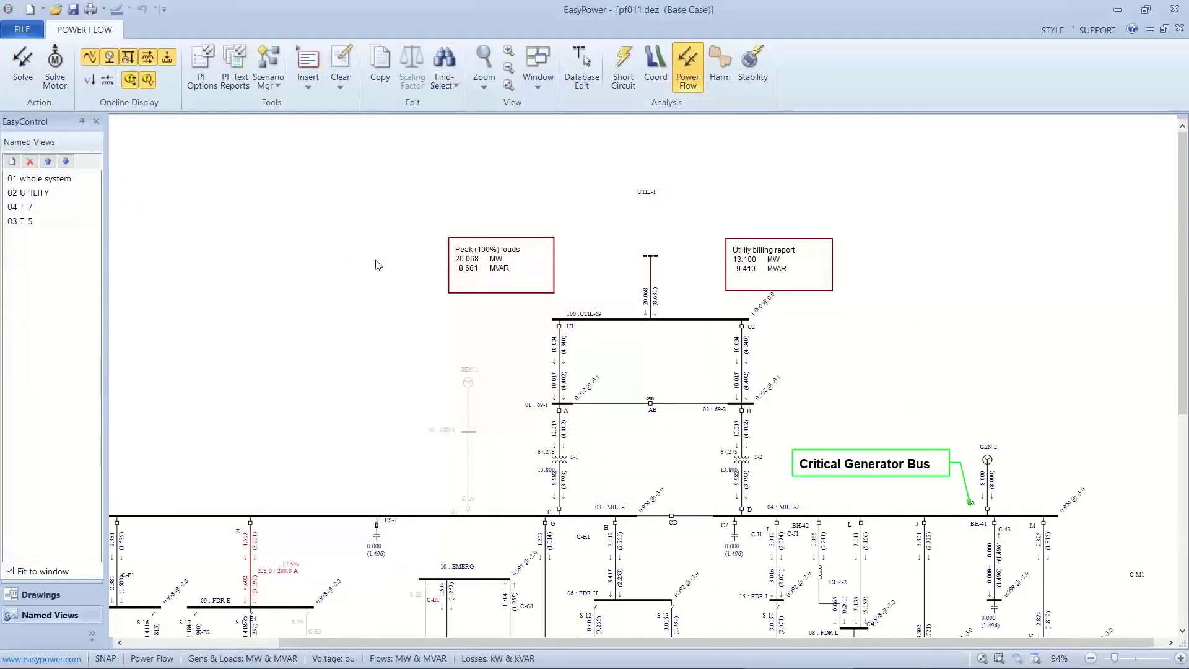
scroll(398, 276, up, 2)
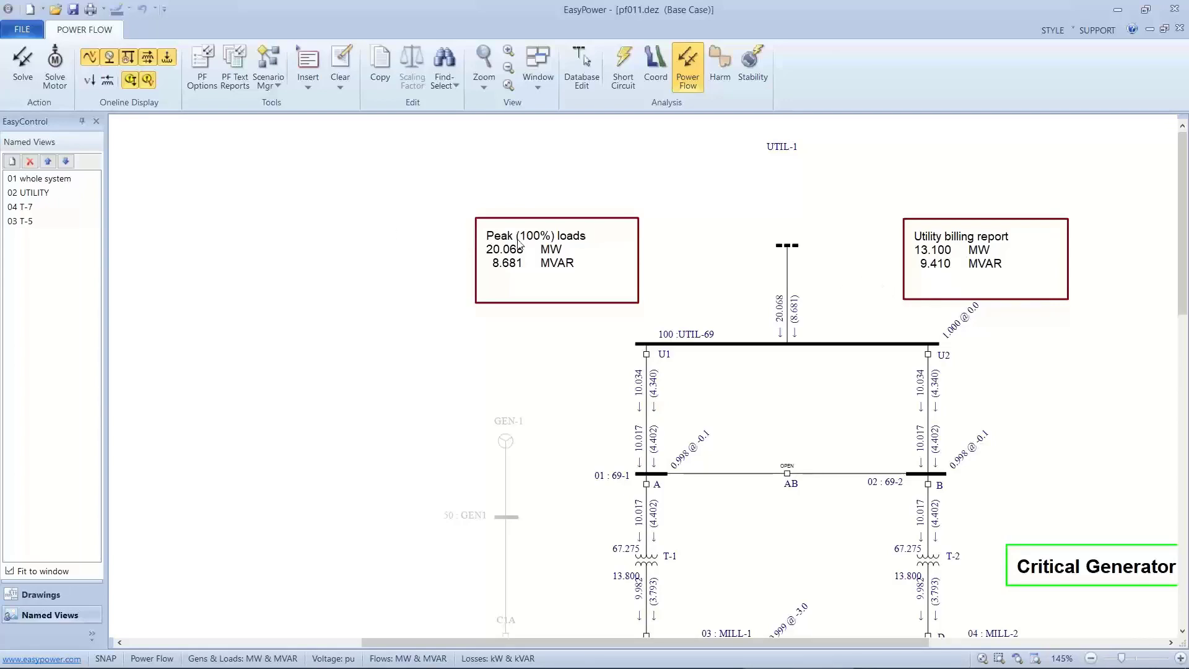
Temporarily scale all loads below the utility bus to 65% constant MVA and all motors to 70%, and check the utility flow.
click(64, 184)
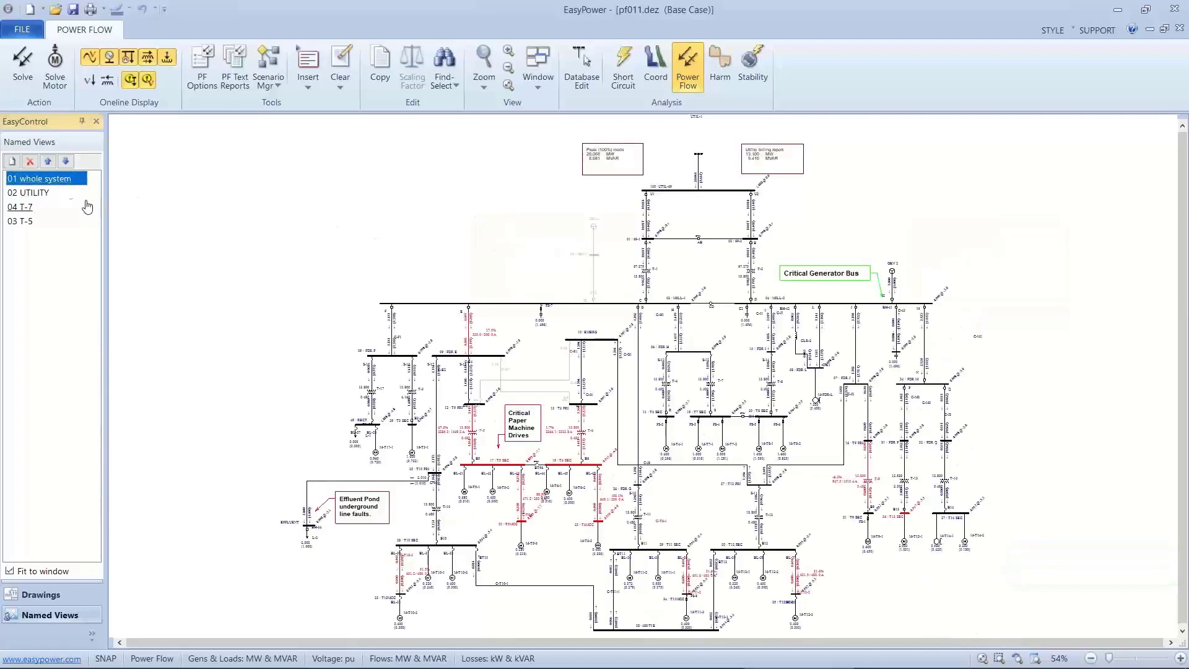
drag(221, 199, 332, 463)
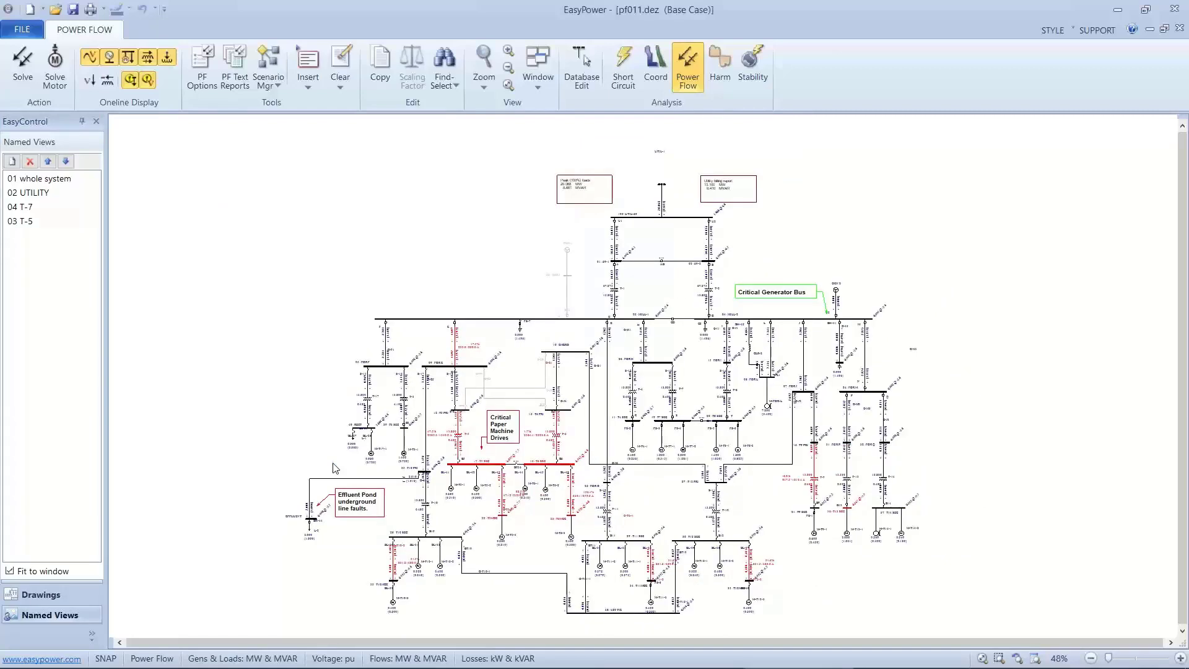
drag(267, 261, 942, 619)
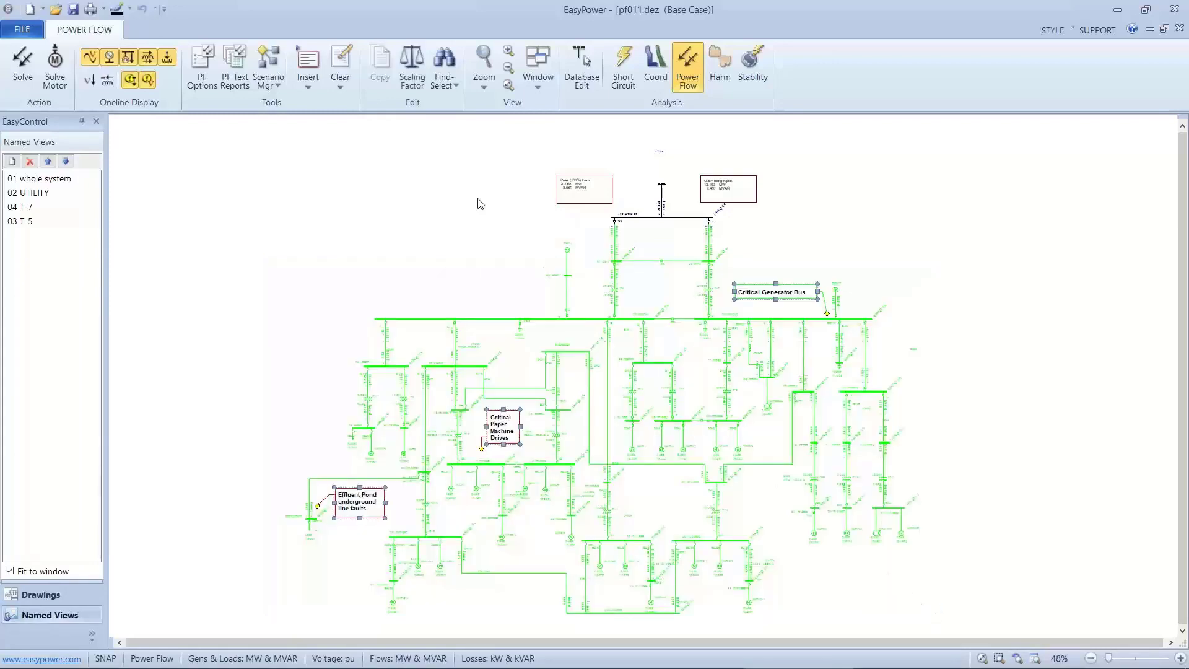
click(420, 82)
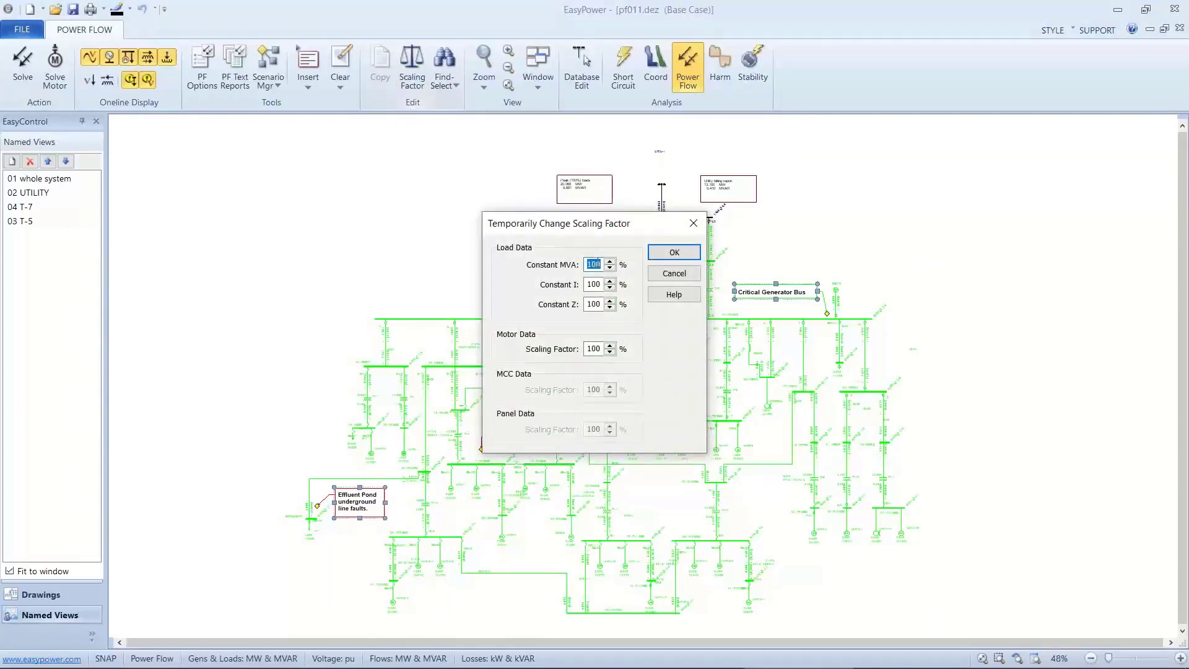
text(65)
drag(599, 349, 572, 352)
text(70)
key(Return)
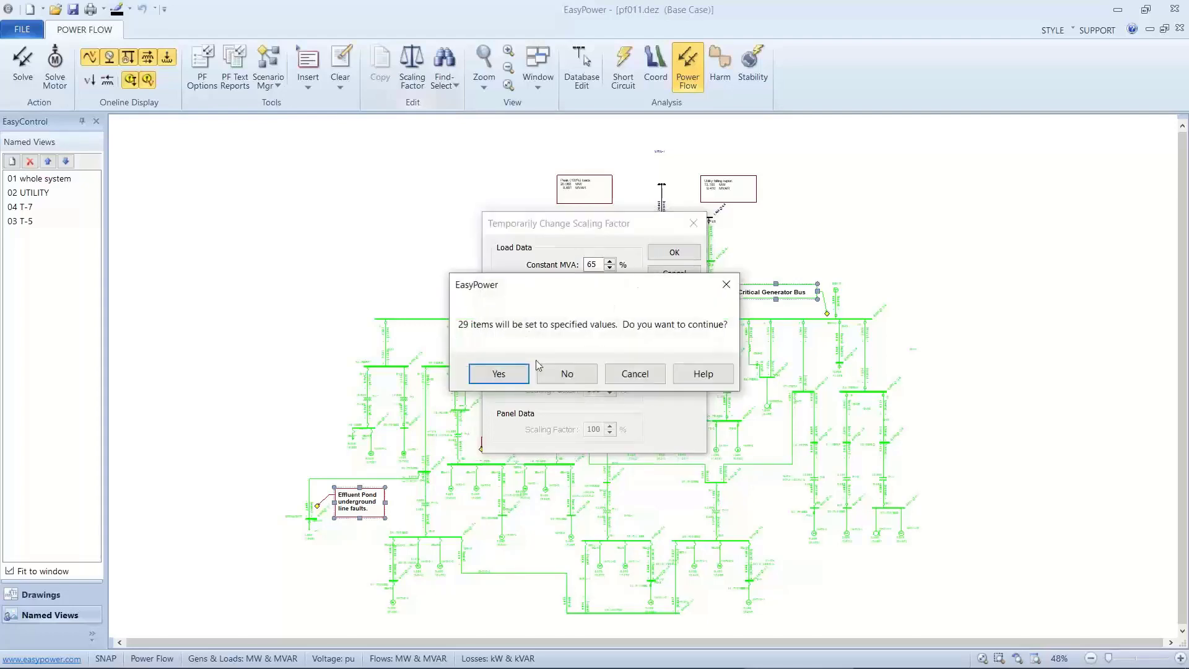
click(495, 373)
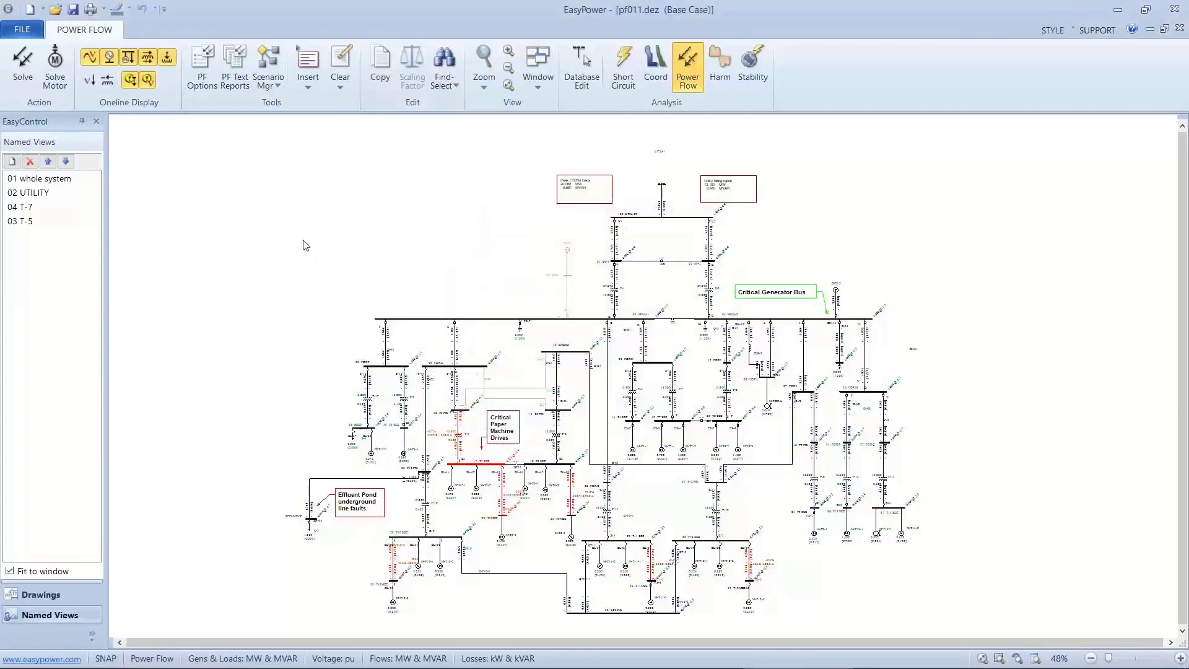
click(28, 193)
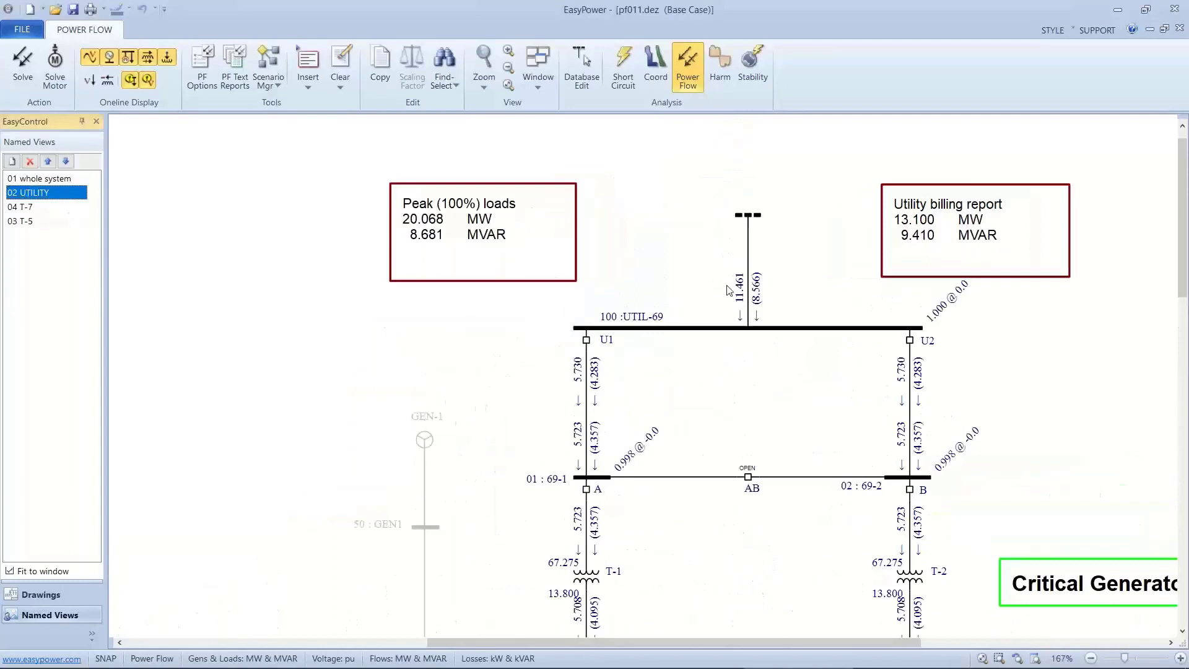
scroll(725, 284, up, 2)
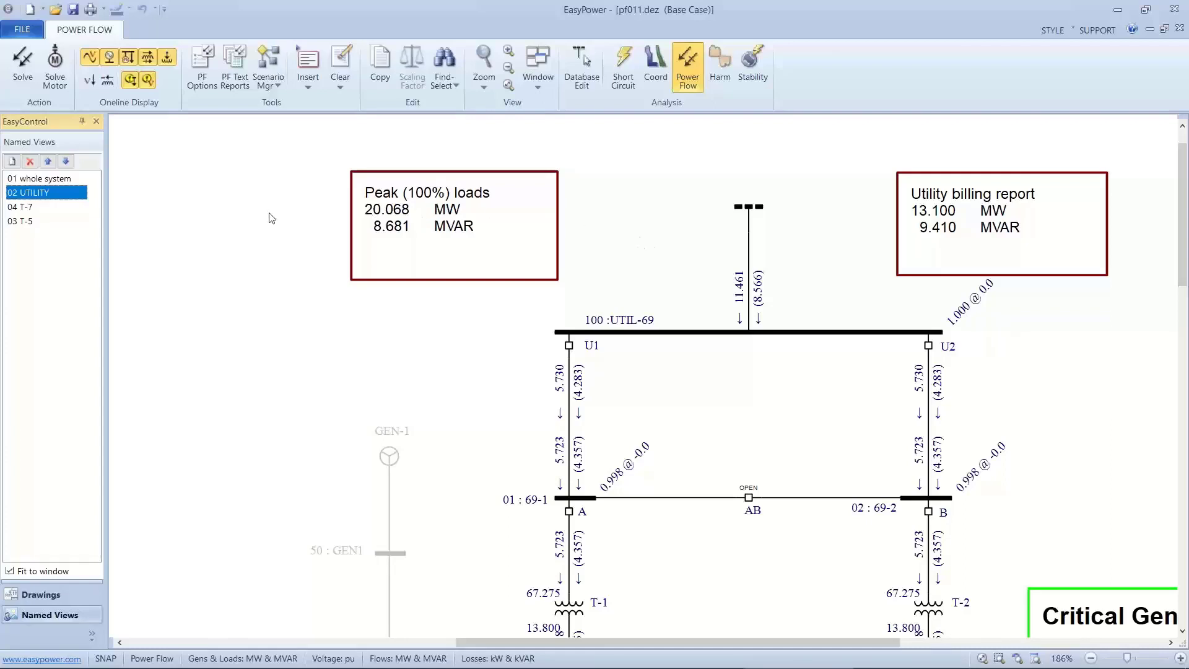
In the 04 T-7 view, temporarily set the scaling factor of motors M-T4-1, M-T7-1, M-T7-2, M-T8-1 and M-T8-2 to 85%.
click(37, 213)
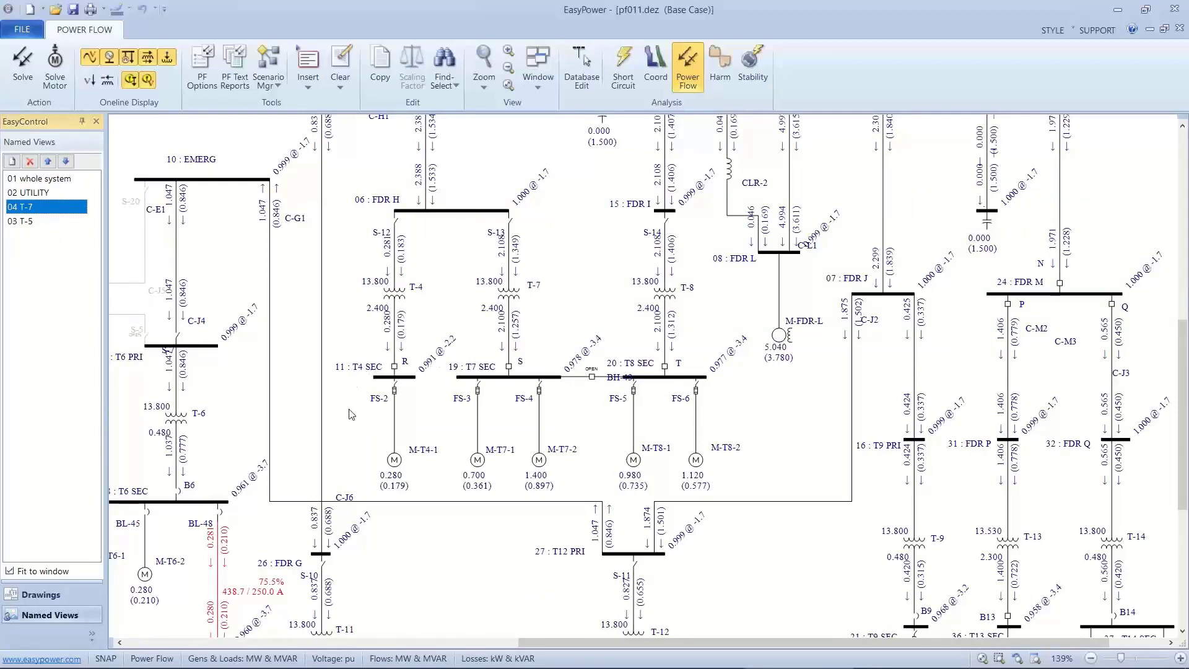
drag(352, 412, 702, 470)
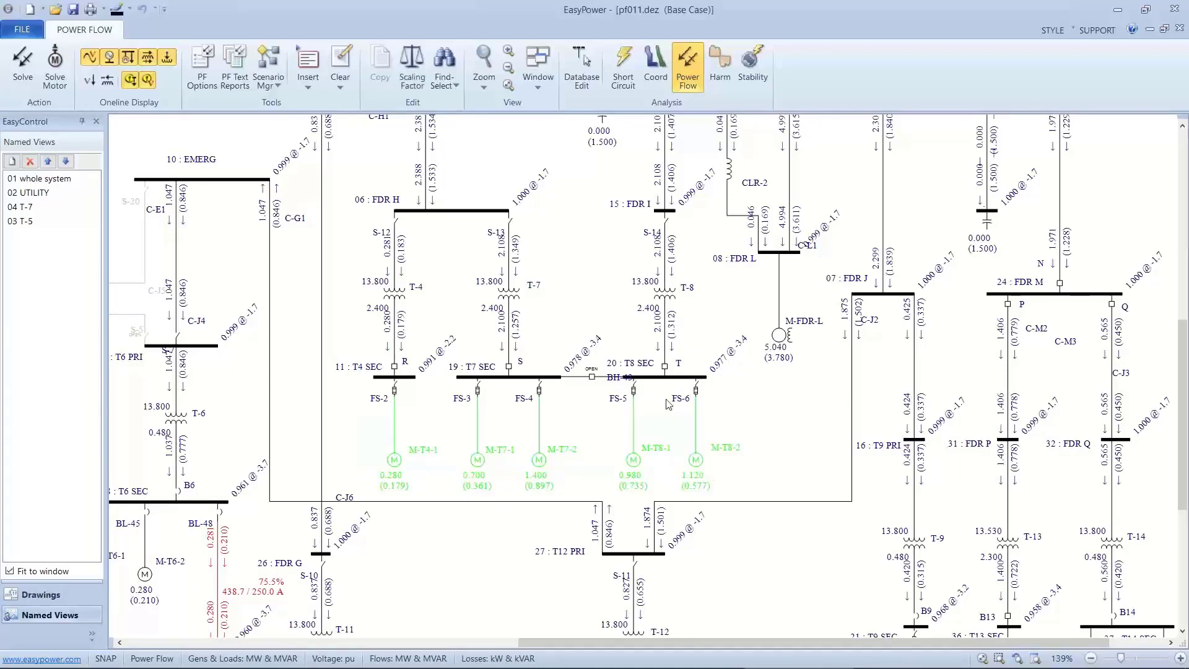
click(418, 81)
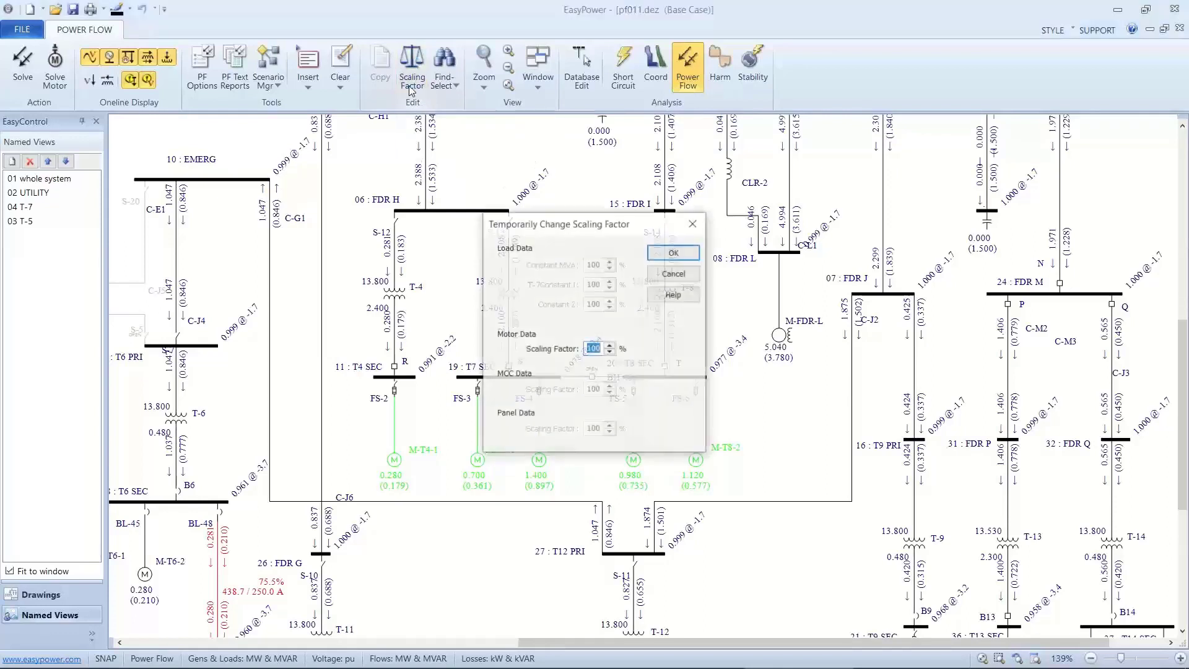
text(85)
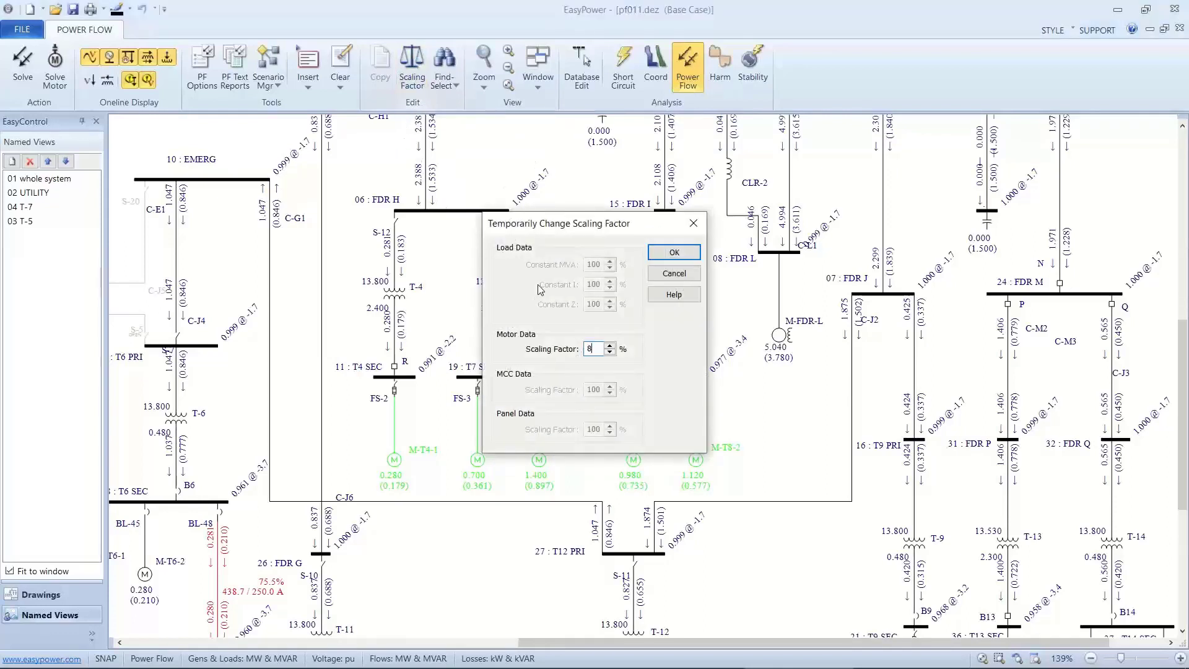
click(667, 252)
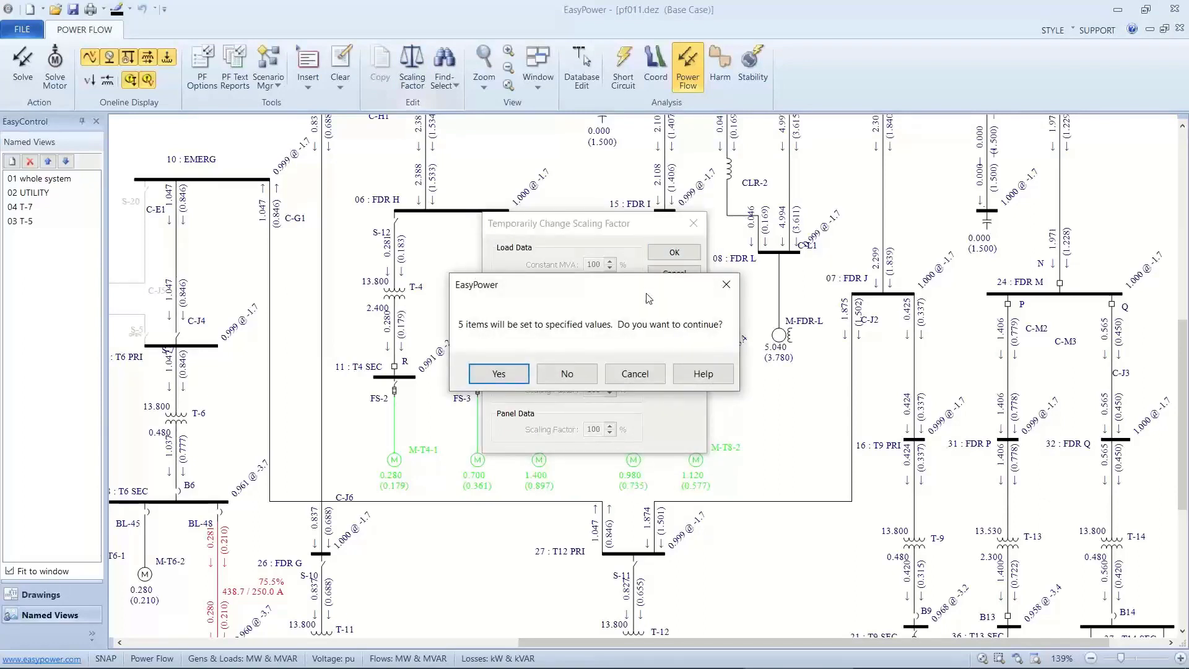
click(519, 374)
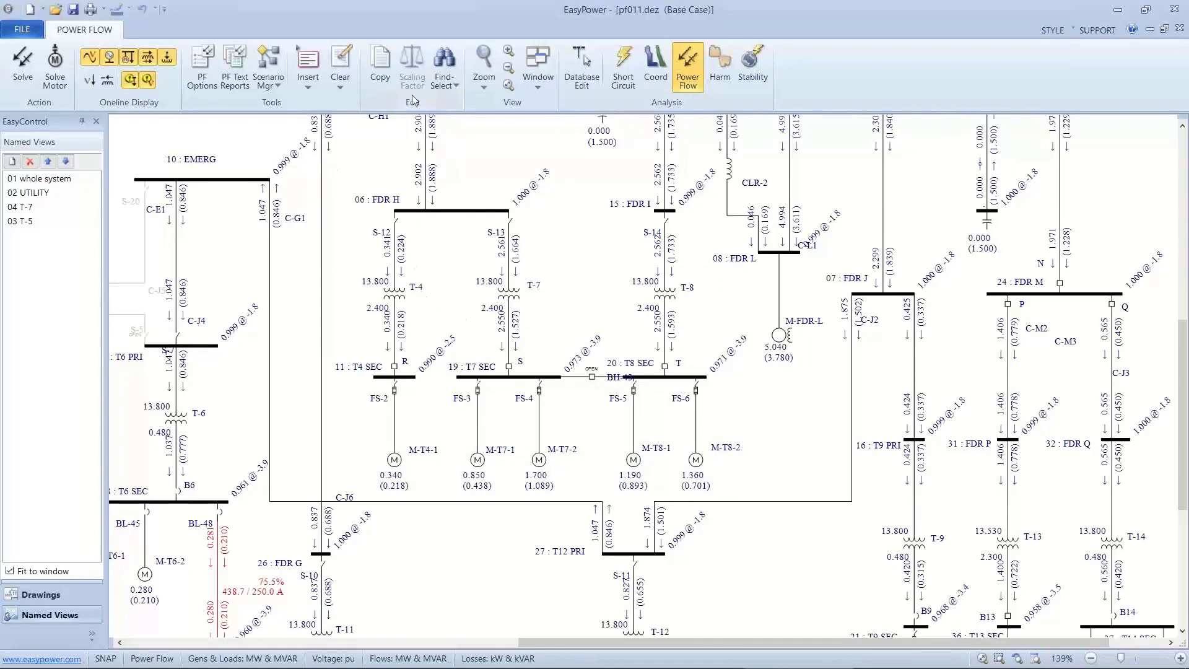
Find motor M-T5-3, temporarily set its scaling factor to 50%, and check the flow in the 02 UTILITY view.
click(444, 79)
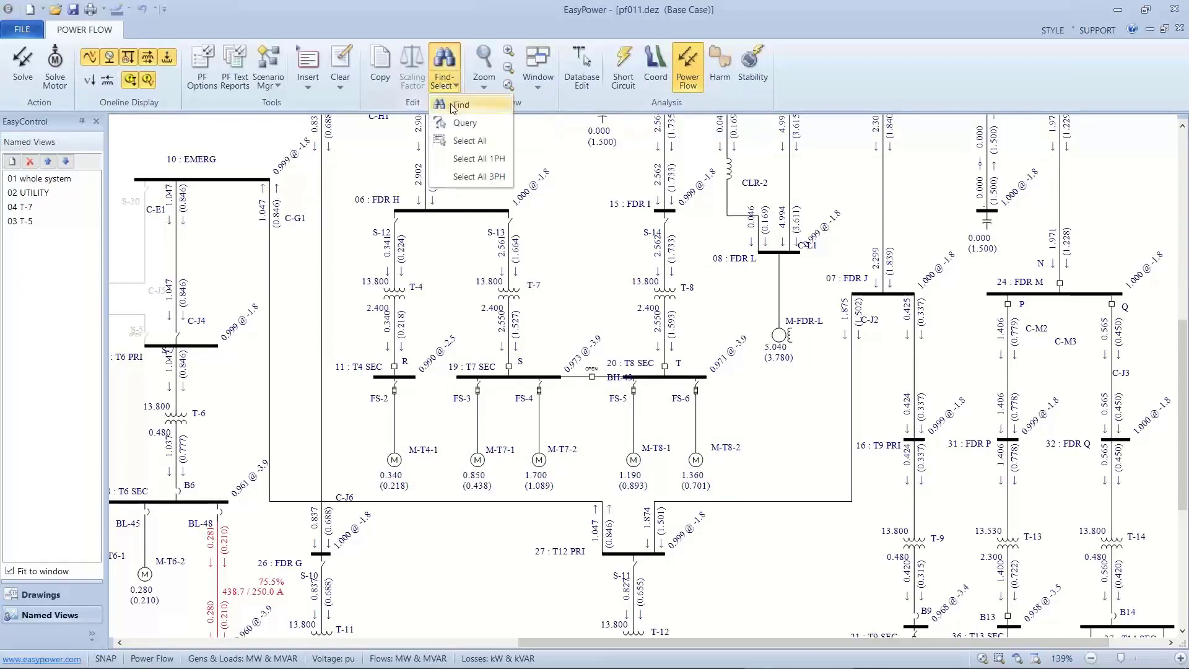
click(457, 105)
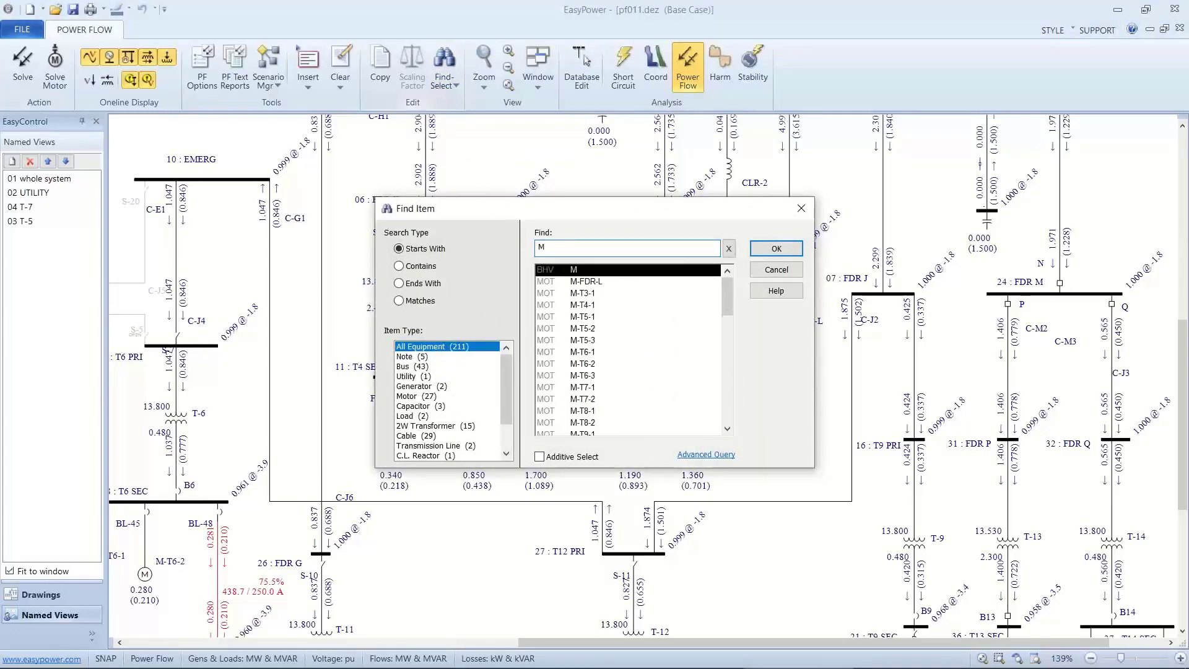
text(-T5)
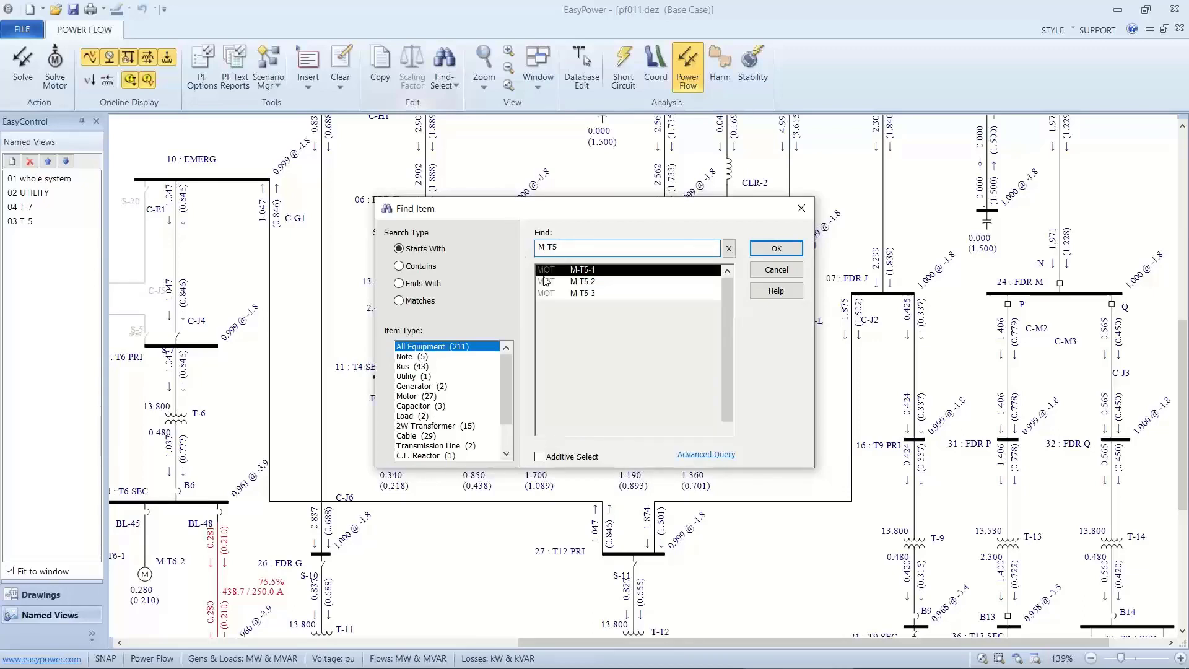
click(575, 293)
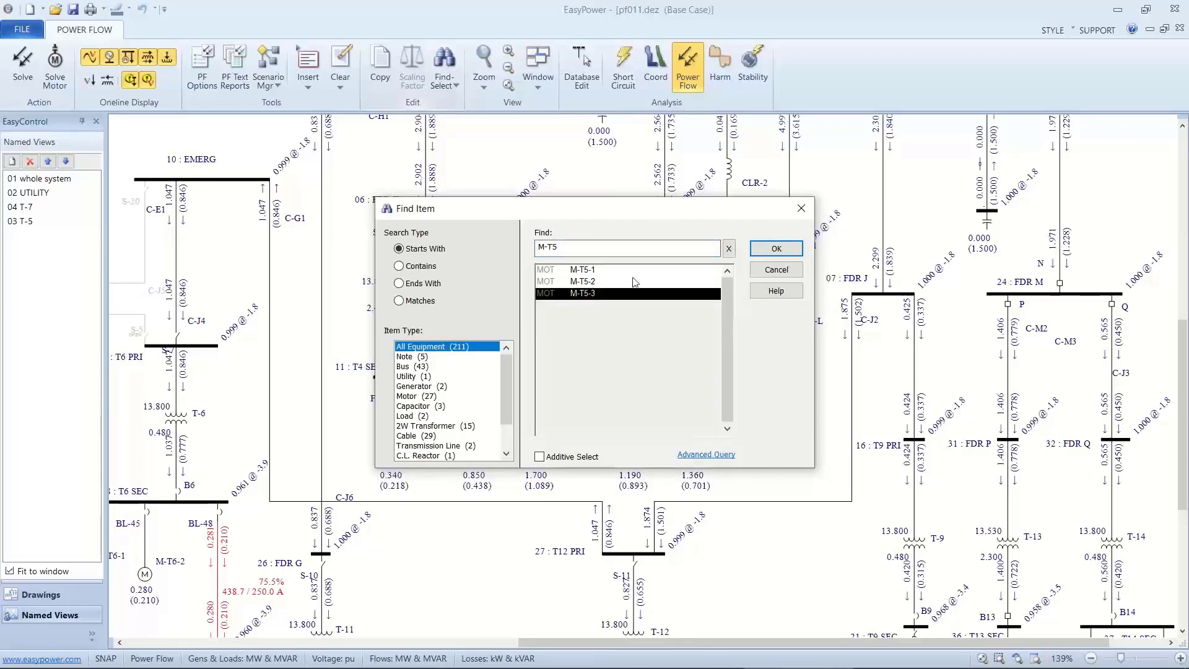
click(768, 257)
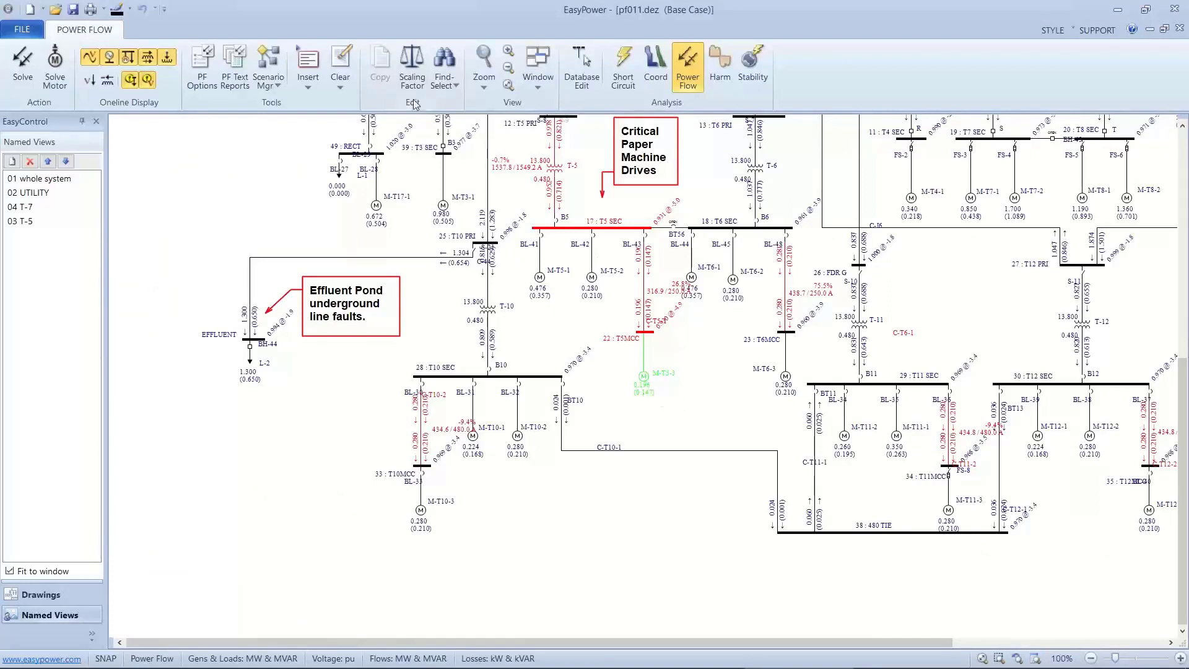
click(408, 75)
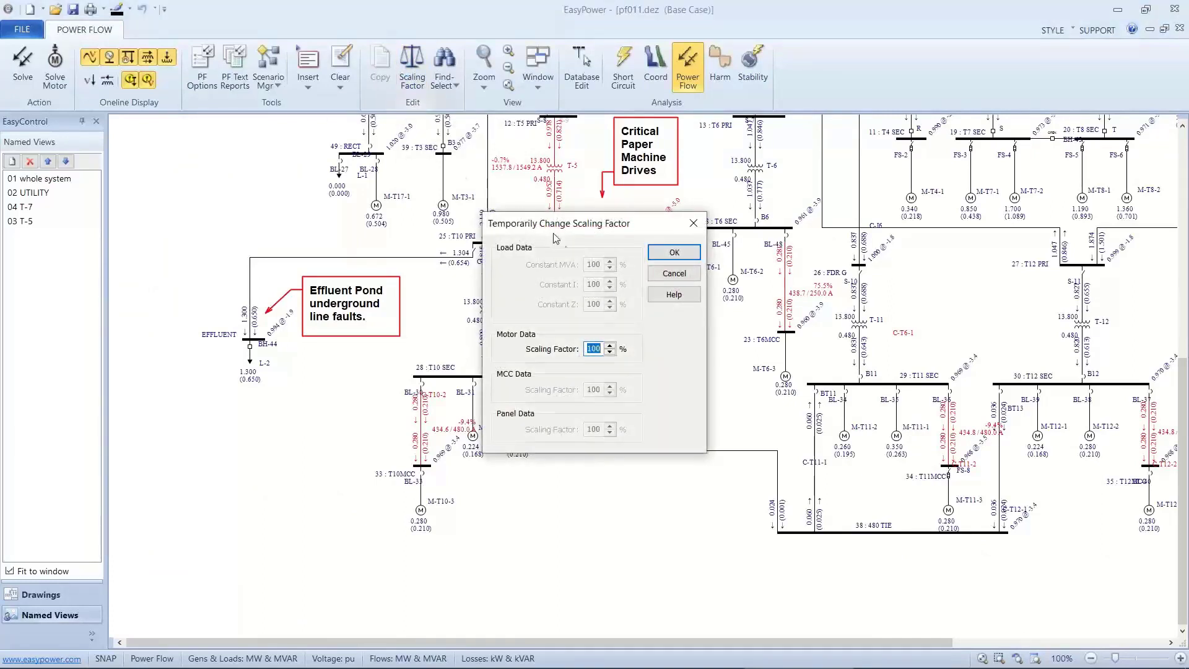
text(50)
click(651, 254)
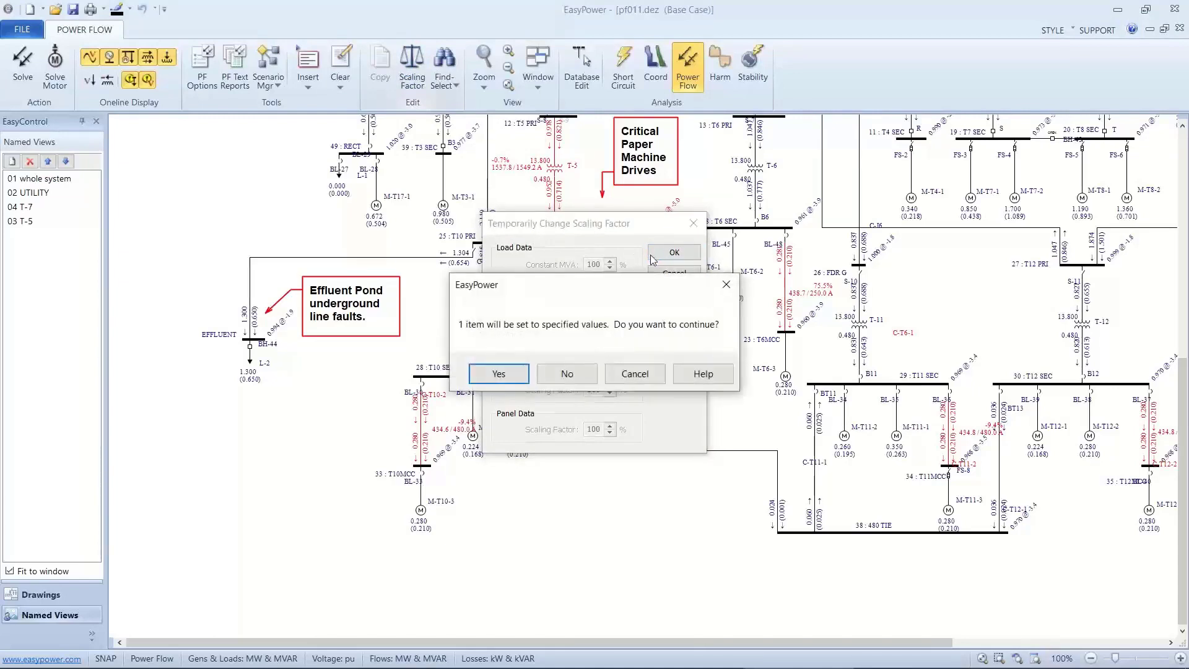
click(522, 371)
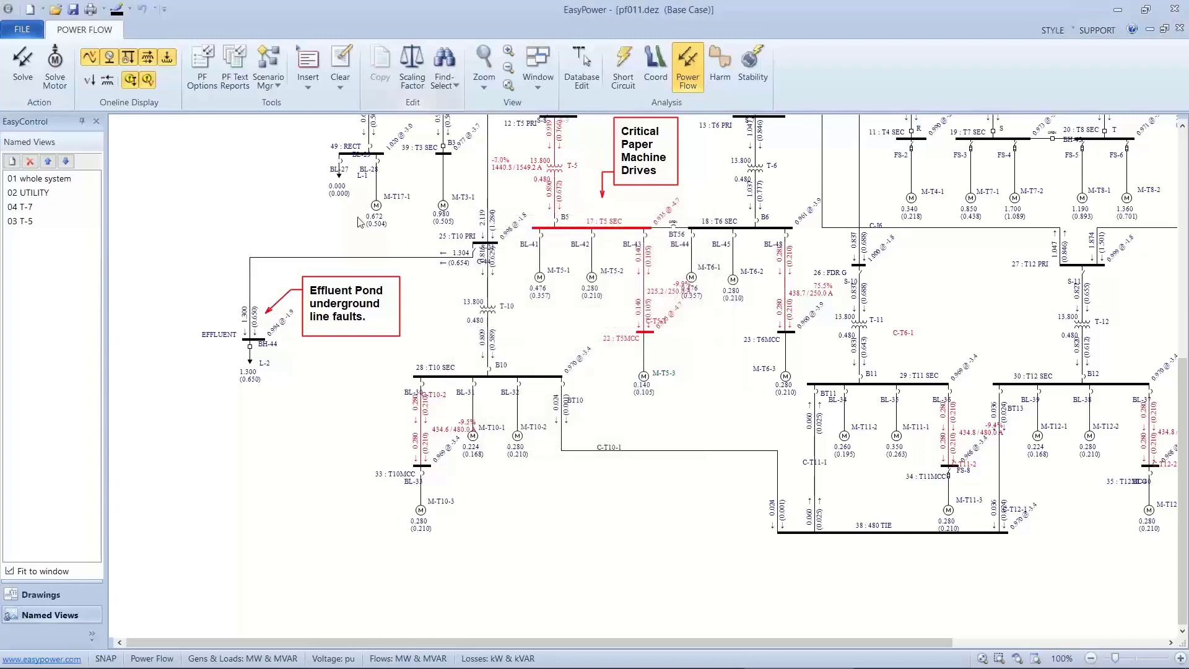
click(43, 193)
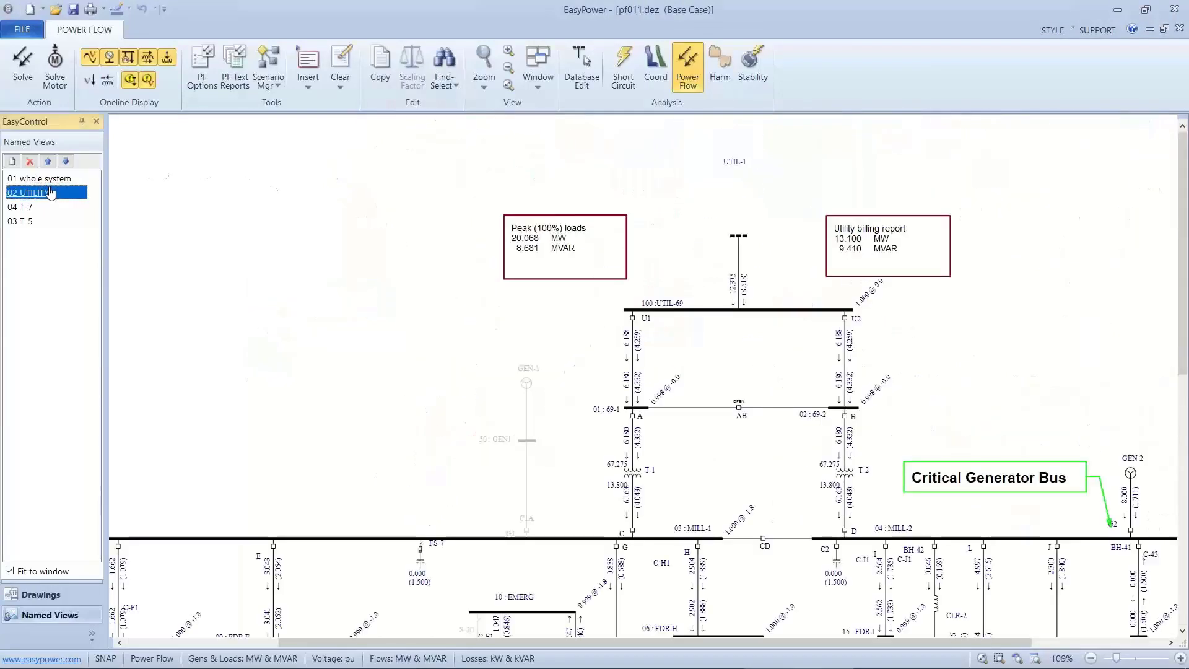
scroll(671, 276, up, 3)
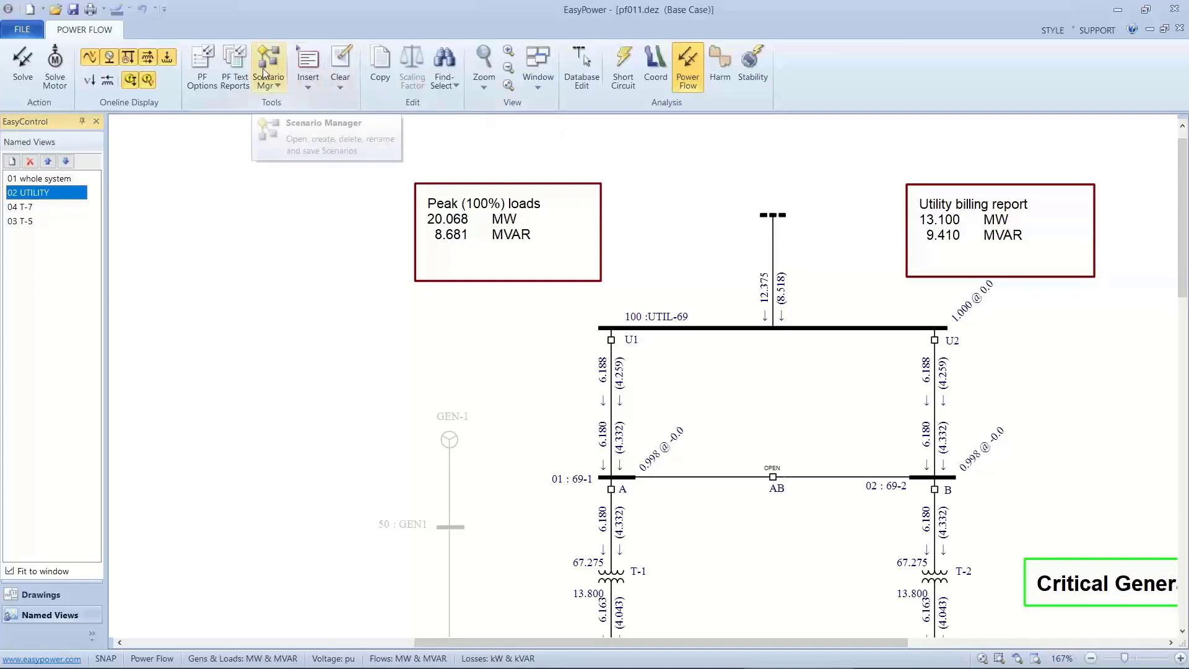
Enable the Voltage Drop and Voltage Violation summary reports in the power flow text output options.
click(237, 73)
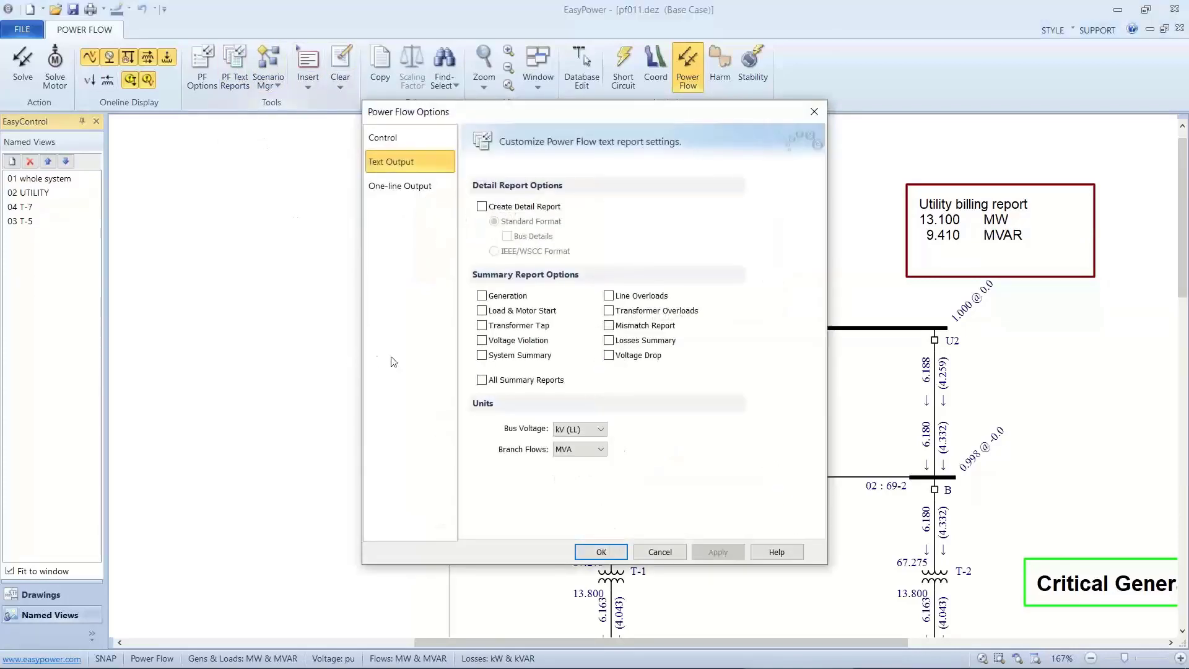
click(609, 356)
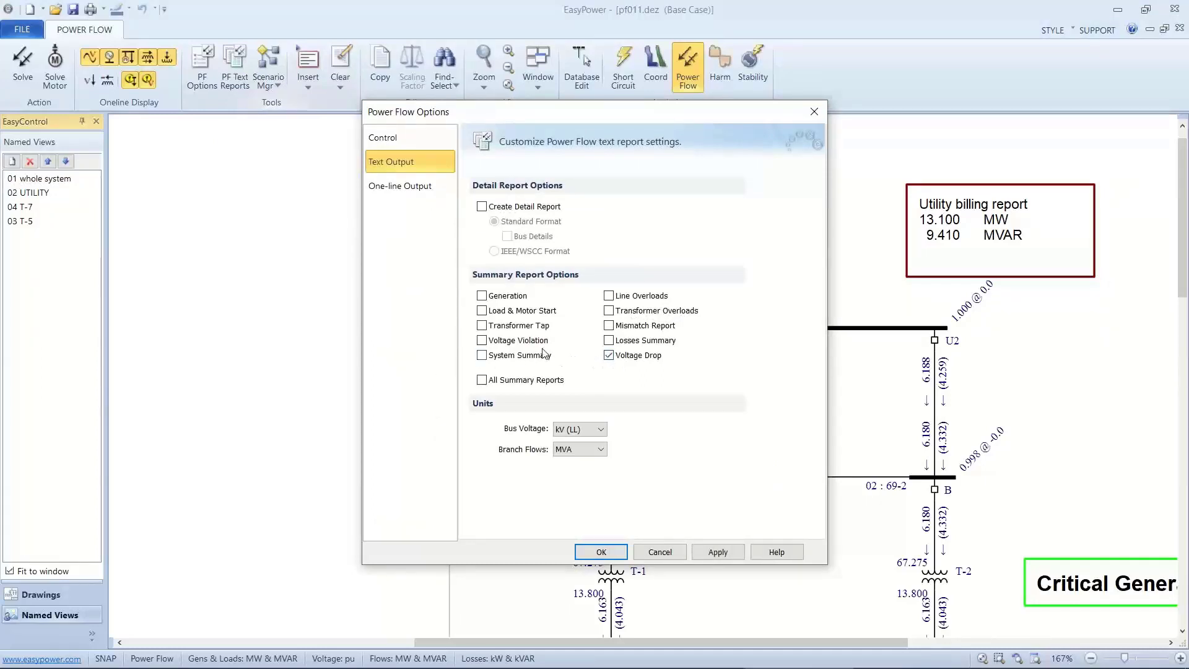
click(483, 341)
click(598, 549)
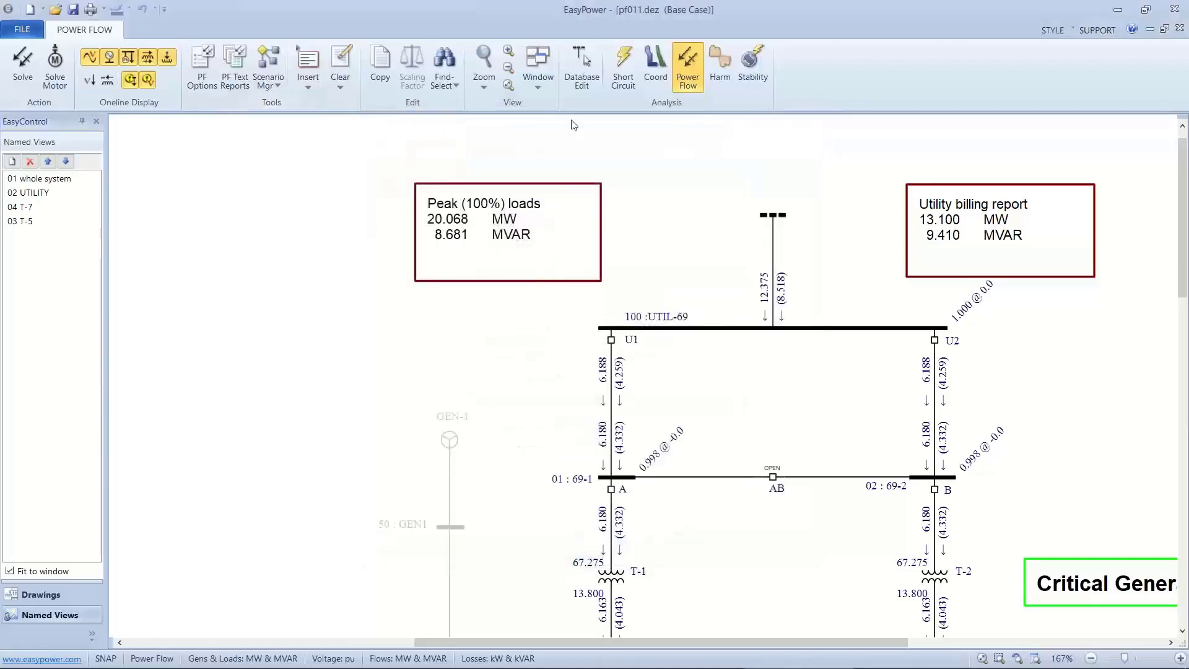
Review the Voltage Violation and Voltage Drop tables in the Power Flow Summary Report for pf011.dez, and close the report.
click(536, 89)
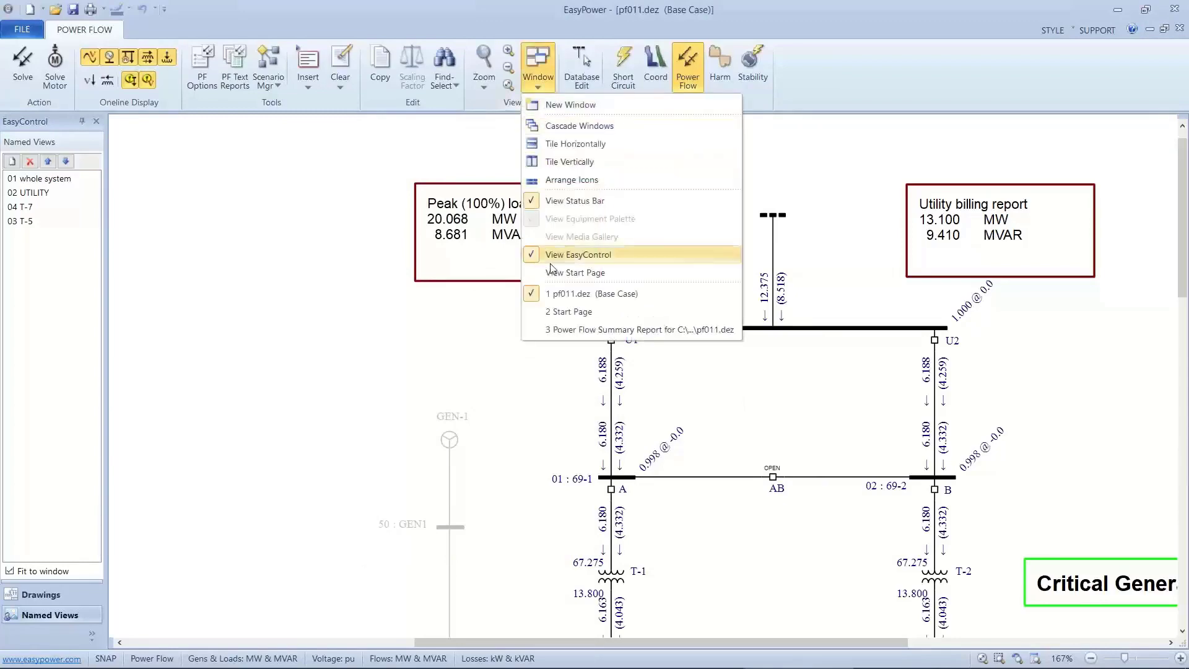
click(571, 329)
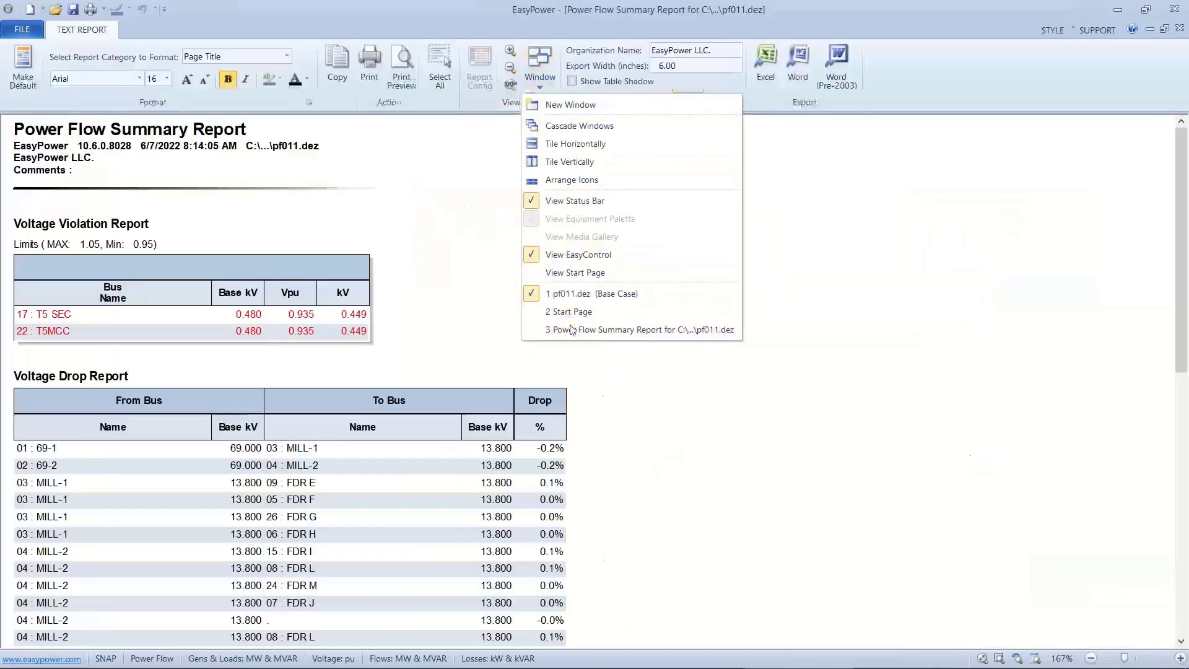
scroll(571, 329, down, 3)
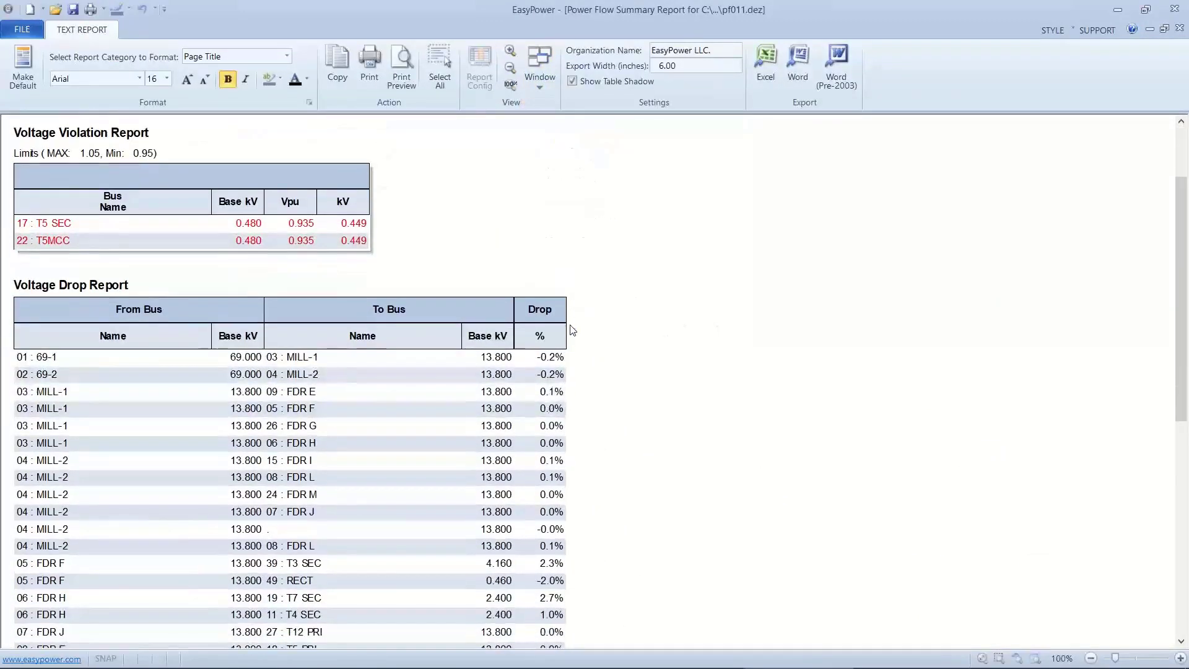
scroll(571, 330, down, 3)
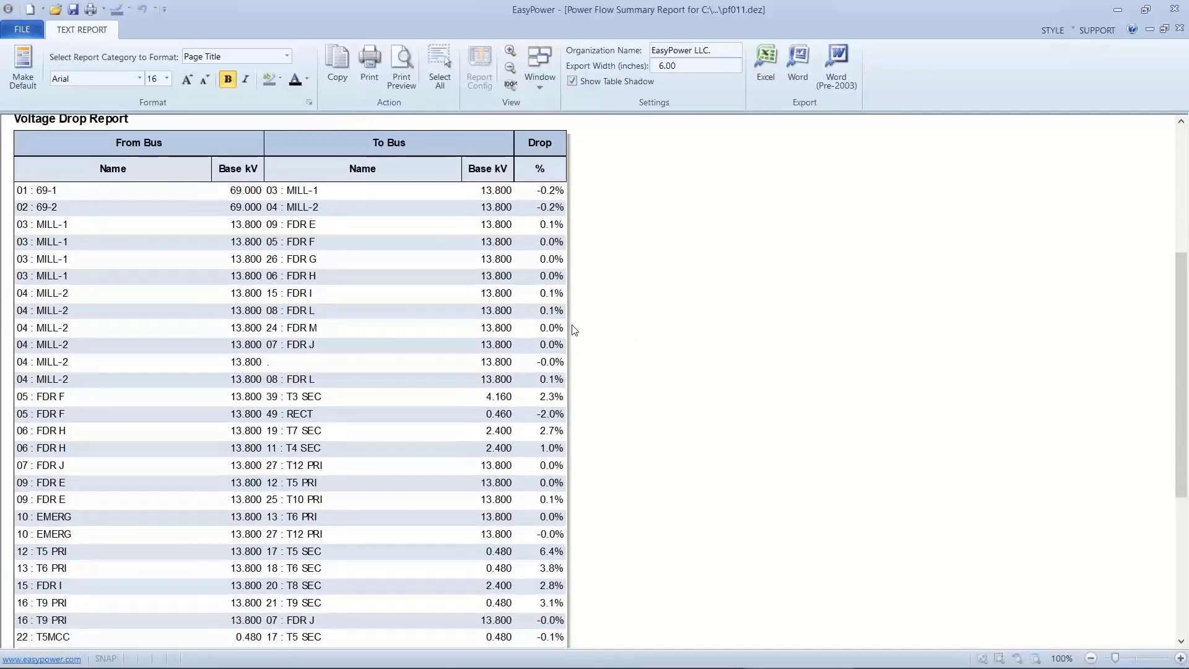
scroll(575, 330, down, 3)
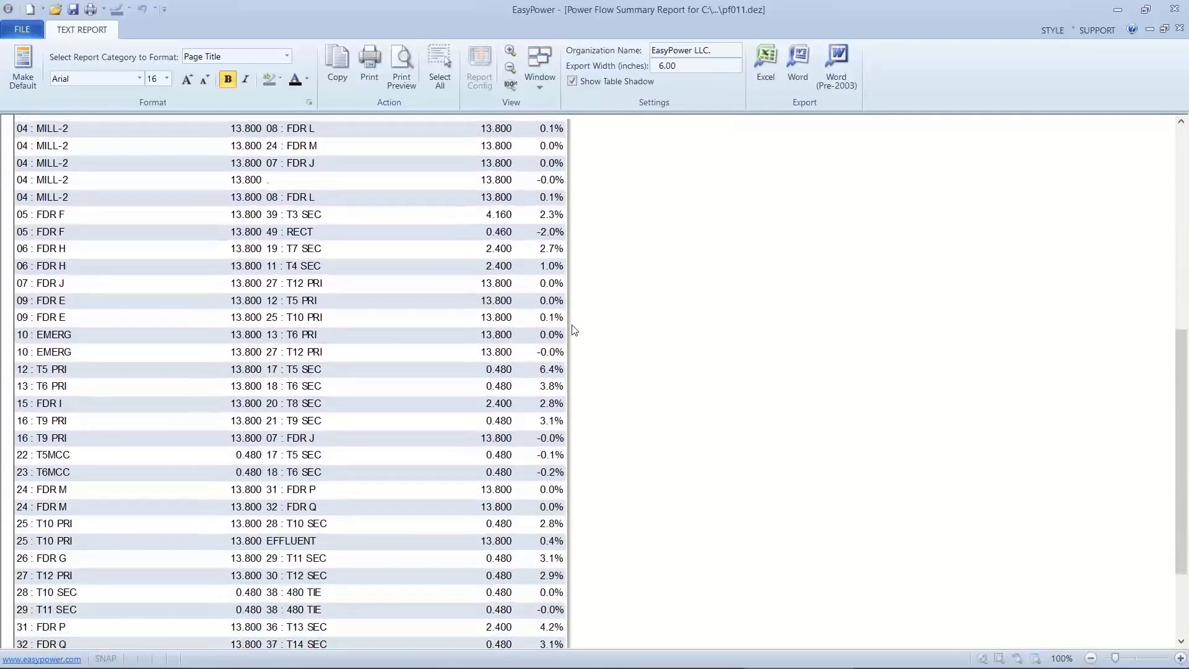
scroll(575, 331, down, 3)
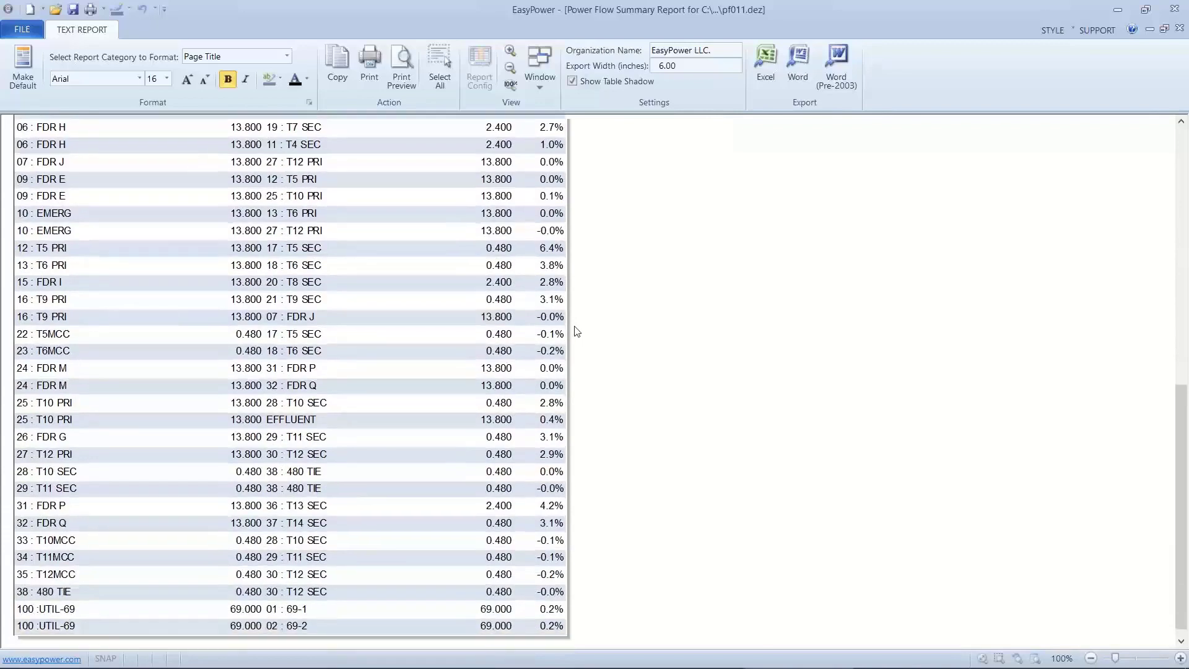
scroll(578, 331, up, 1)
scroll(578, 331, up, 3)
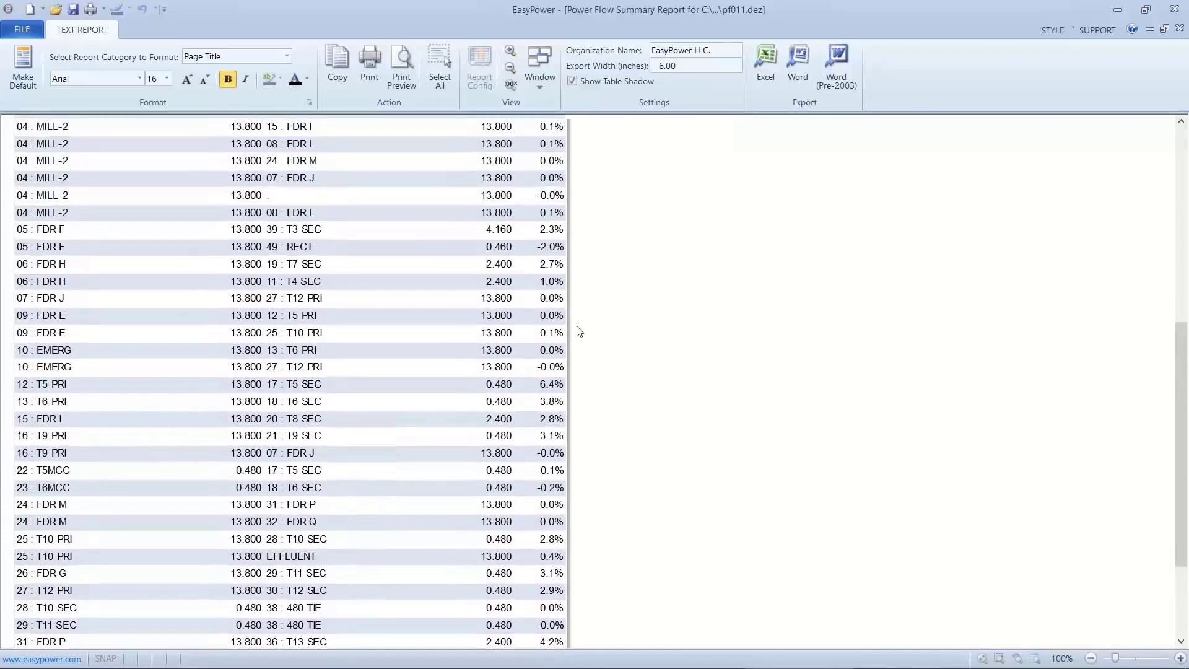
scroll(580, 331, up, 3)
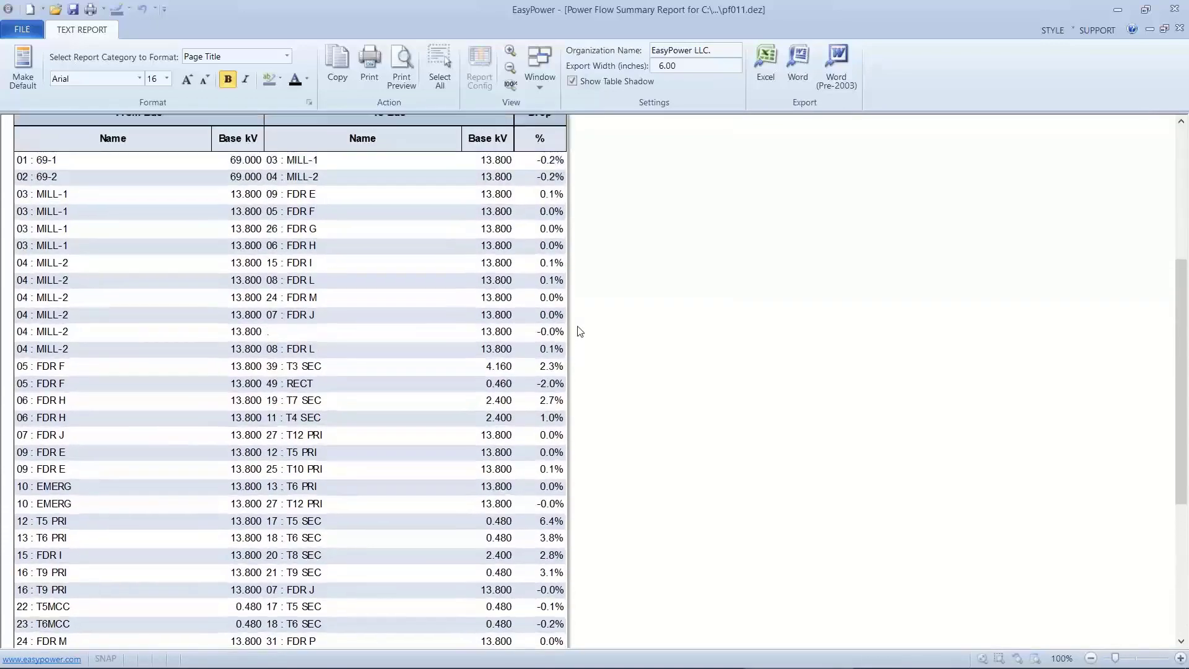
scroll(579, 331, up, 3)
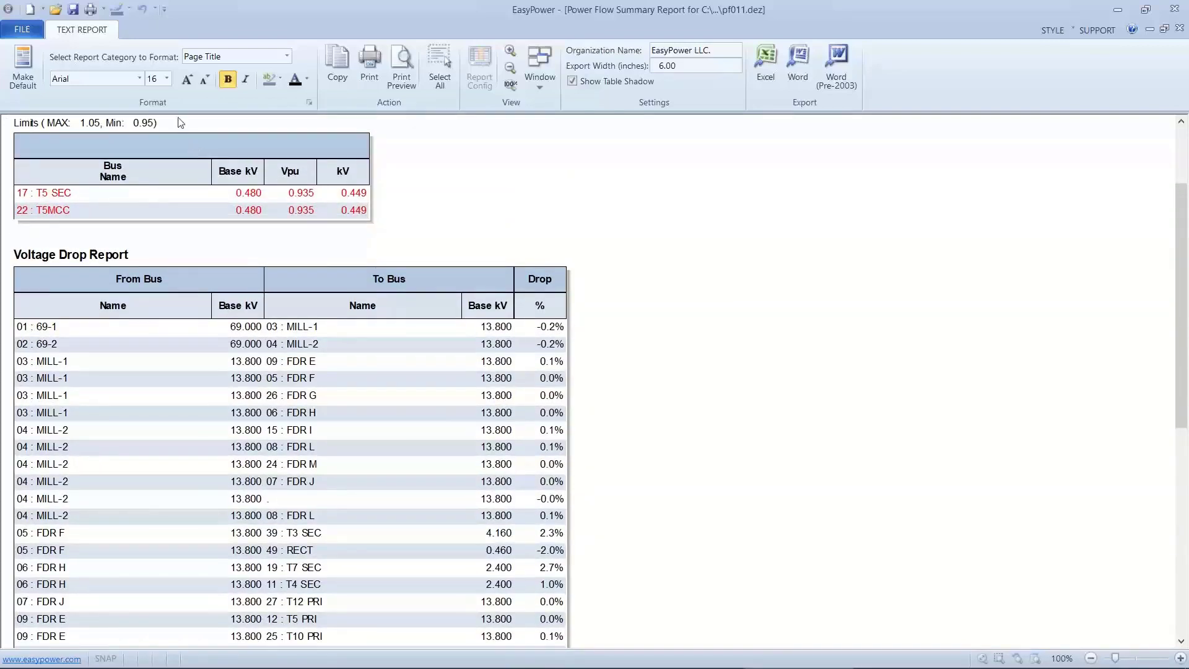
click(36, 33)
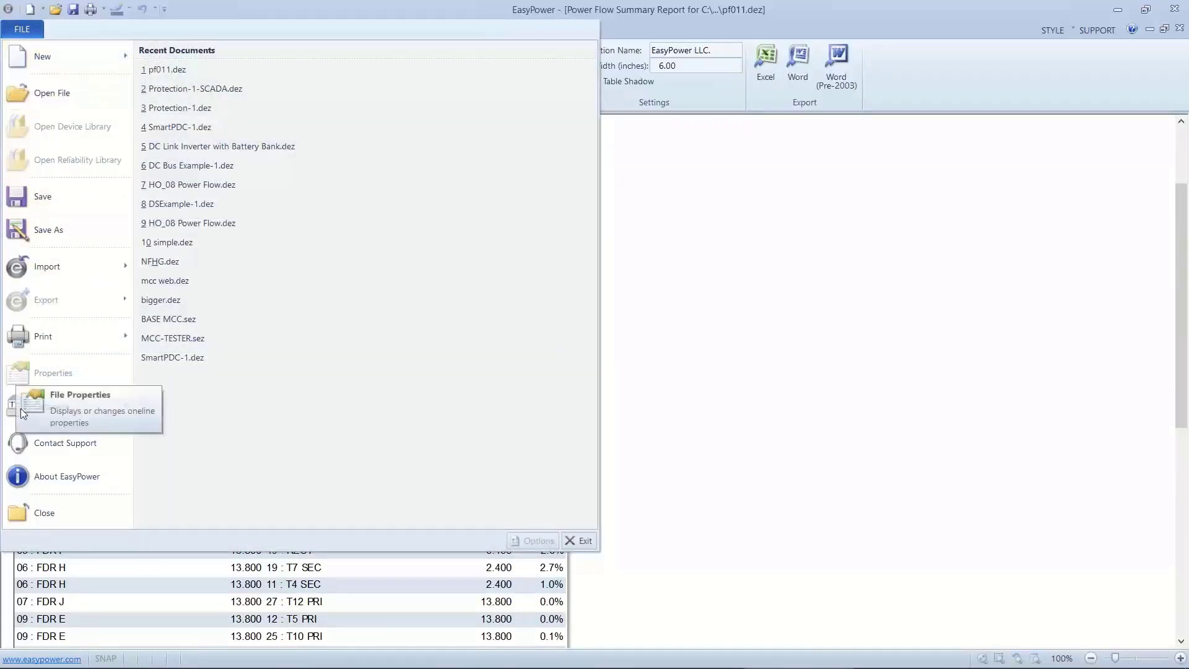
click(22, 512)
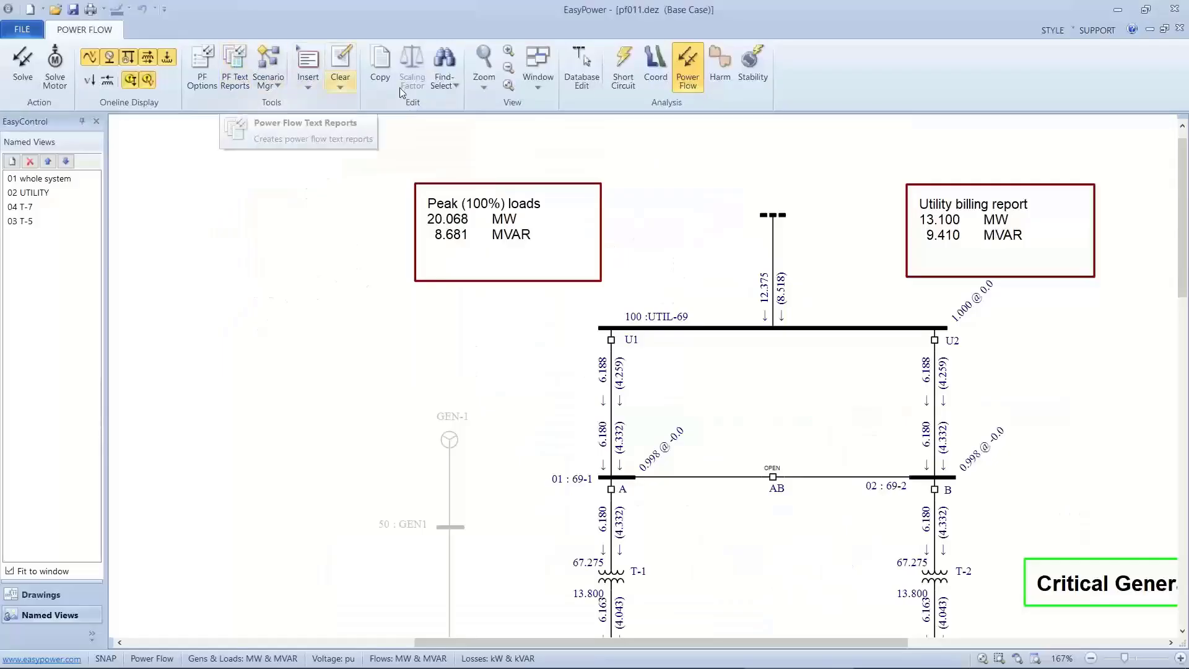
Return to Database Edit without keeping the temporary changes, and close pf011.dez without saving it.
click(578, 69)
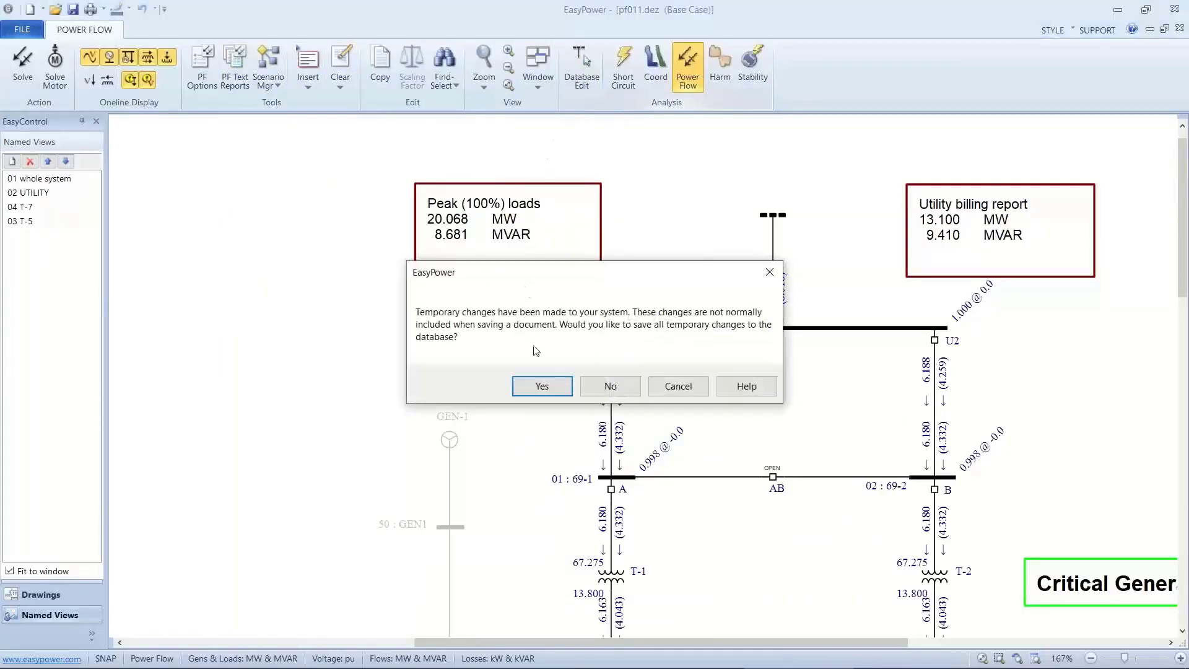
click(606, 385)
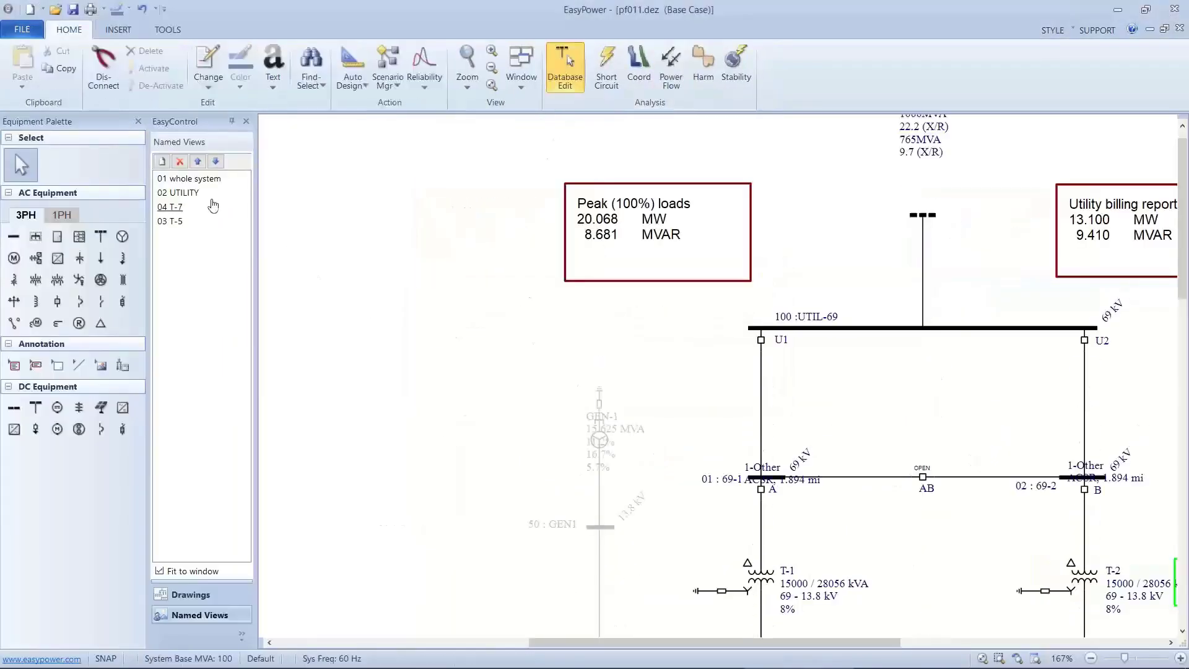
click(22, 30)
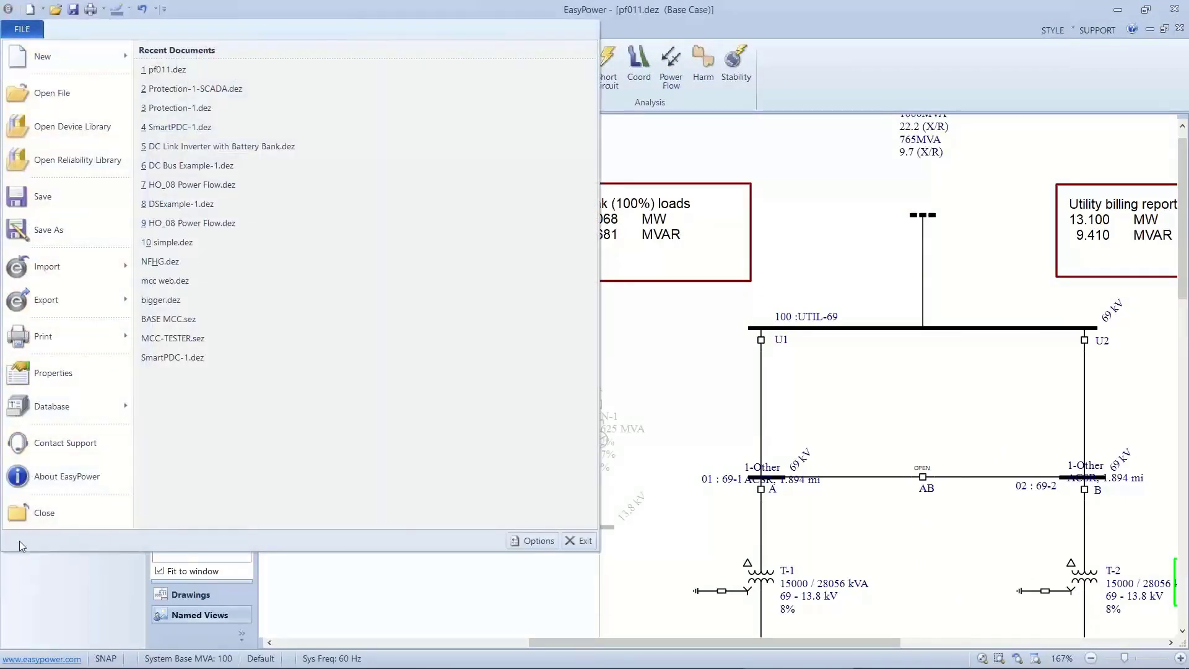
click(18, 522)
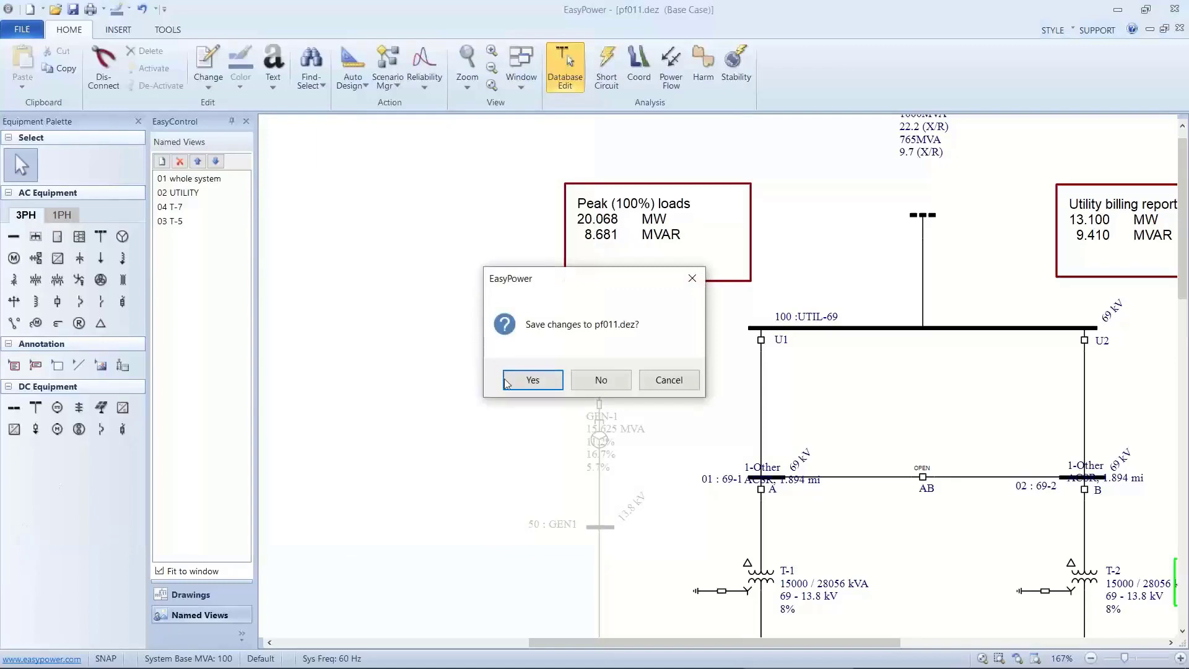
click(579, 378)
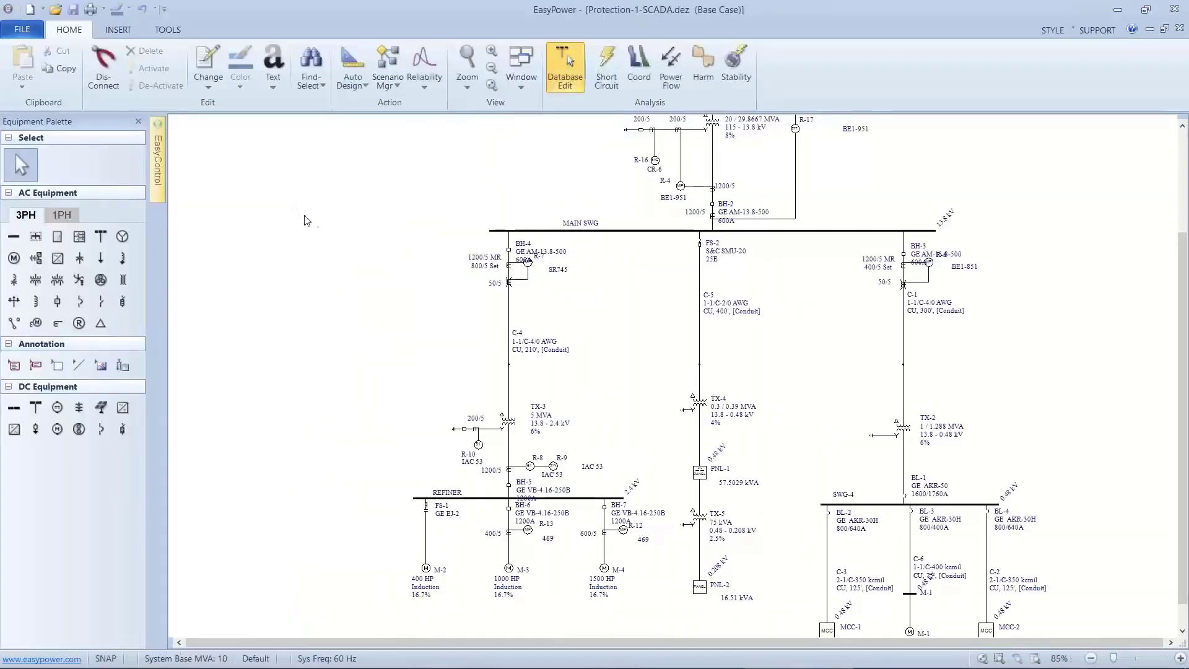
In the Protection-1-SCADA one-line, examine the power flow load model settings of motor M-4 on the REFINER bus.
scroll(496, 418, up, 3)
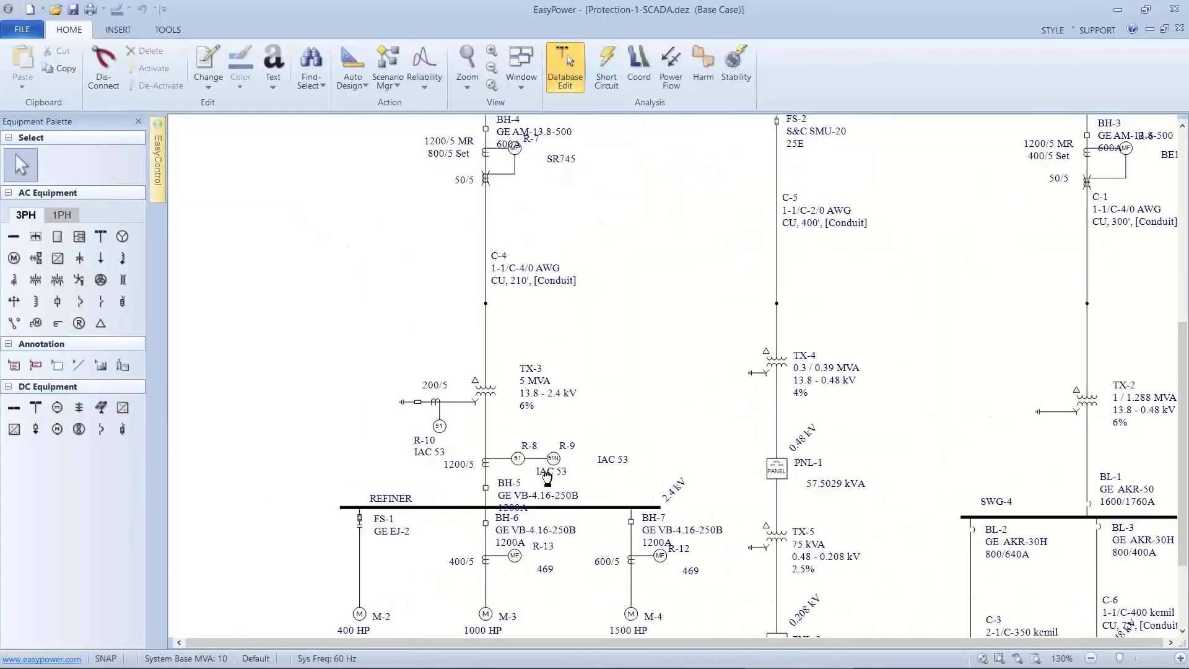
double_click(603, 441)
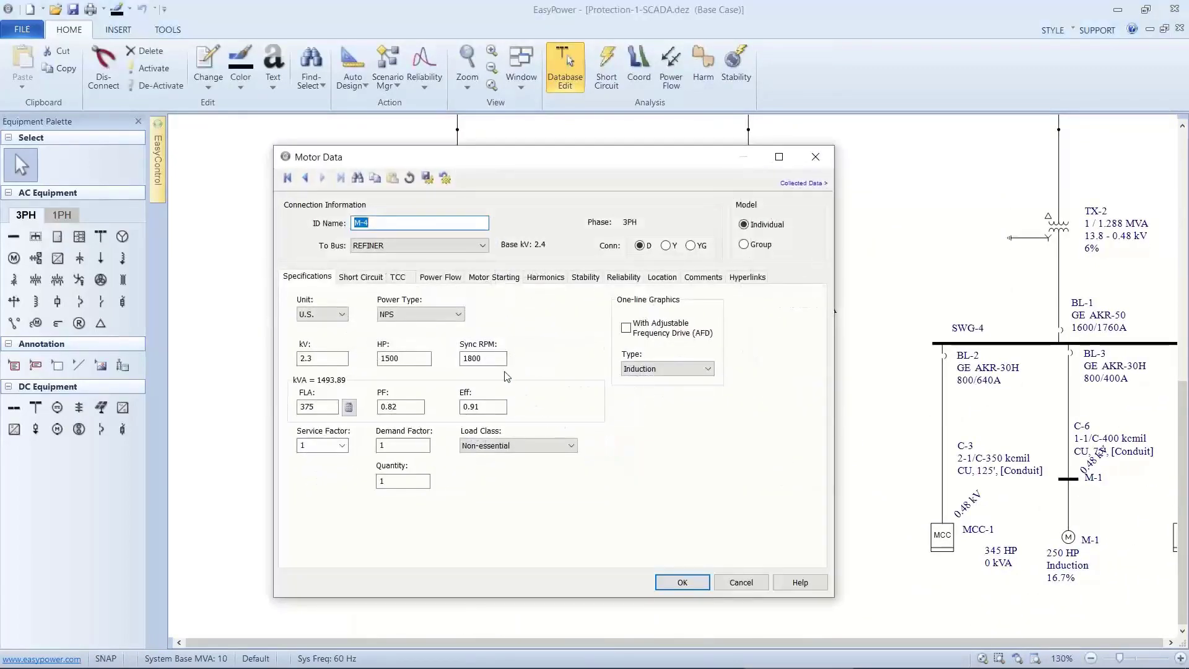
click(432, 280)
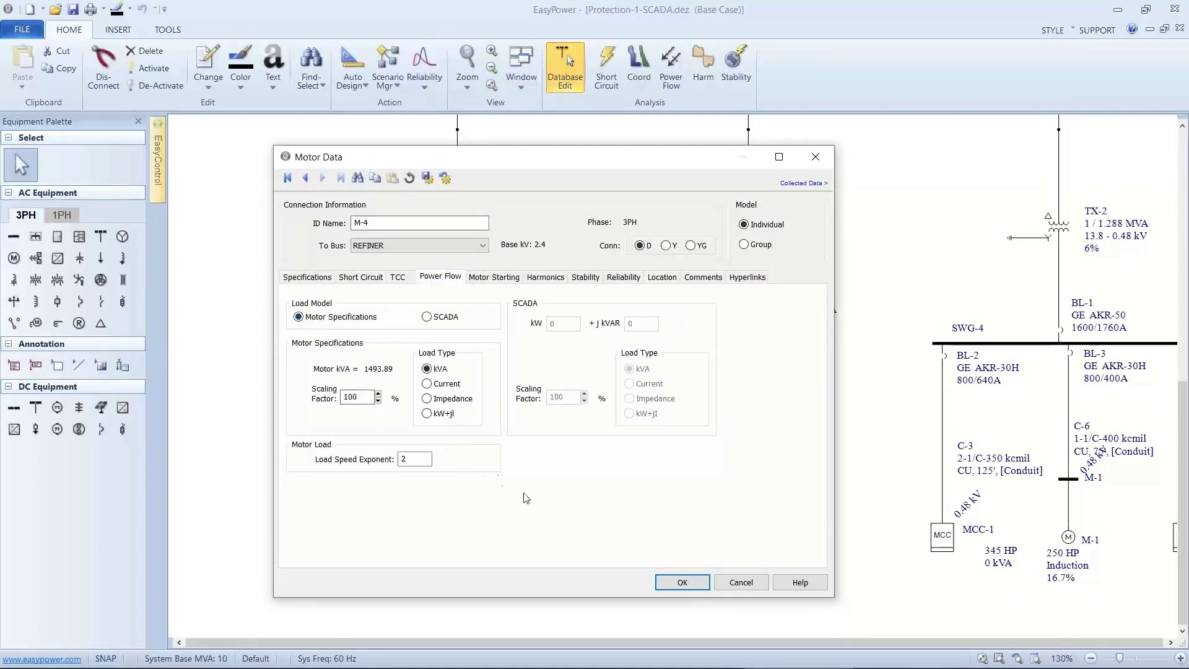
click(682, 582)
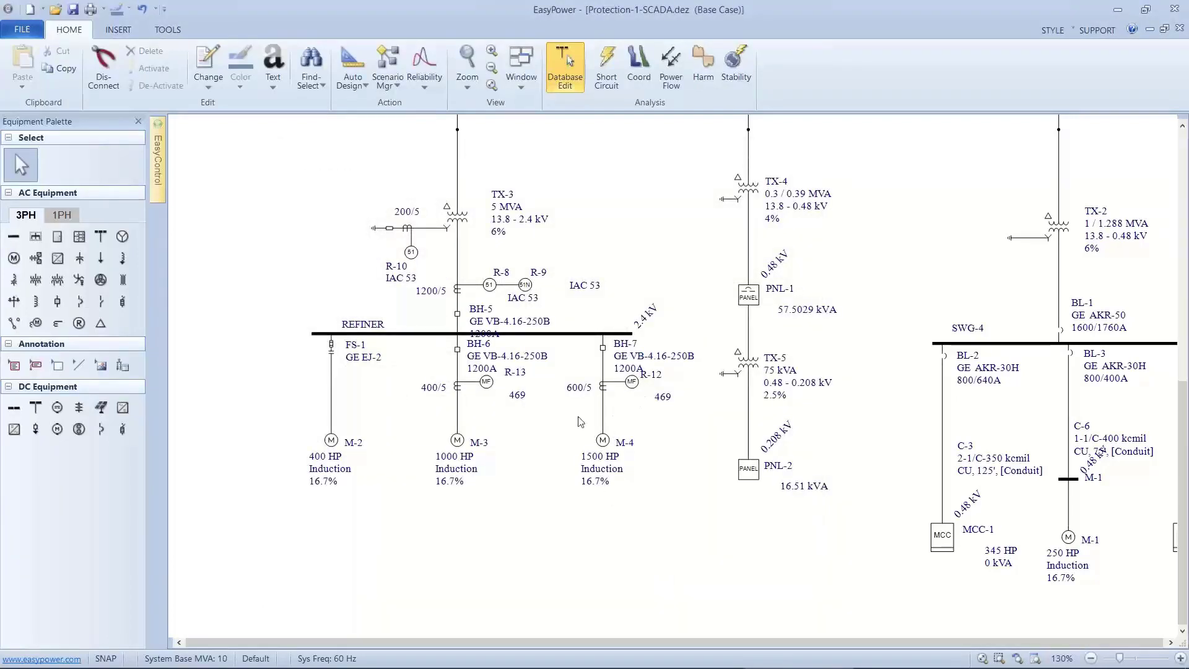
scroll(282, 256, down, 1)
drag(282, 255, 314, 308)
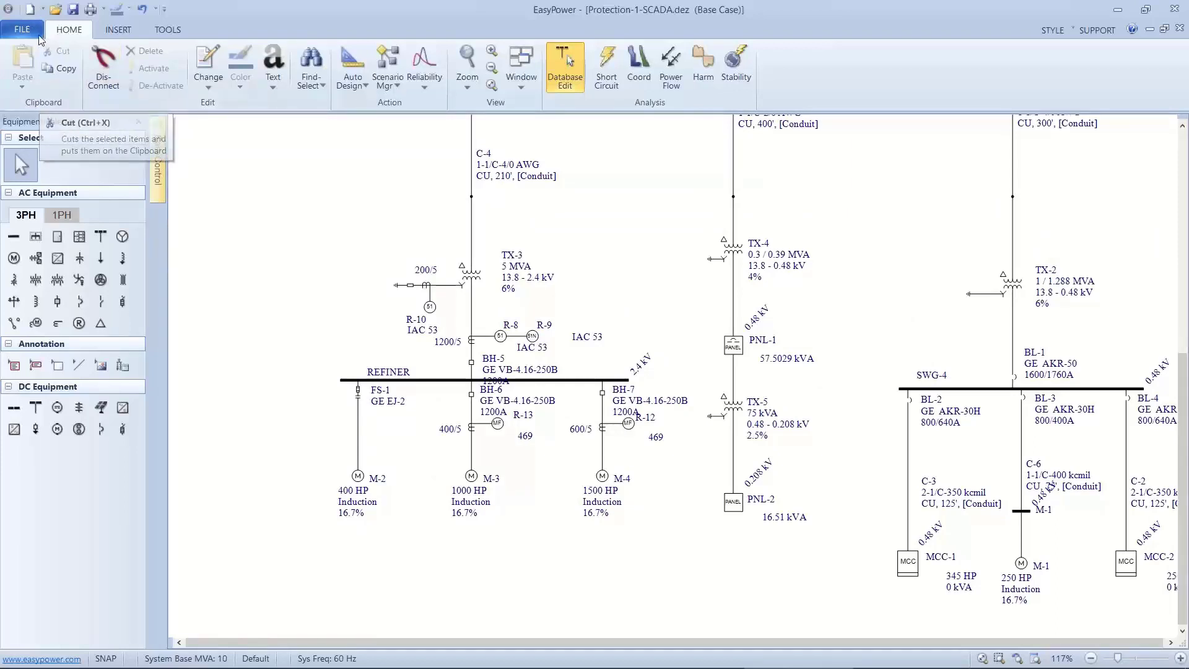
Export the database to the scada folder as a SCADA data file named jtc.Protection-1-SCADA.csv.
click(24, 29)
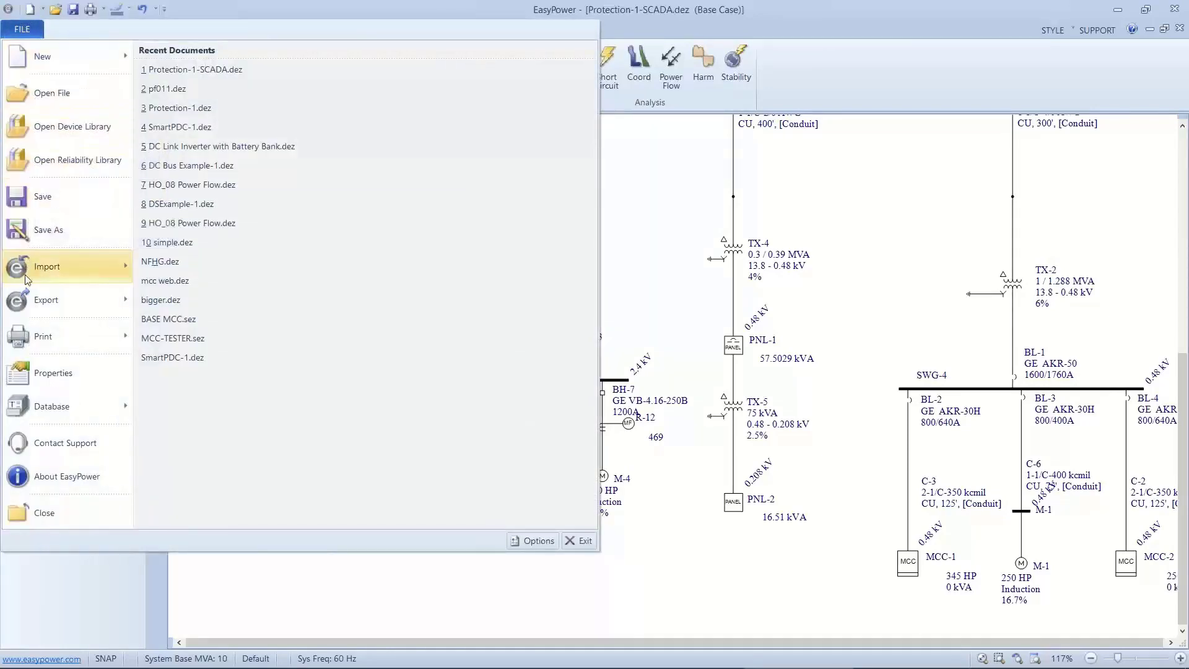
mouse_move(43, 310)
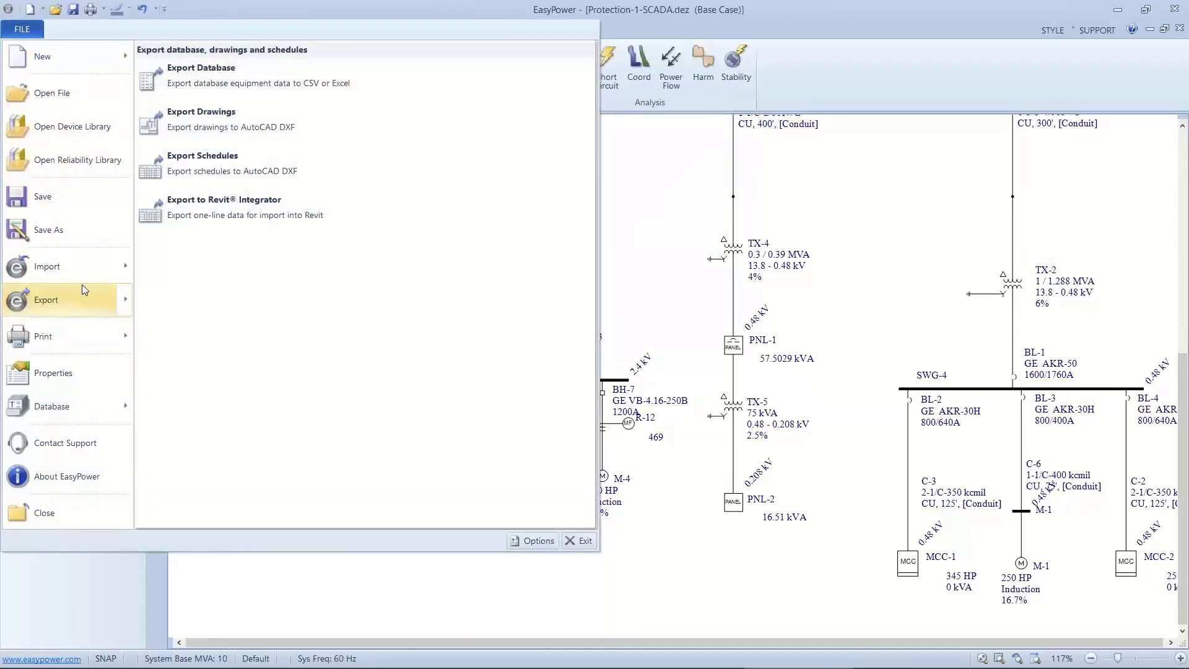
click(192, 87)
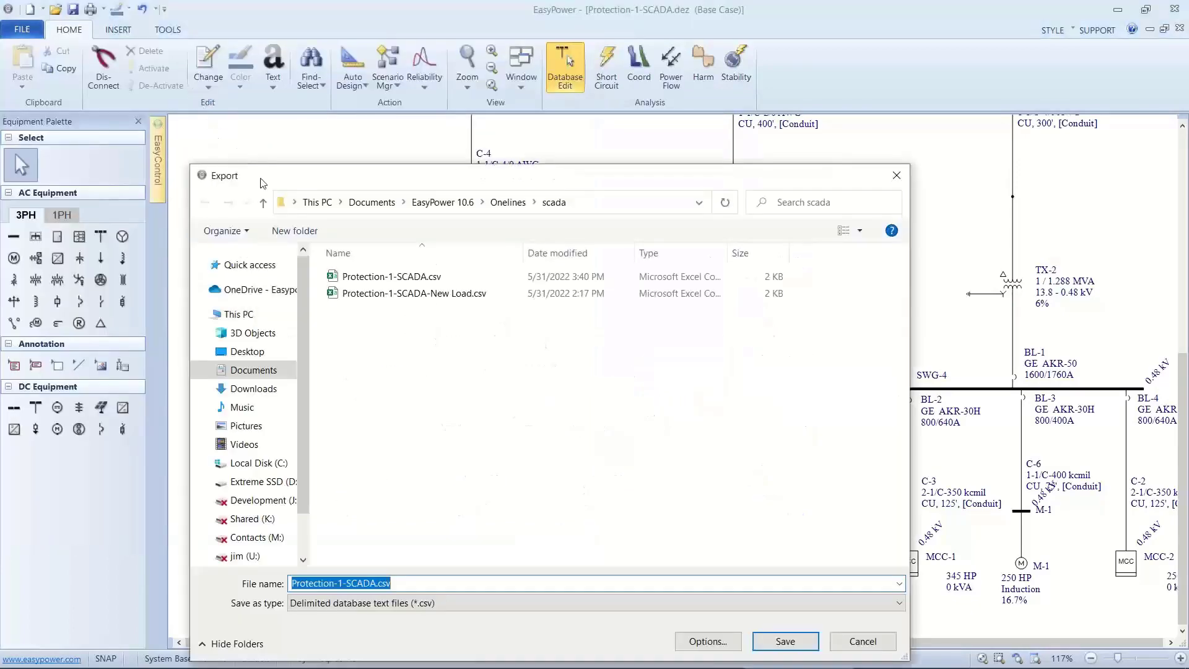
key(Home)
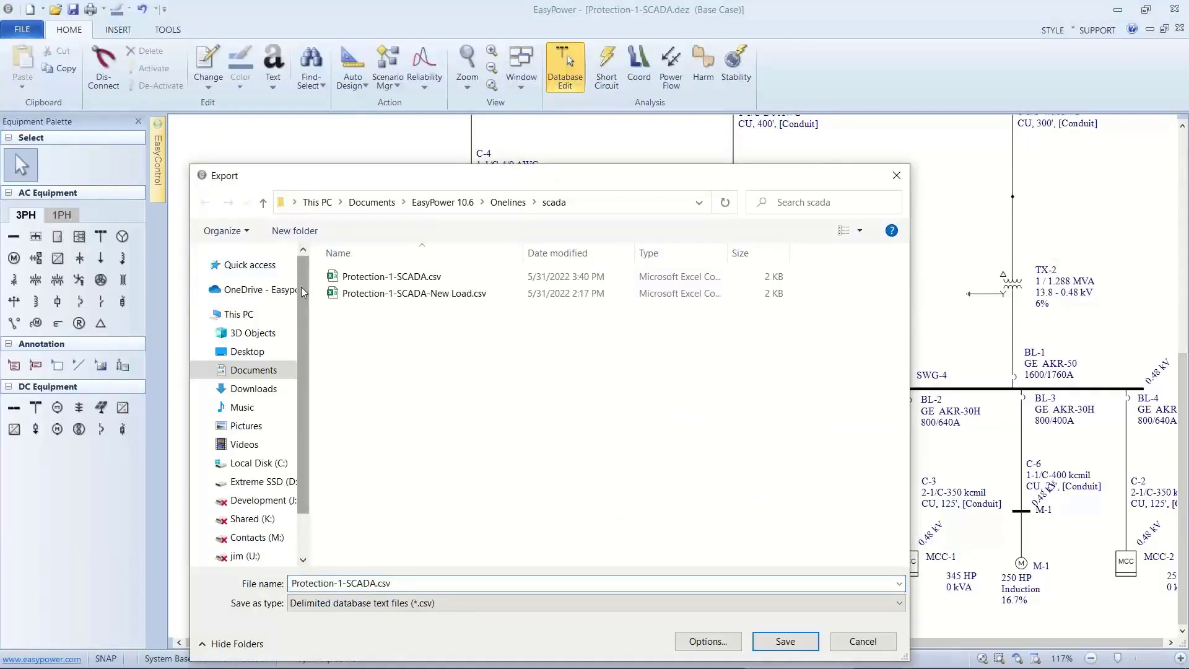
text(jtc.)
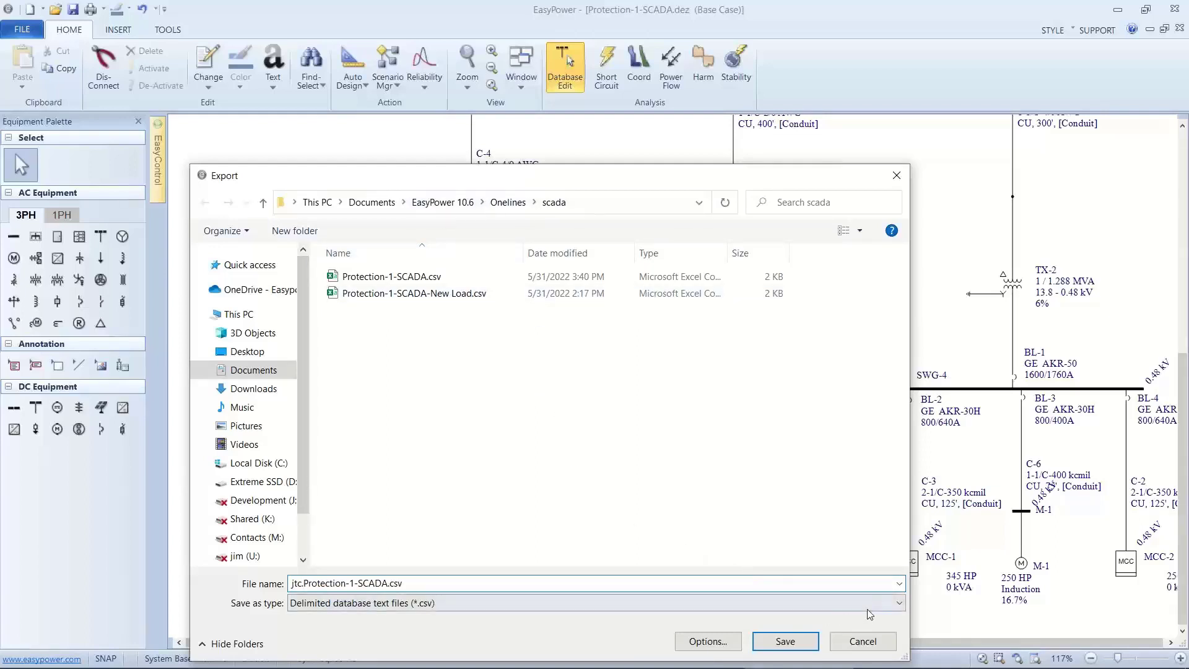
click(882, 605)
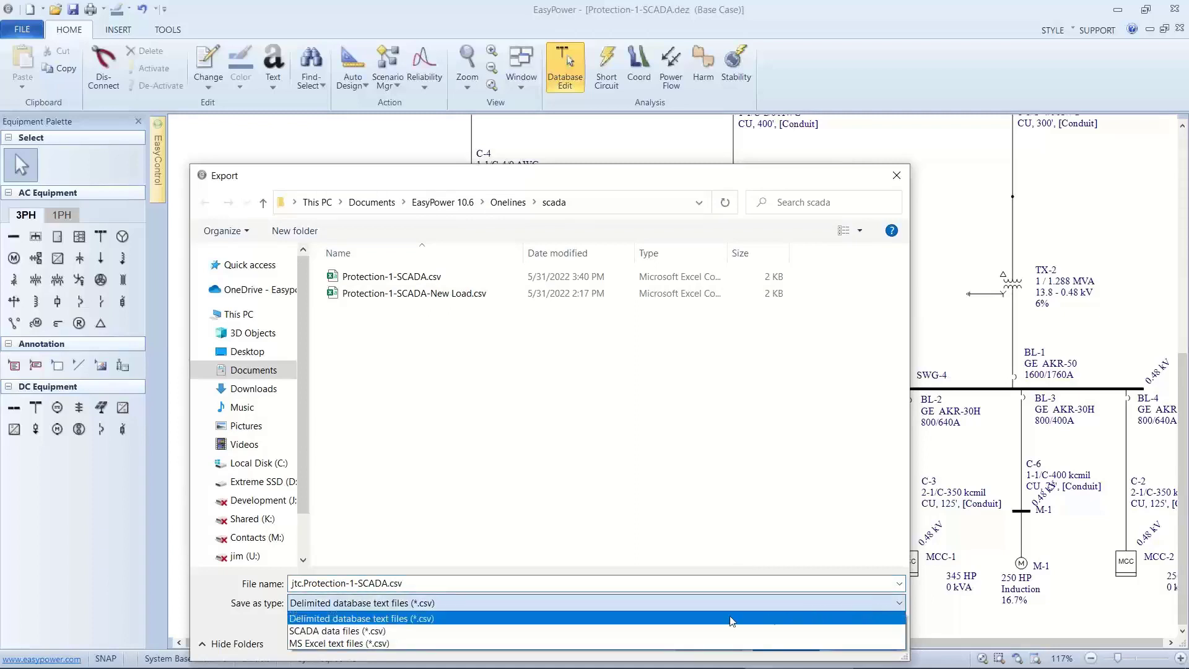
click(423, 631)
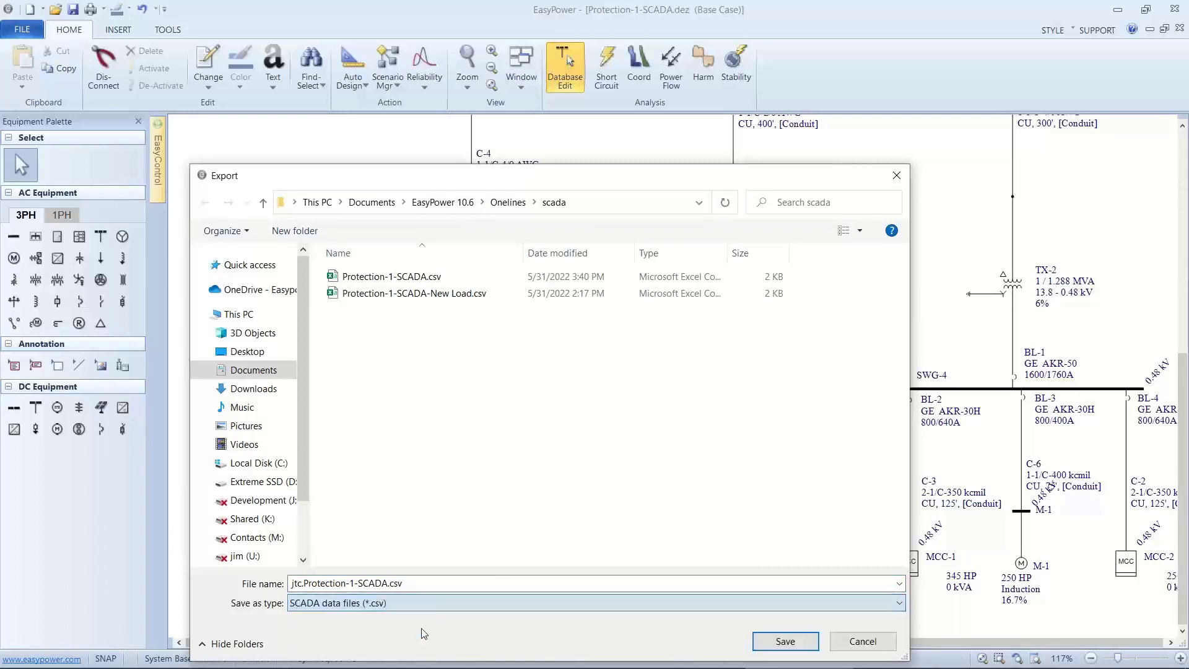
click(766, 643)
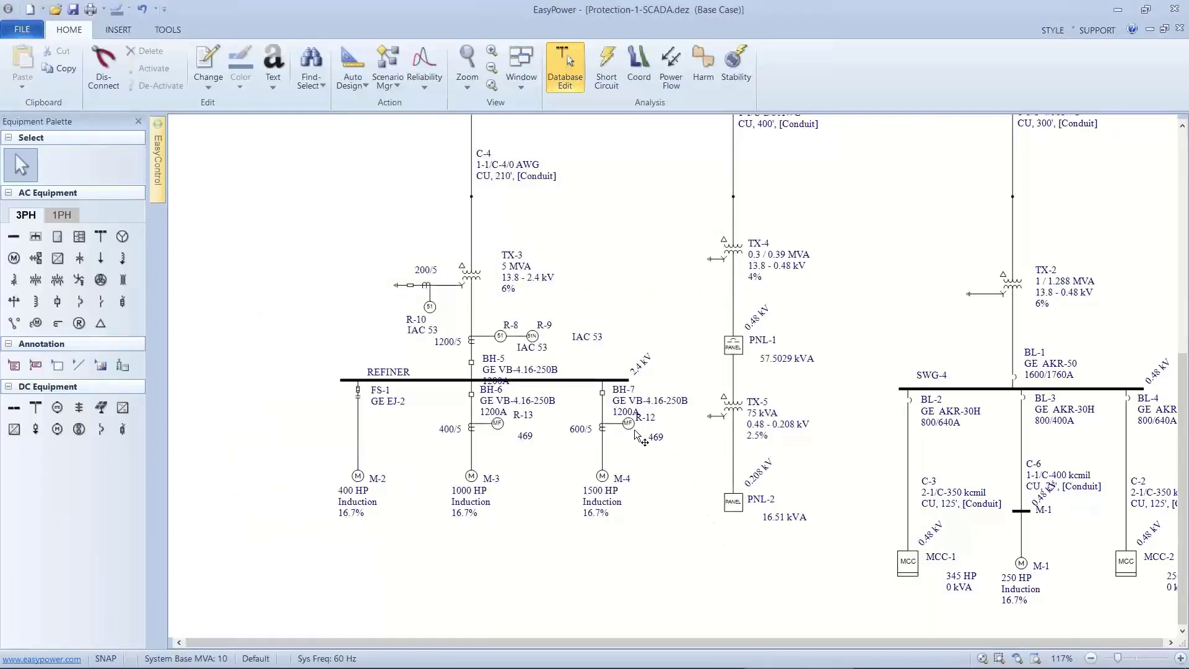
Open the exported jtc.Protection-1-SCADA.csv from the scada folder in Notepad++ and examine its motor, utility, MCC and panel sections.
mouse_move(435, 667)
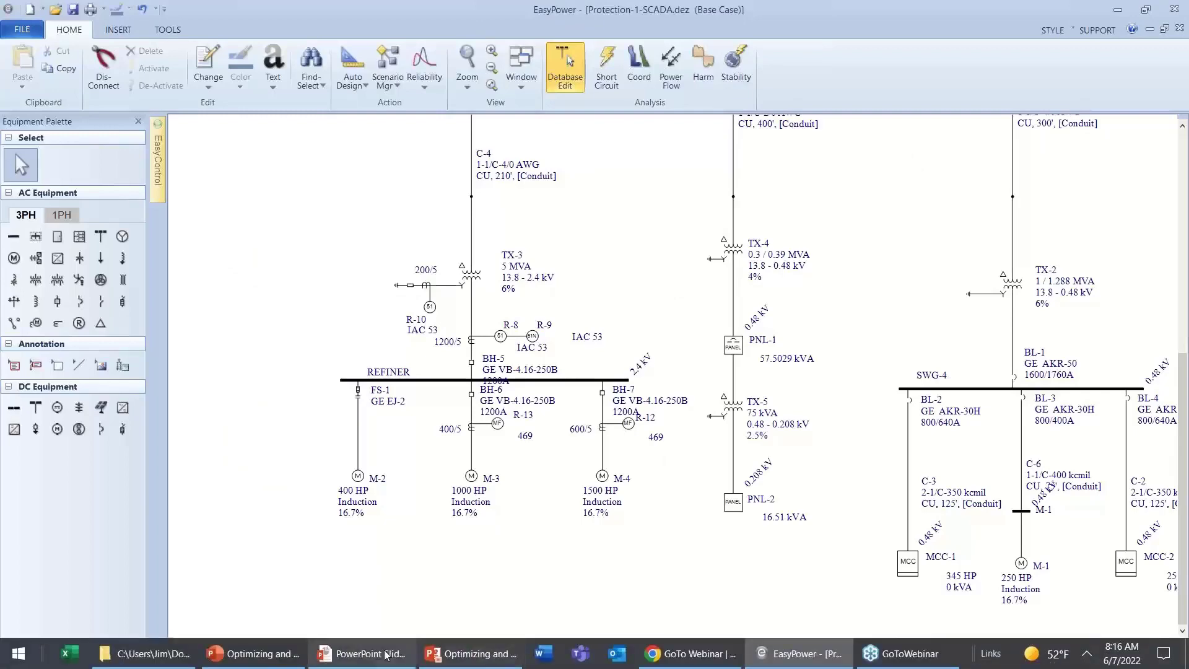
click(177, 646)
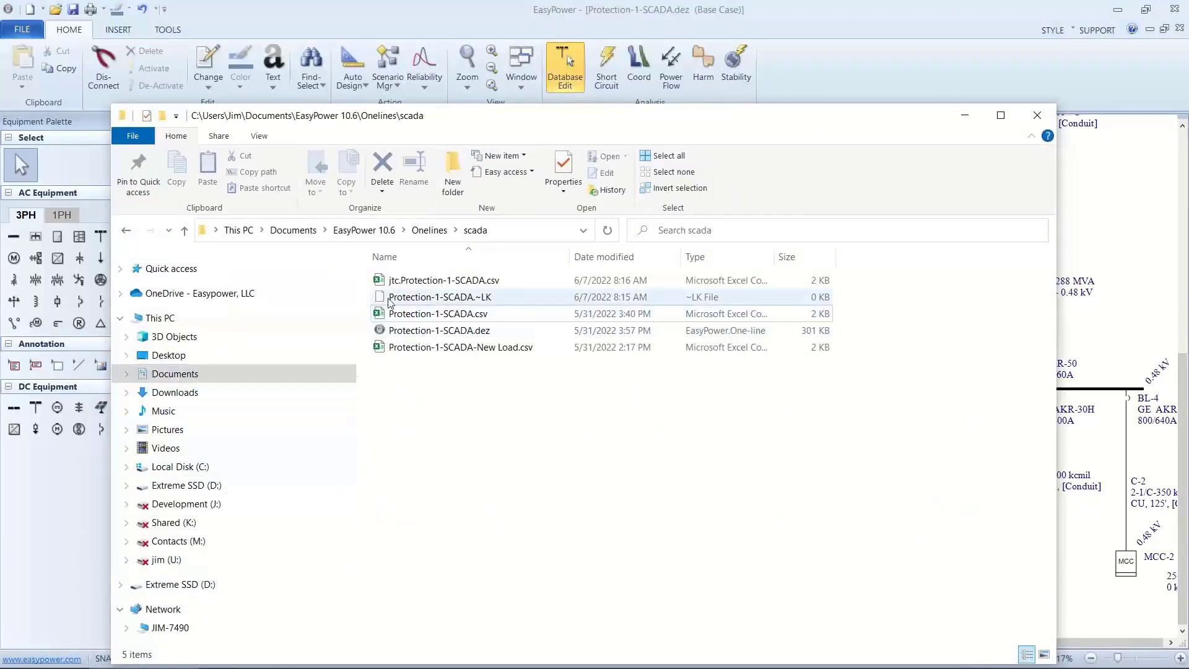
click(391, 284)
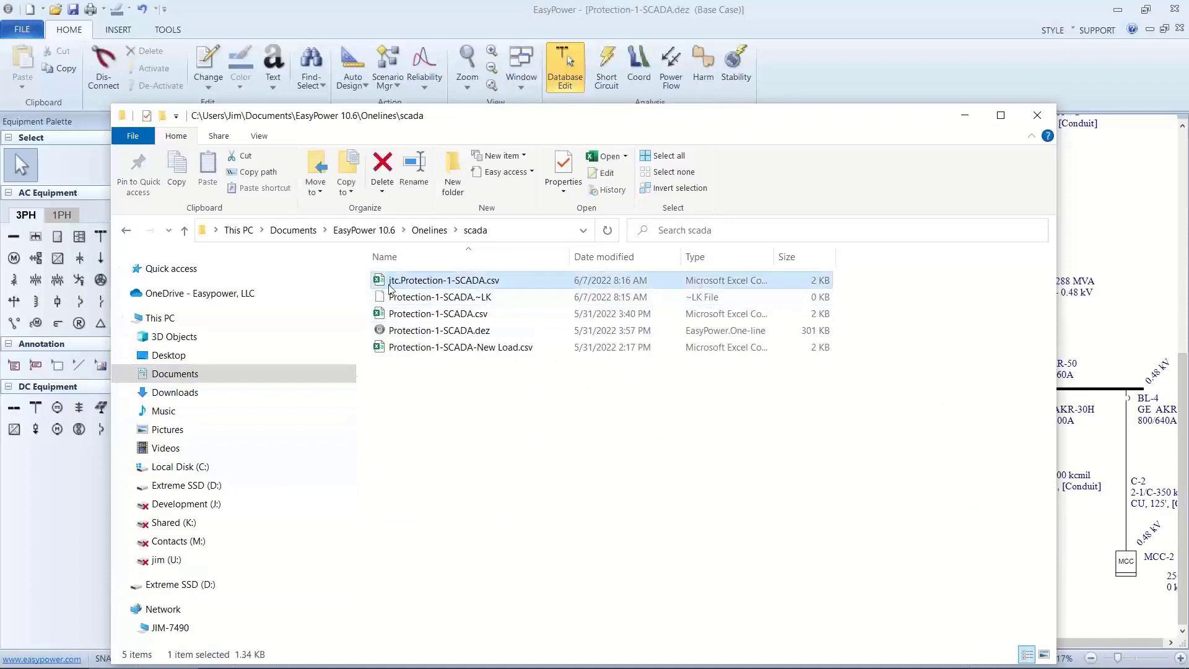
right_click(390, 285)
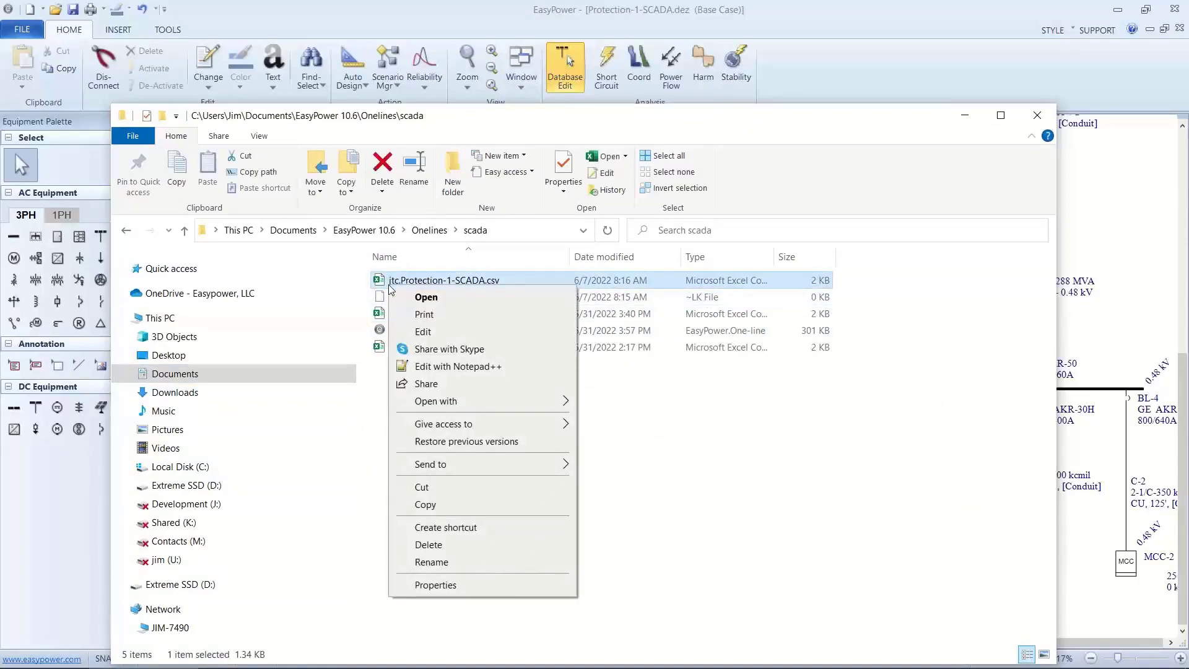
click(443, 367)
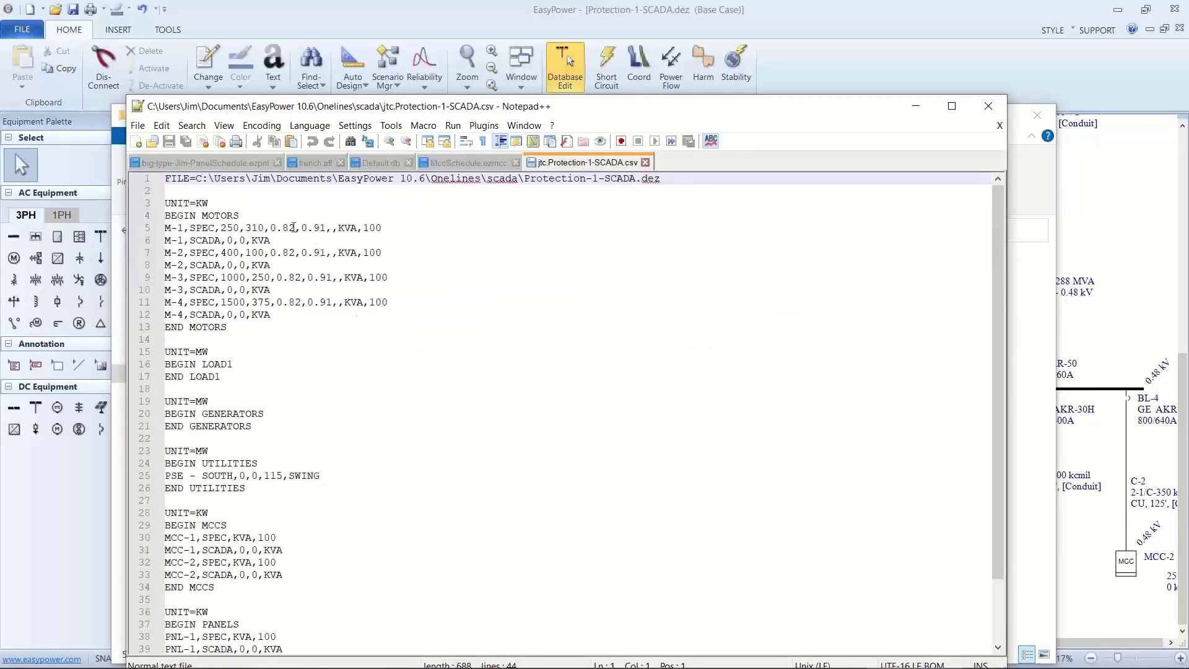
scroll(288, 464, down, 2)
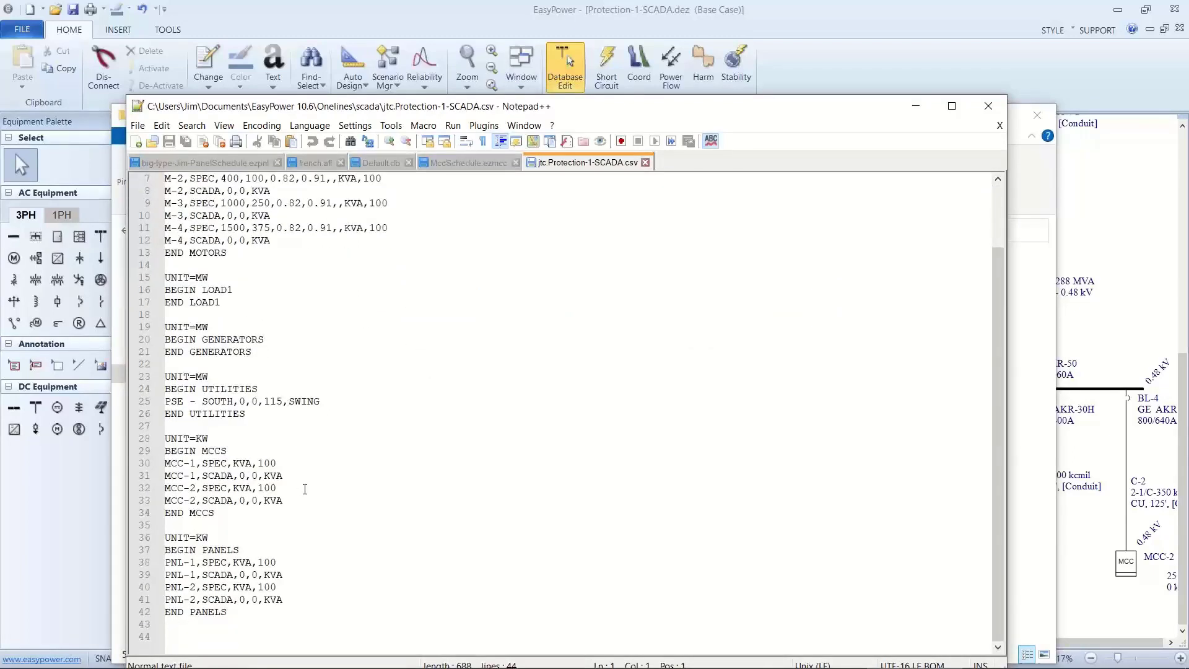
In the exported CSV, set motor M-4's SCADA load to 950 kW and 450 kVAR.
scroll(305, 489, up, 2)
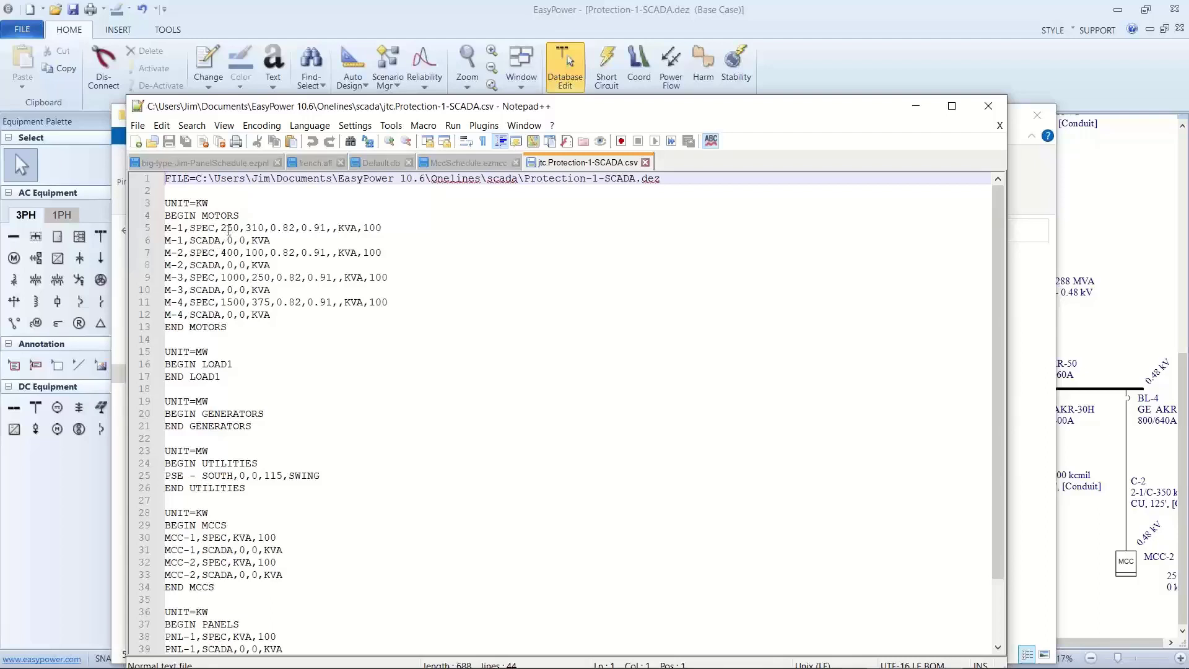
click(228, 314)
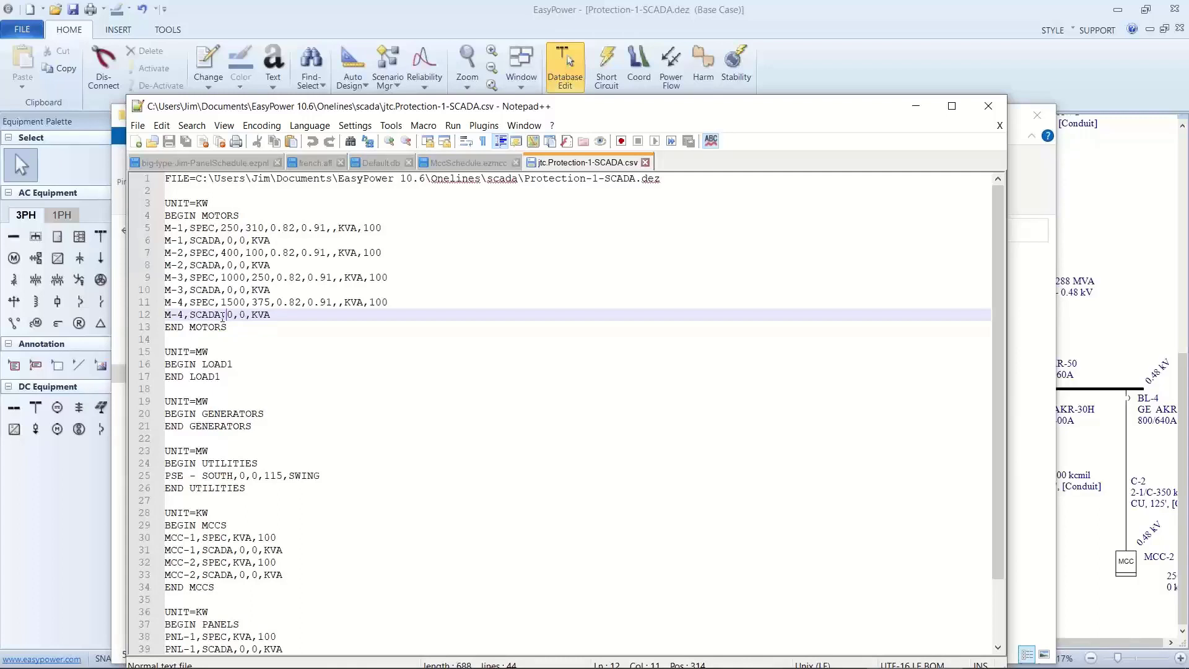
text(9)
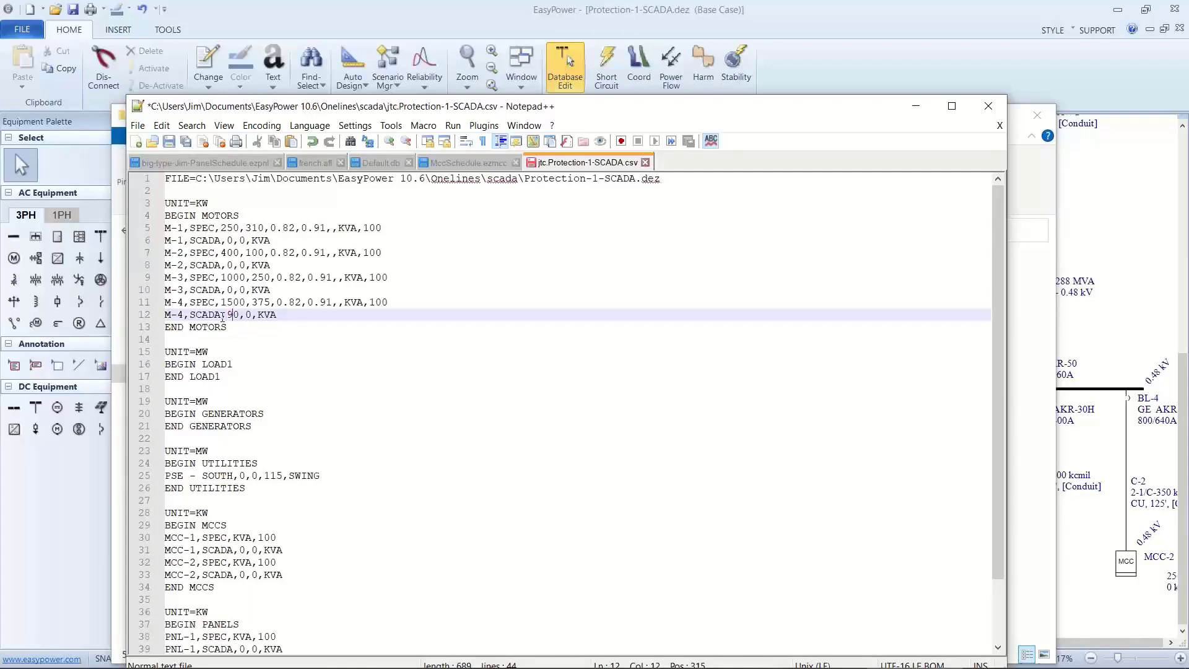
text(50,45)
Comment out motor M-4's SPEC line with a leading semicolon, and save jtc.Protection-1-SCADA.csv.
click(159, 303)
click(159, 303)
click(159, 302)
click(166, 302)
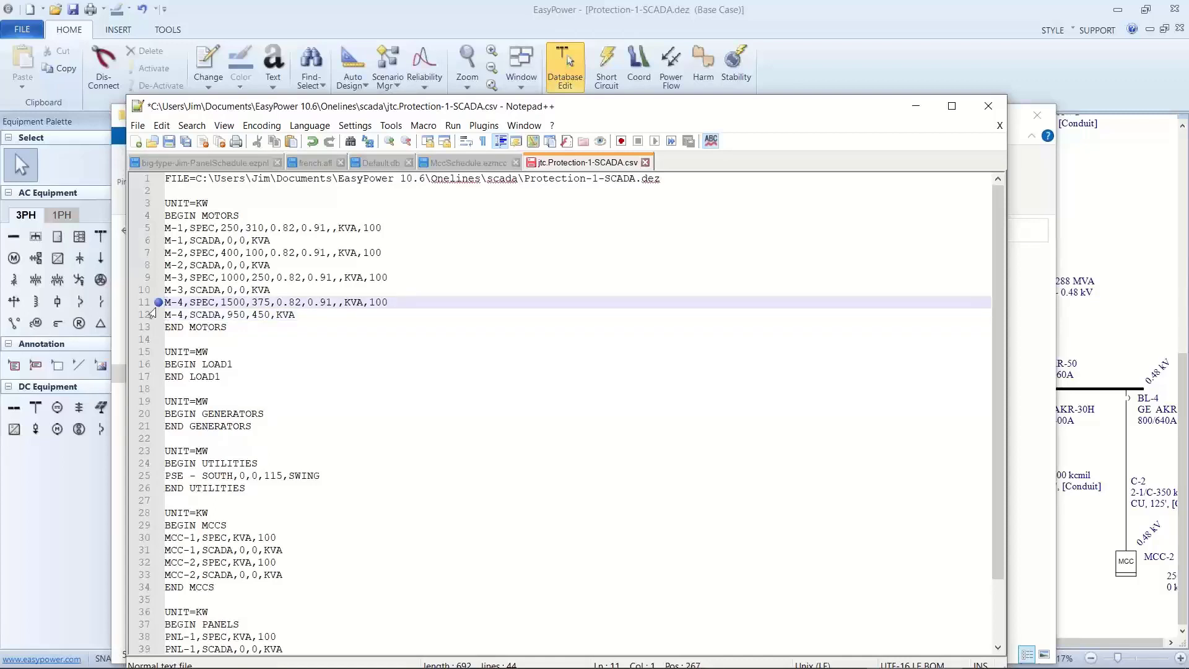
key(Left)
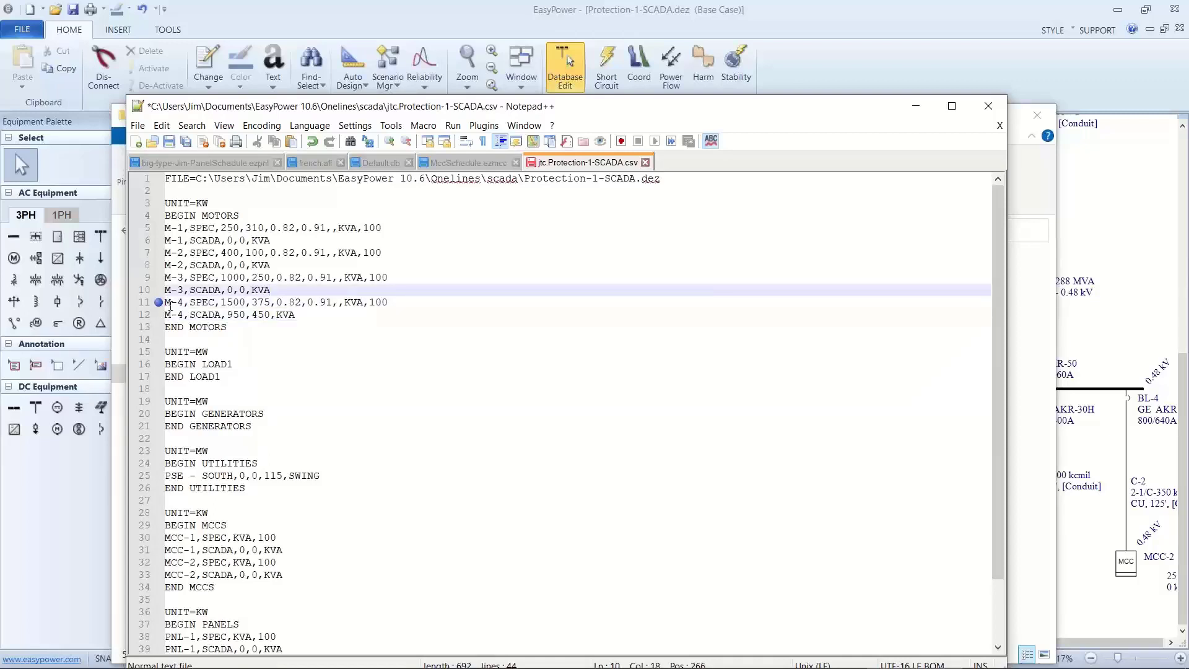
click(170, 304)
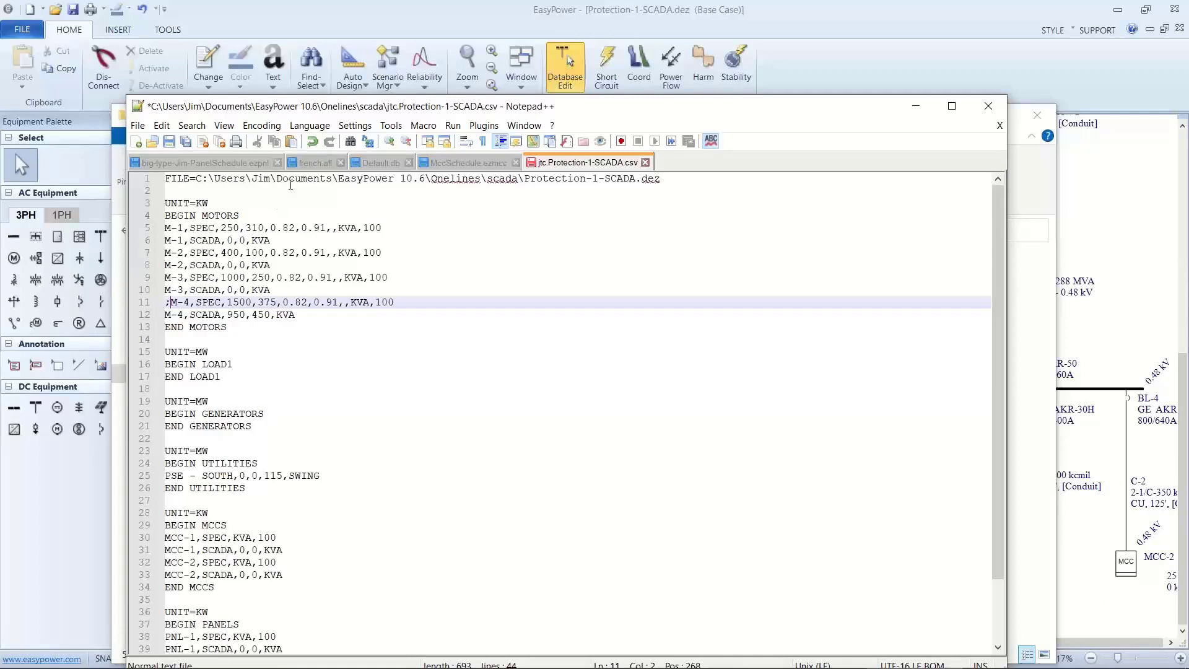
click(176, 147)
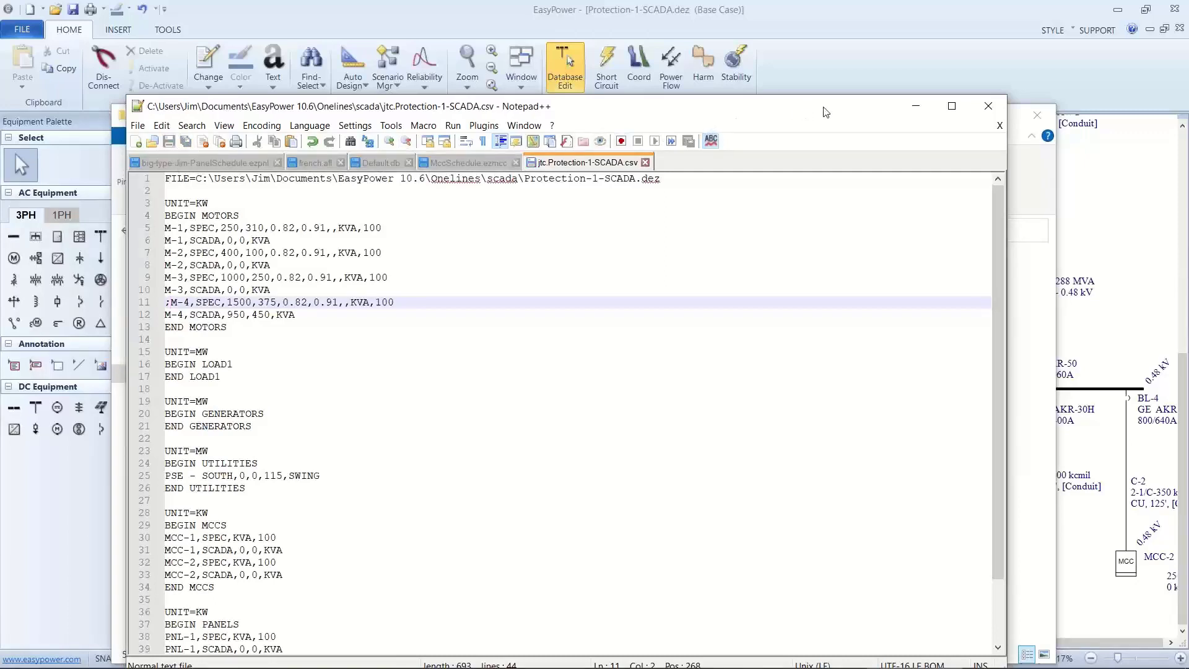
Return to EasyPower and import jtc.Protection-1-SCADA.csv from the scada folder as SCADA data.
click(914, 108)
click(912, 99)
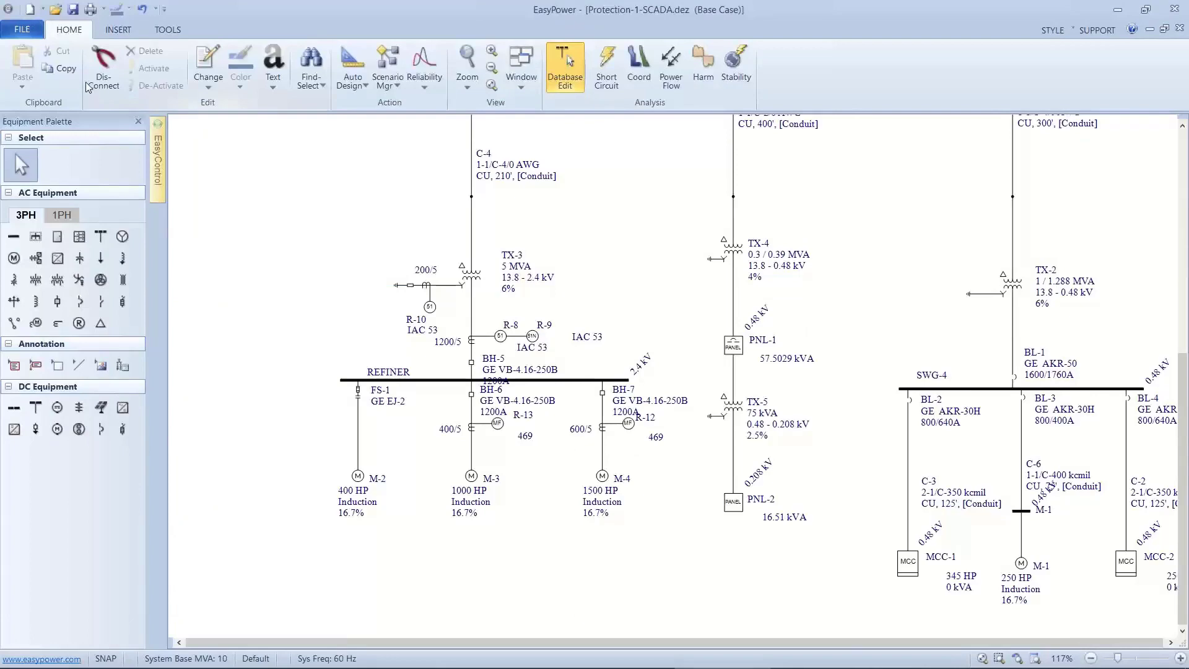
click(34, 35)
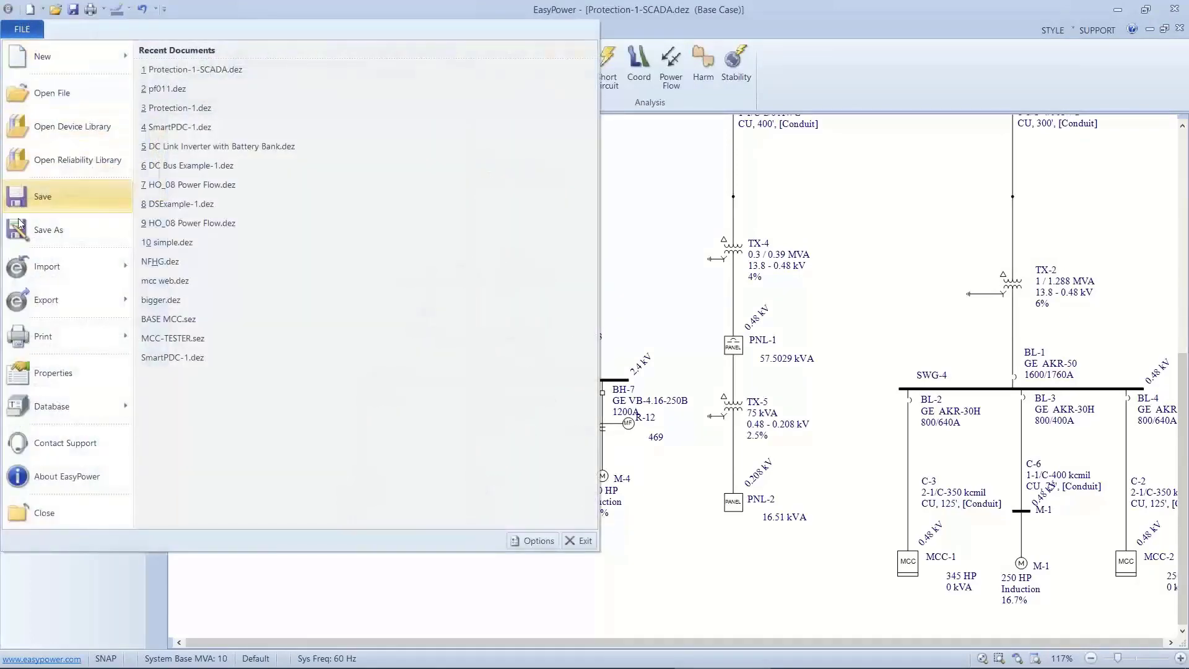
mouse_move(21, 273)
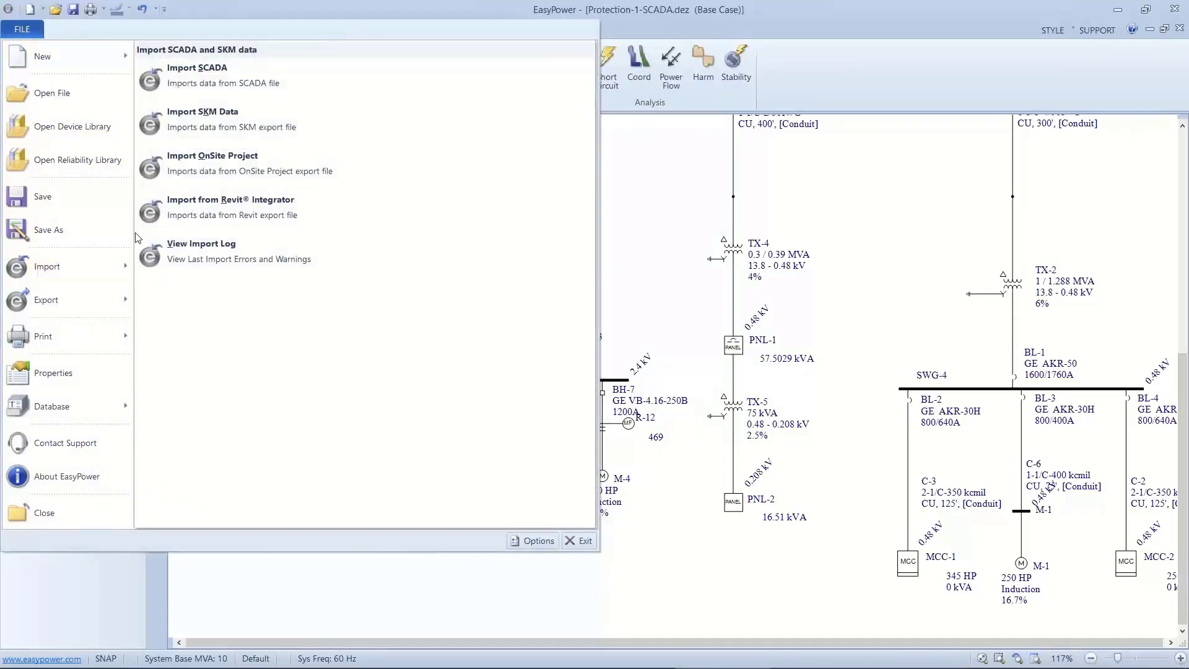
click(178, 88)
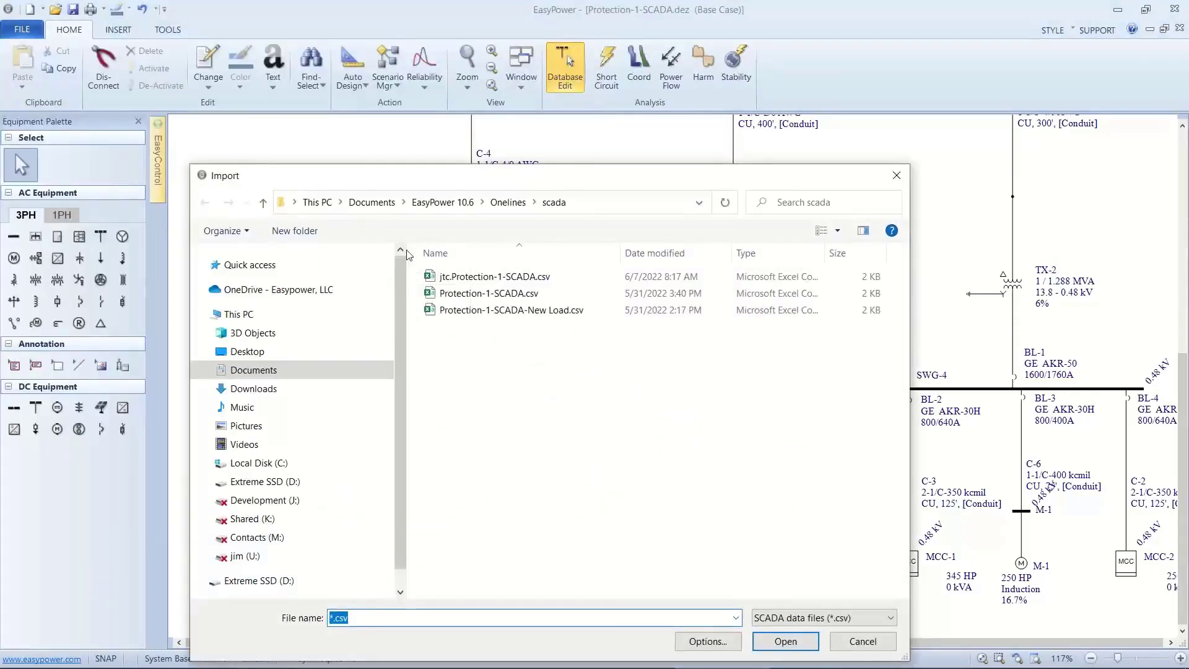
click(429, 276)
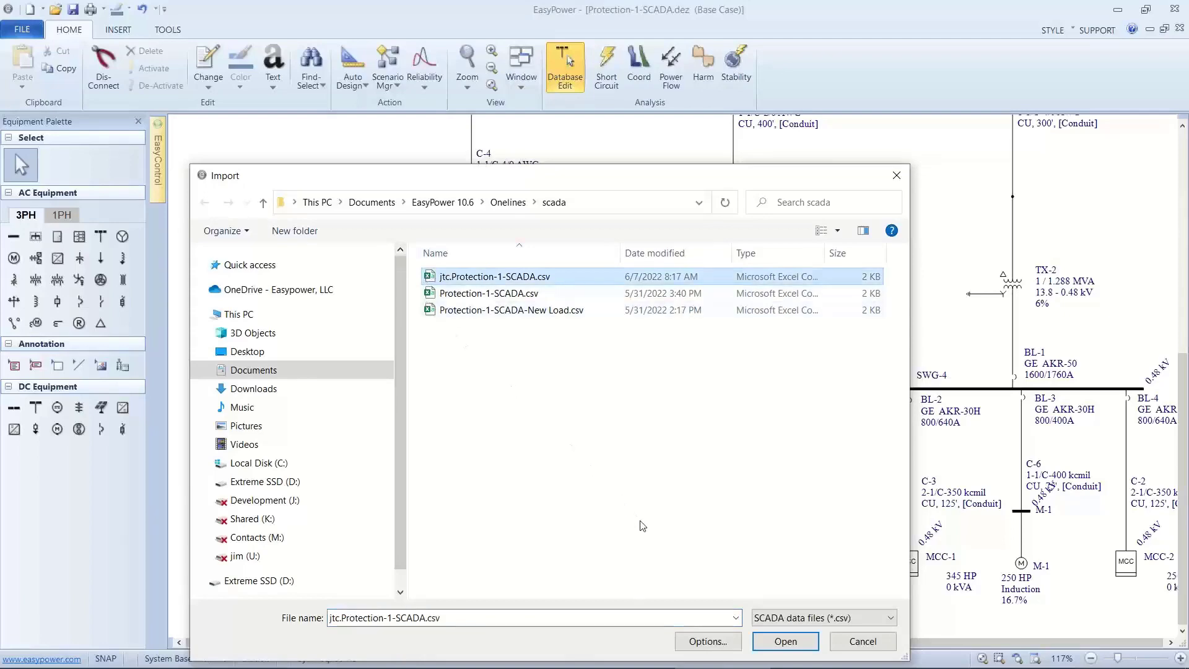
click(782, 642)
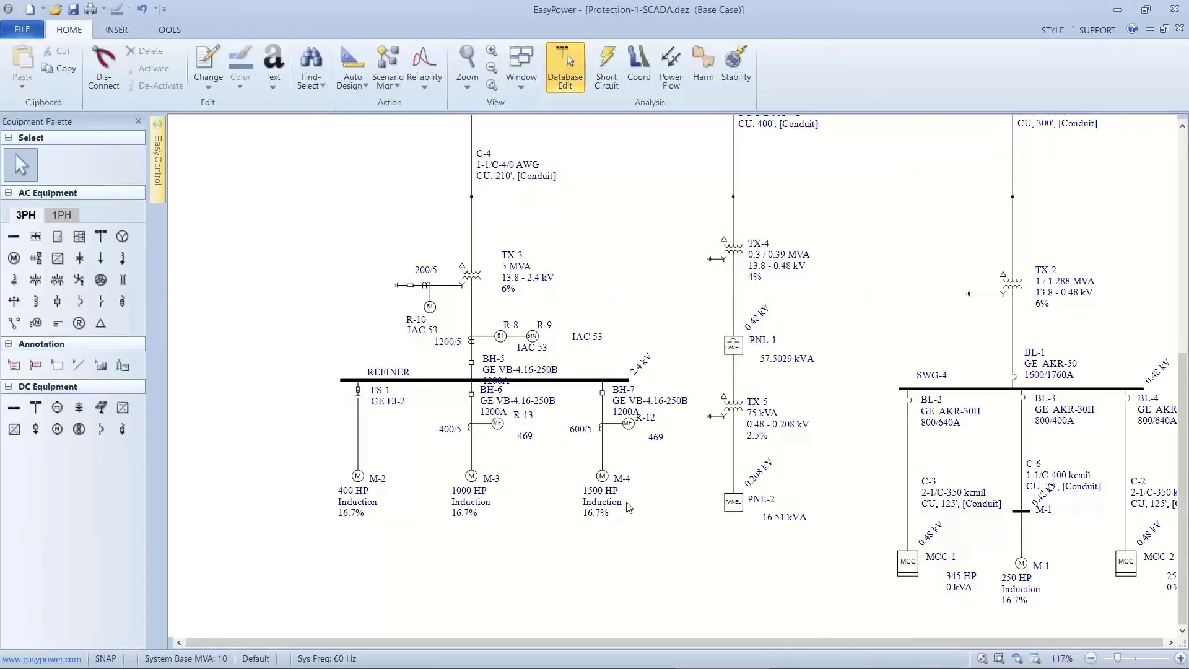
Check motor M-4's power flow load model and its imported SCADA kW and kVAR values.
double_click(605, 483)
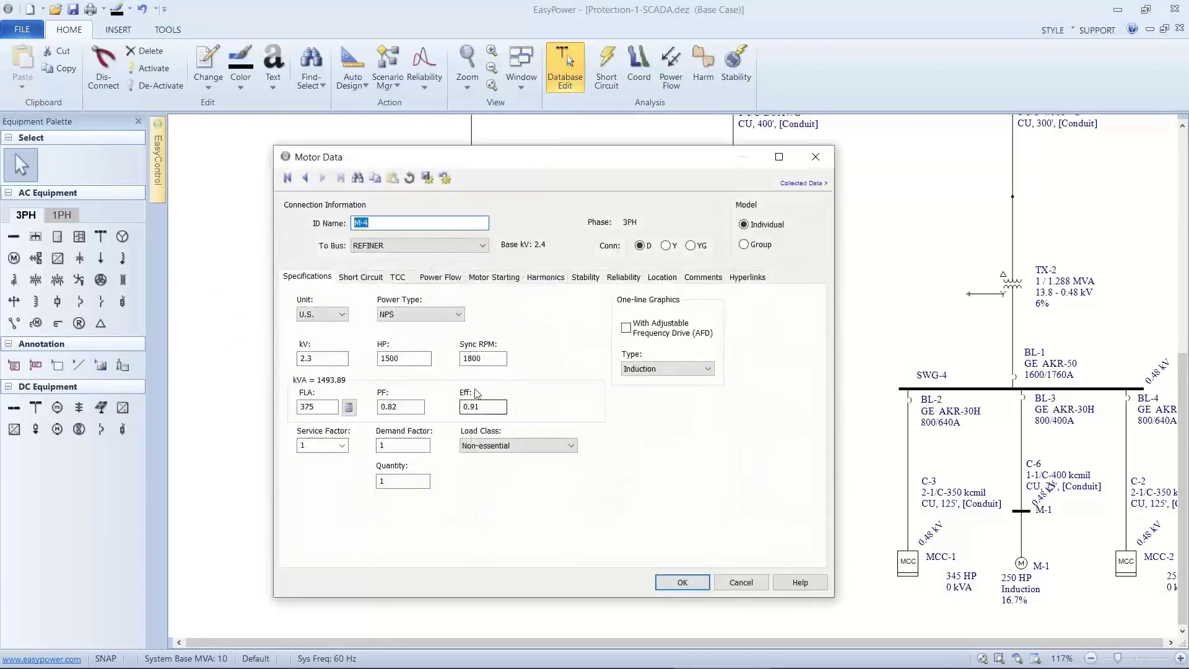
click(438, 279)
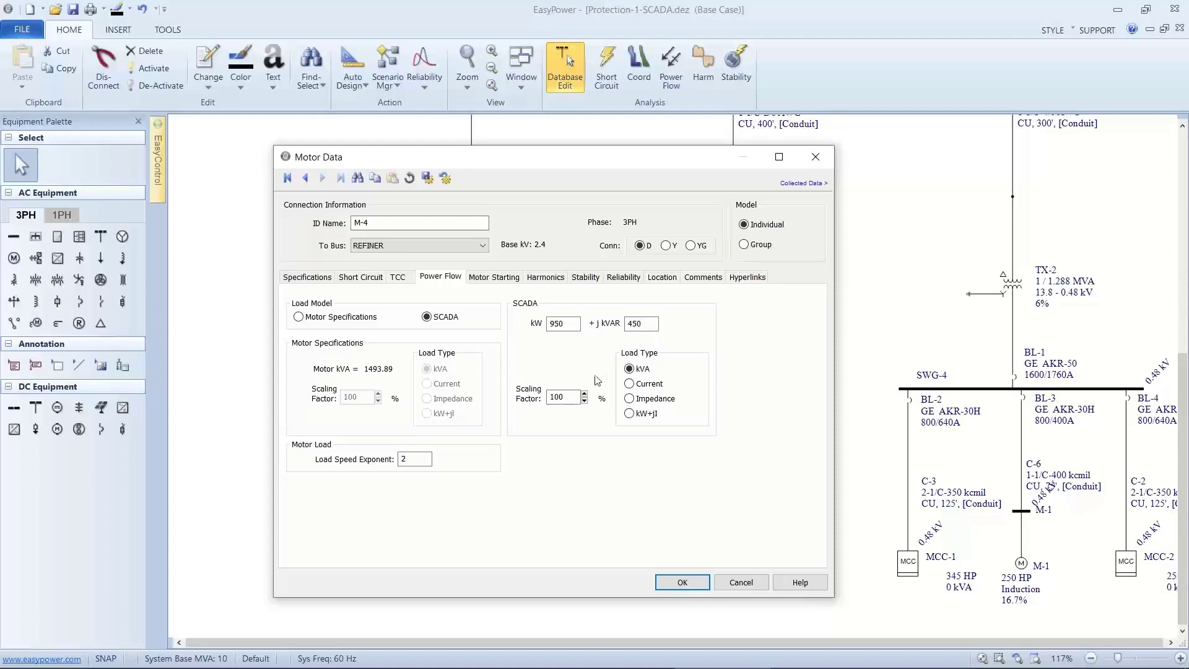
click(576, 394)
click(670, 582)
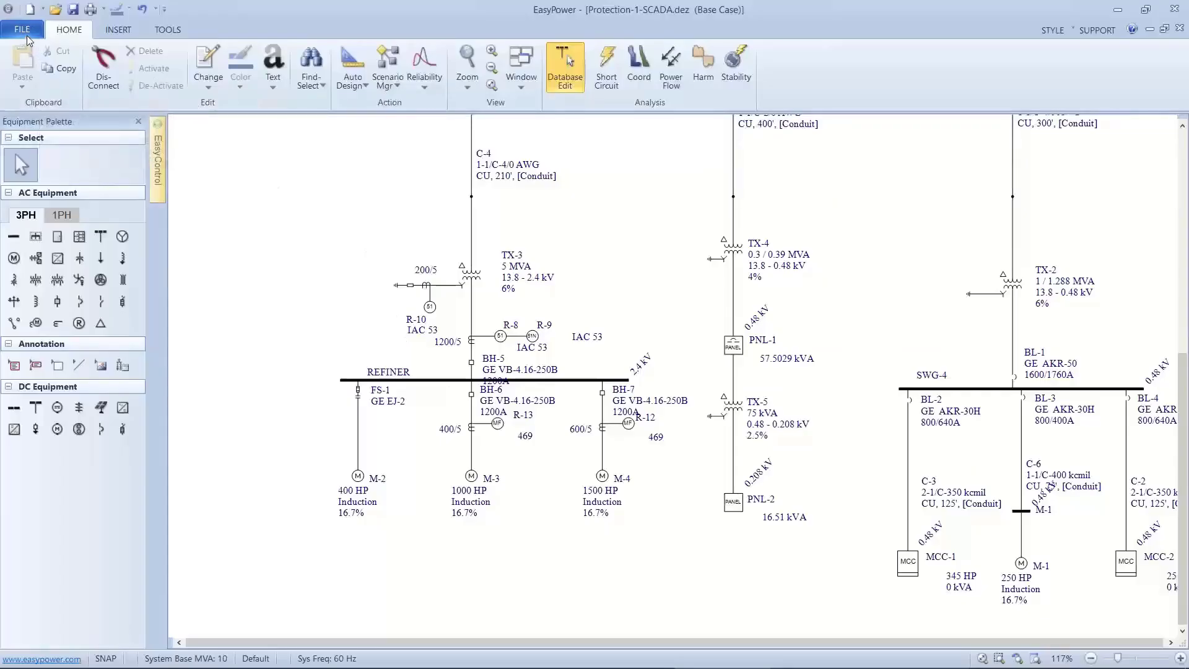
Close Protection-1-SCADA.dez without saving the changes.
click(23, 31)
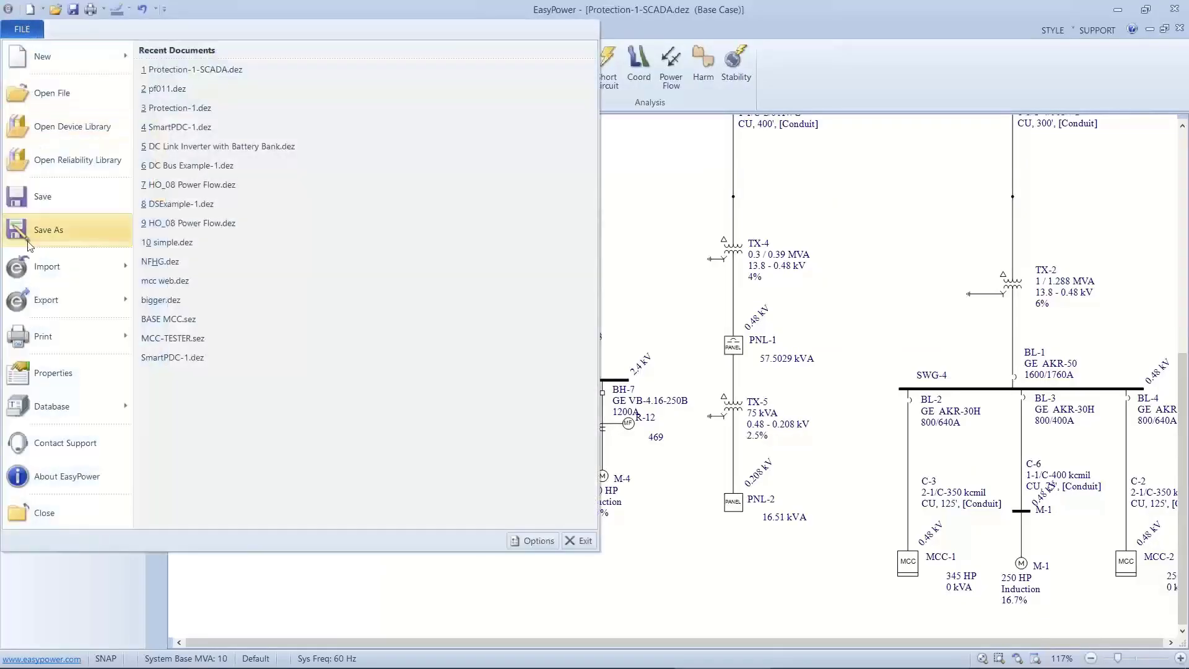
click(40, 514)
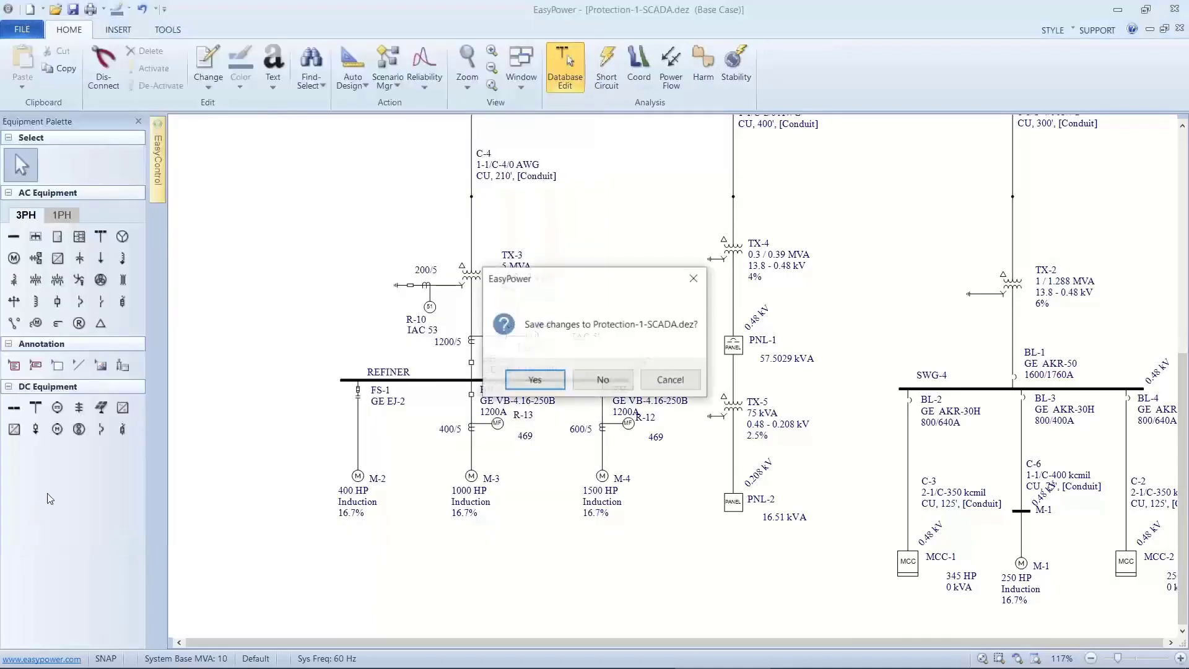
click(583, 378)
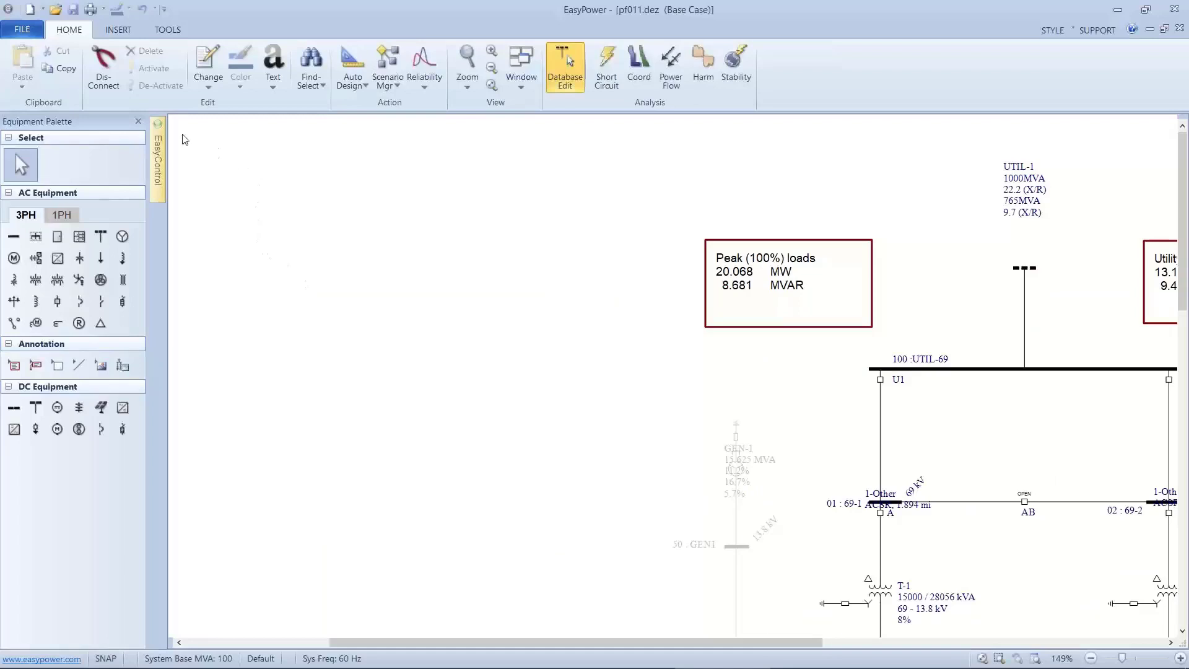
Keep the EasyControl pane displayed in pf011.dez and show the named view 03 T-5.
mouse_move(159, 139)
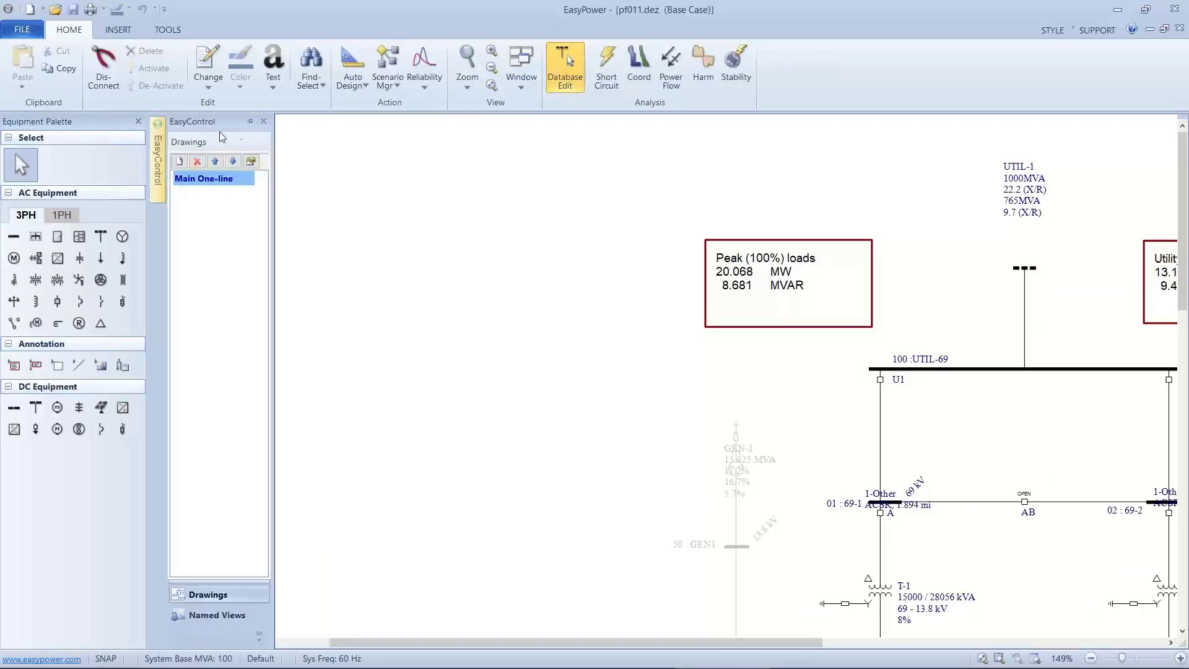
click(248, 123)
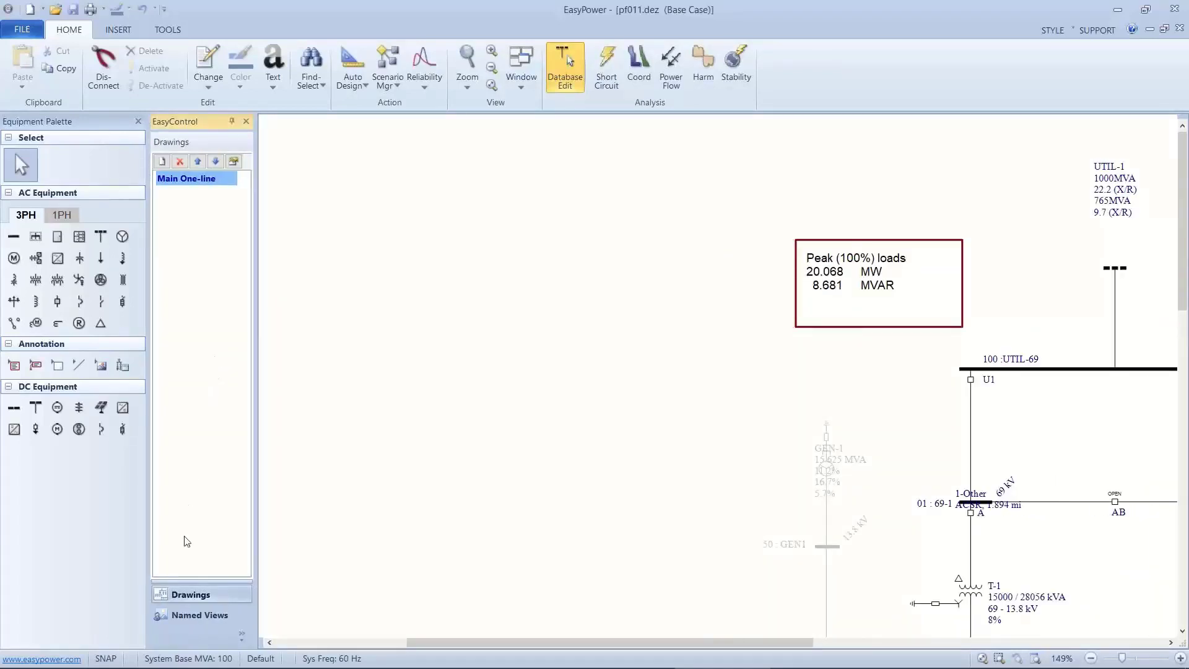
click(181, 616)
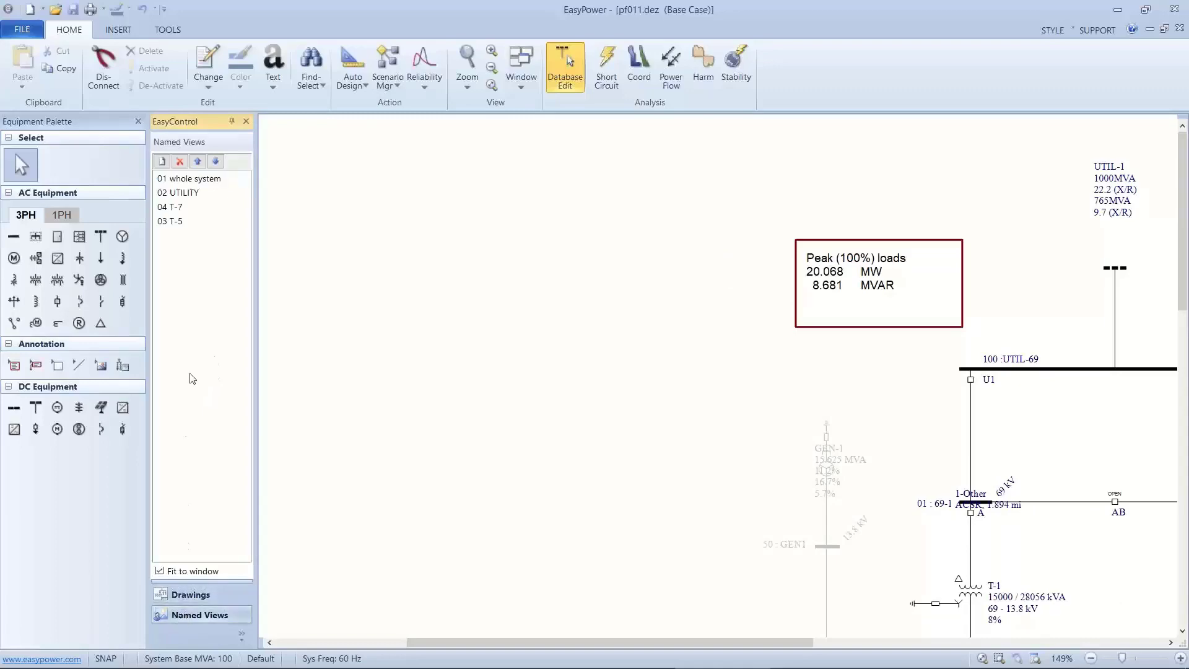
double_click(187, 223)
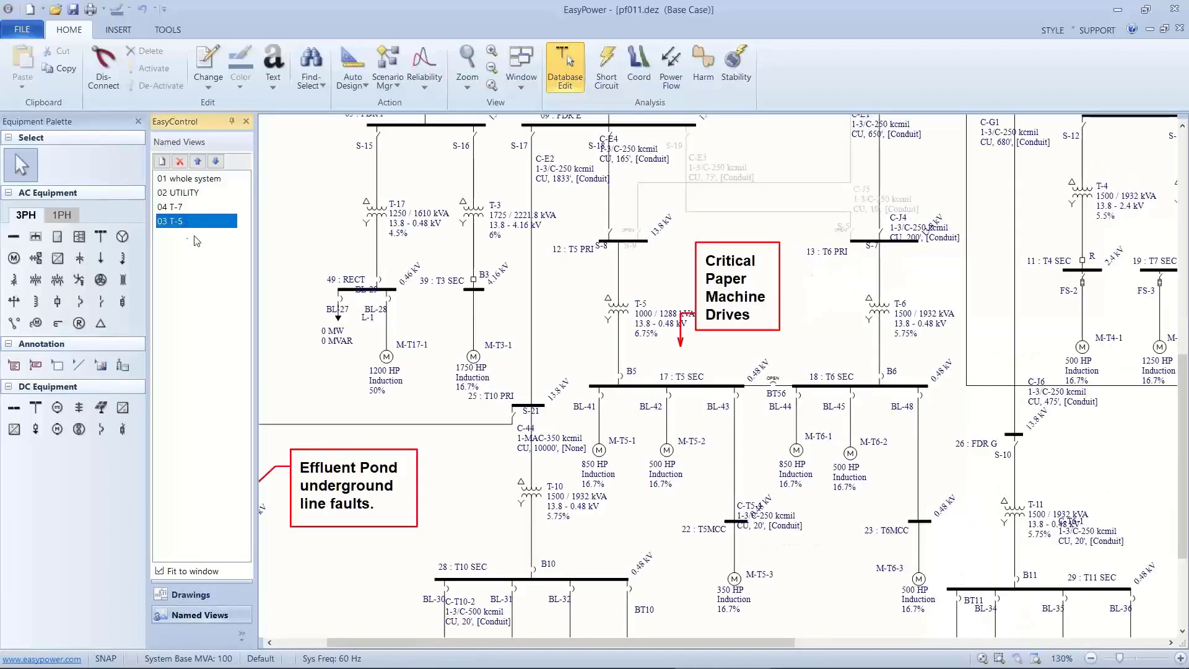
Solve the power flow for pf011.dez and examine the results around buses T5 SEC and T6 SEC.
click(662, 73)
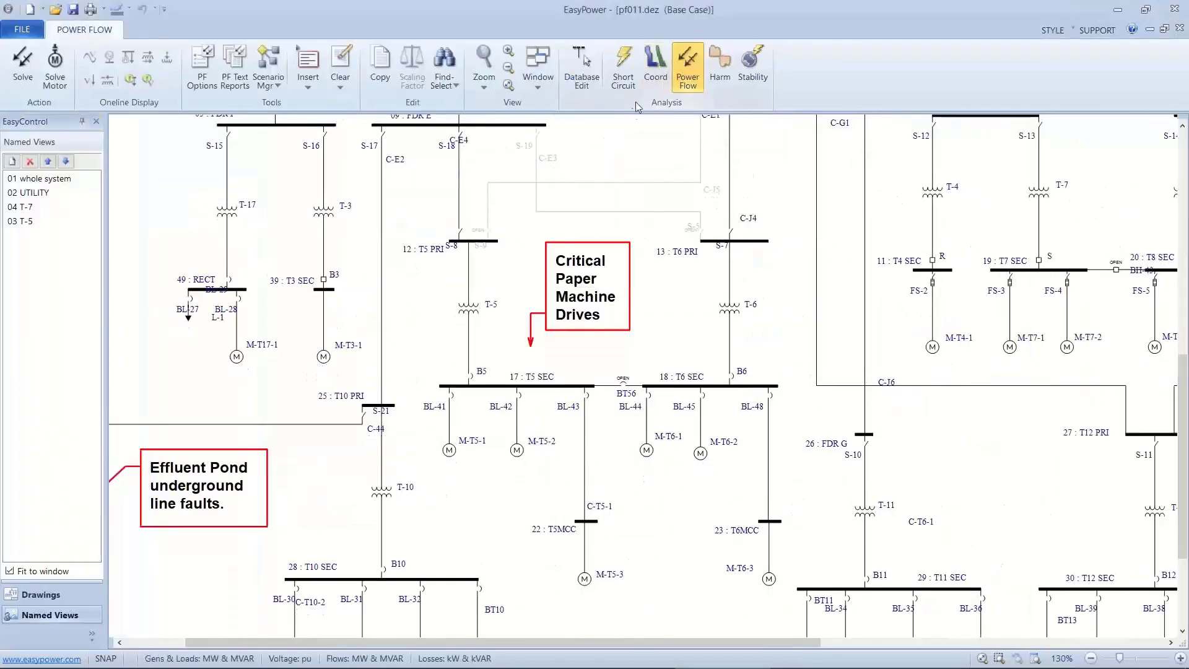
click(23, 62)
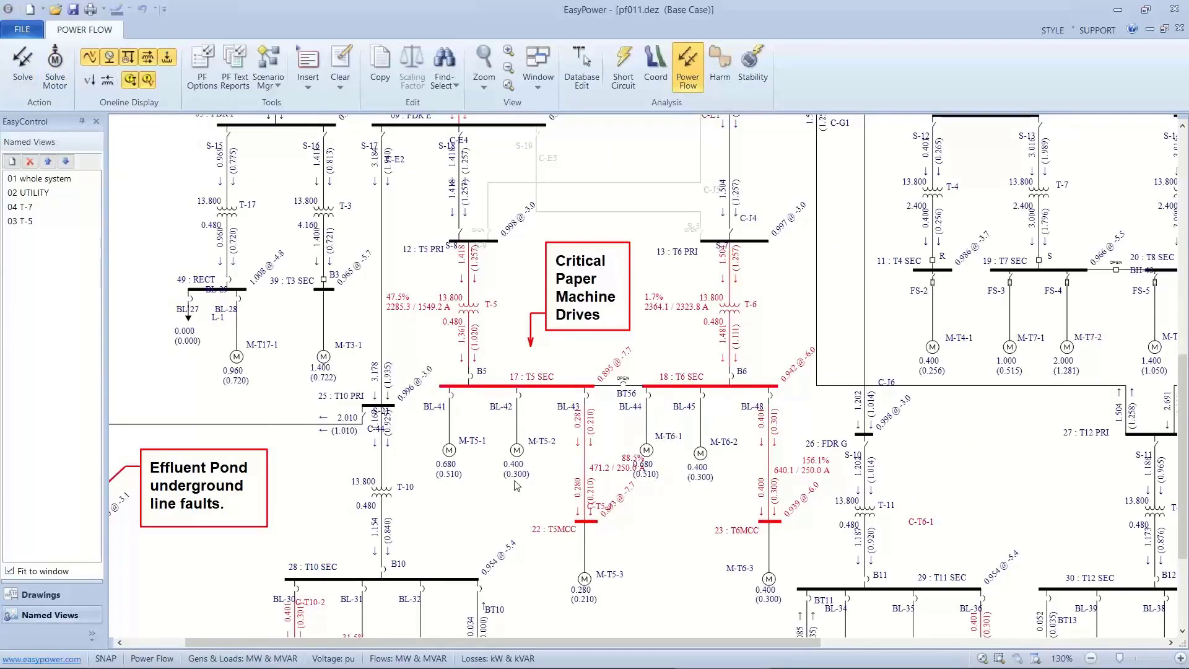
scroll(513, 485, up, 4)
drag(519, 482, 353, 426)
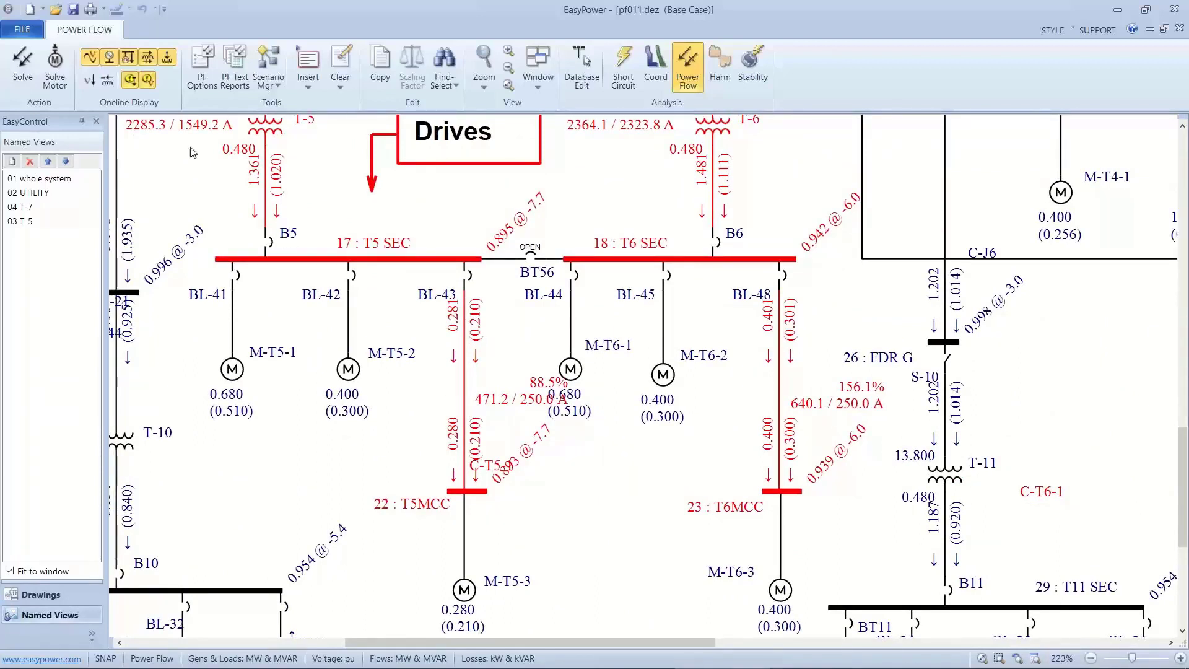
Compare the one-line with voltage violations hidden and shown again, and with overload violations hidden and shown again.
click(149, 82)
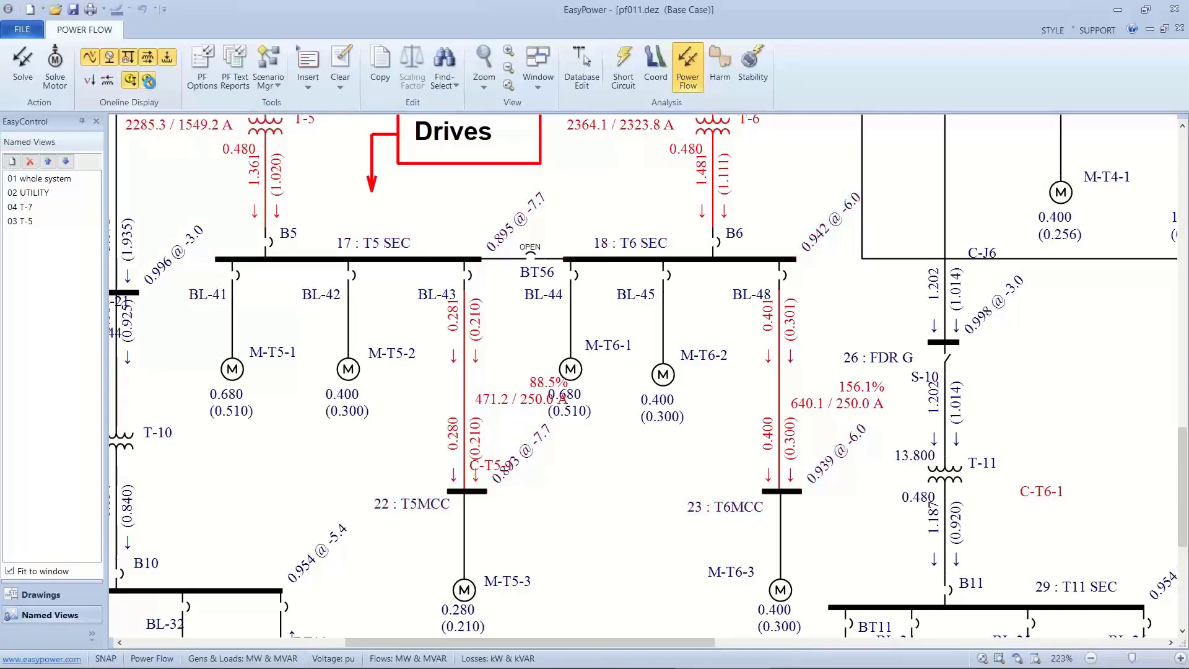
click(148, 81)
click(130, 80)
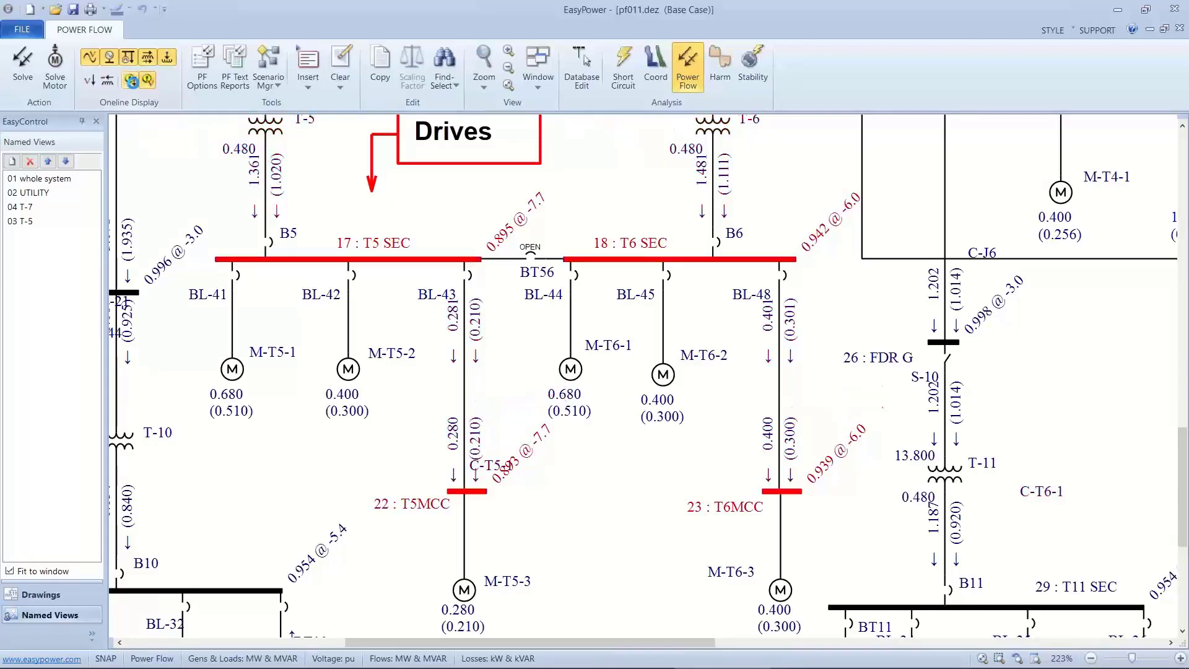
click(131, 81)
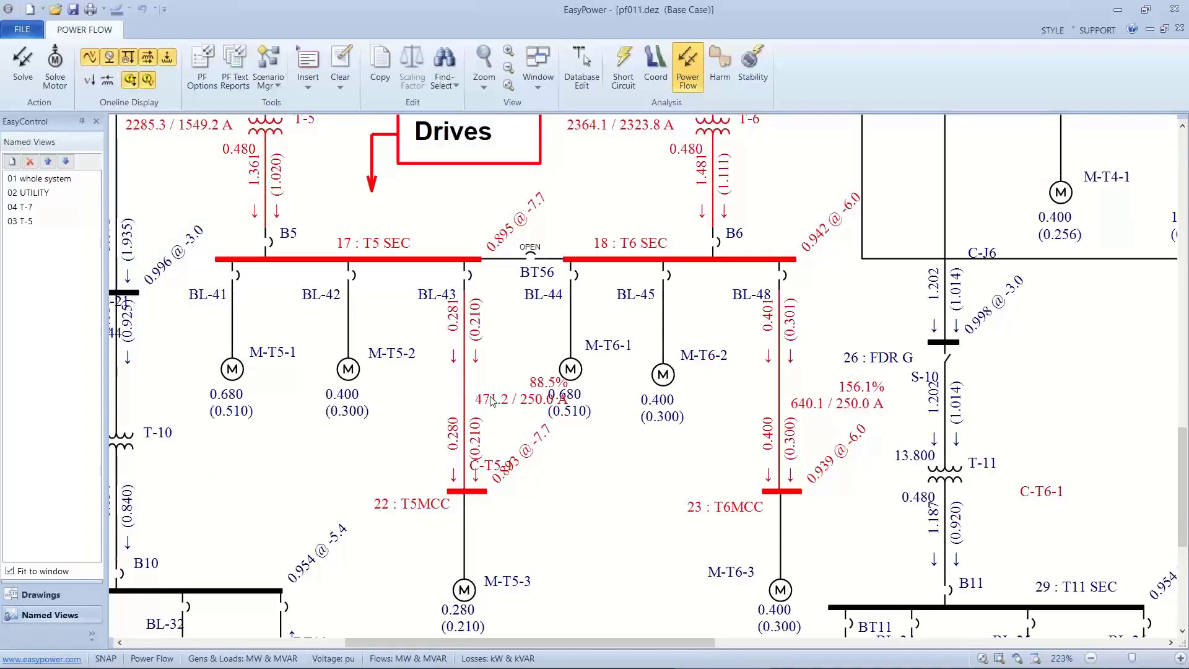
Move cable C-T5-1's overload label clear of motor M-T6-1, and temporarily set motor M-T5-3's scaling factor to 50%.
drag(491, 401, 338, 455)
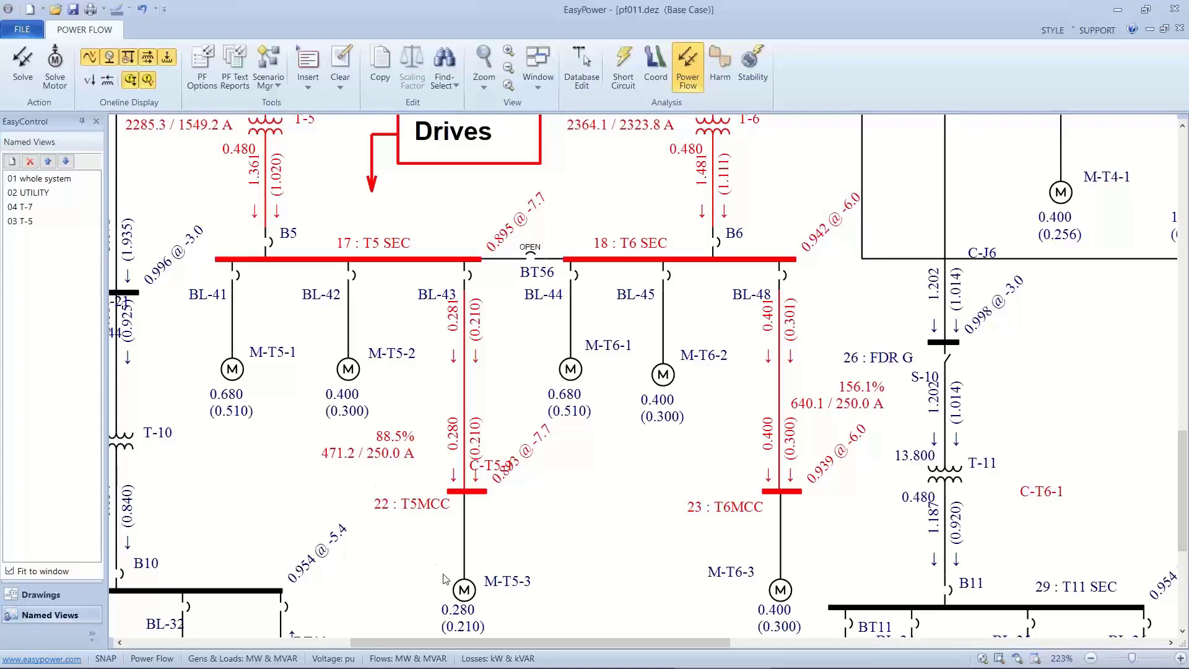
click(465, 591)
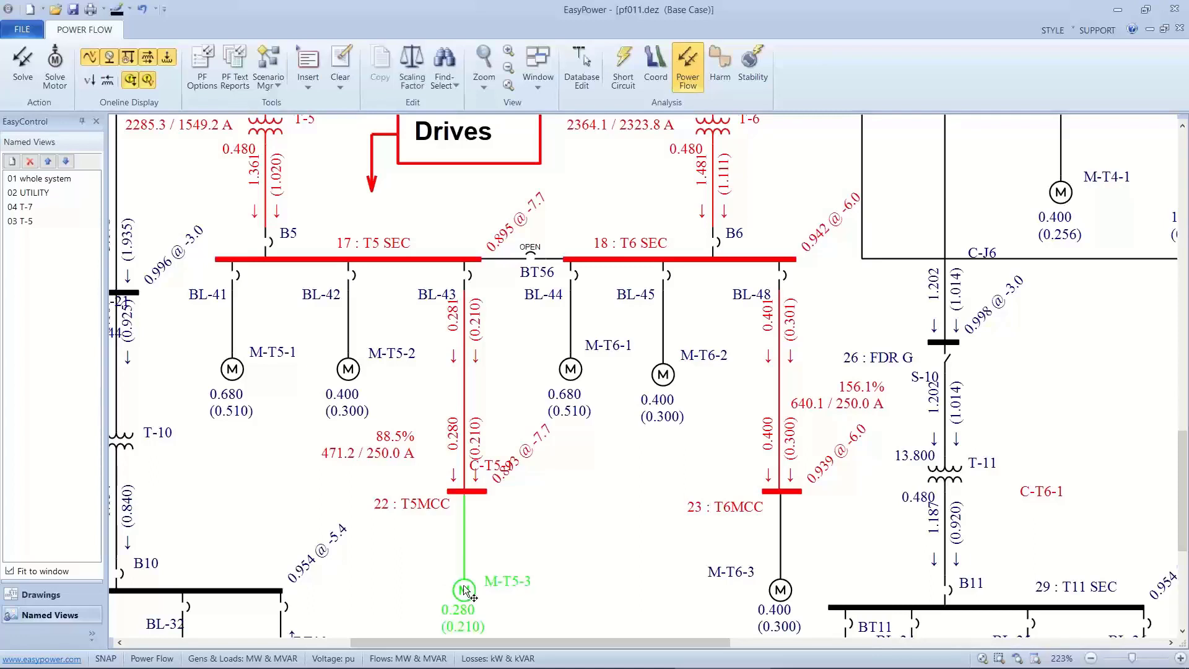
click(412, 73)
text(50)
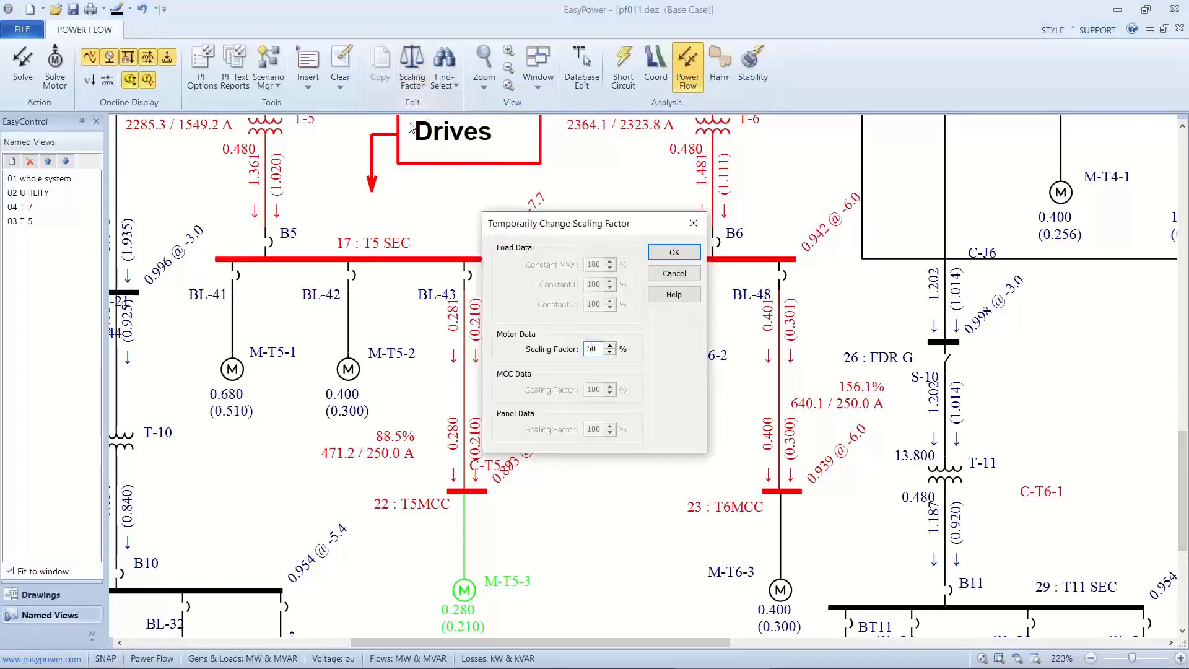
click(658, 255)
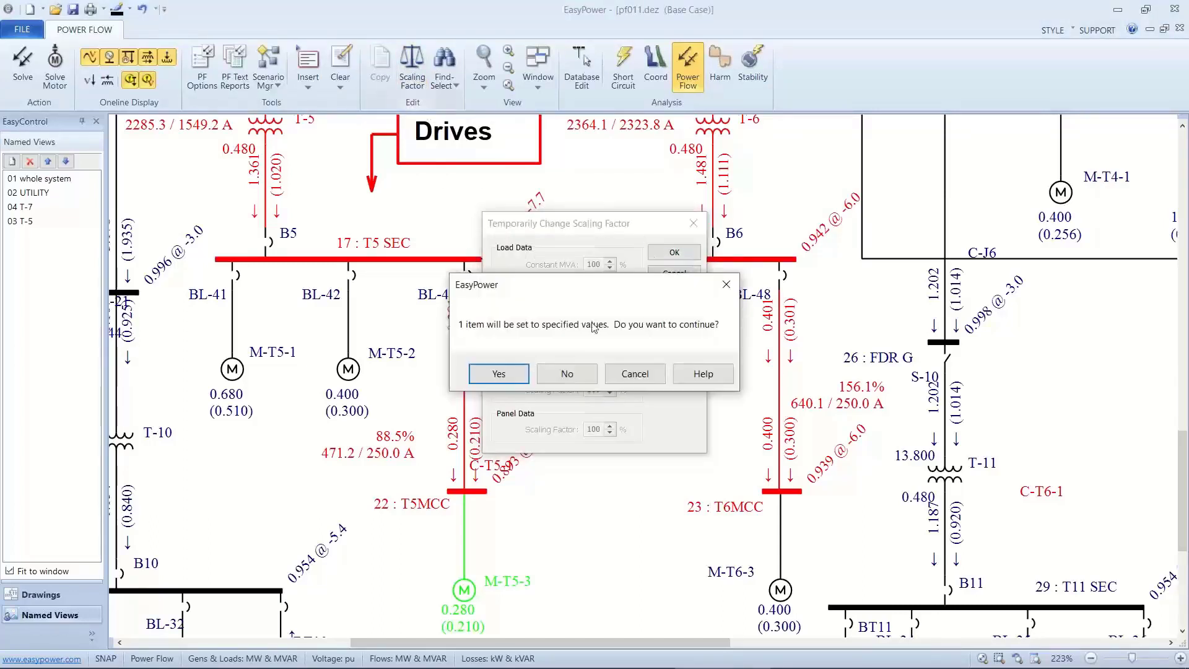
click(502, 374)
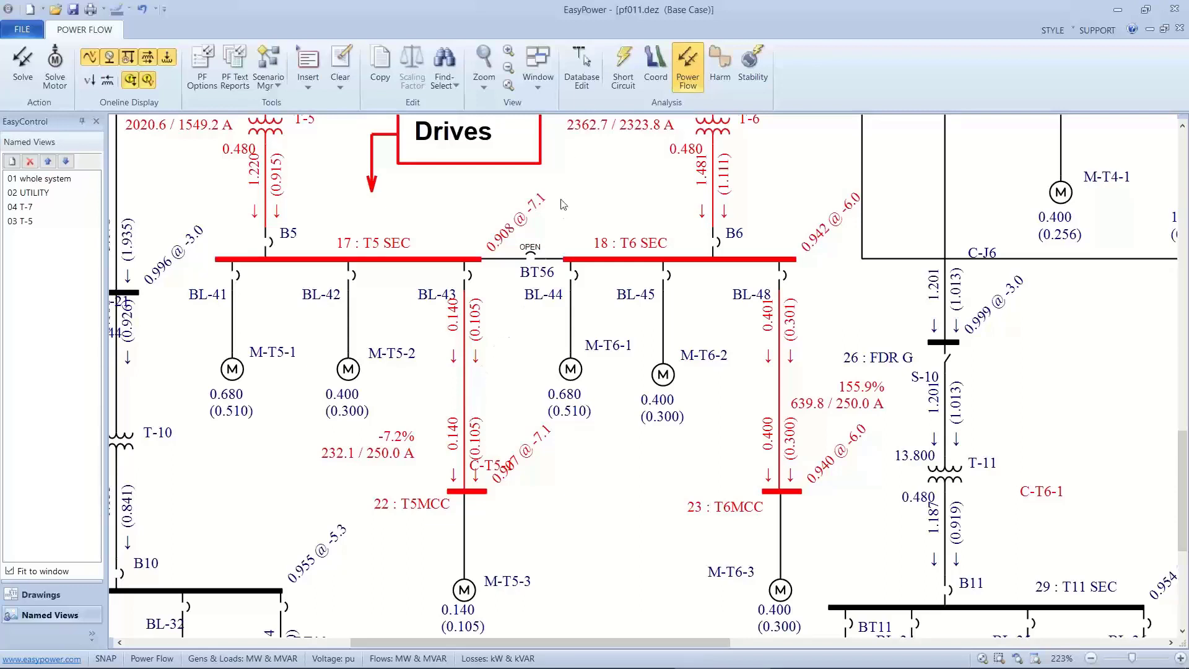
Discard the temporary changes for database editing, and set cable C-T5-1 to 2 per phase with an auto-calculated ampere rating.
click(589, 81)
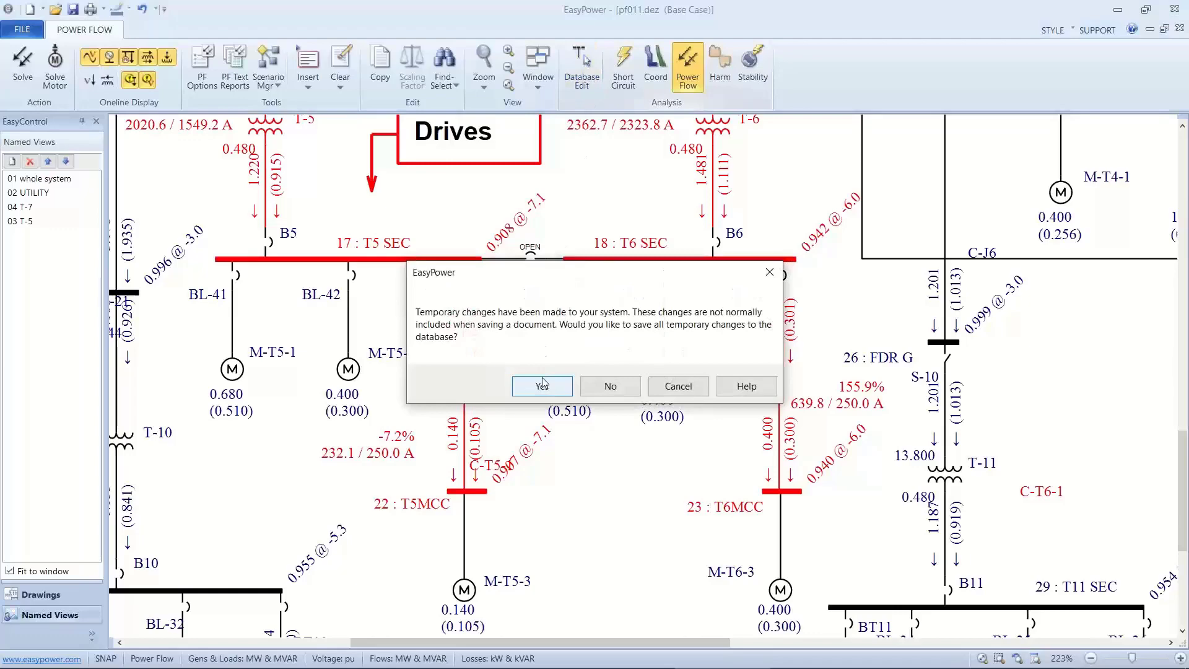
click(608, 385)
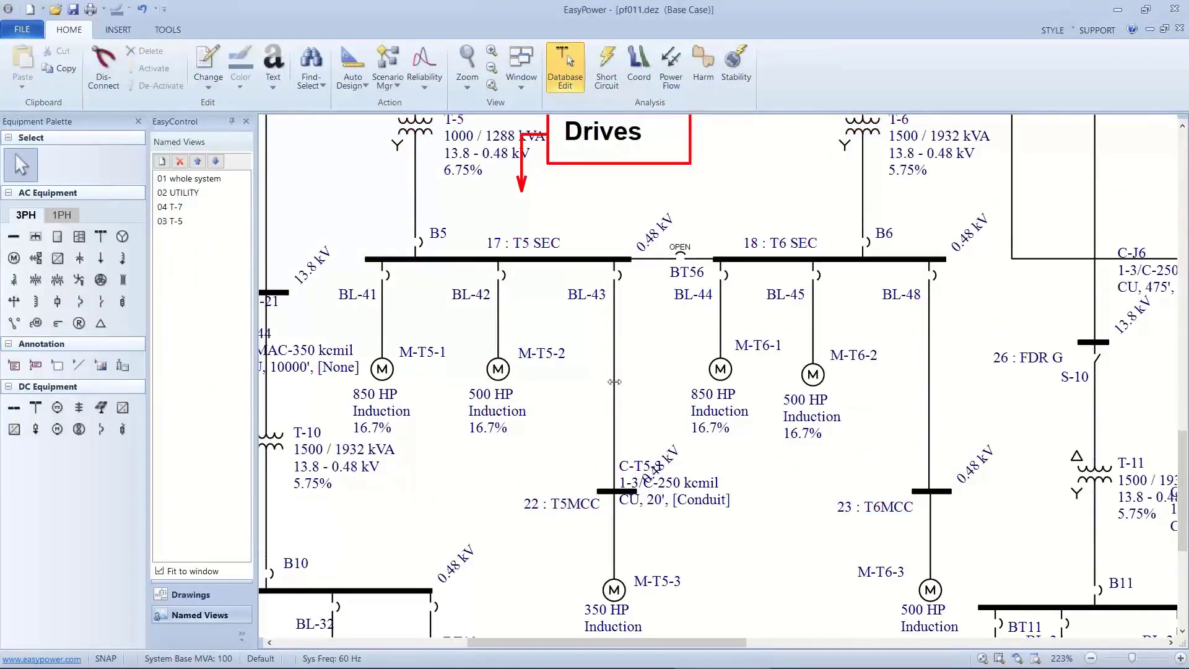
click(615, 381)
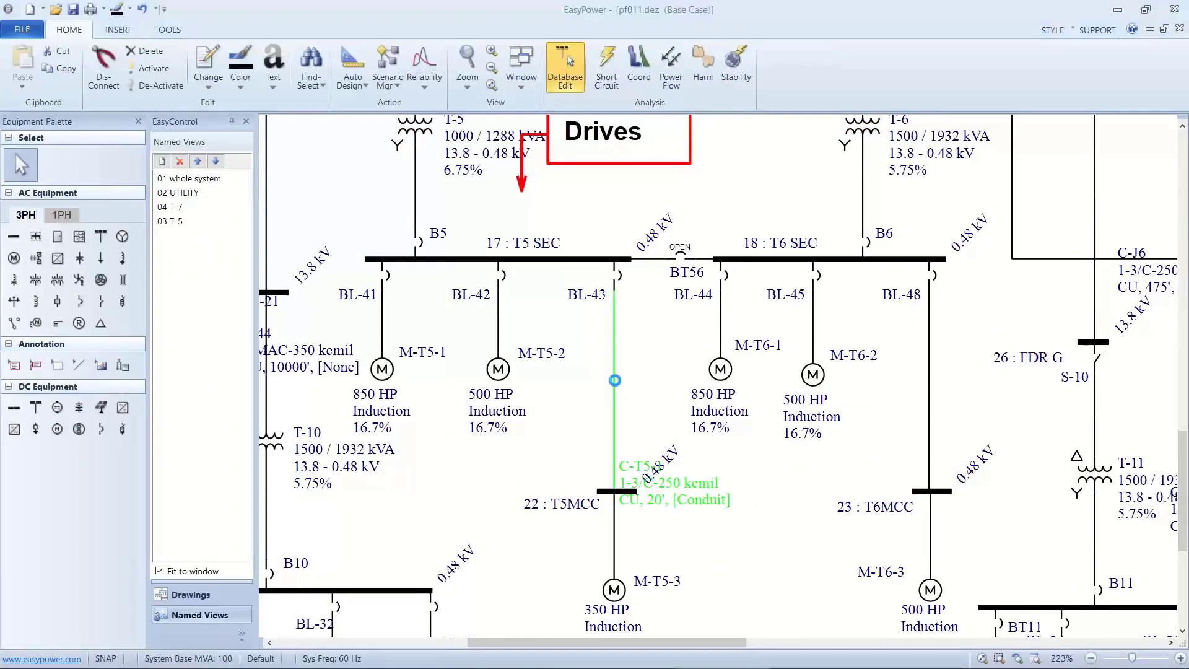
double_click(614, 379)
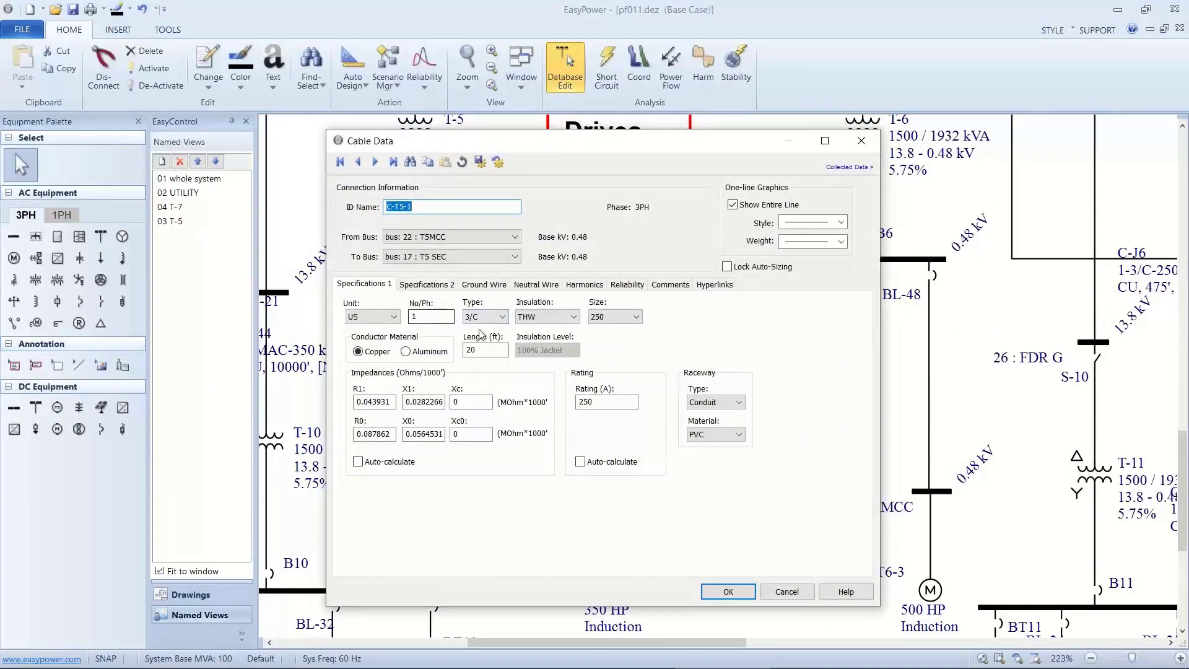
click(418, 317)
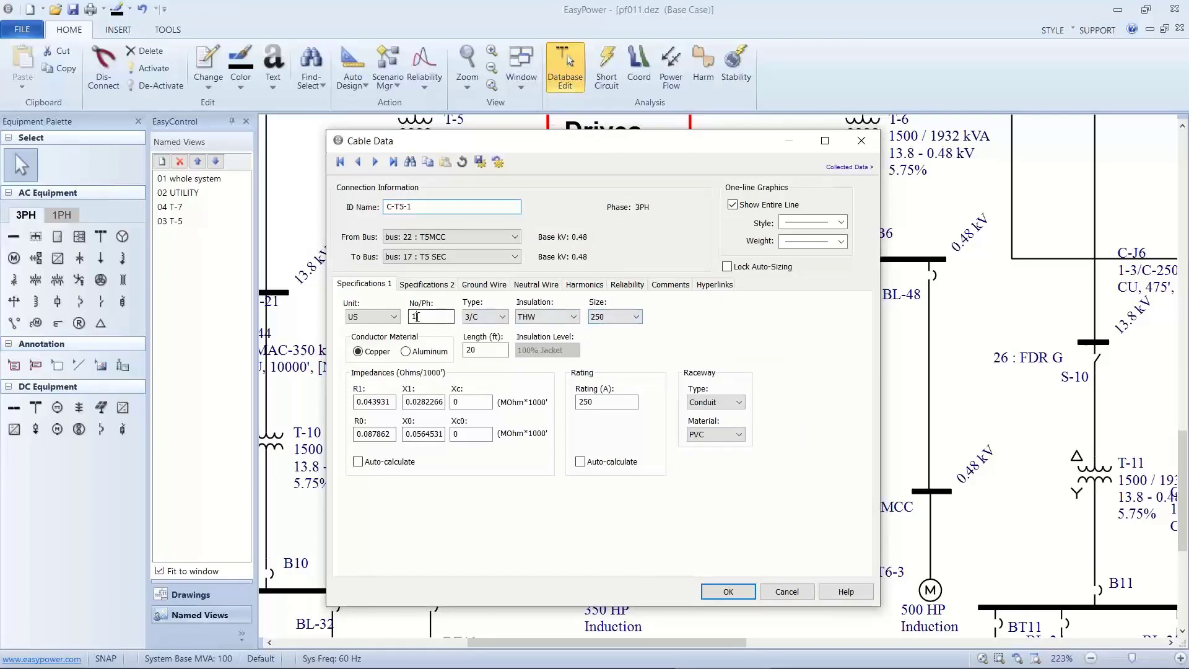
double_click(417, 317)
text(2)
click(580, 462)
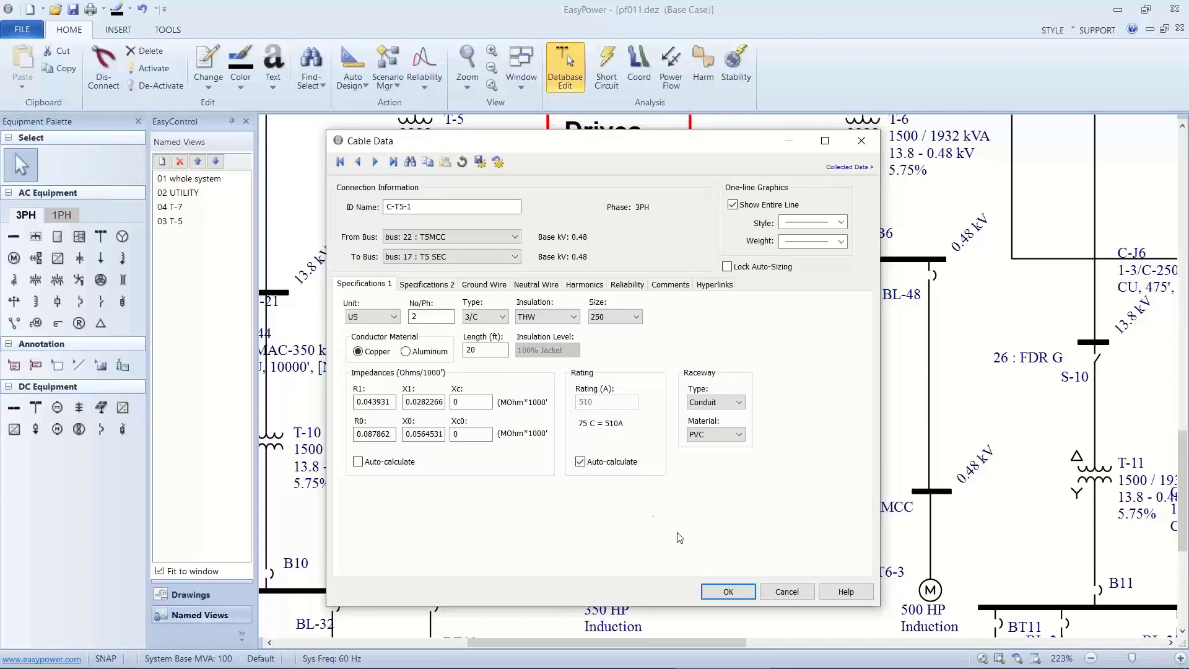
click(723, 590)
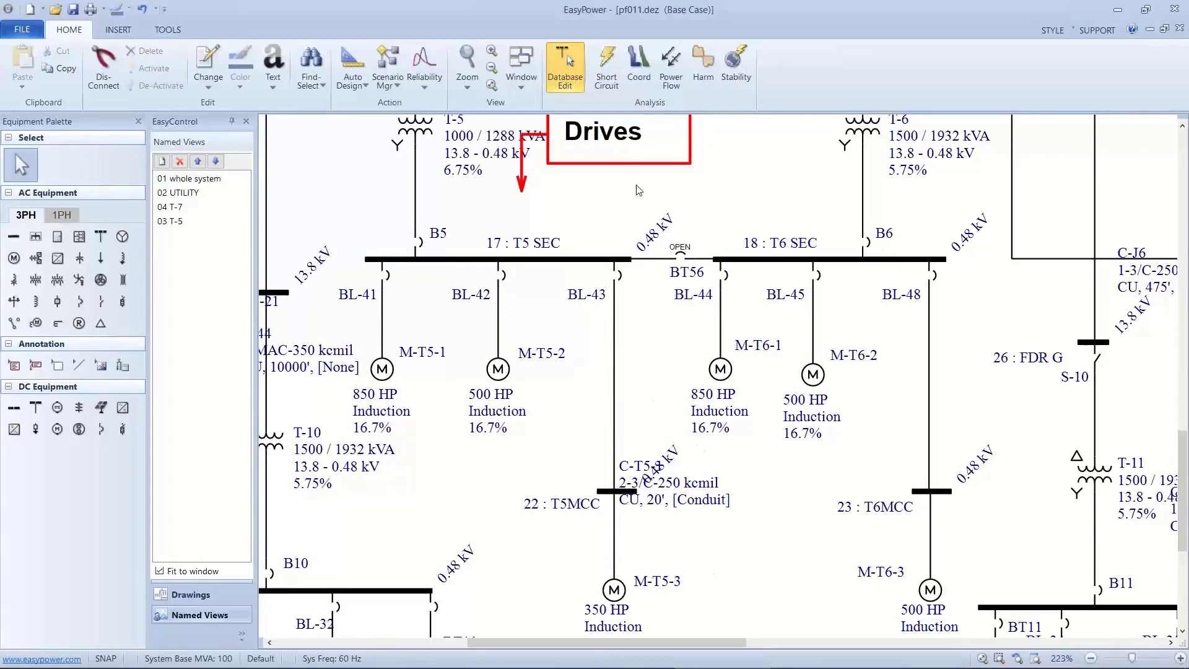
Solve the power flow and examine the results for cable C-T5-1 and transformer T-5.
click(669, 73)
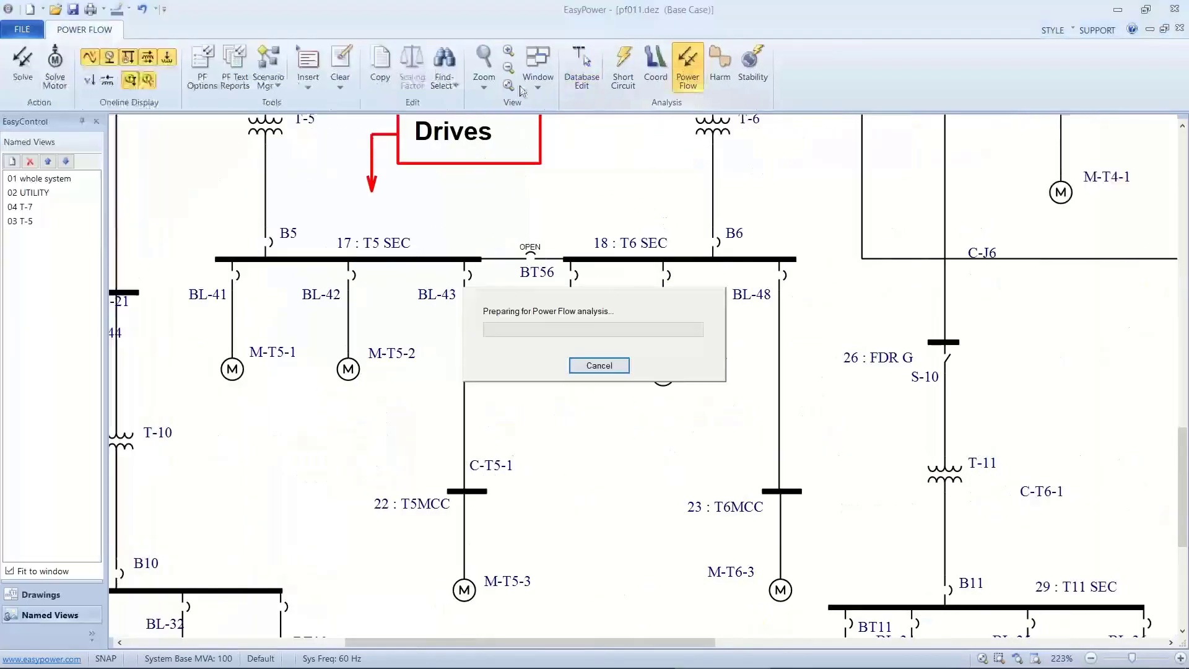
click(28, 66)
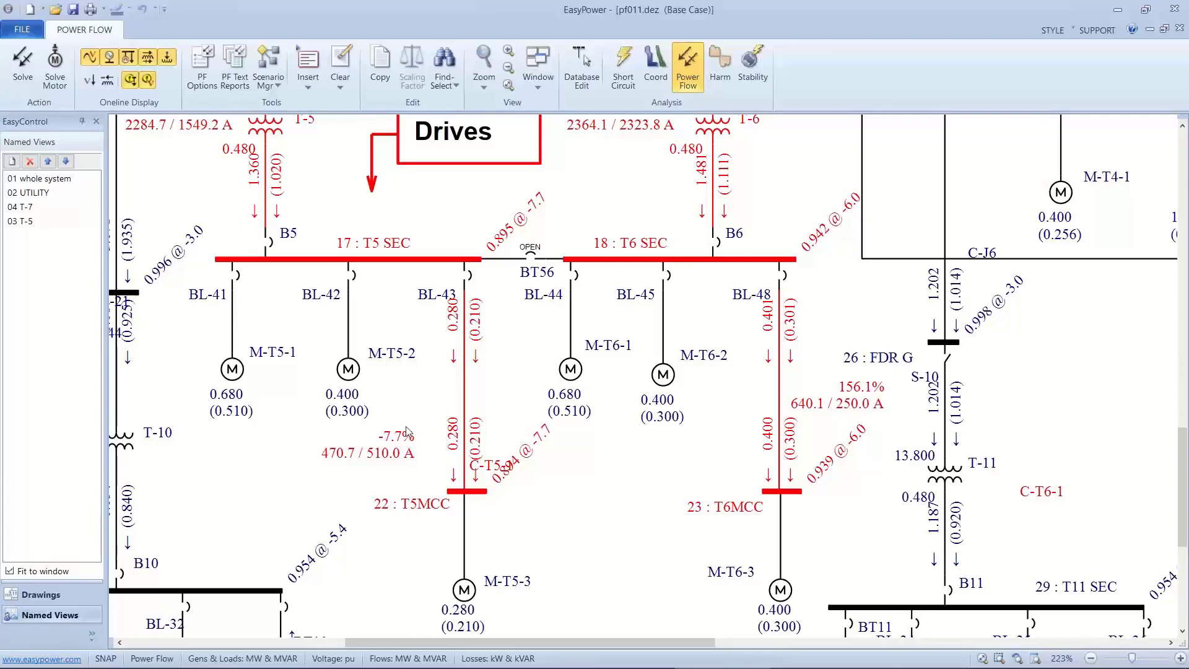
drag(413, 403, 502, 546)
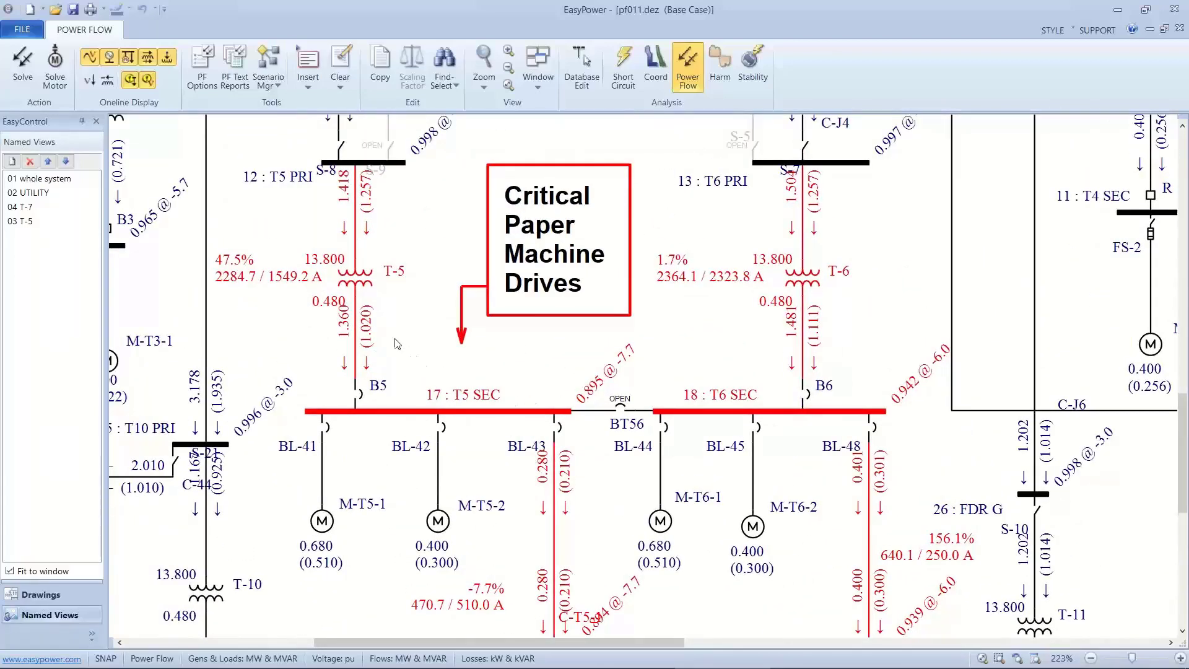
drag(391, 332, 538, 488)
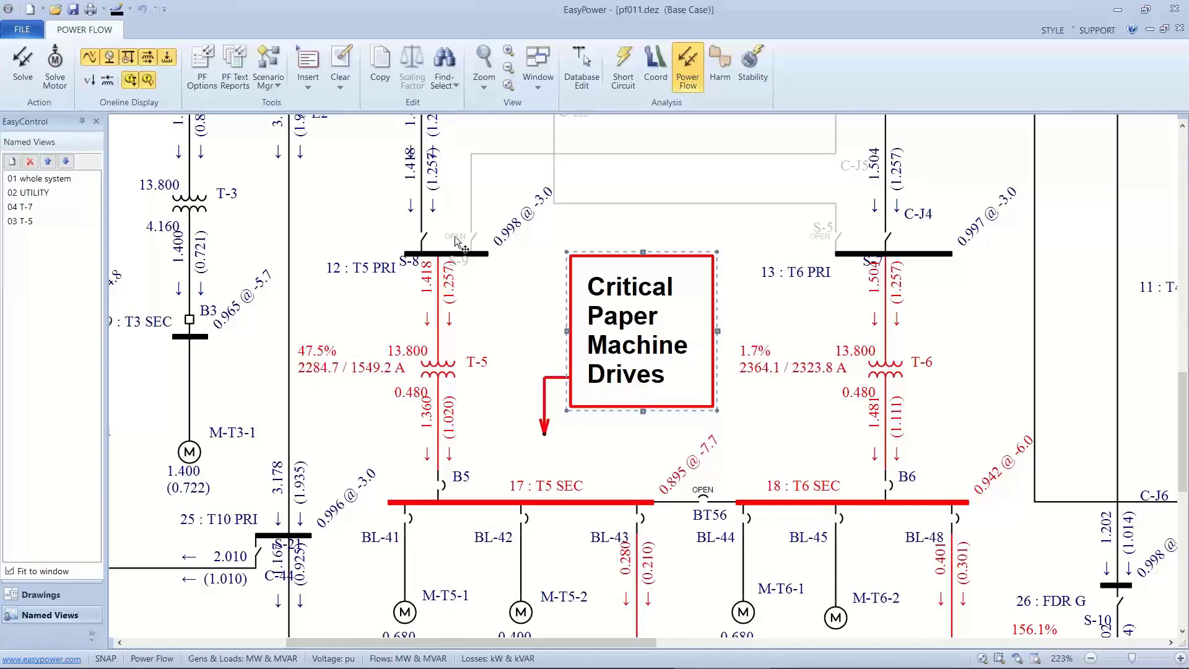
Set transformer T-5's rating to 1500 kVA in the database and calculate its overload kVA.
click(578, 78)
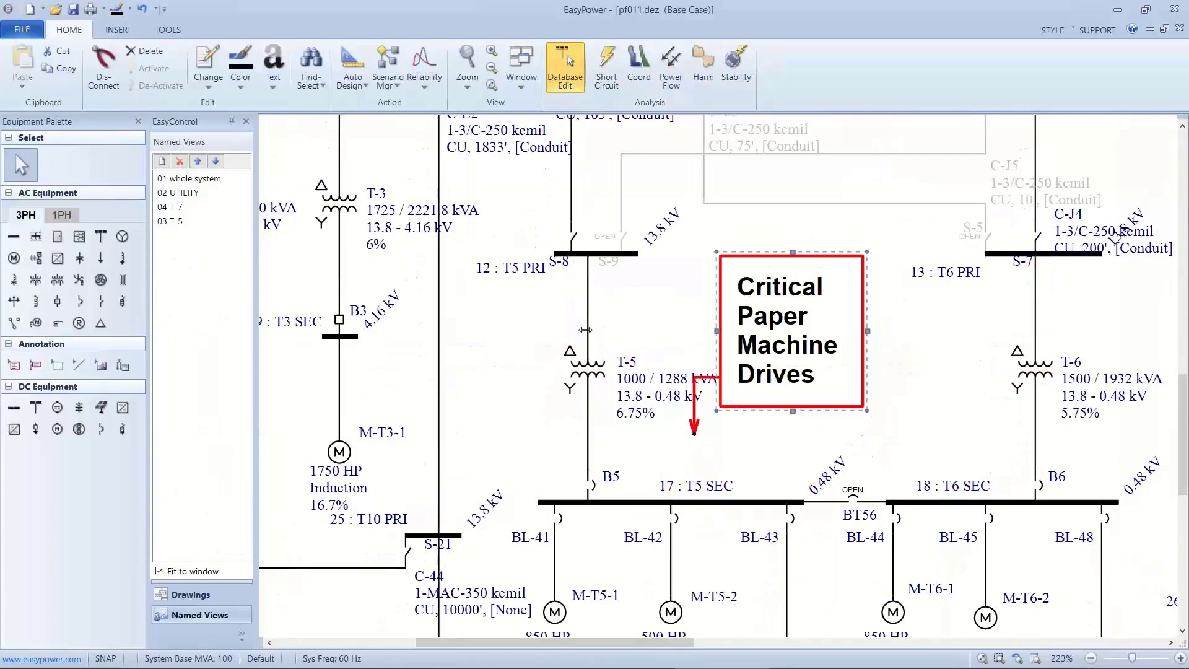
click(586, 358)
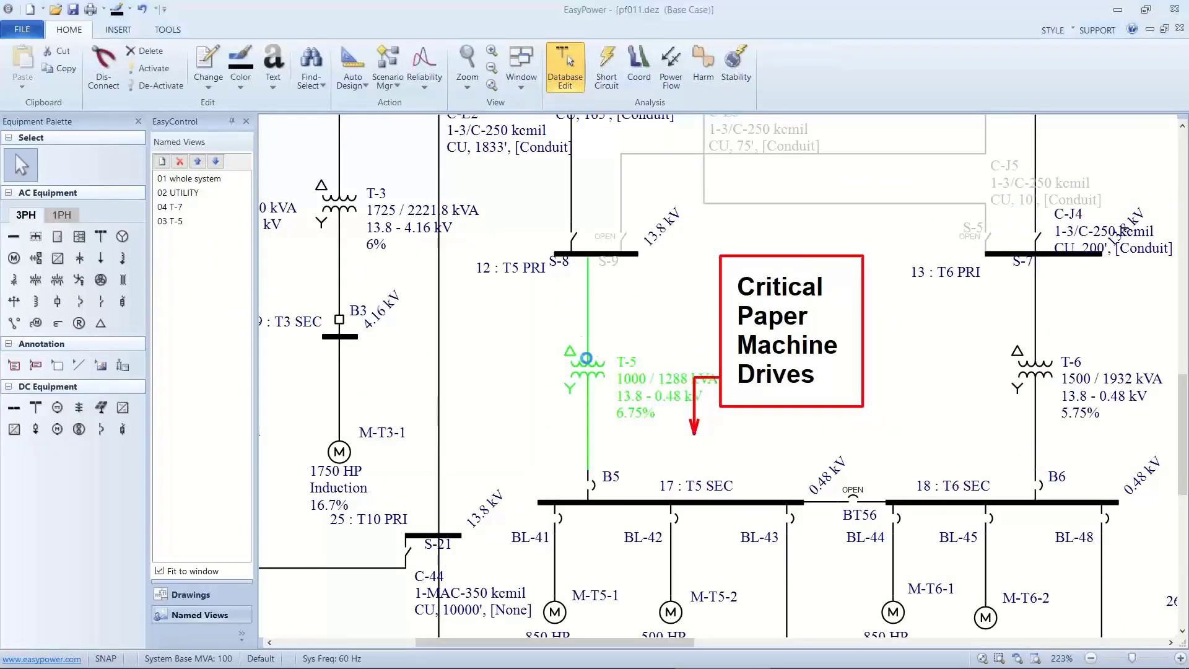
double_click(586, 358)
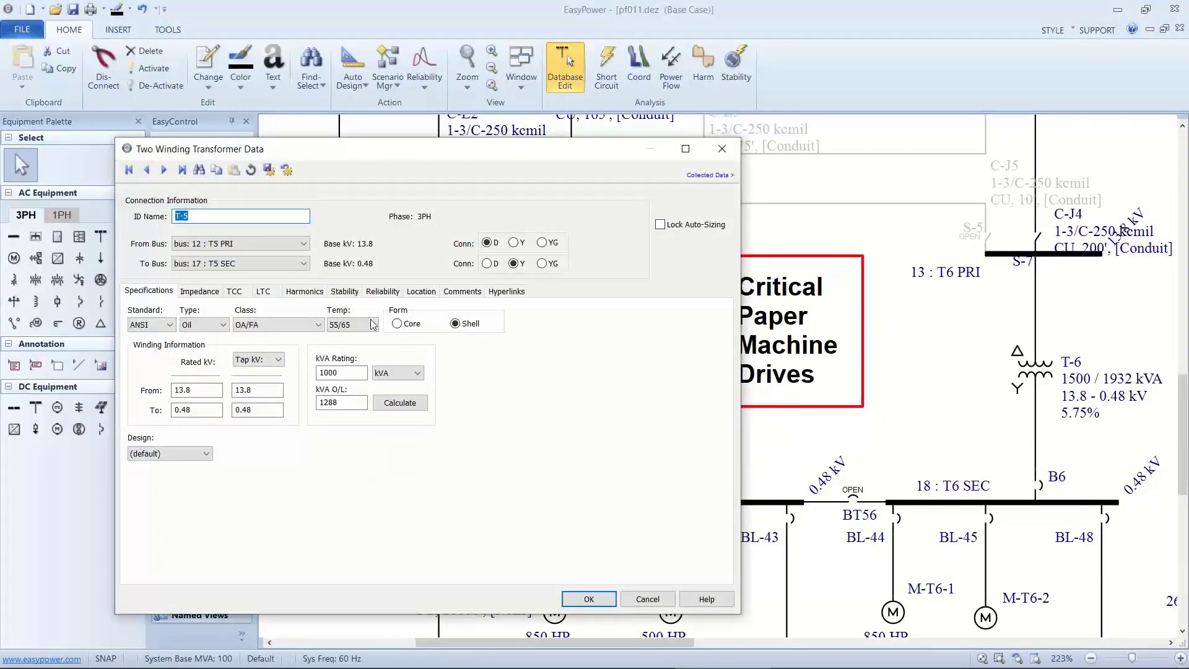
drag(344, 372, 317, 372)
text(15)
click(399, 404)
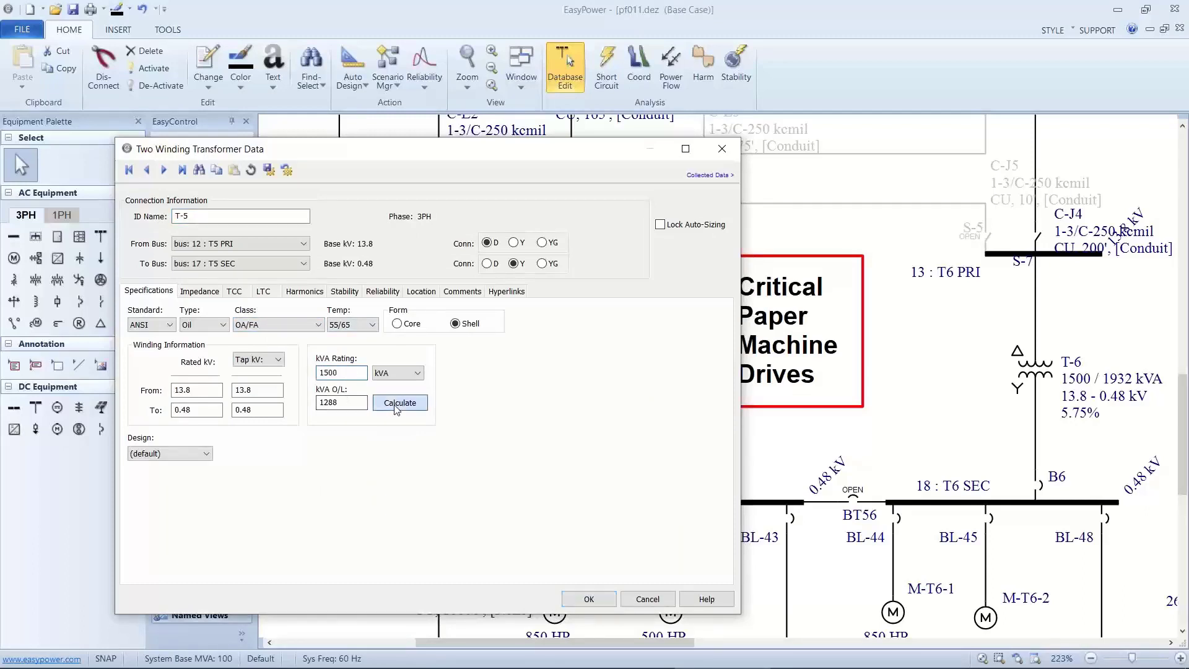
Set T-5's impedance kVA base to 1500, calculate its X/R ratio, and apply the transformer data.
click(216, 295)
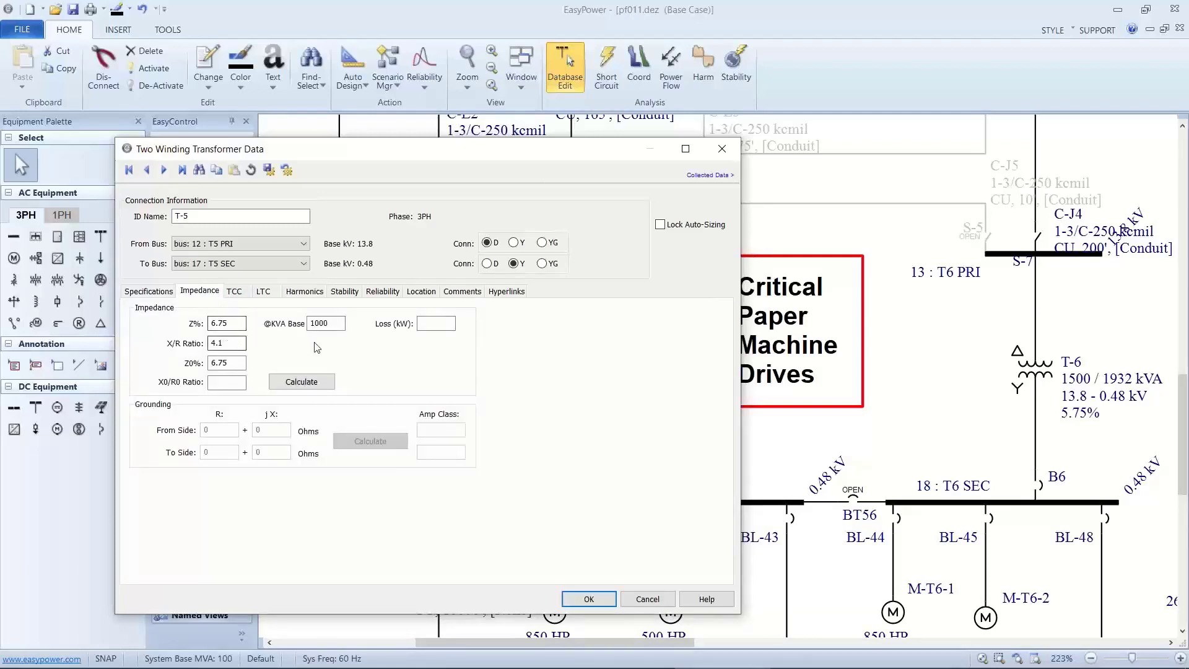
drag(344, 323, 302, 326)
text(1500)
click(305, 379)
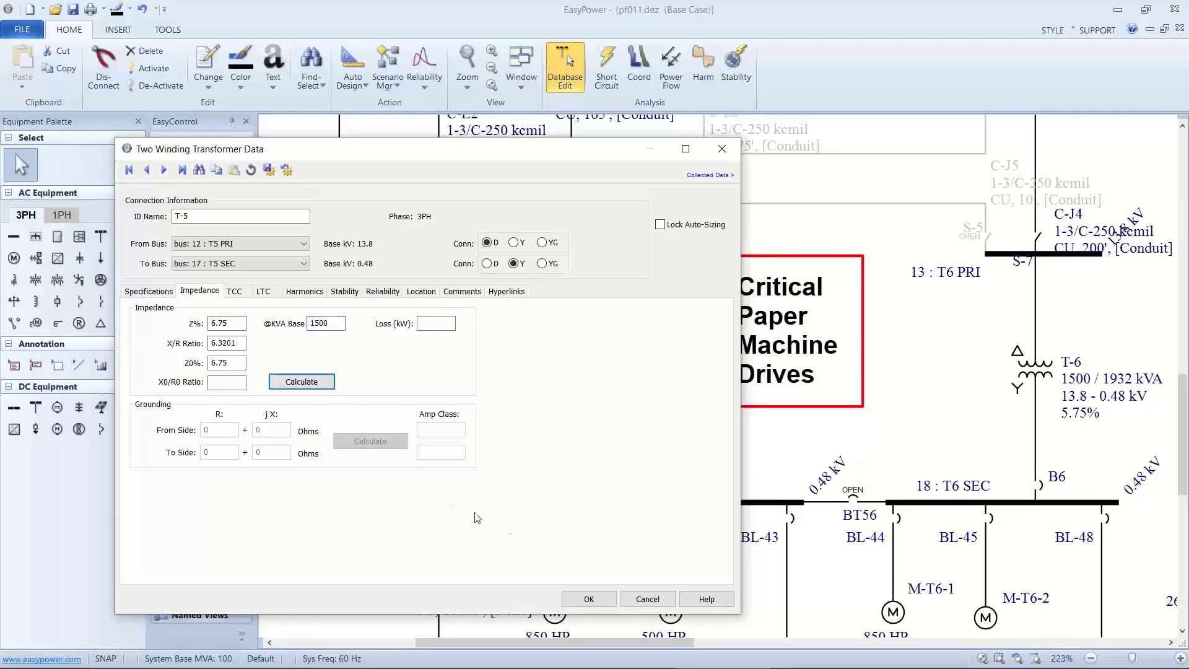
click(582, 595)
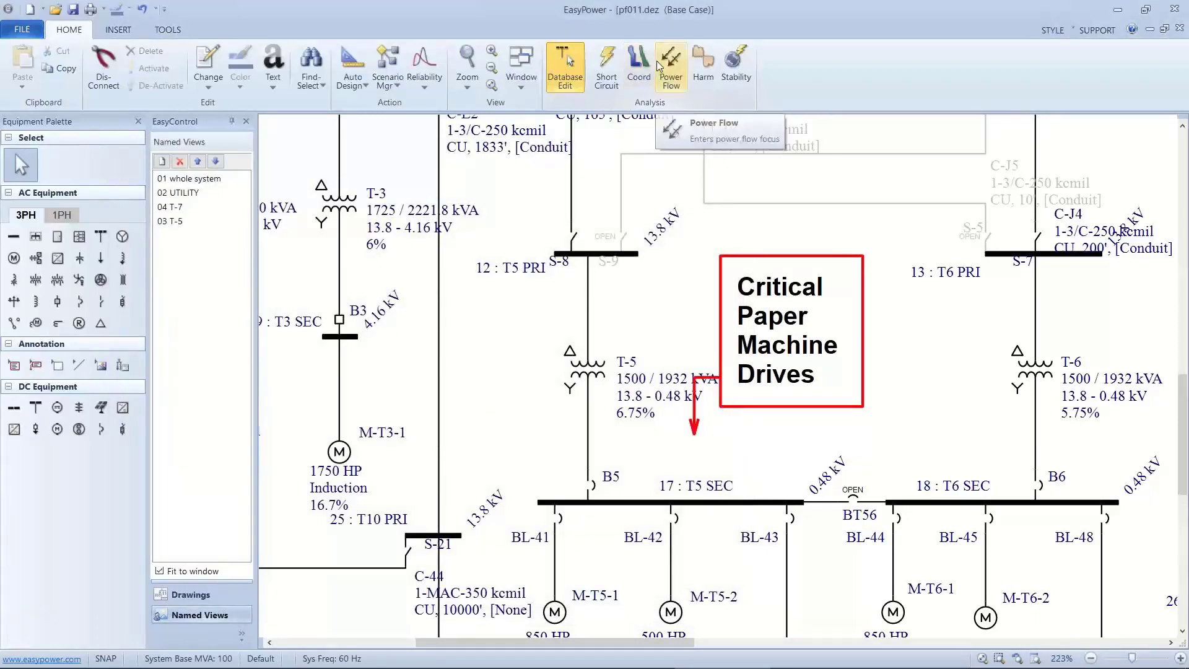
Solve the power flow and examine the loading of T-5 and the voltages at buses T5 SEC and T5MCC.
click(671, 68)
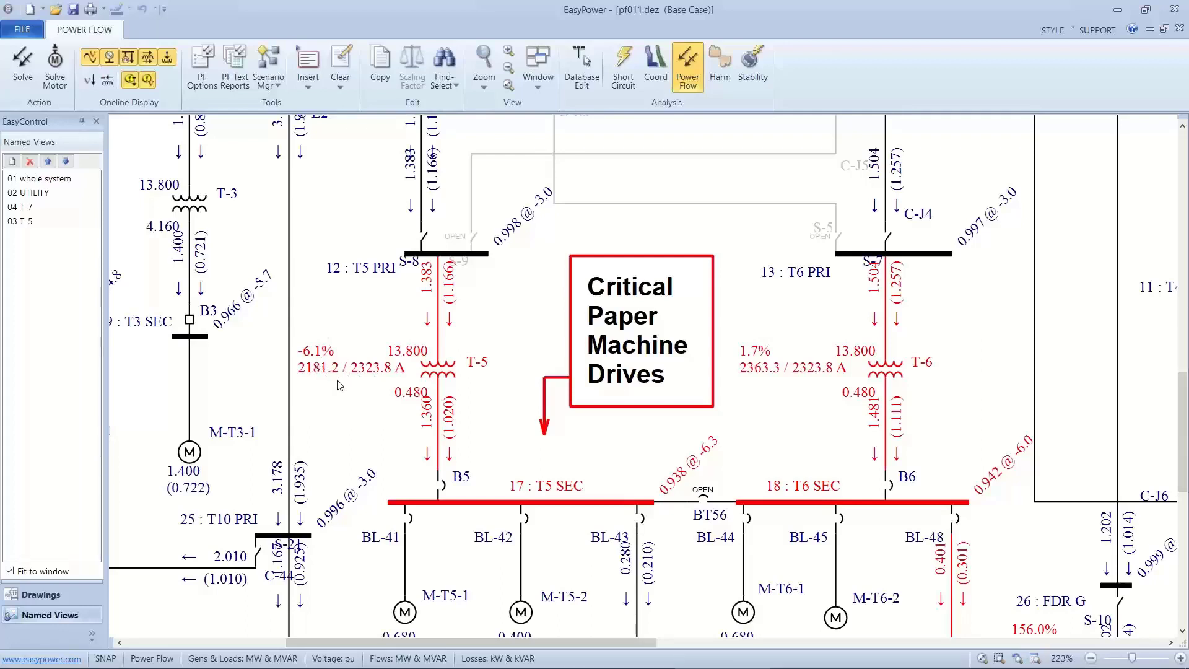
scroll(364, 396, down, 3)
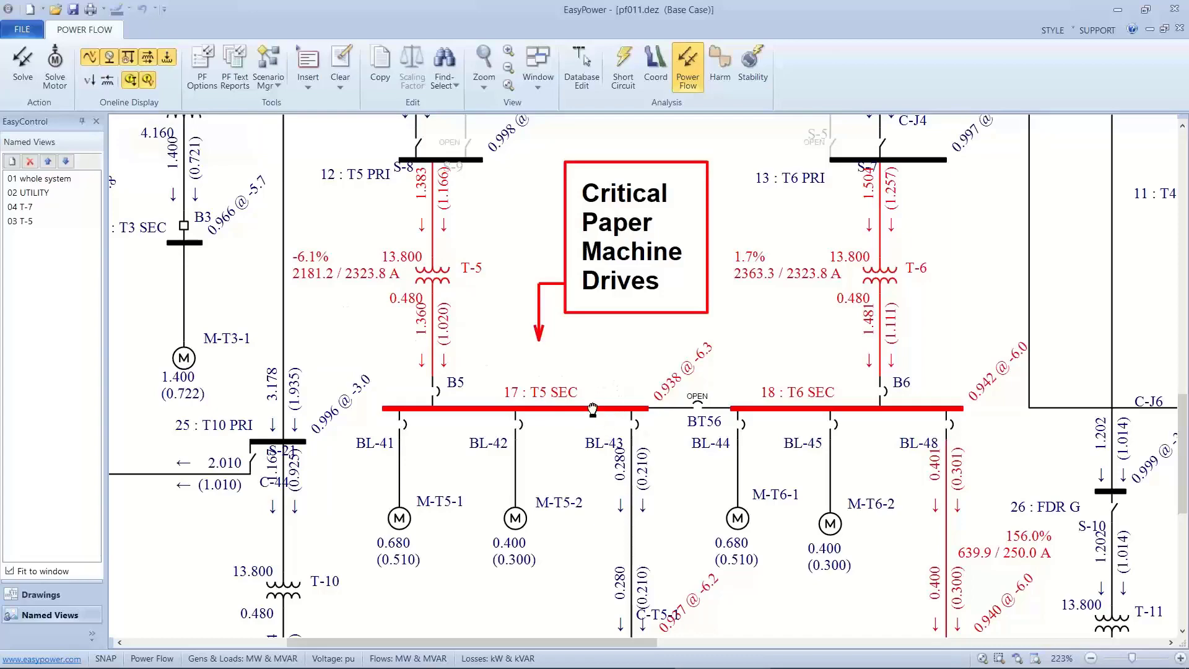
drag(590, 383, 577, 251)
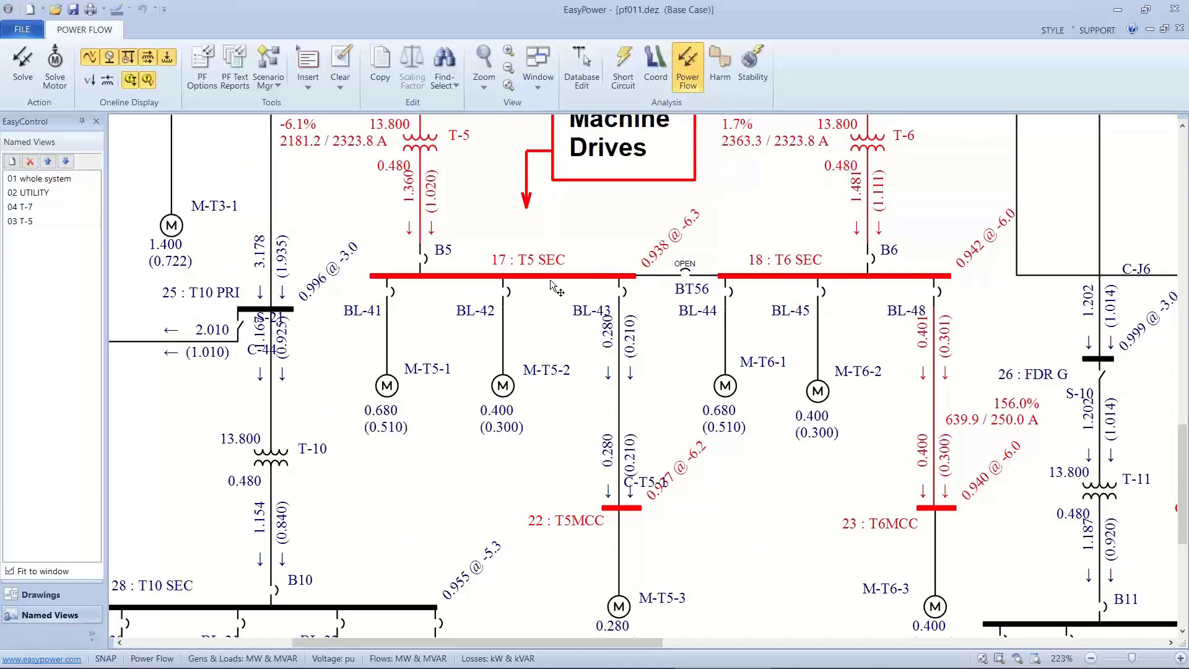
drag(551, 281, 567, 394)
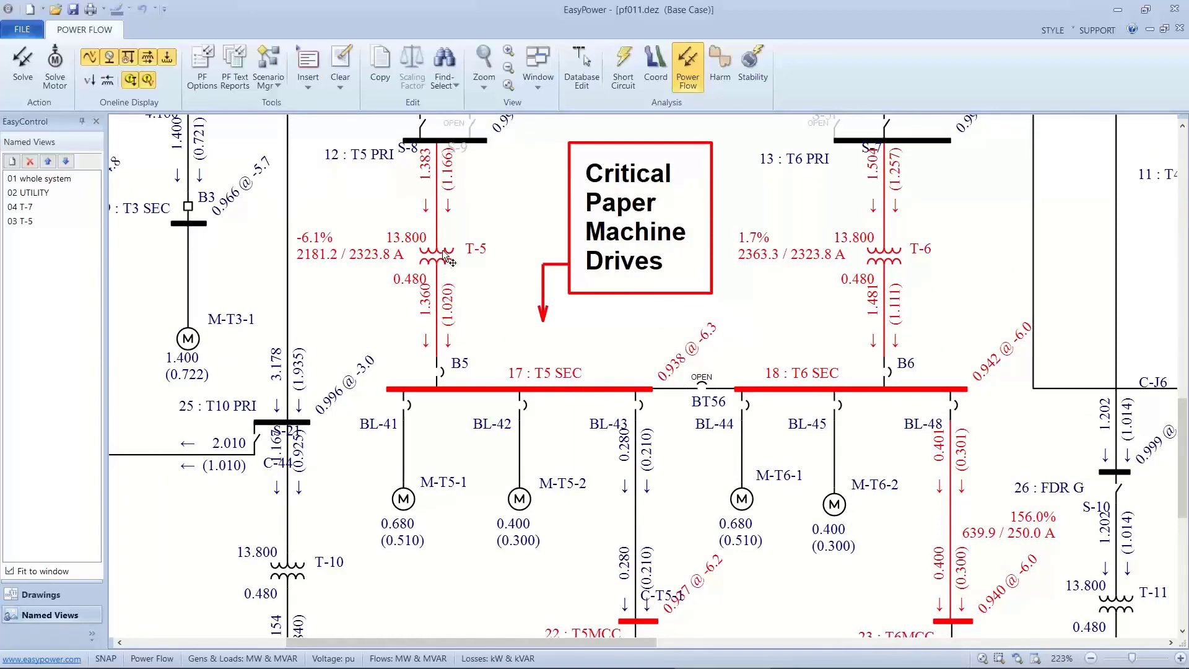
Give transformer T-5 an LTC with the tap on the From side and control on the To side, and solve the power flow.
click(565, 62)
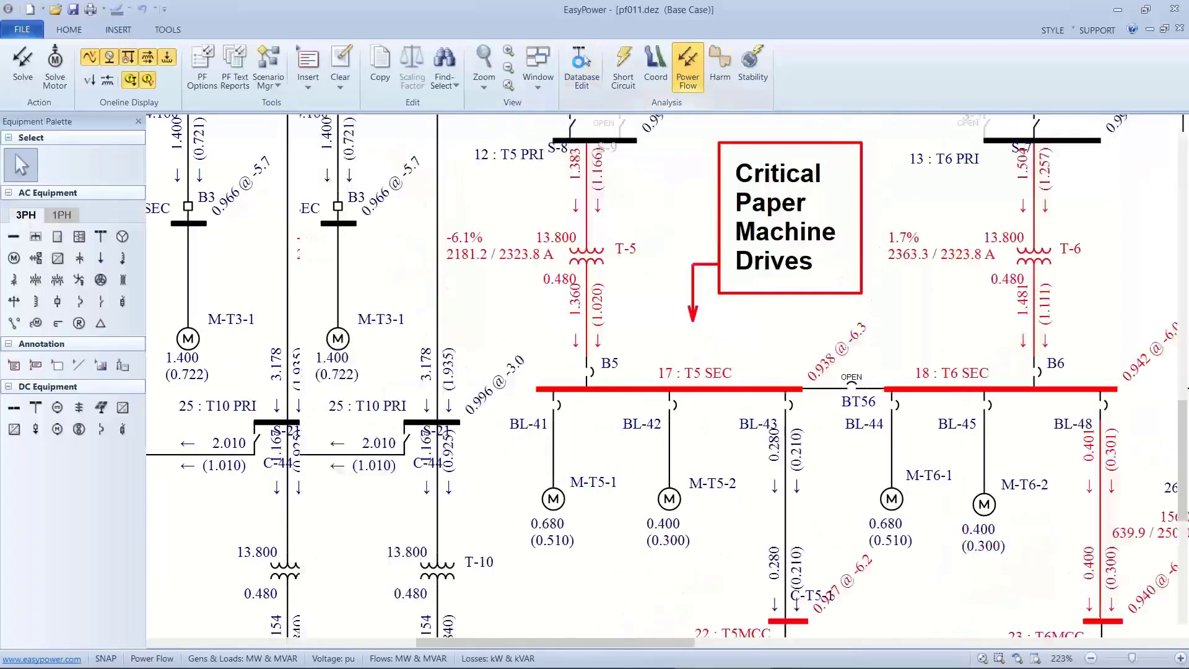
double_click(581, 242)
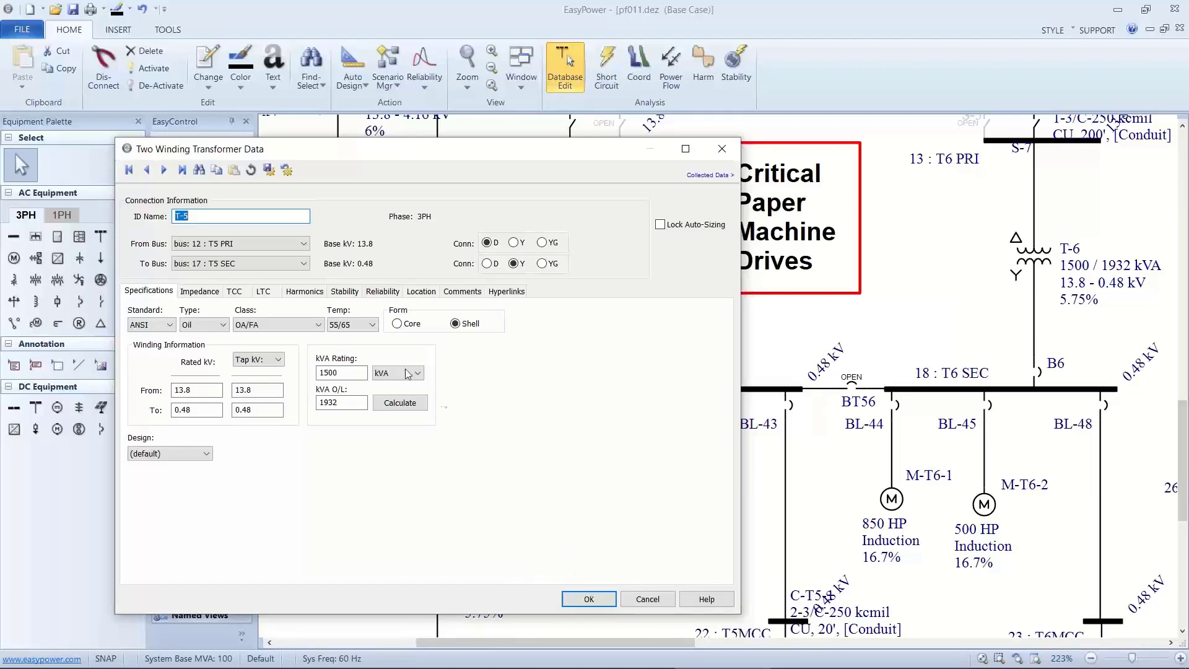
click(262, 292)
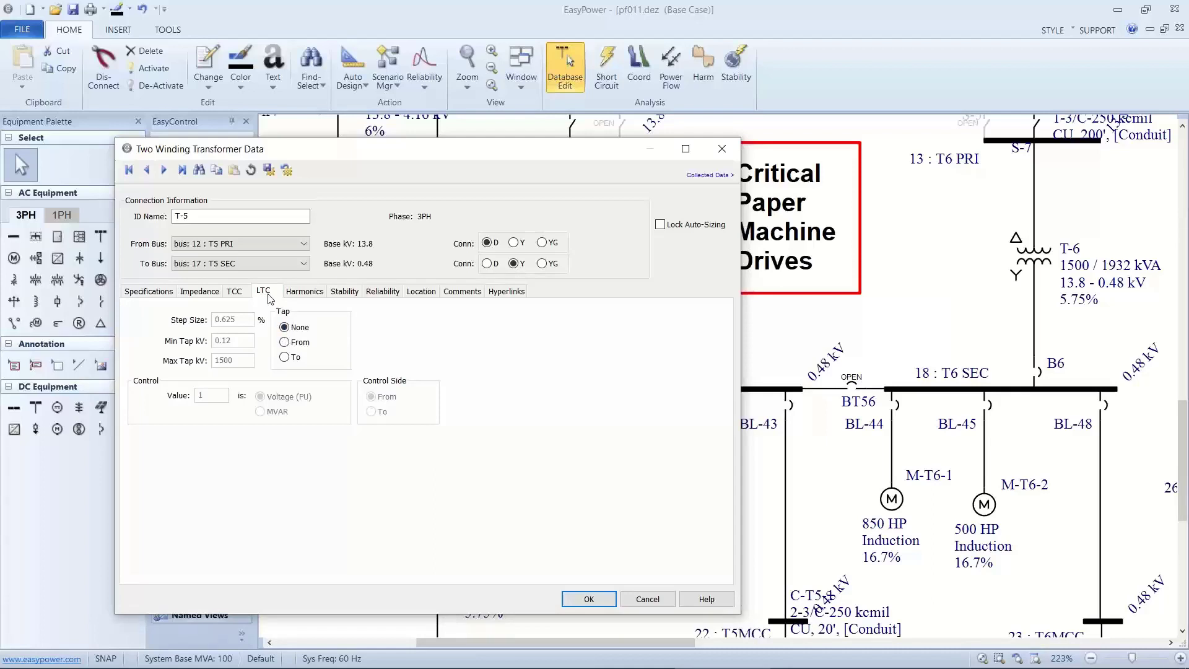
click(285, 343)
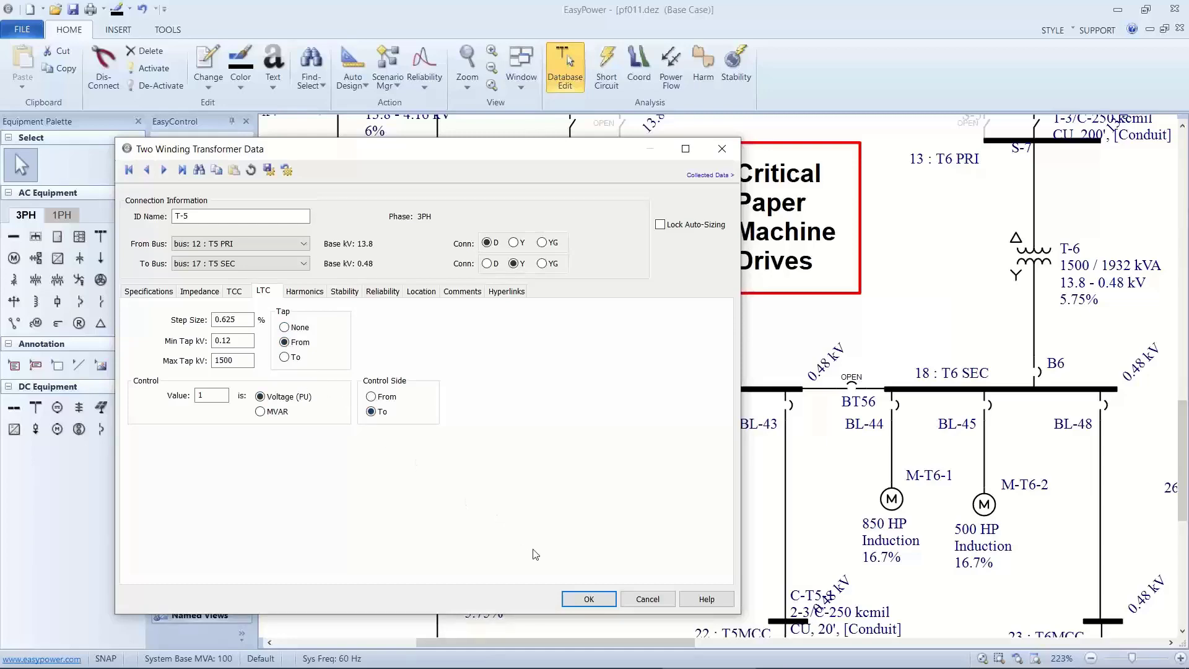
click(585, 600)
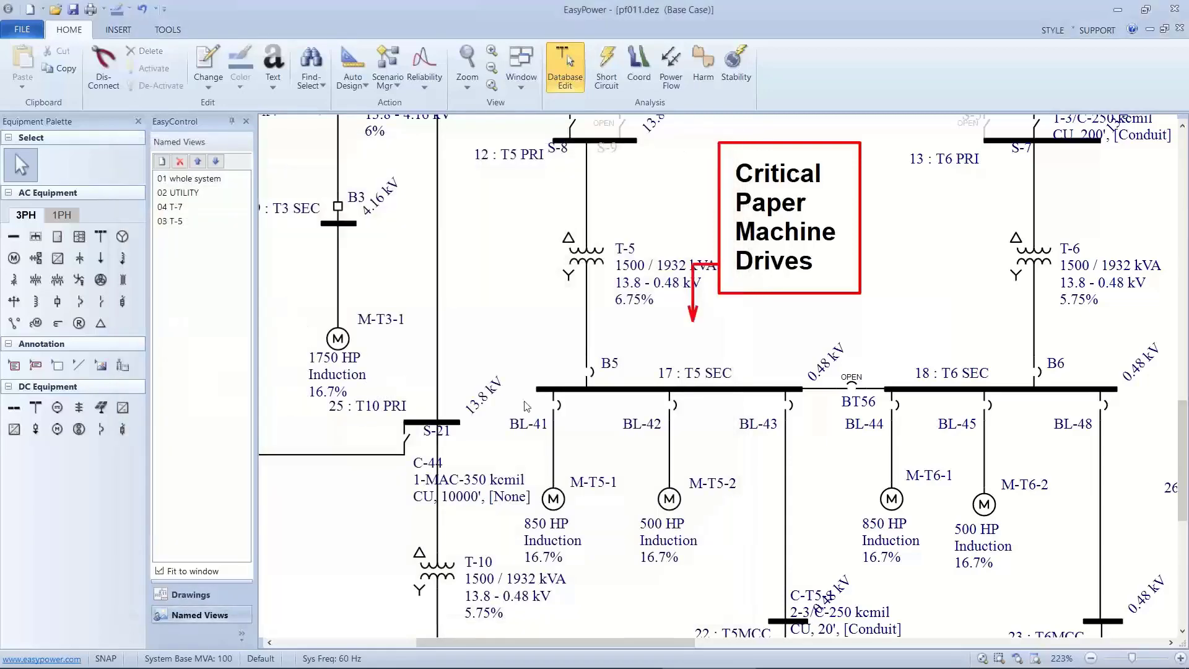
click(667, 73)
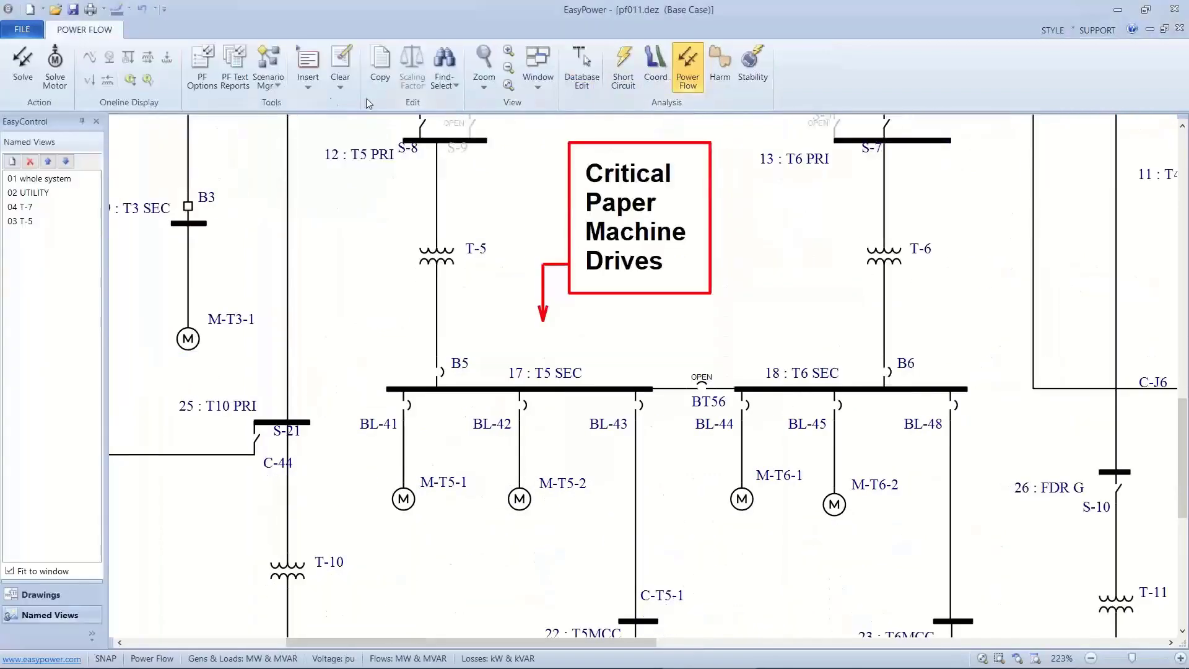
click(23, 62)
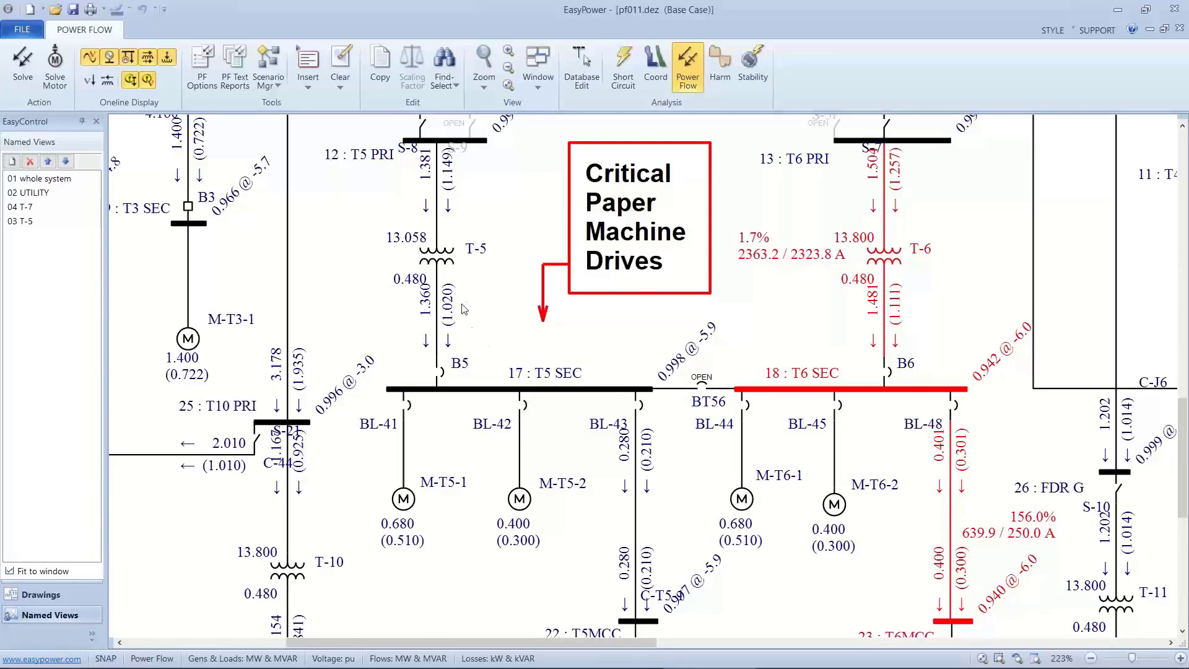
Temporarily block T-5's LTC, set its From Tap to 13.58 kV, and solve the power flow.
double_click(434, 257)
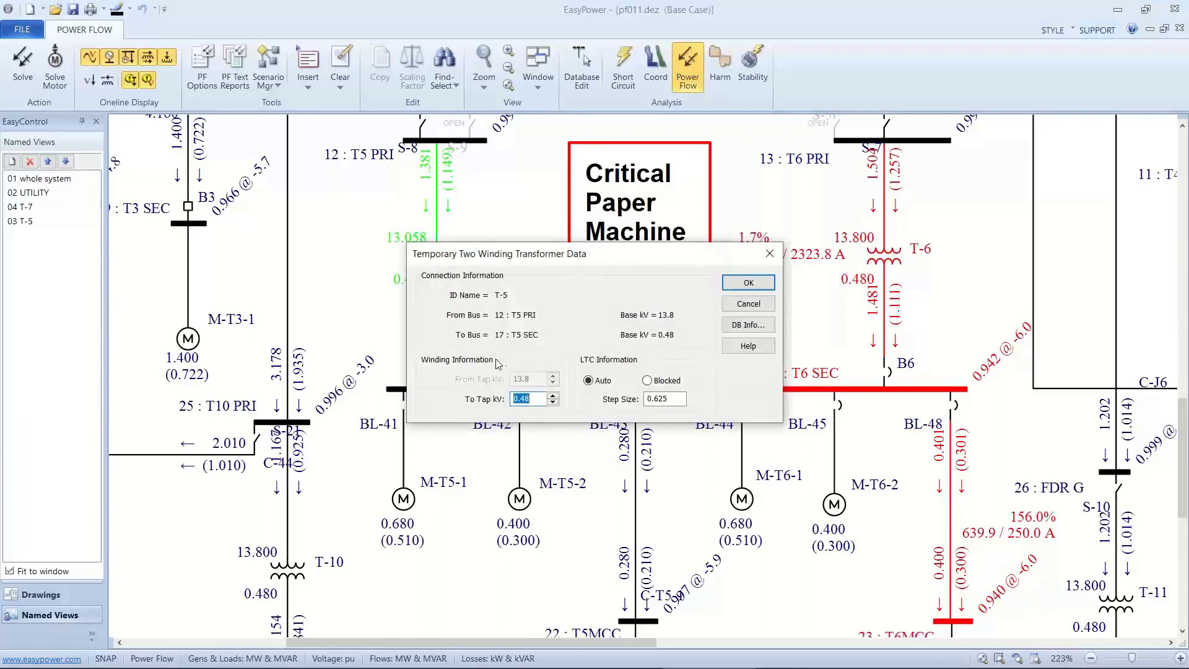
click(647, 381)
click(530, 378)
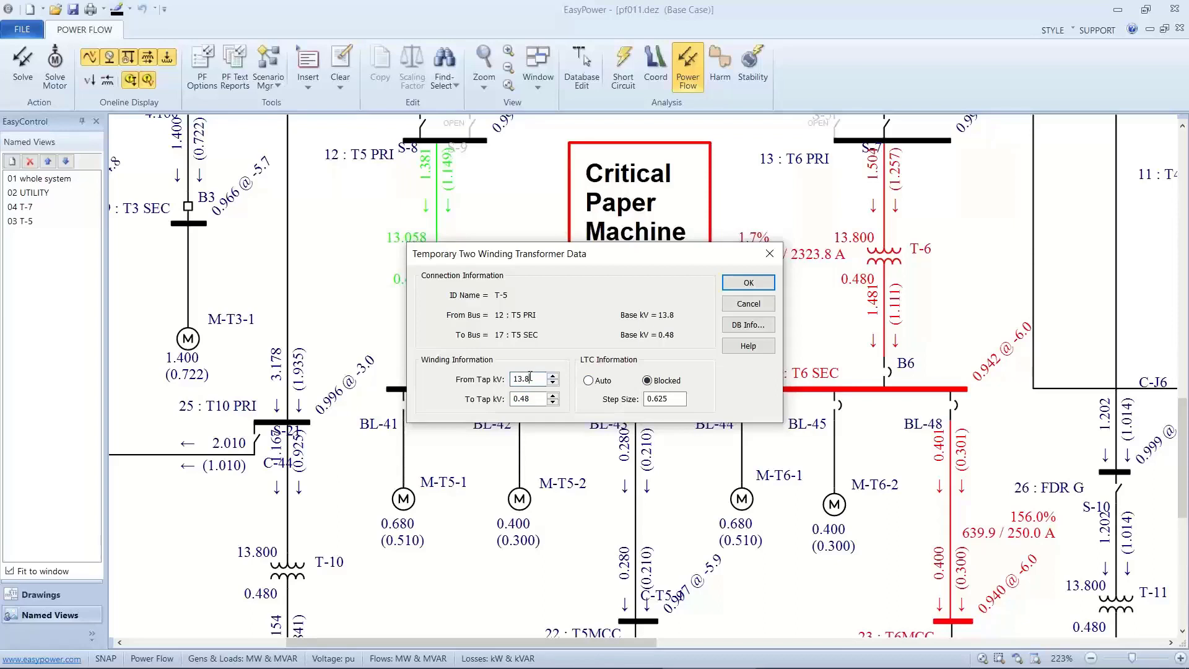
drag(530, 378, 492, 378)
text(13.58)
click(748, 282)
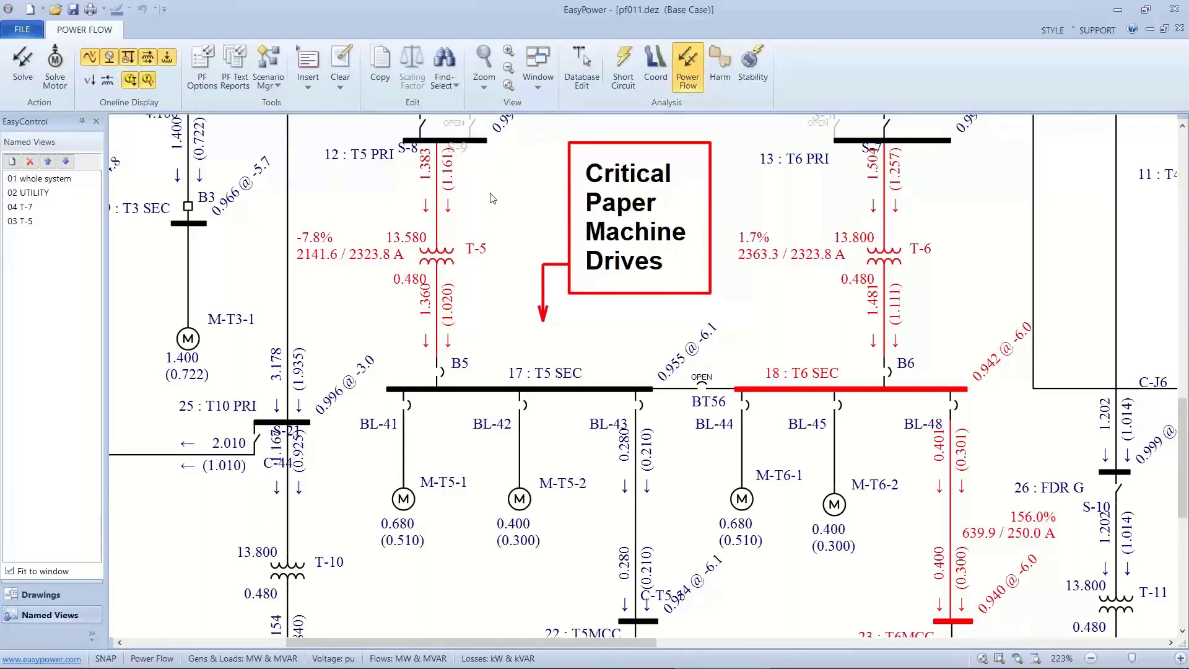
click(452, 261)
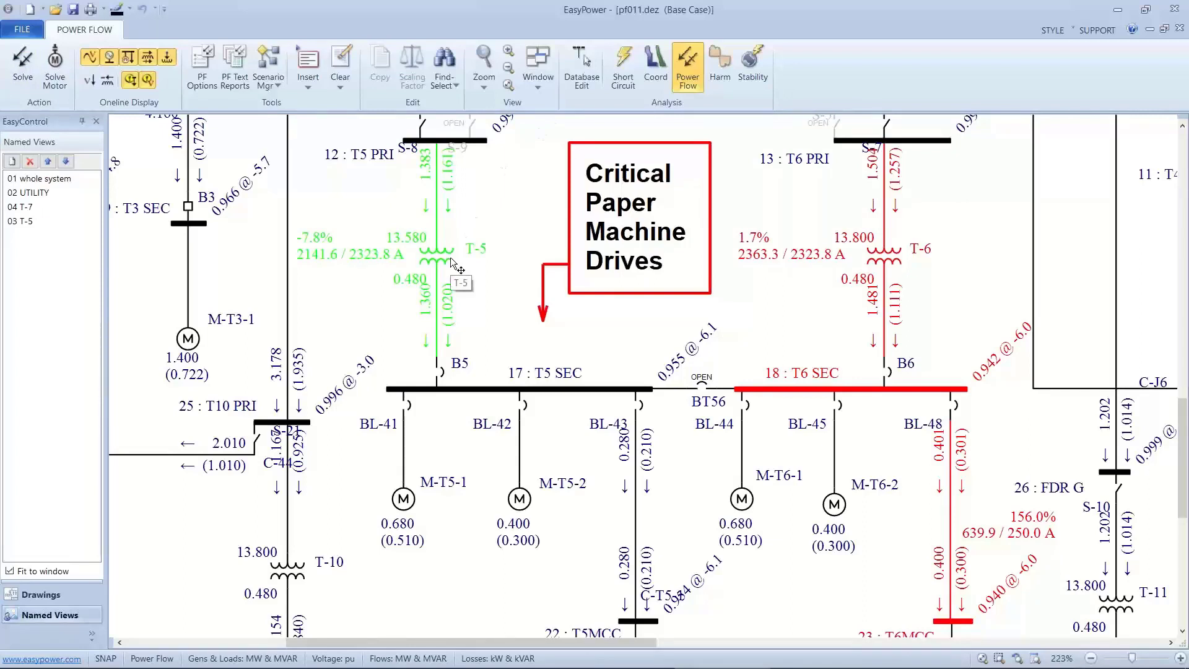
double_click(451, 262)
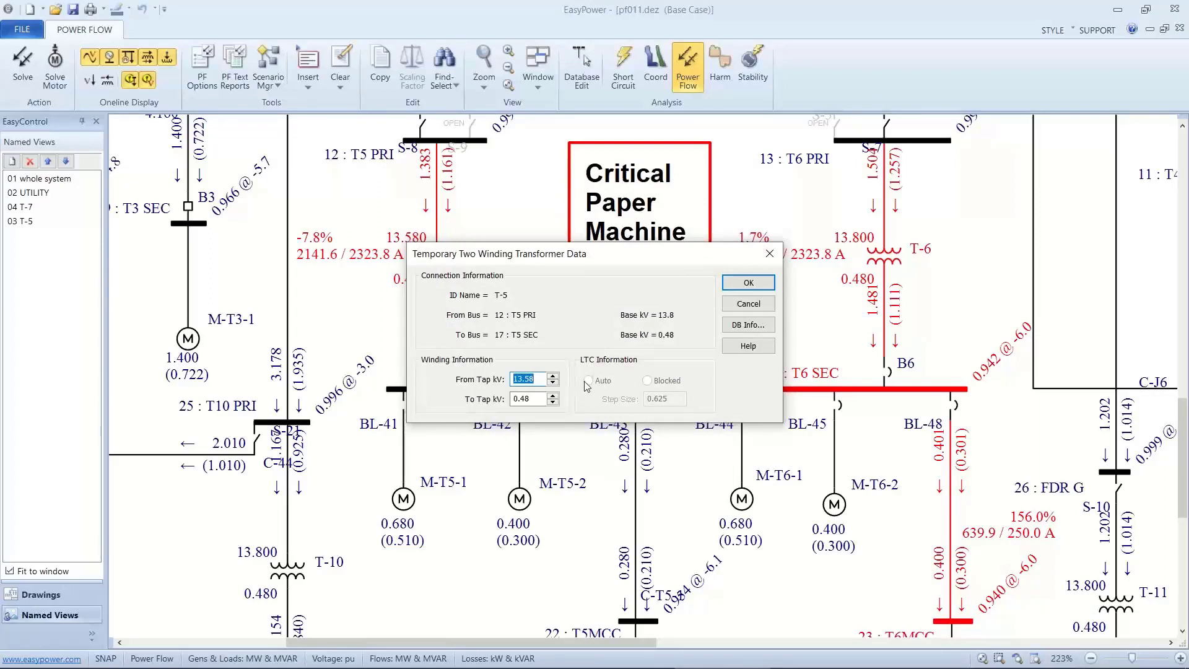
click(743, 304)
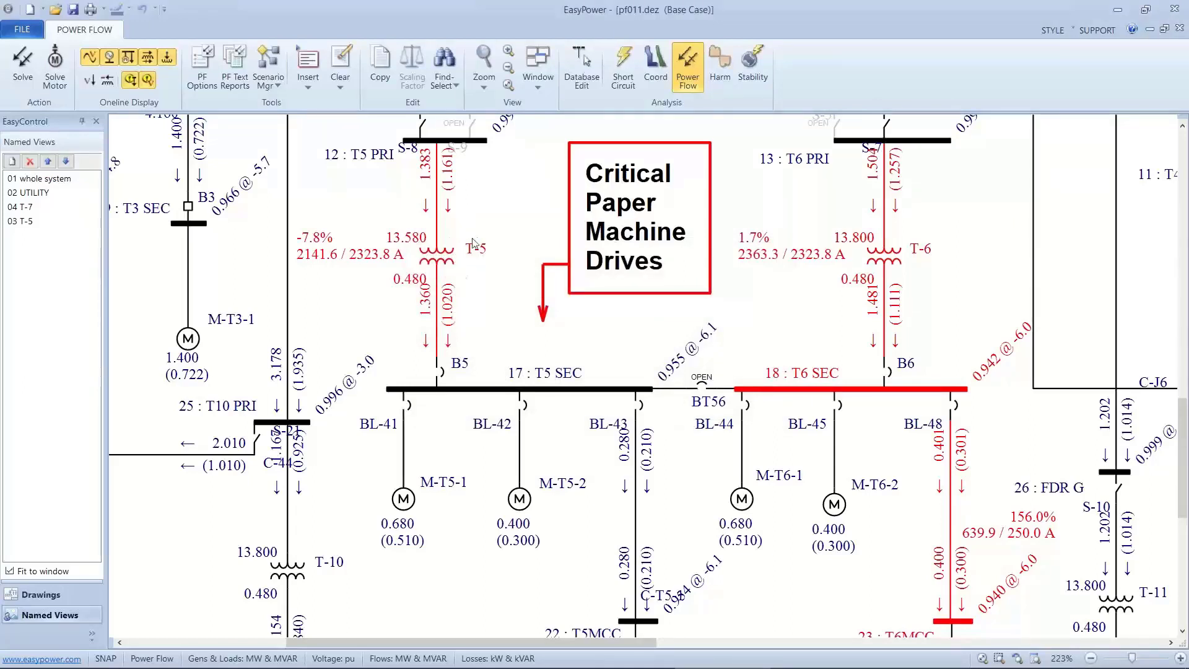
Re-enable T-5's LTC in the database with the tap on the From side and control on the To side, then re-solve the power flow.
click(579, 70)
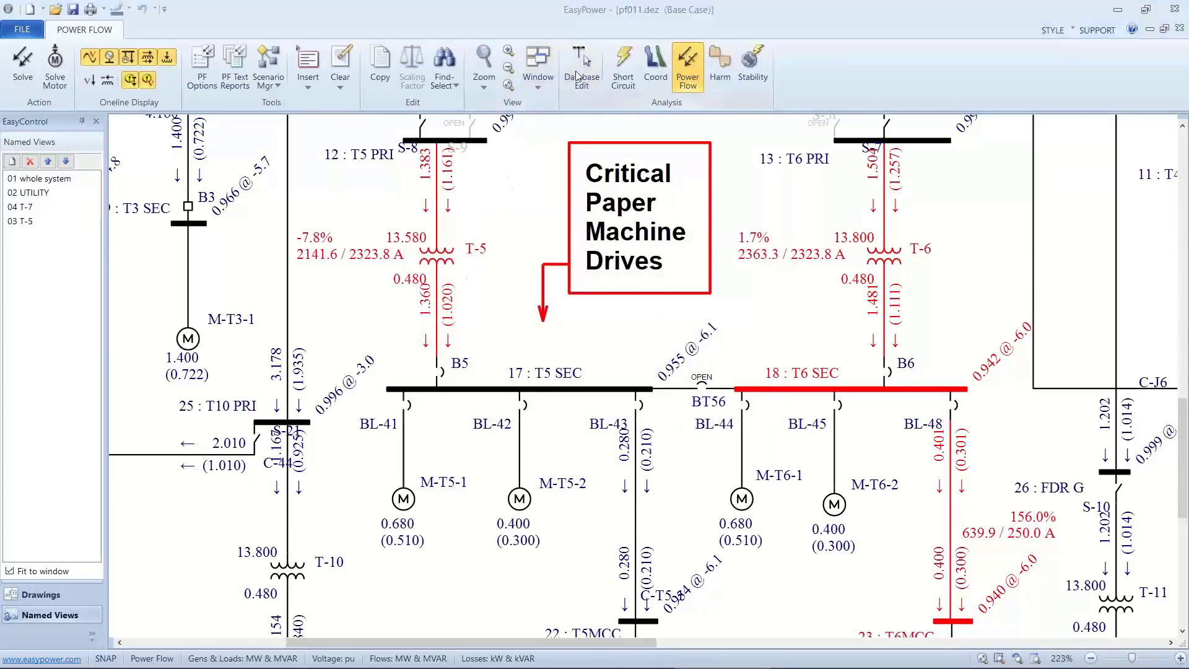
click(543, 386)
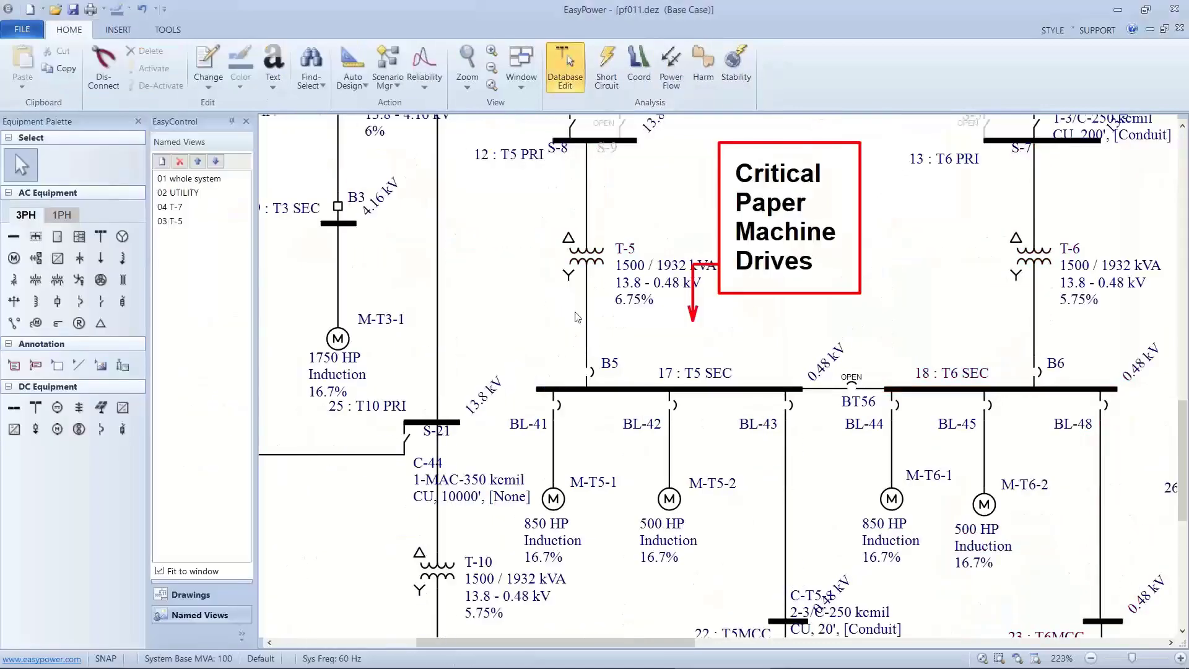
click(590, 267)
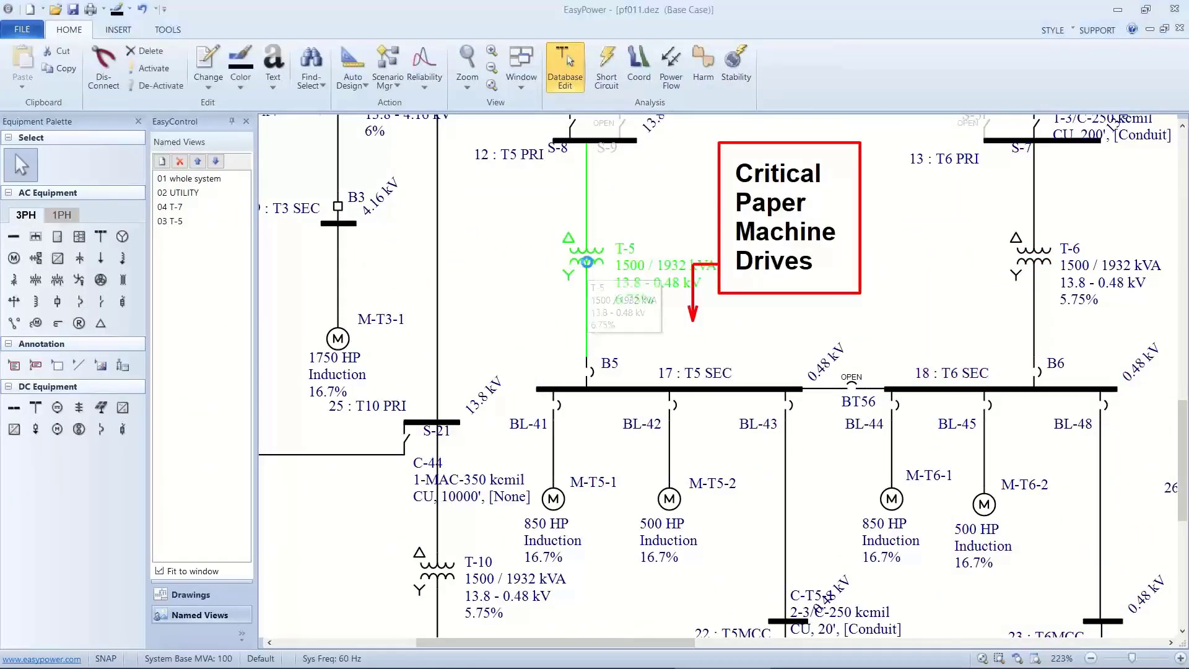
double_click(590, 268)
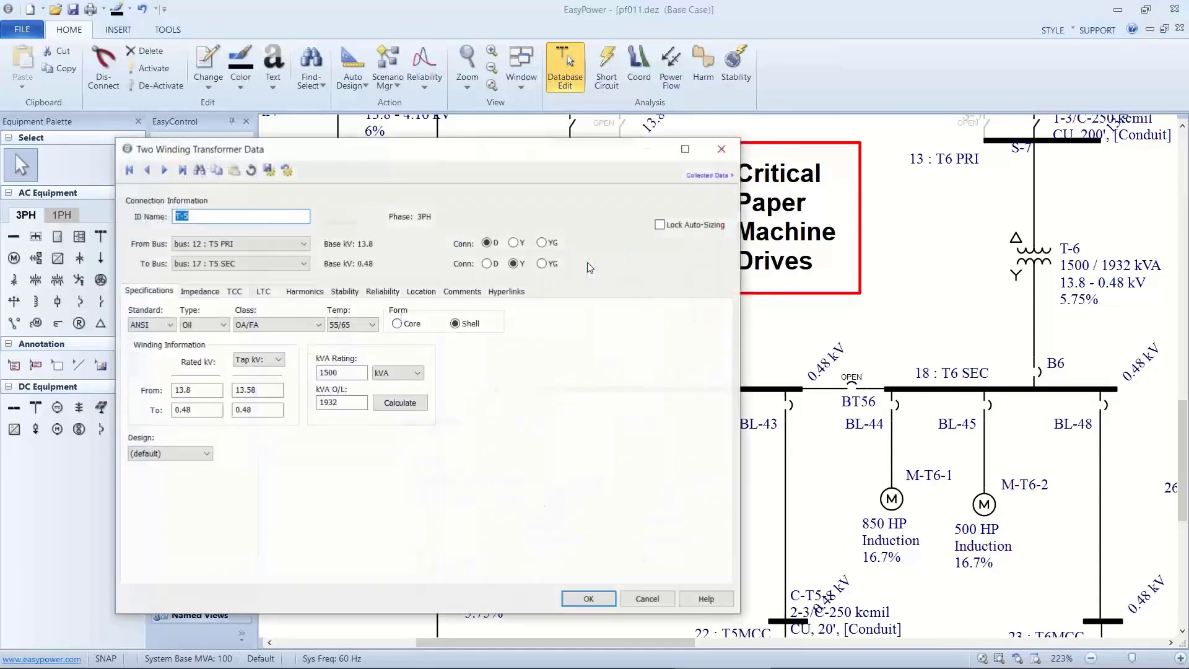
click(278, 291)
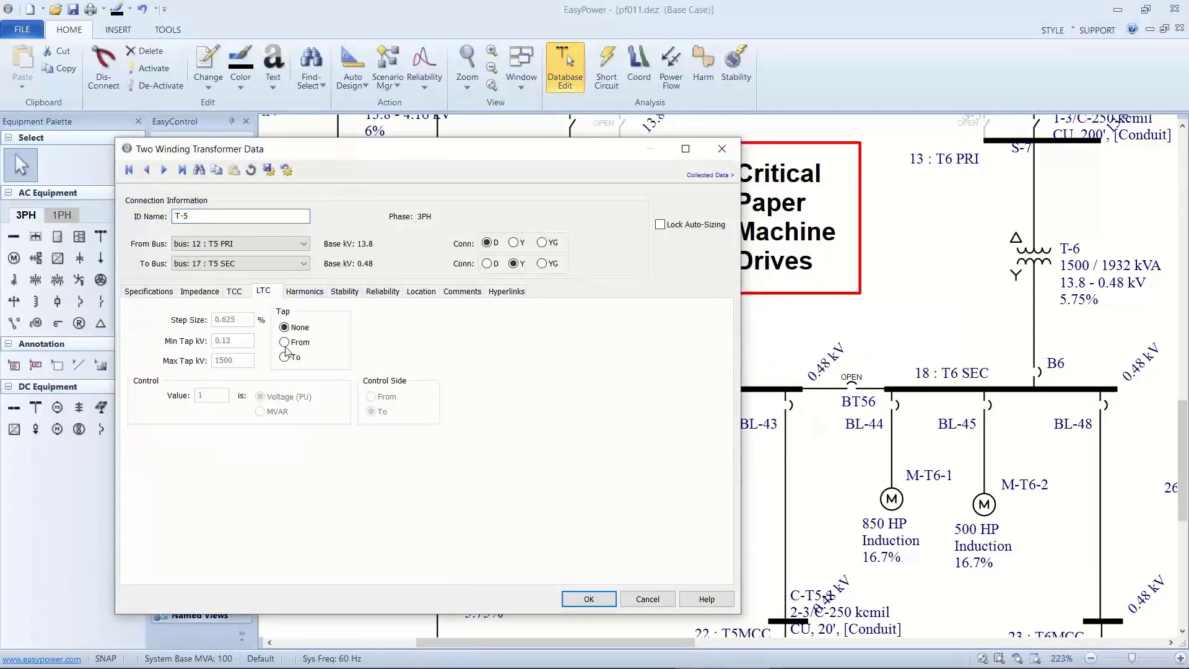
click(284, 342)
click(371, 397)
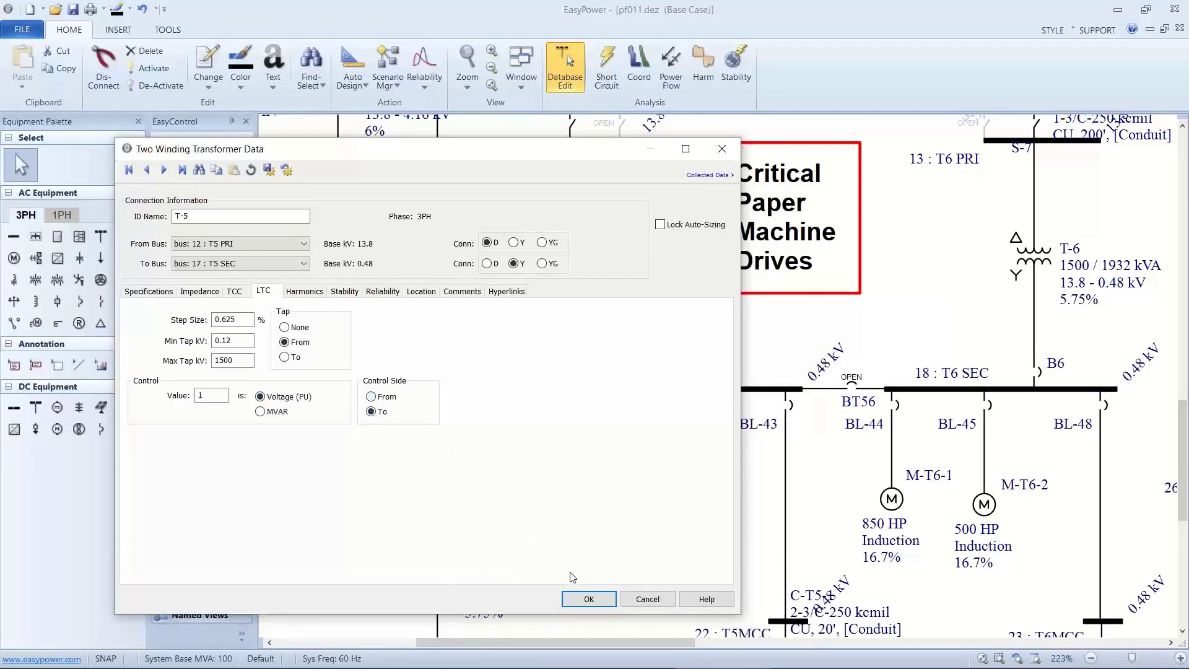
click(589, 599)
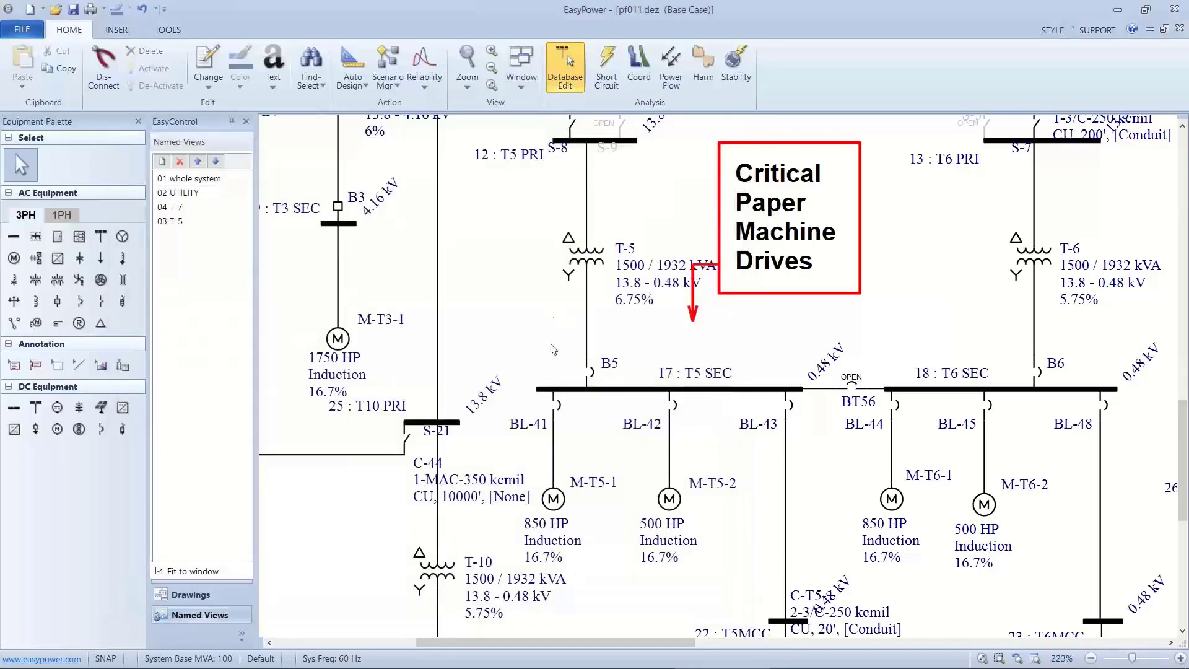
click(671, 70)
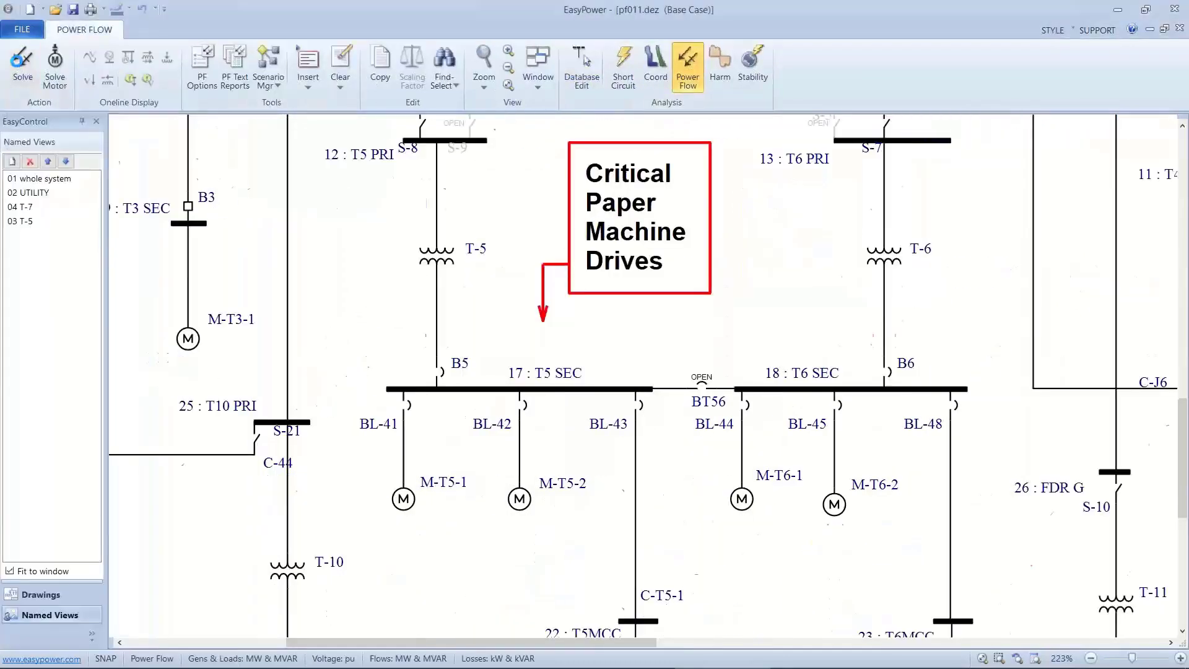
click(22, 59)
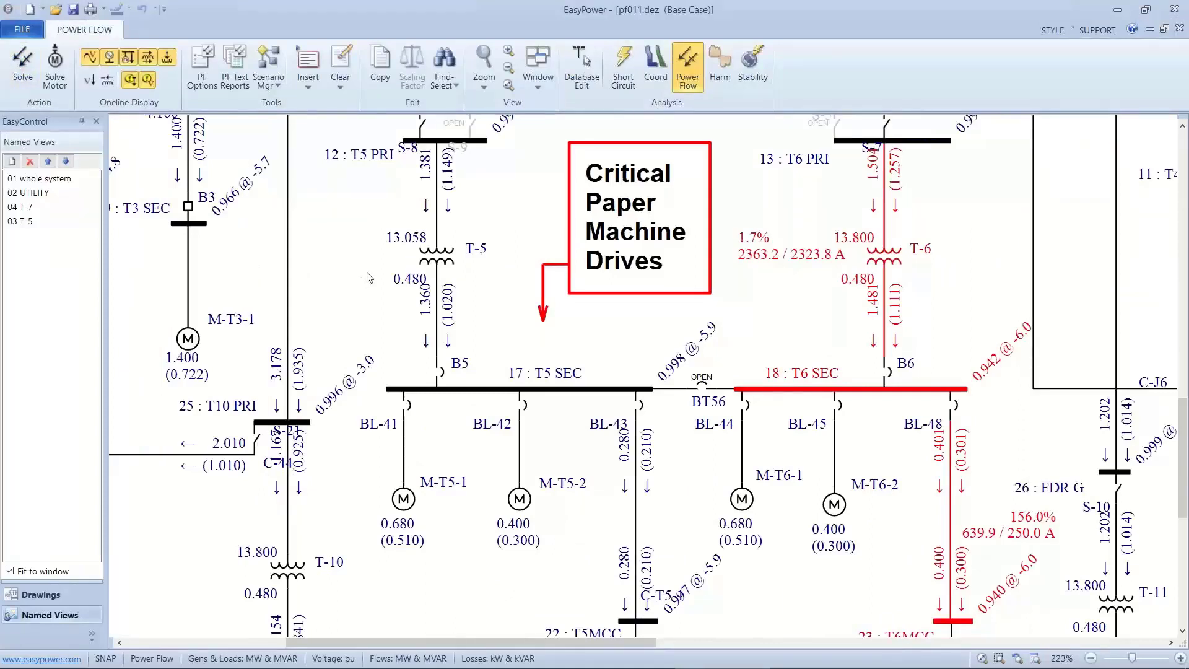
Temporarily block T-5's LTC, set its From Tap to 13 kV, and check the area around buses T5 SEC and T5MCC.
double_click(433, 278)
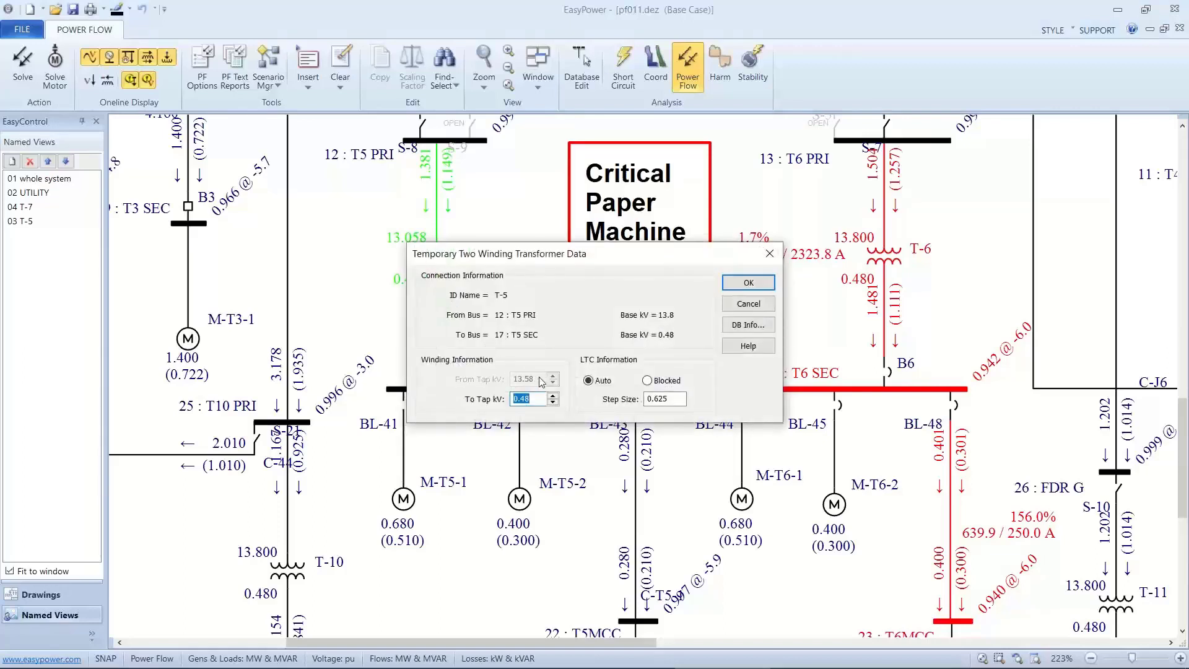
click(647, 380)
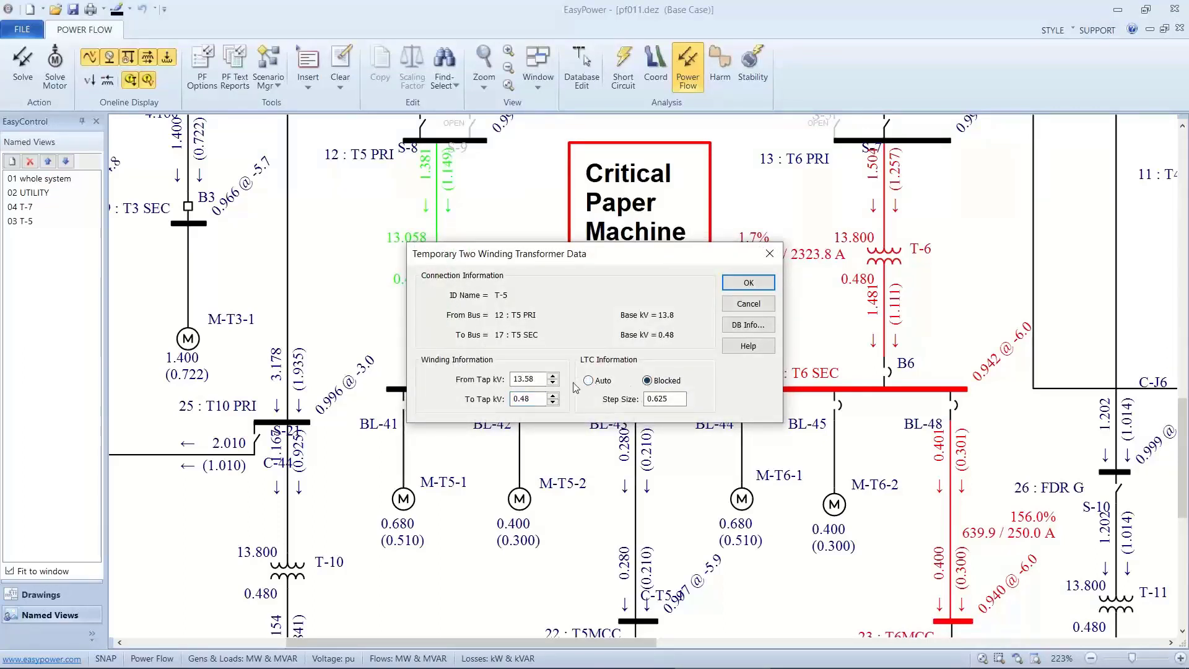
click(553, 376)
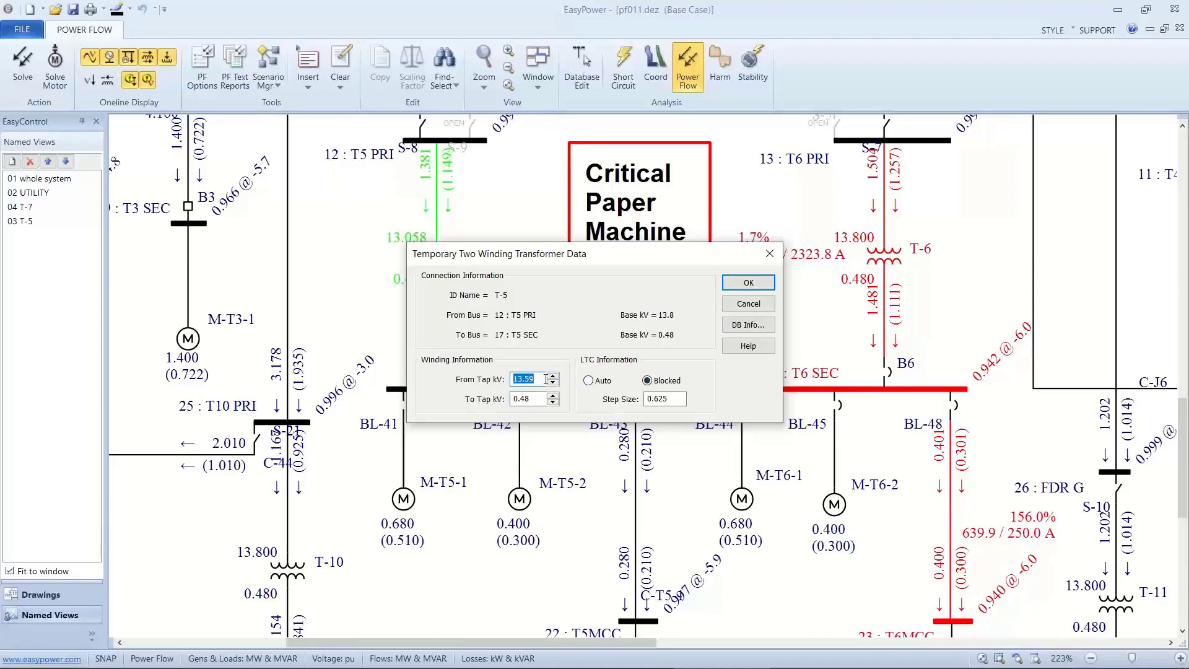
text(13)
click(749, 284)
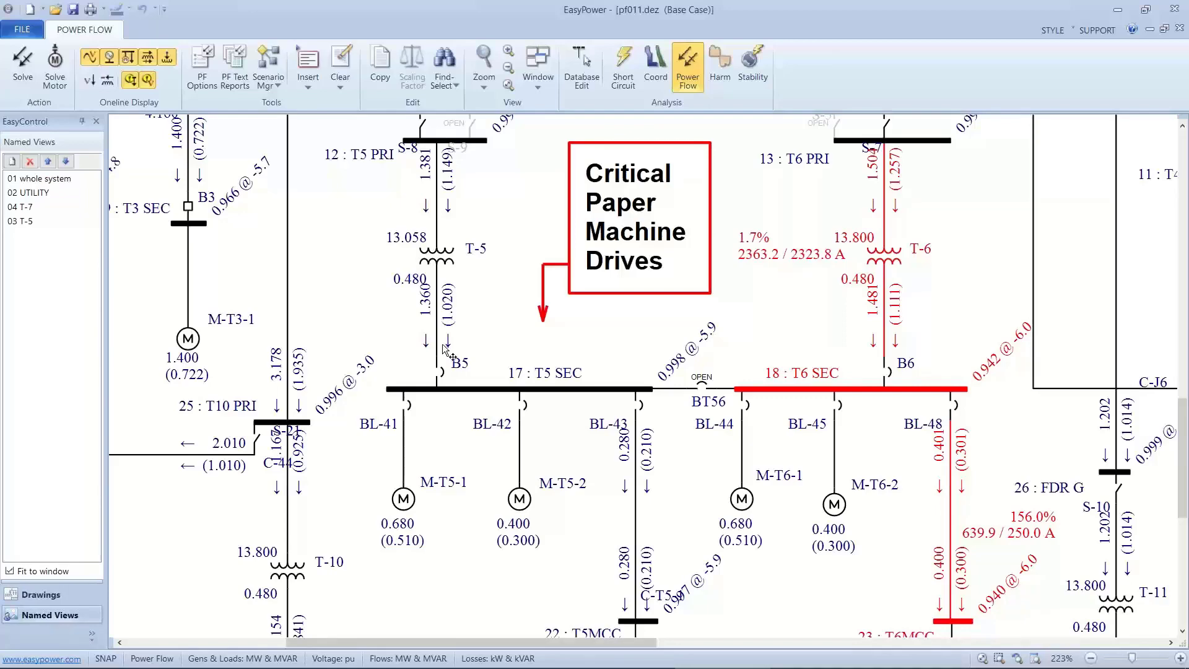
drag(457, 365, 453, 237)
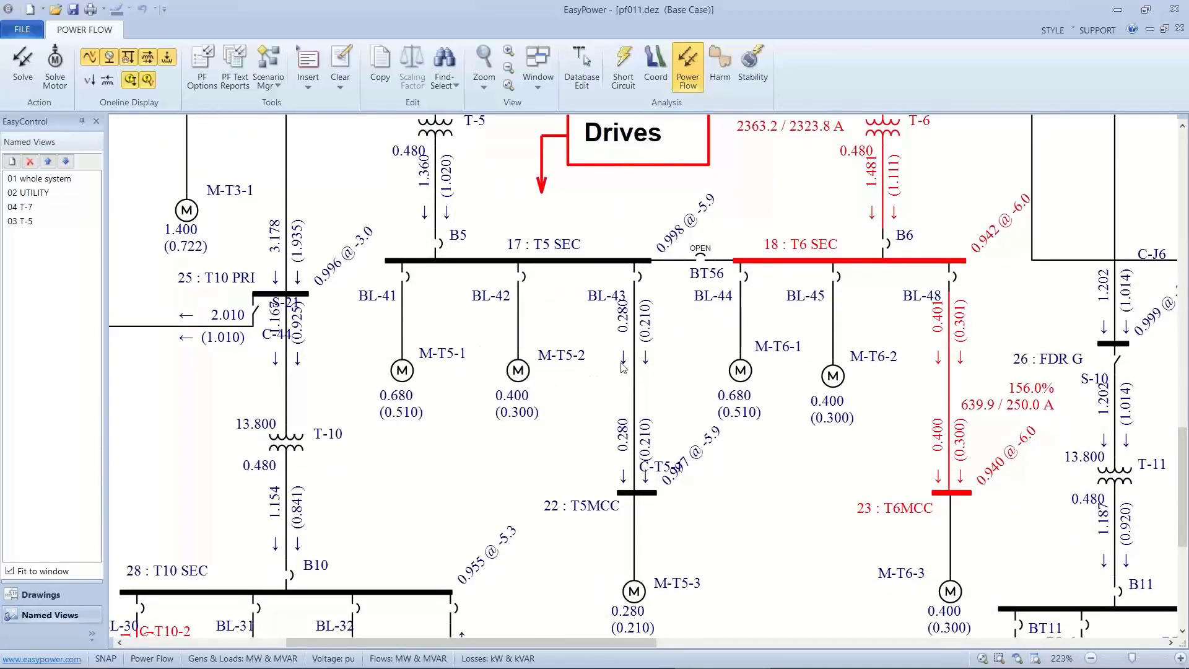
mouse_move(627, 358)
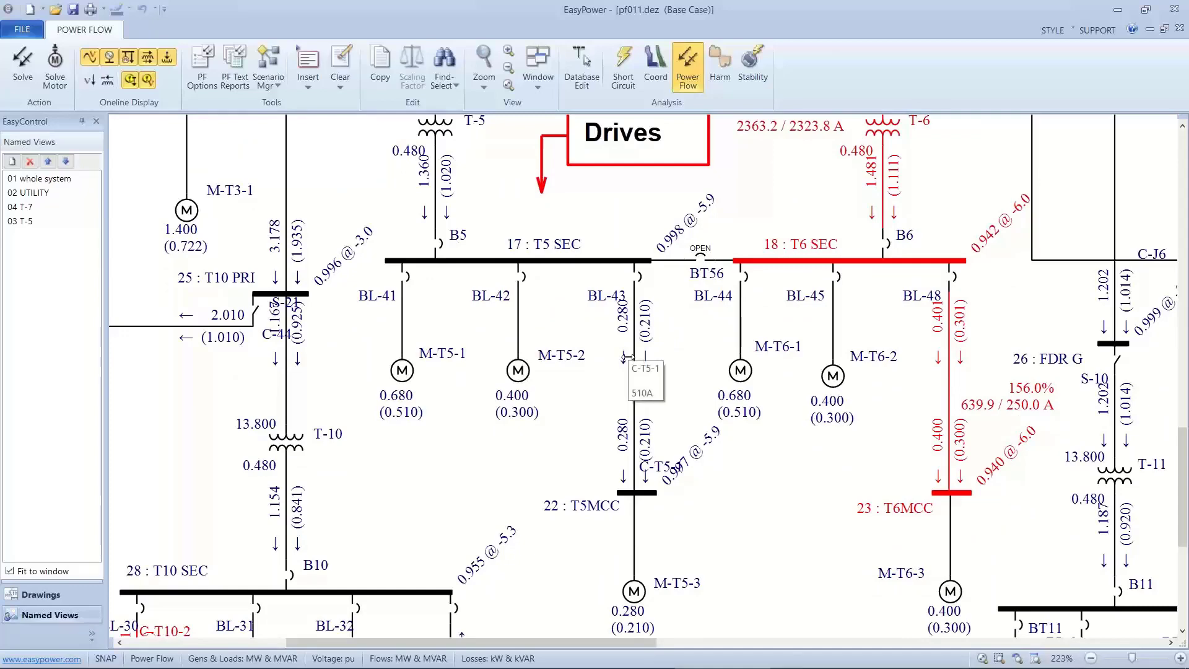
drag(528, 277, 539, 372)
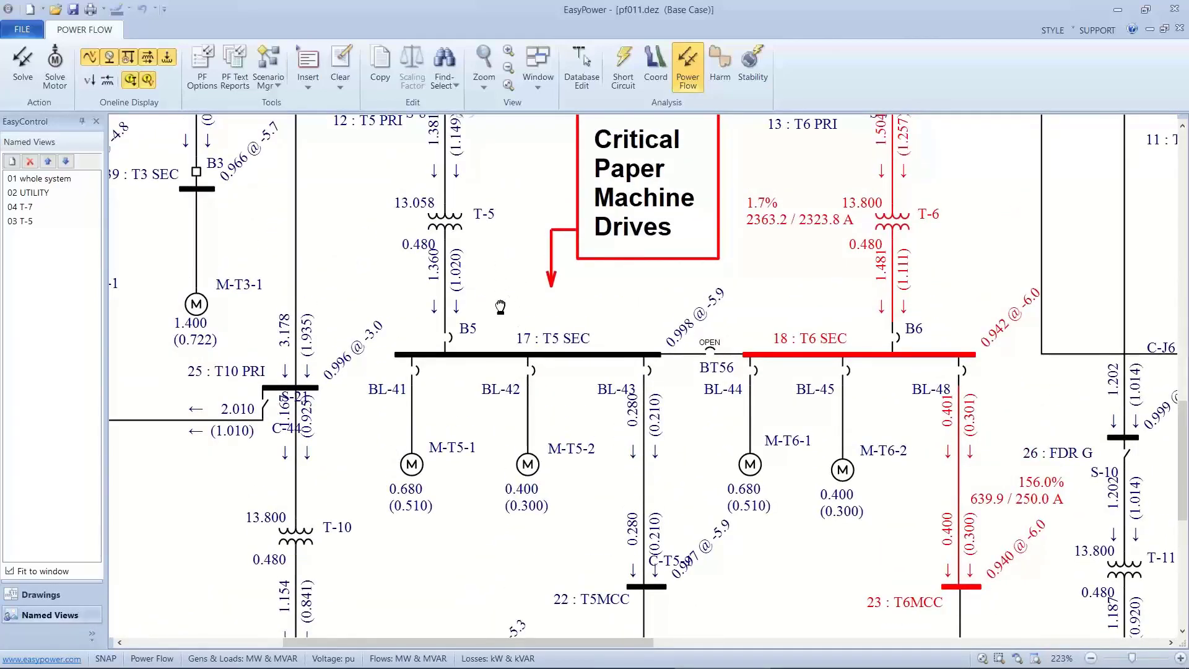
scroll(499, 308, up, 1)
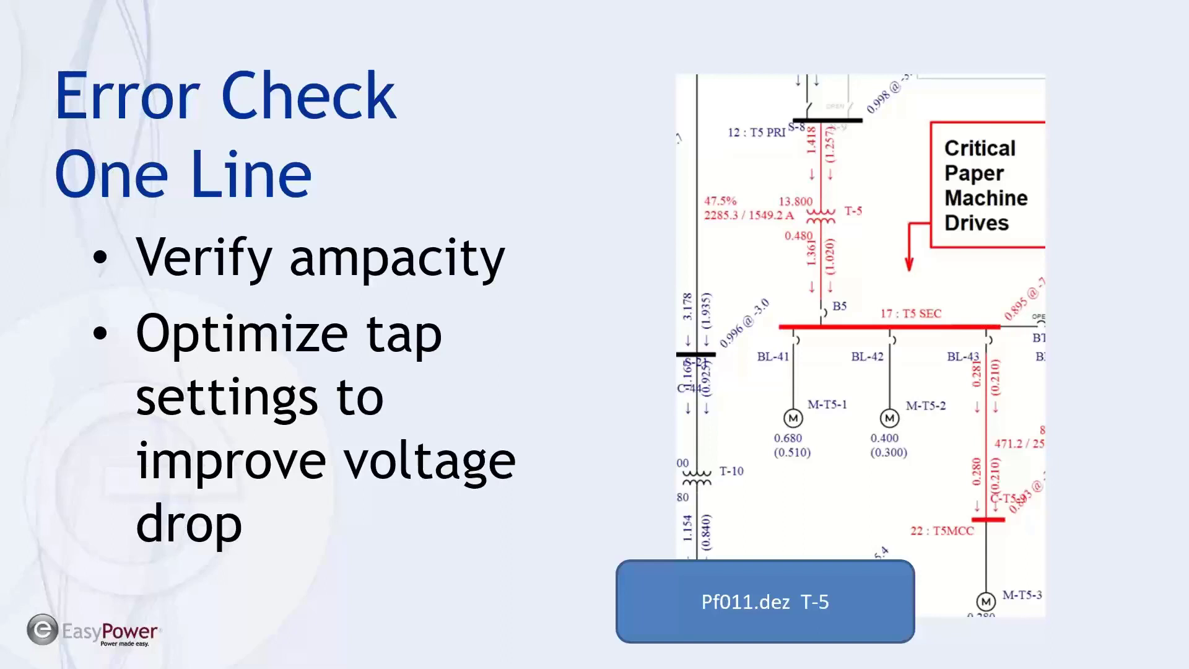
Switch back to EasyPower's 04 T-7 named view and enter Database Edit without saving the temporary changes.
key(Right)
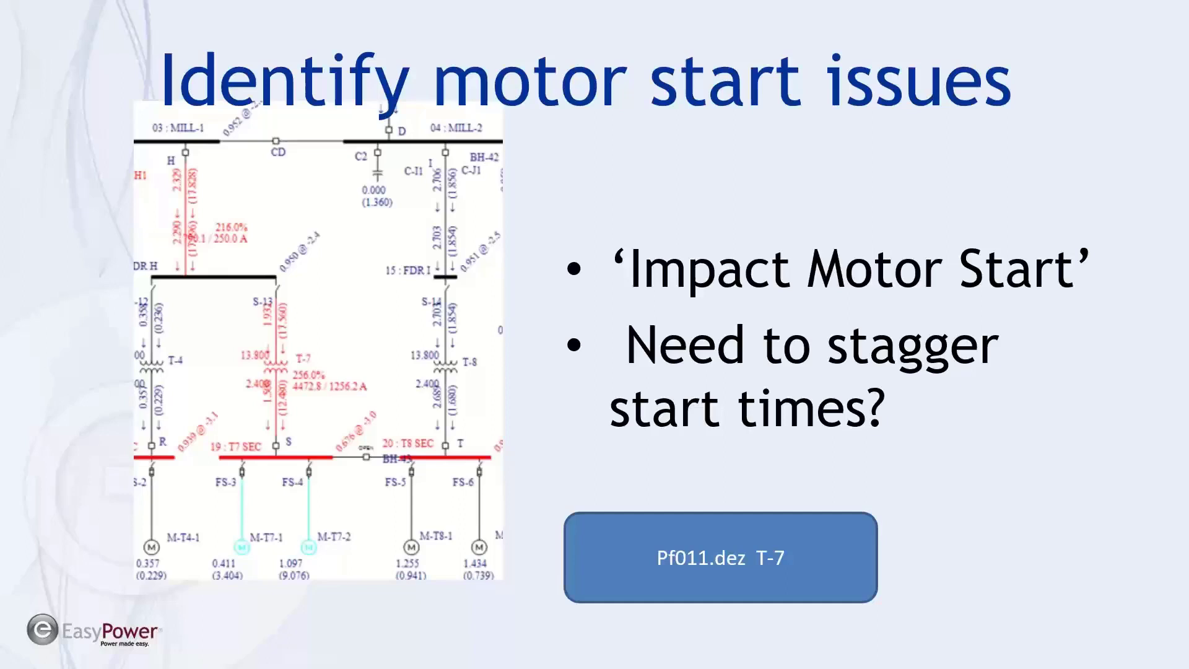
key(alt+Tab)
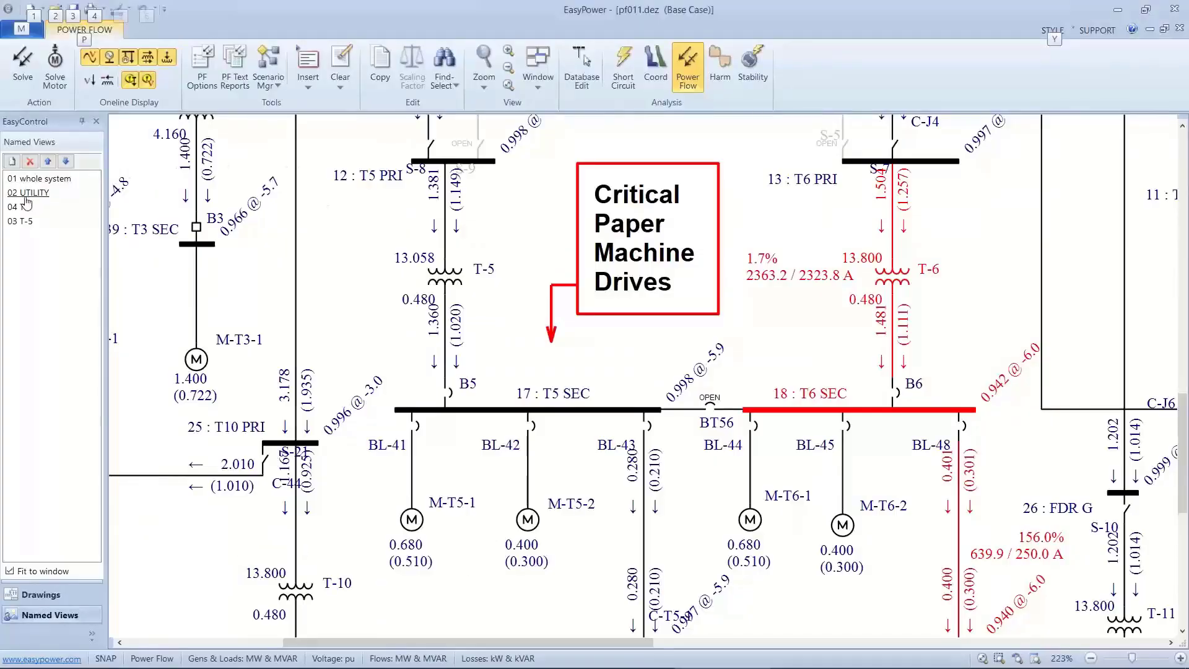
click(23, 206)
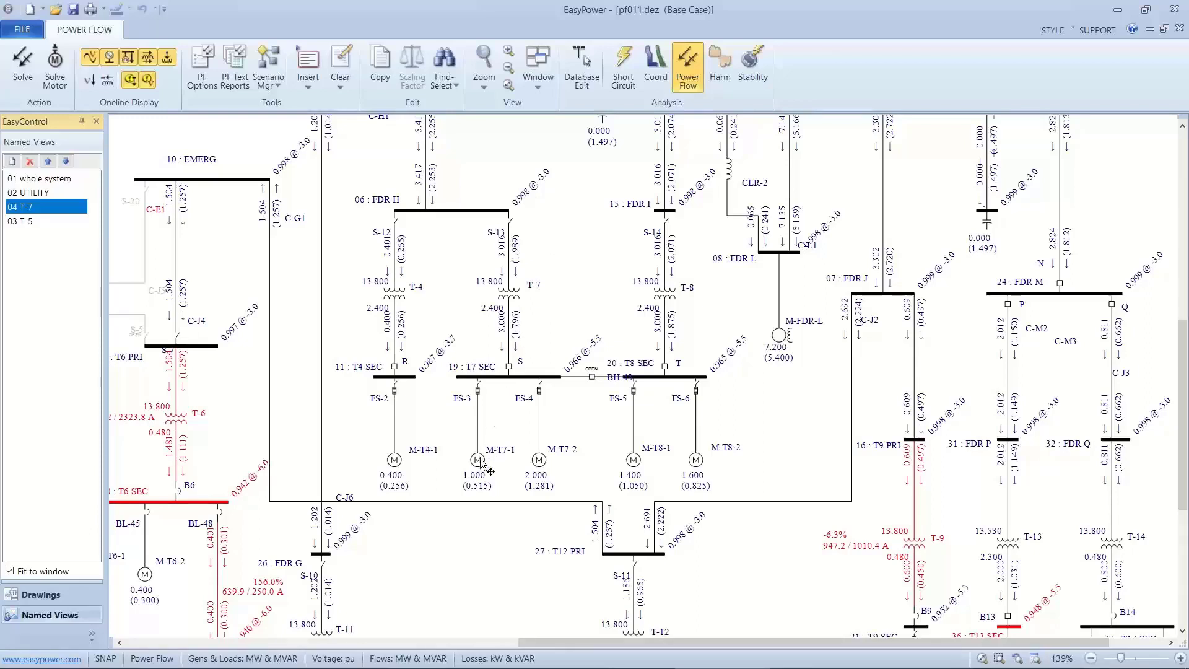
click(584, 79)
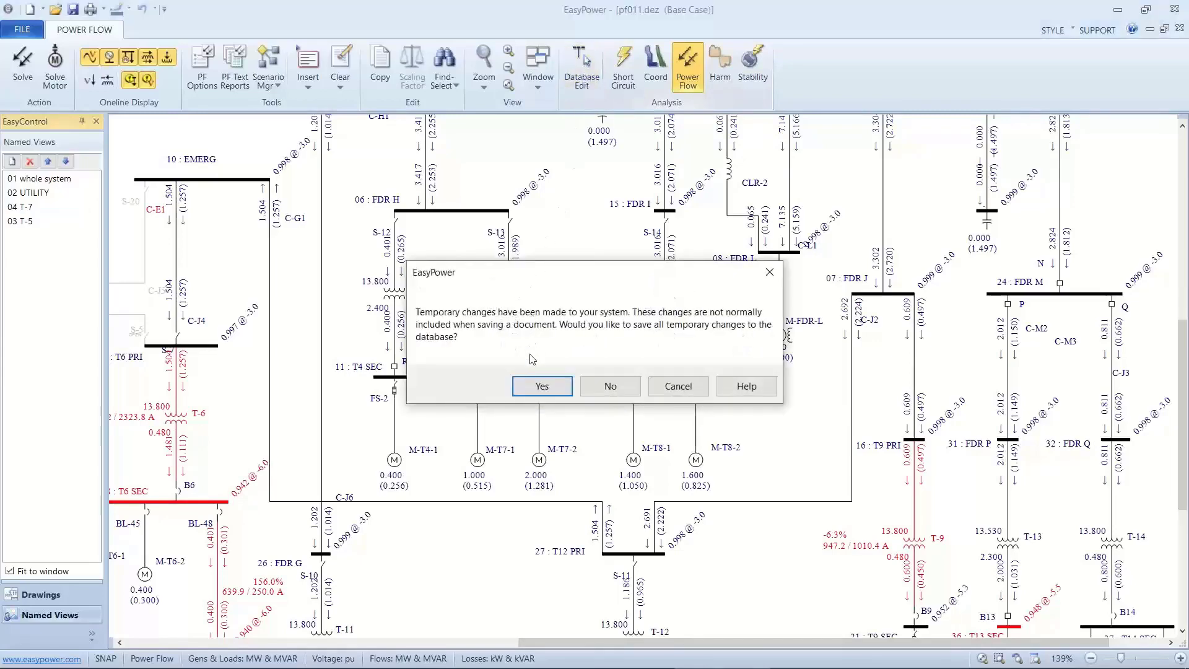
click(604, 381)
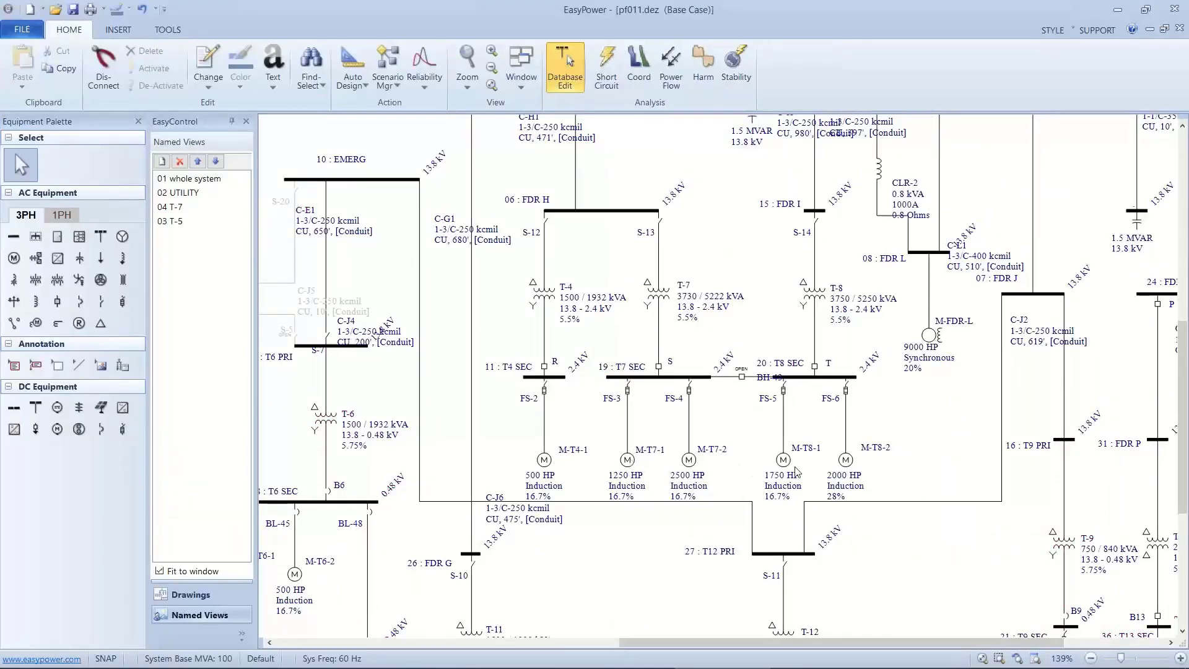
Return to the power flow focus with the T-7 area in view and solve the base case.
drag(675, 295, 612, 316)
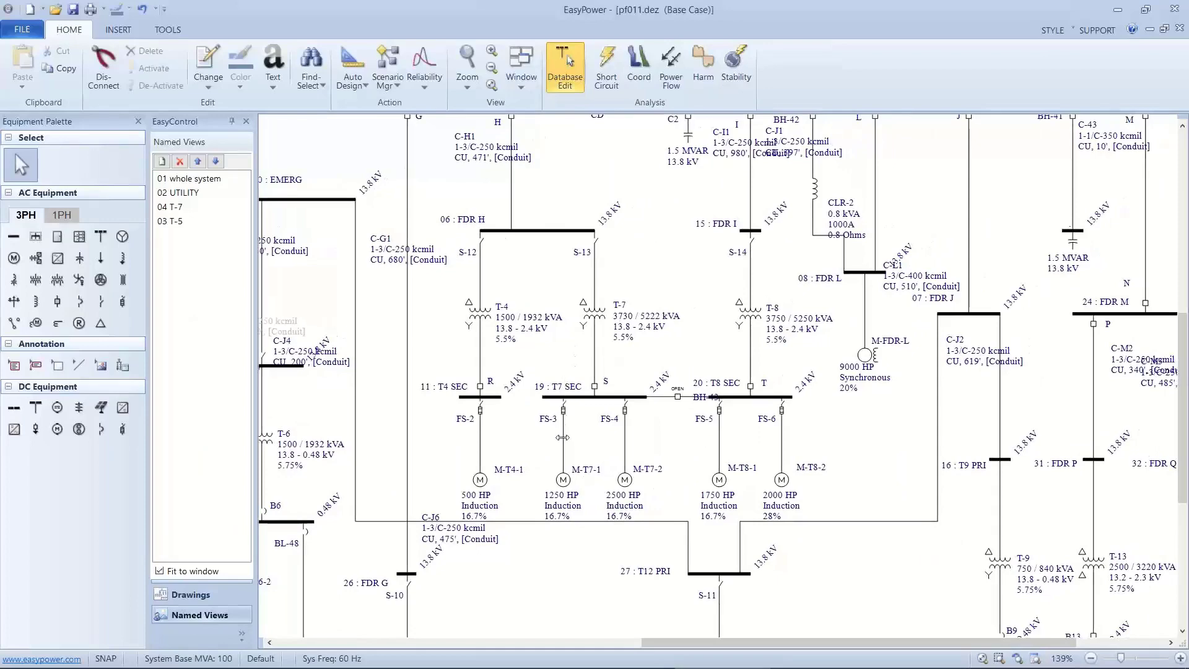
scroll(562, 437, down, 3)
drag(562, 437, 536, 410)
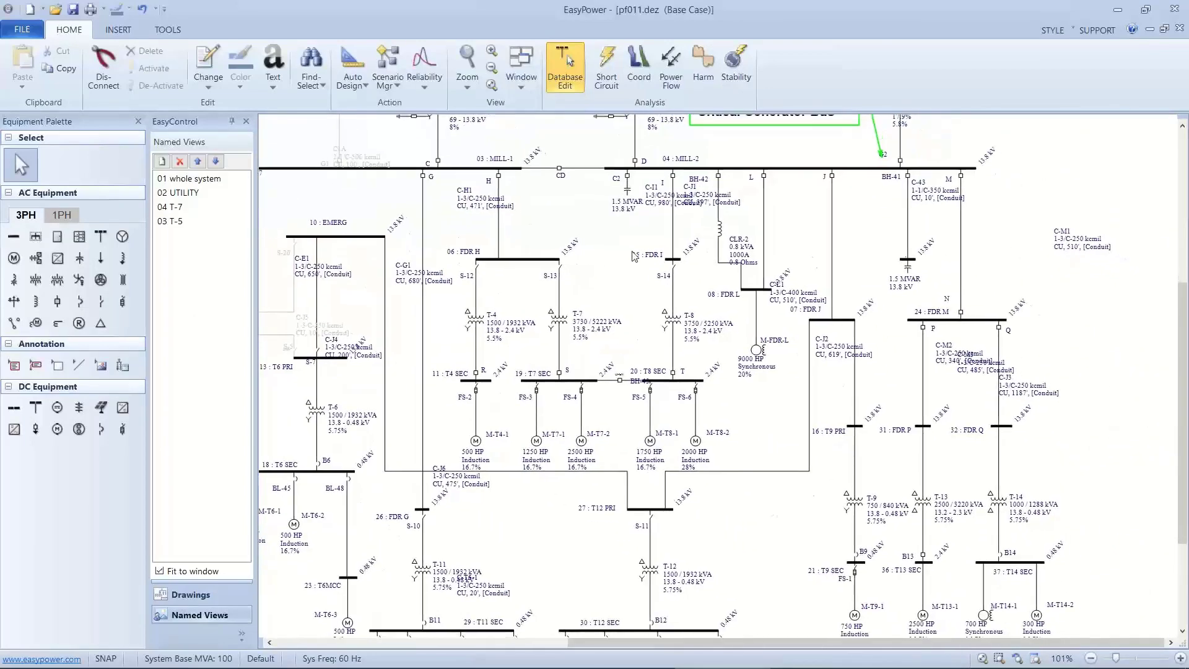
click(663, 70)
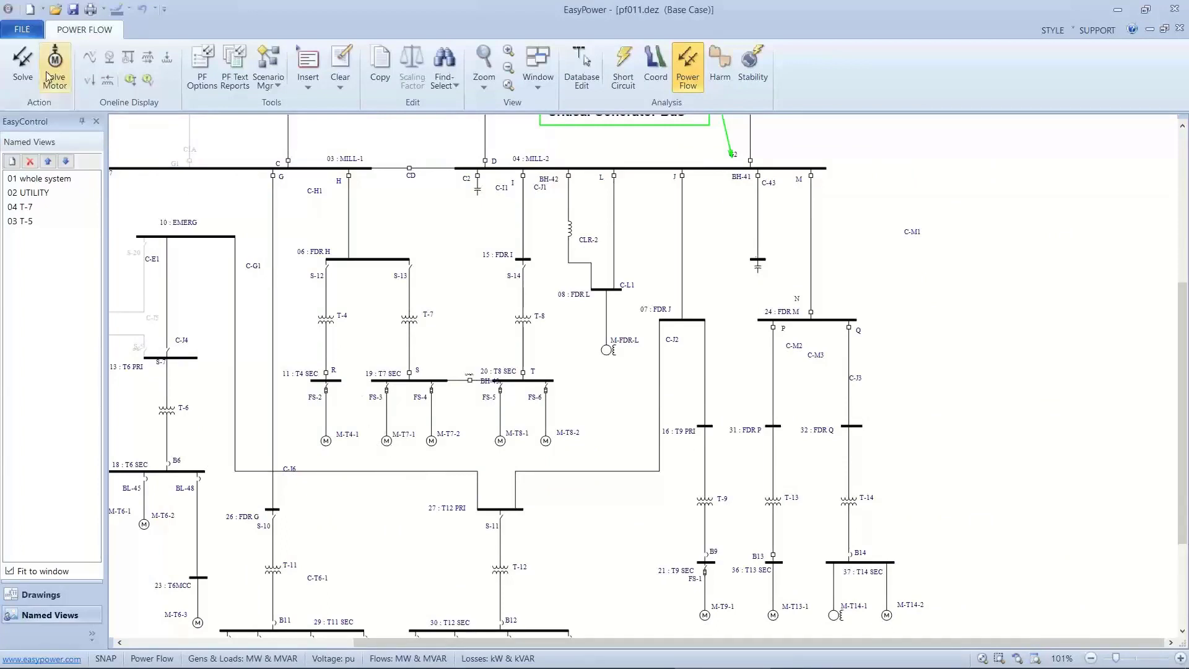
click(23, 62)
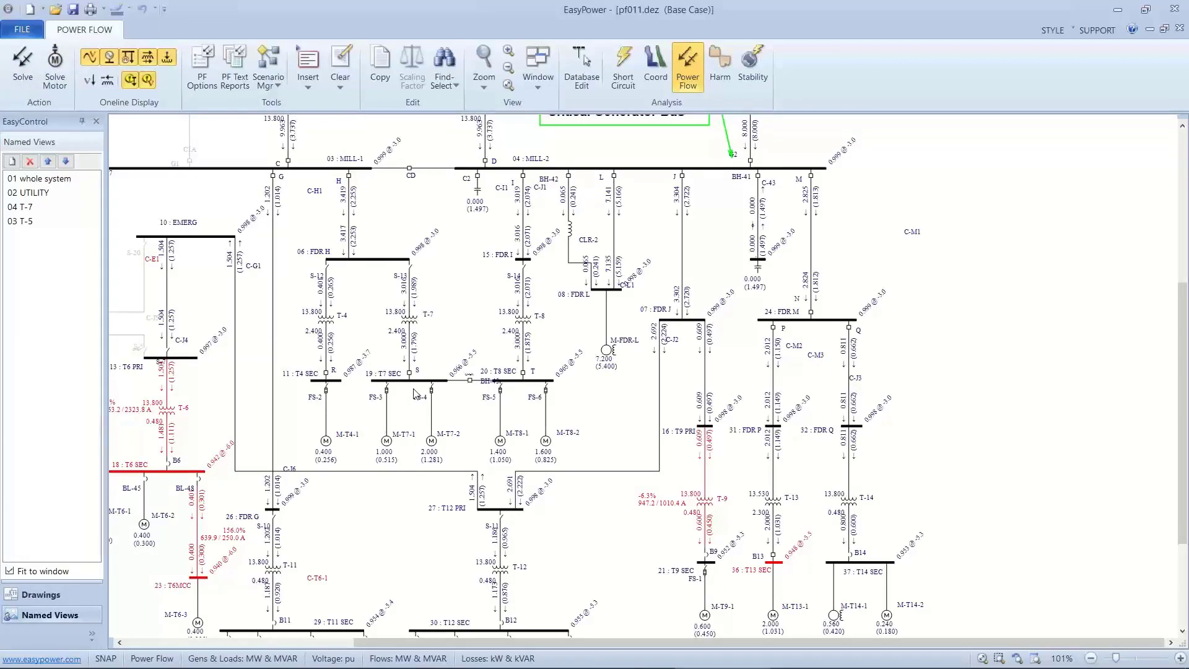
Temporarily scale motor M-T7-2 to 0% with motor starting enabled, and run the power flow and motor-start solutions.
double_click(431, 441)
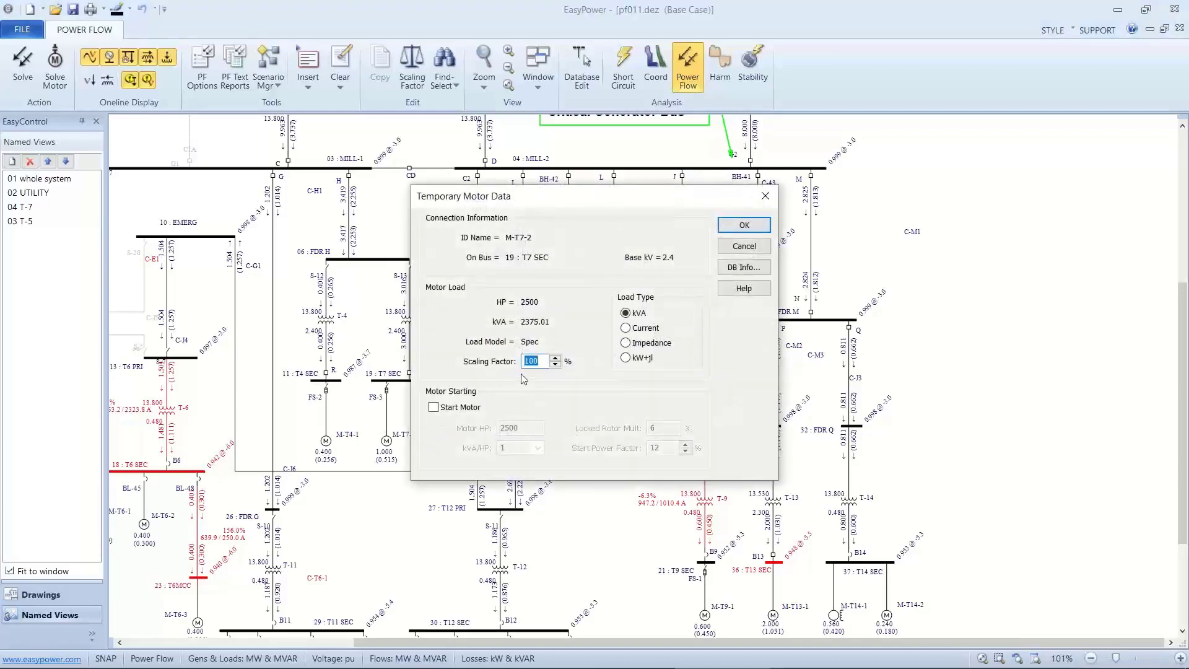
text(0)
click(434, 406)
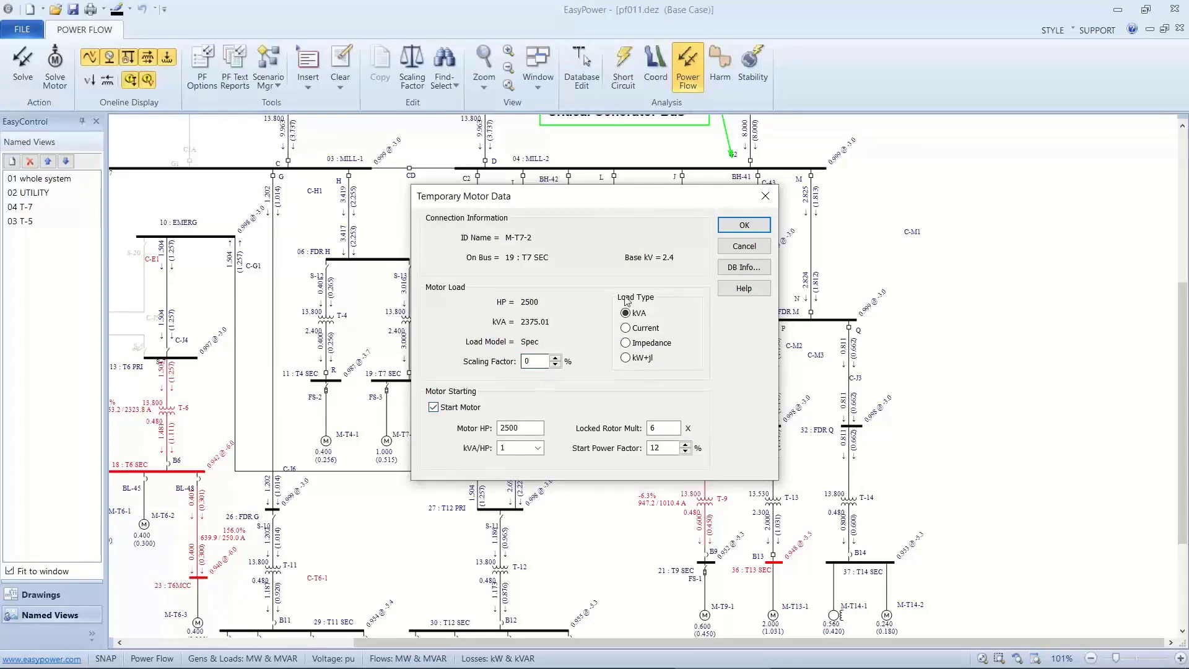
click(744, 225)
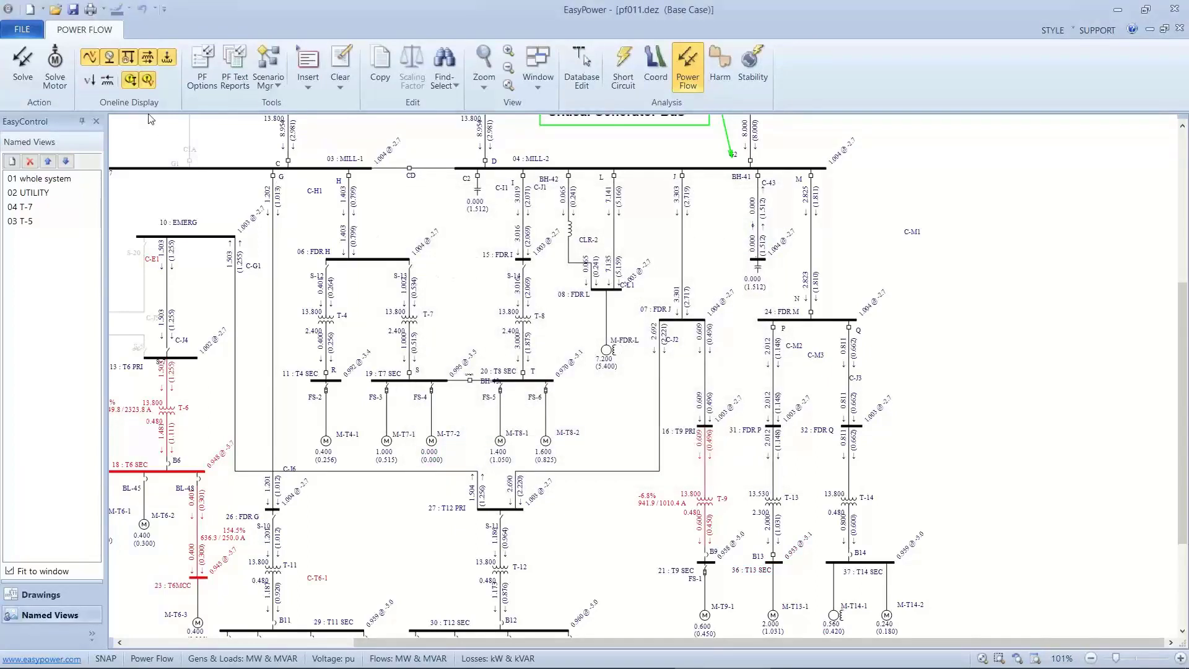
click(20, 67)
click(60, 62)
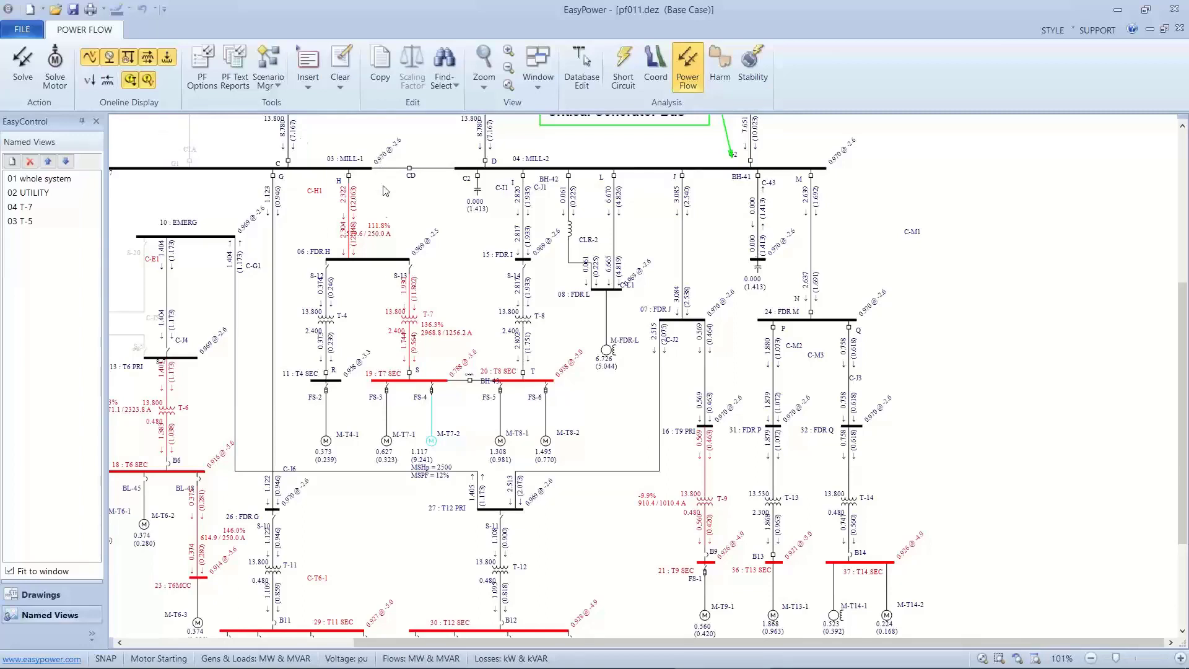
Enable motor starting for motor M-T7-1 and temporarily set its scaling factor to 0%.
double_click(387, 441)
click(433, 407)
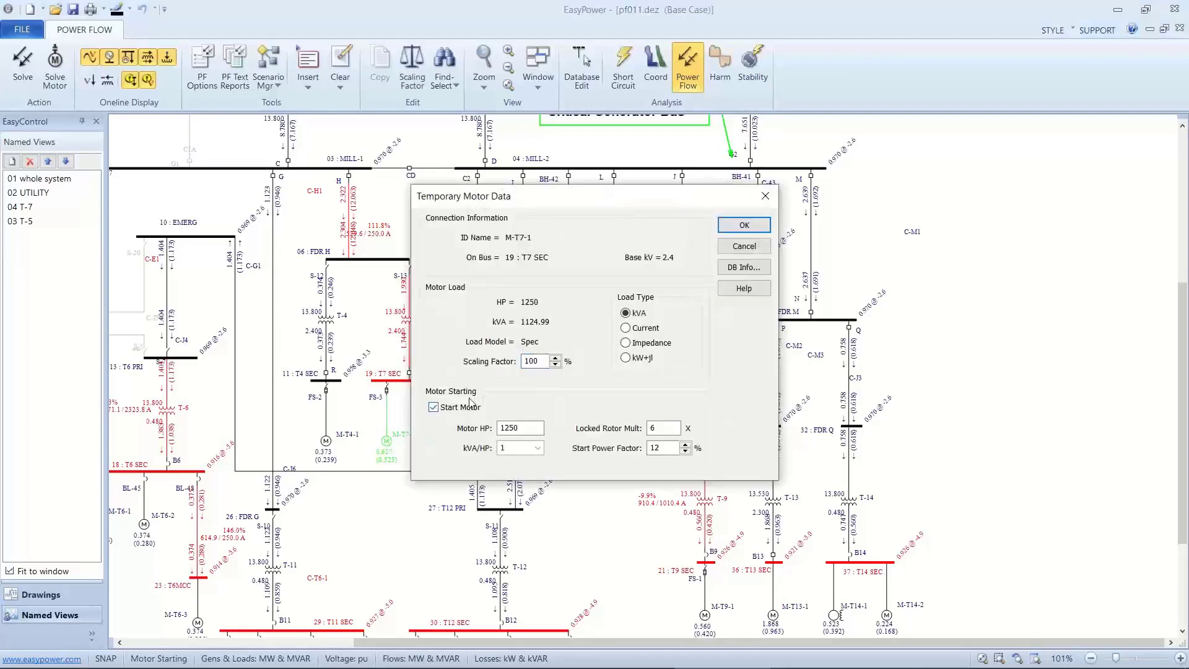
drag(542, 362, 495, 366)
text(0)
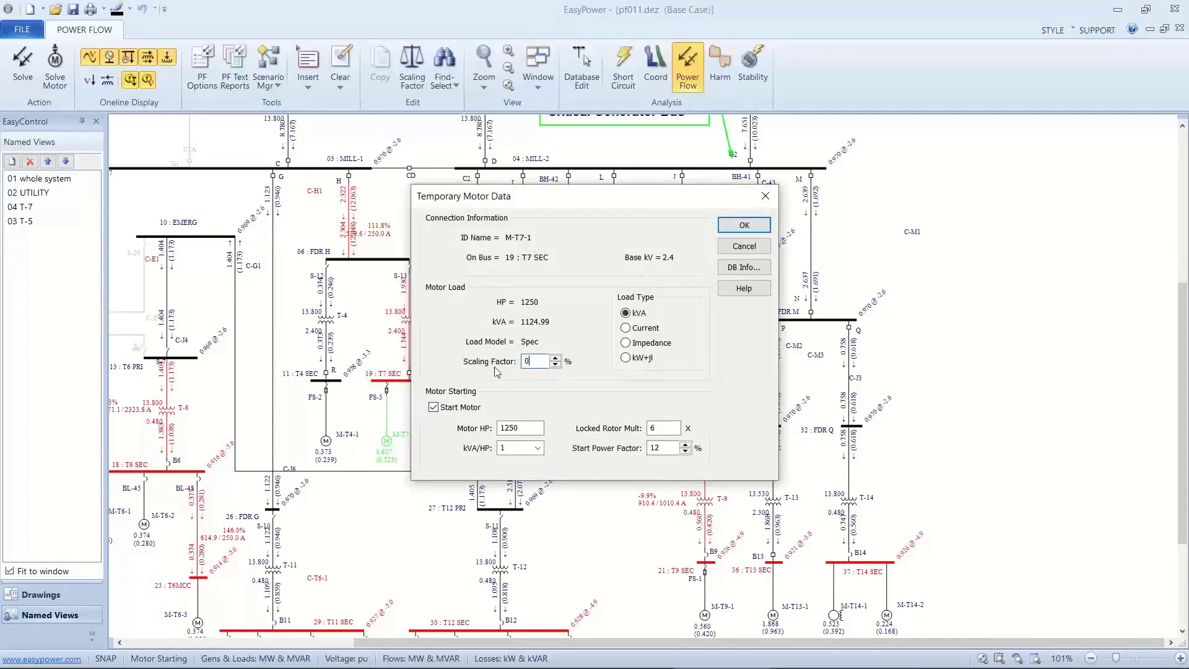
click(734, 237)
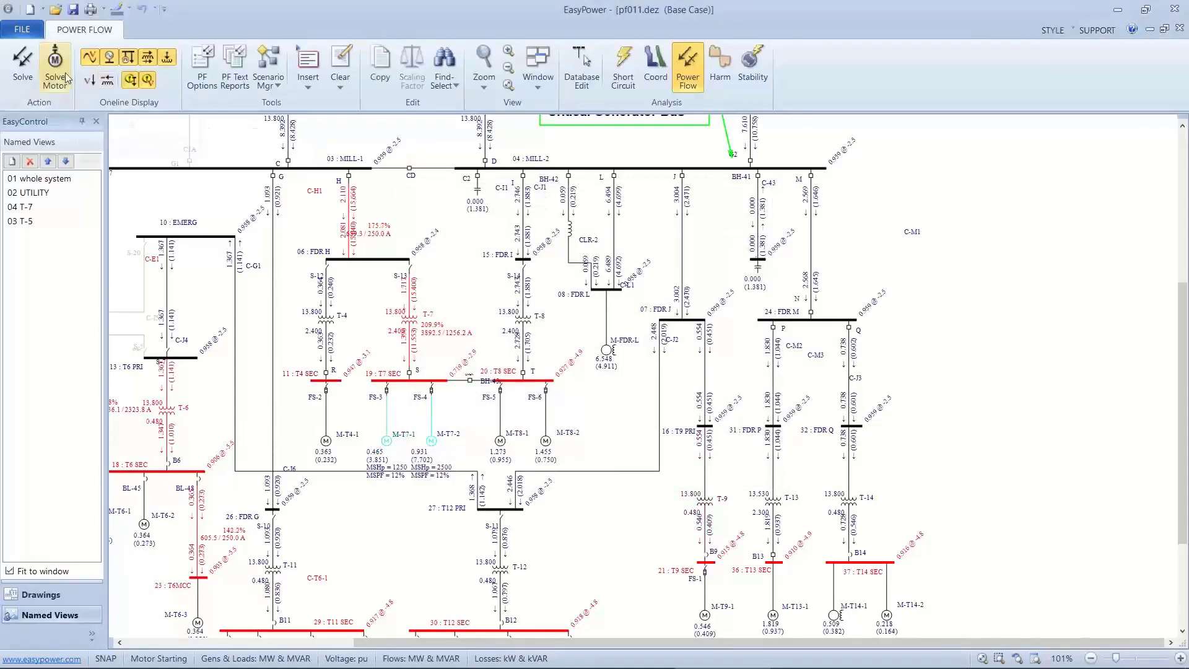
Run the power flow and motor-start solutions, and check the effect of both T7 SEC motors starting on T-7 and neighbouring buses.
click(18, 61)
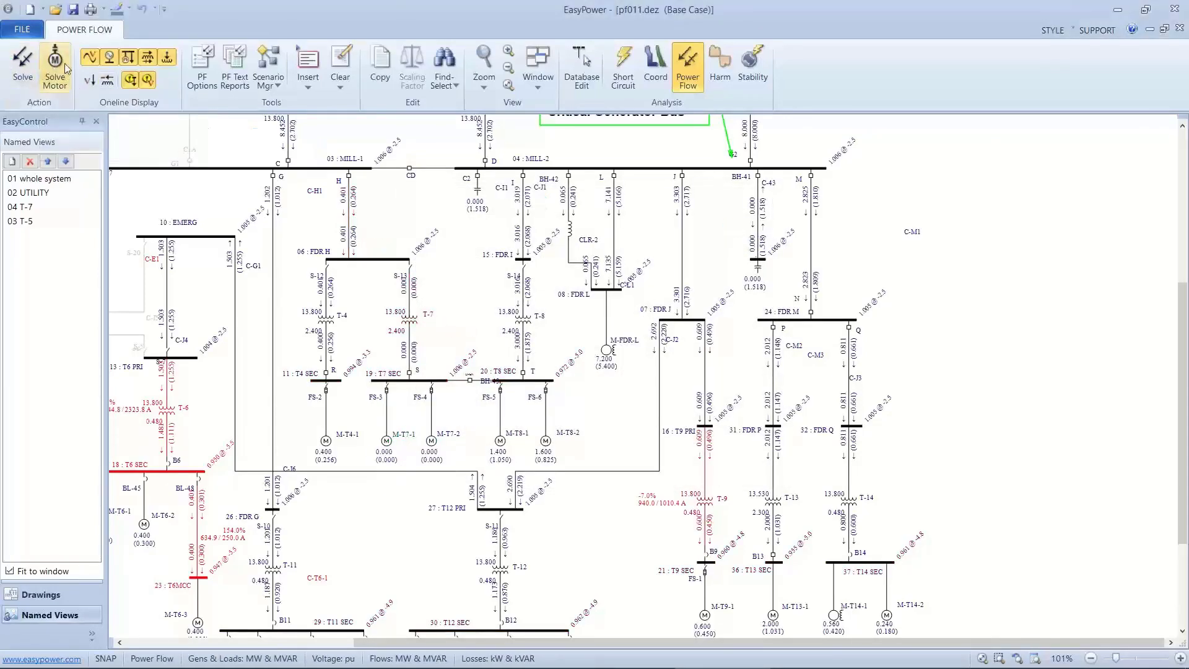
click(63, 73)
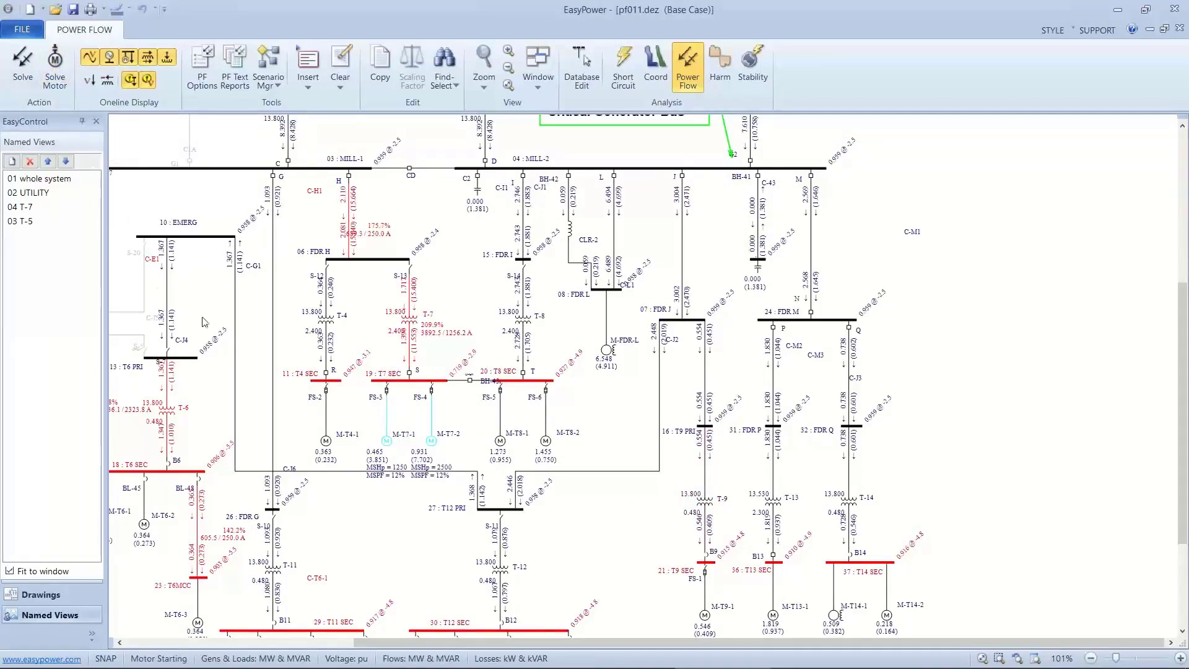
scroll(314, 384, up, 3)
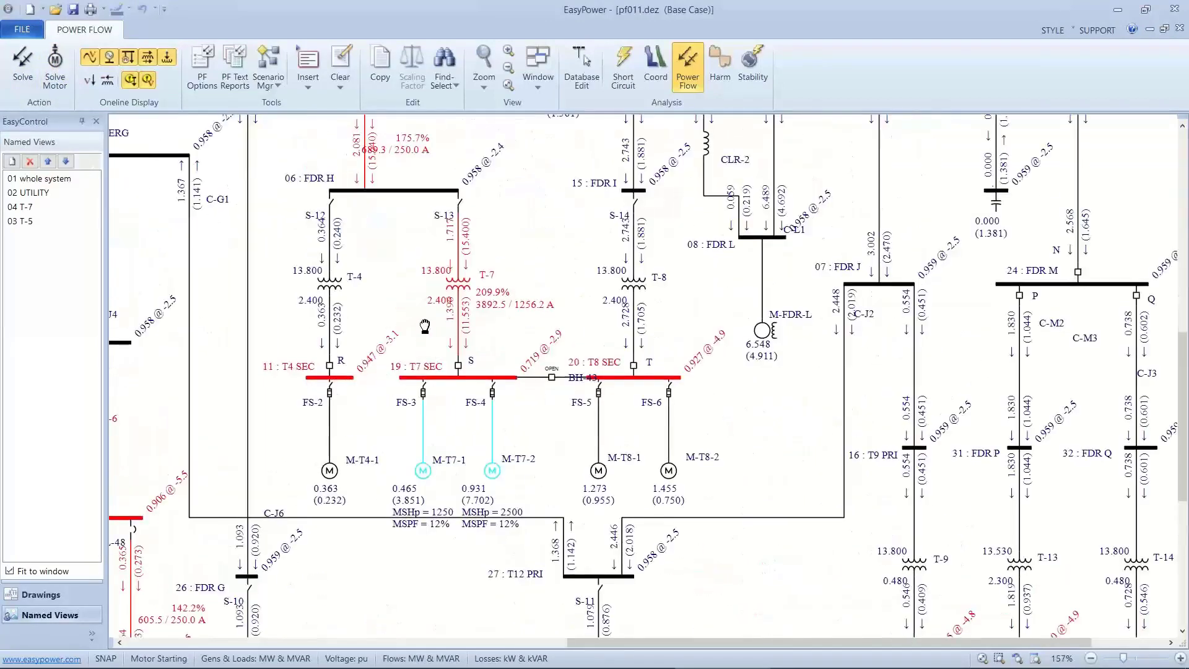
drag(424, 325, 312, 180)
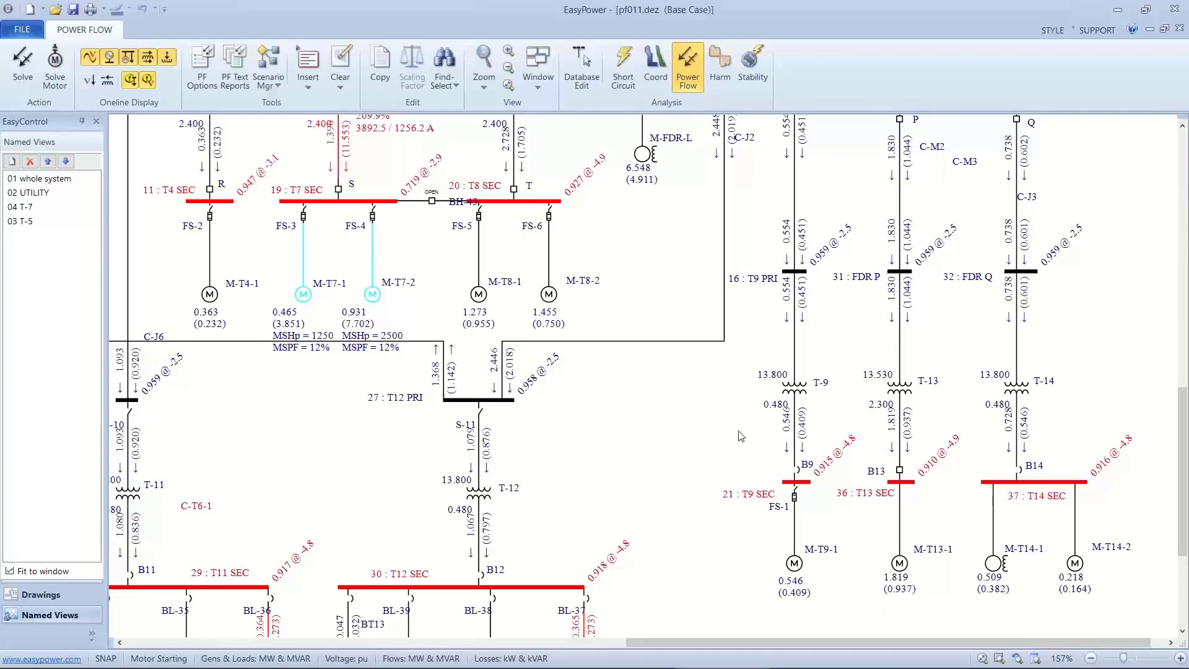
scroll(741, 436, down, 1)
scroll(703, 427, down, 1)
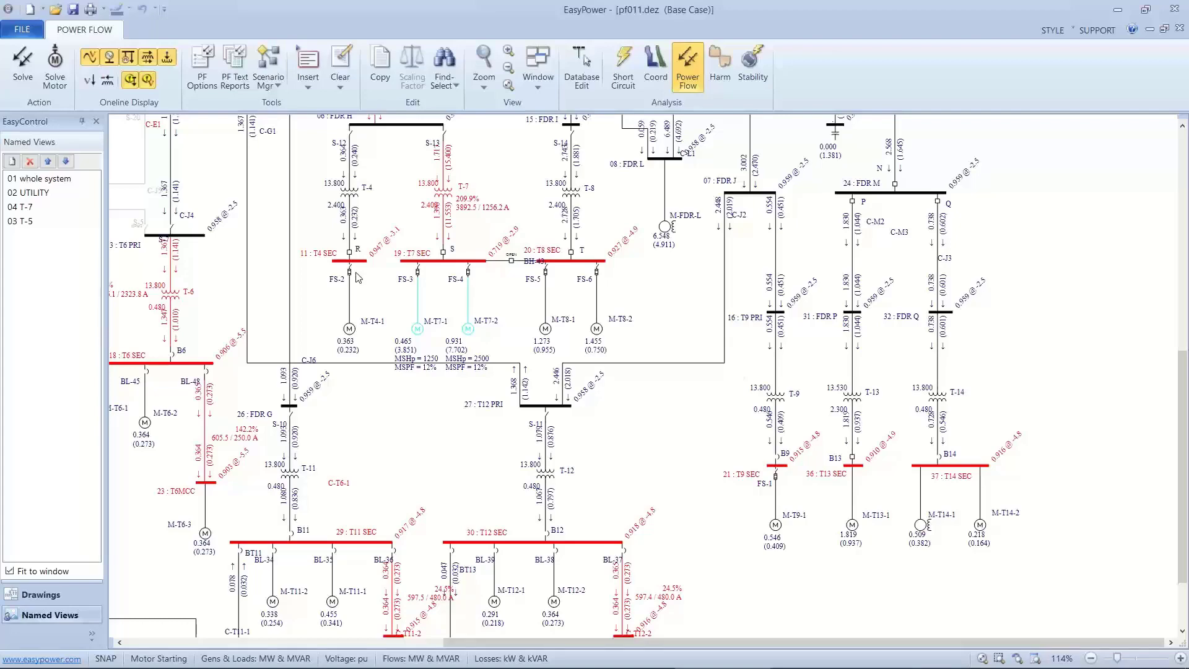
Switch to the presentation, advance to the 'What if' to improve PF slide, and return to EasyPower.
key(alt+Tab)
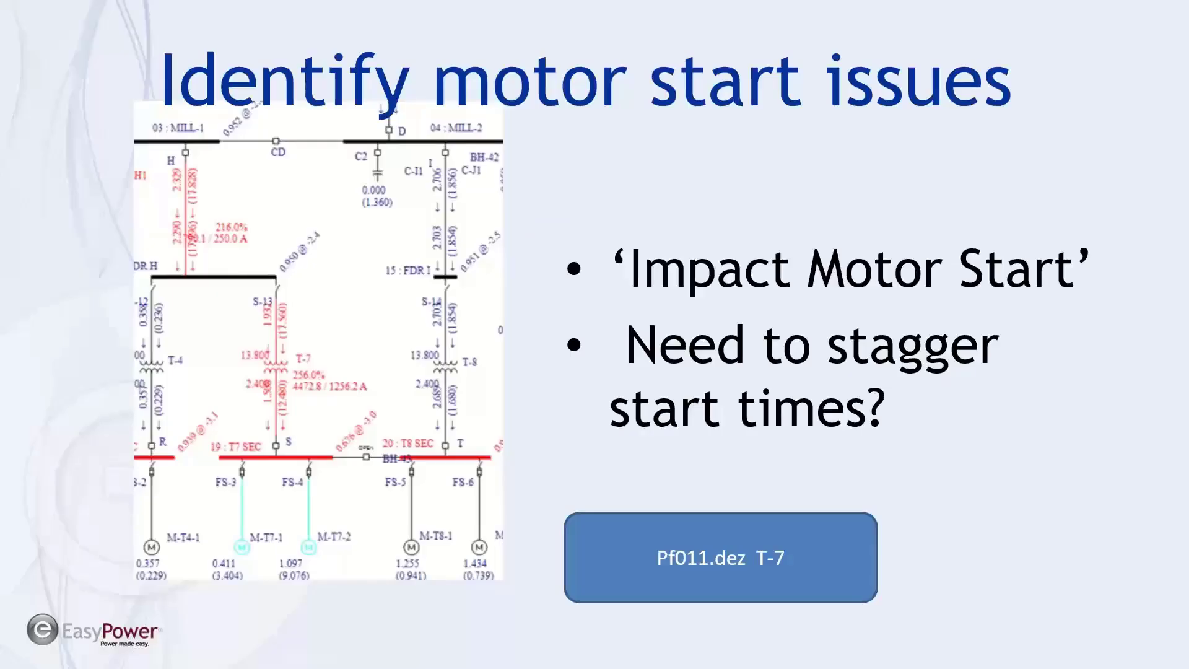
key(Right)
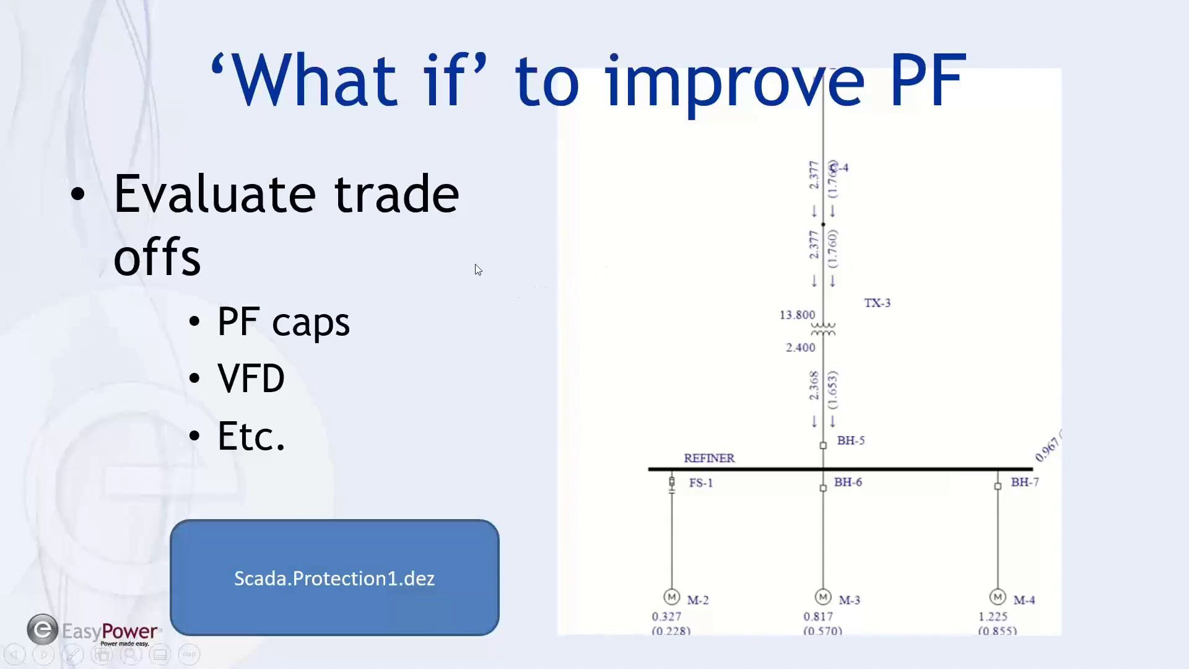
key(alt+Tab)
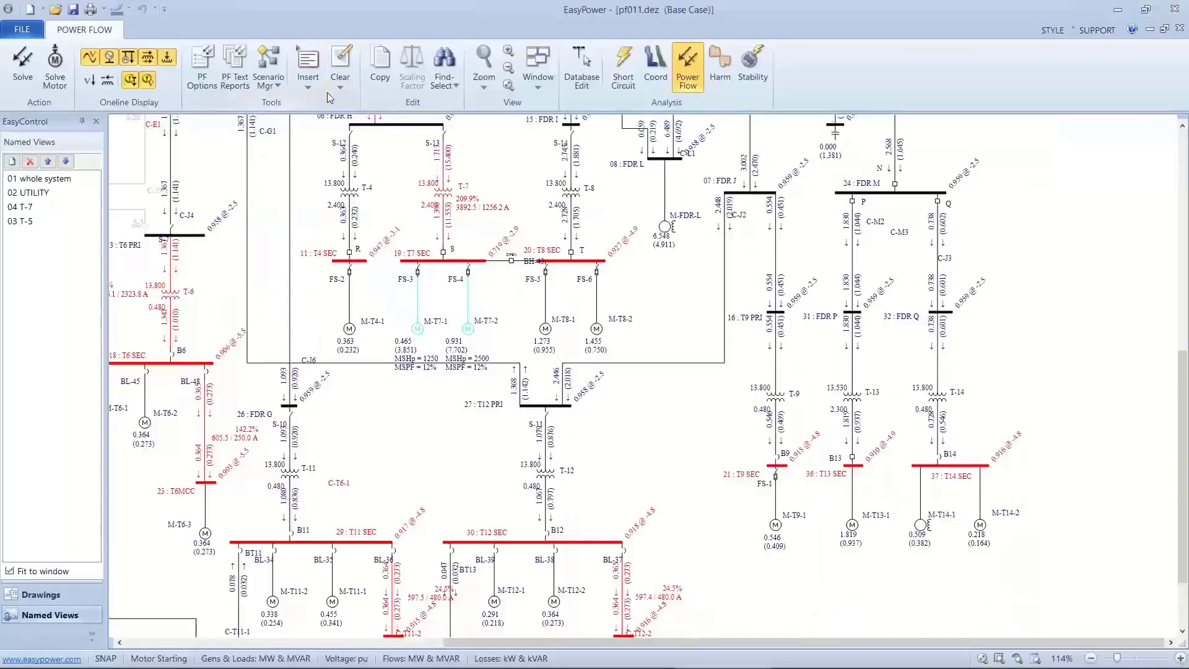
Go to the Start Page and open the recent one-line Protection-1-SCADA.dez.
click(543, 87)
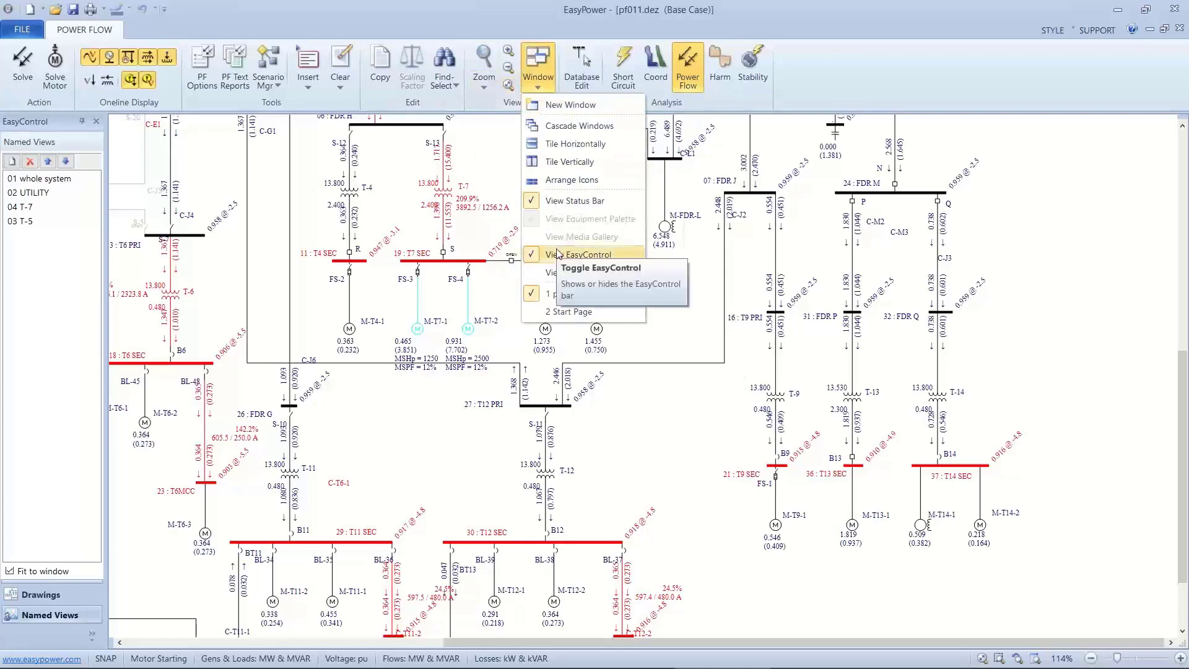
click(568, 311)
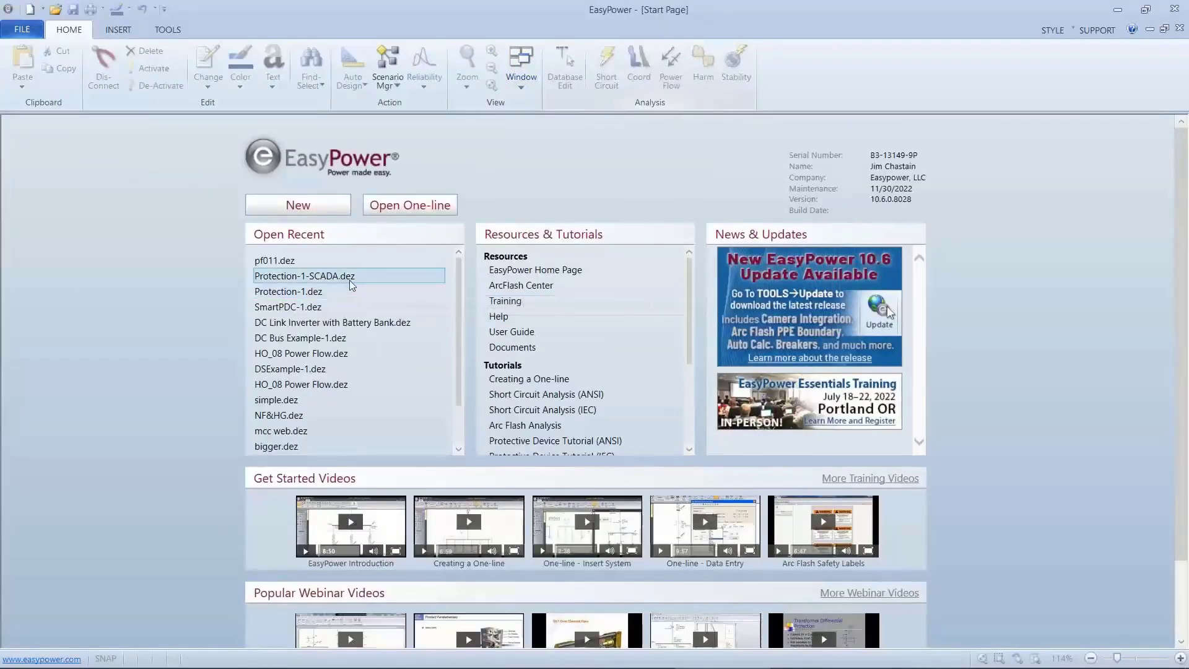
click(348, 277)
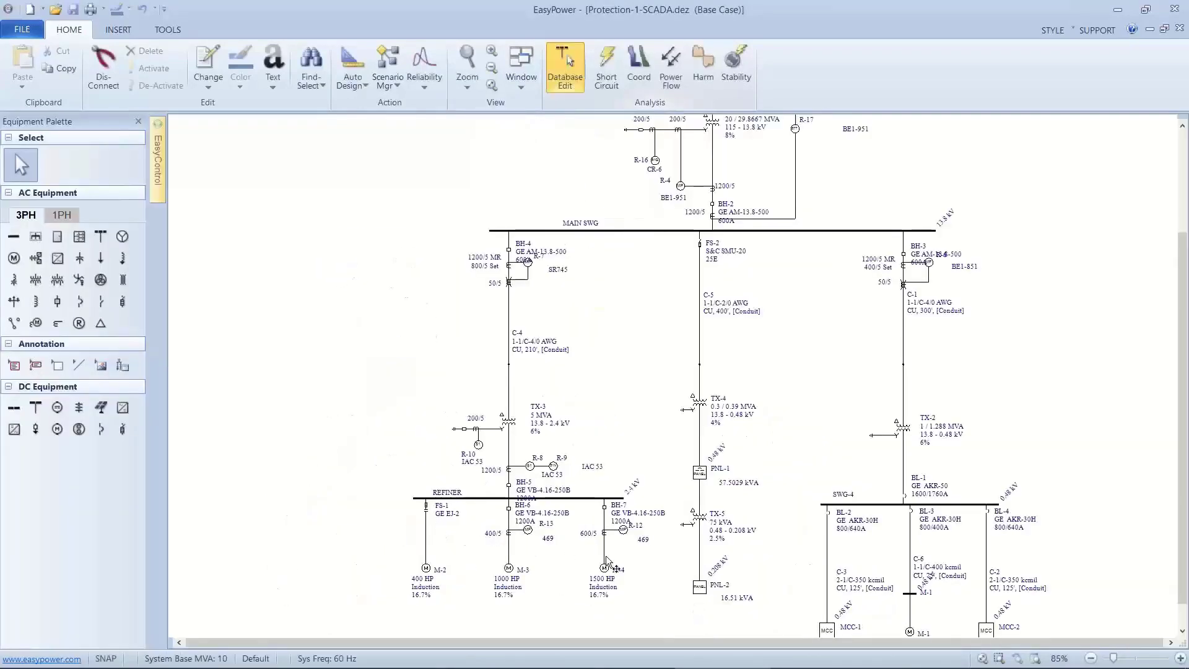
Enter the power flow focus for the Protection-1-SCADA one-line and solve the base case.
scroll(614, 410, down, 1)
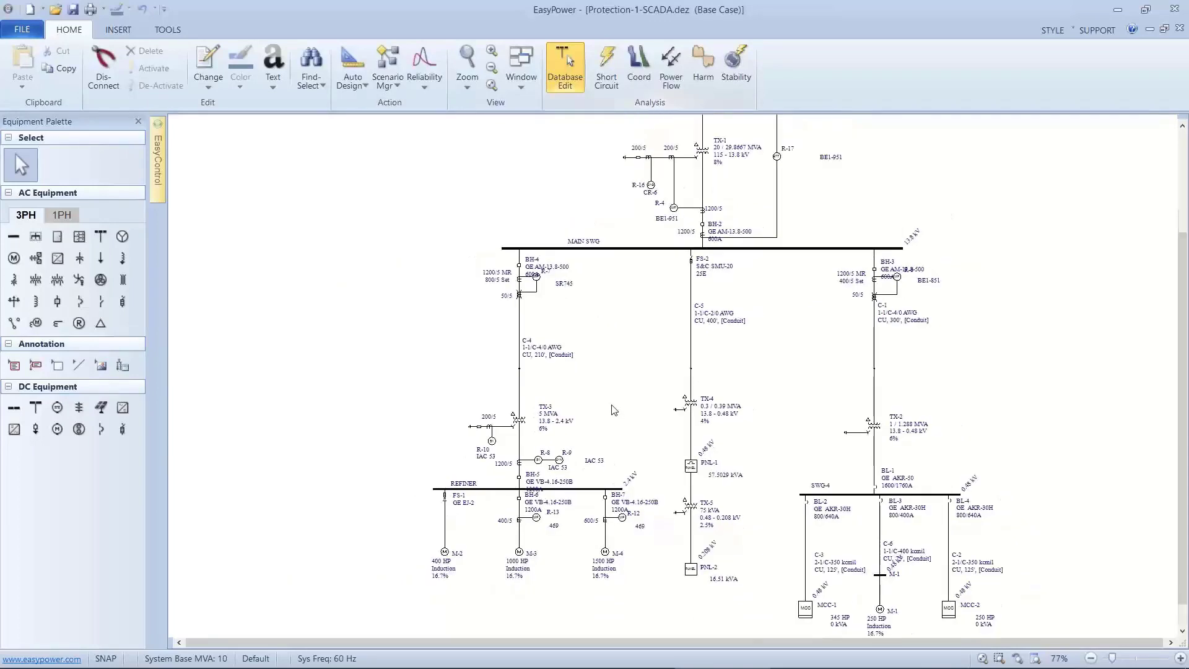
scroll(613, 410, up, 2)
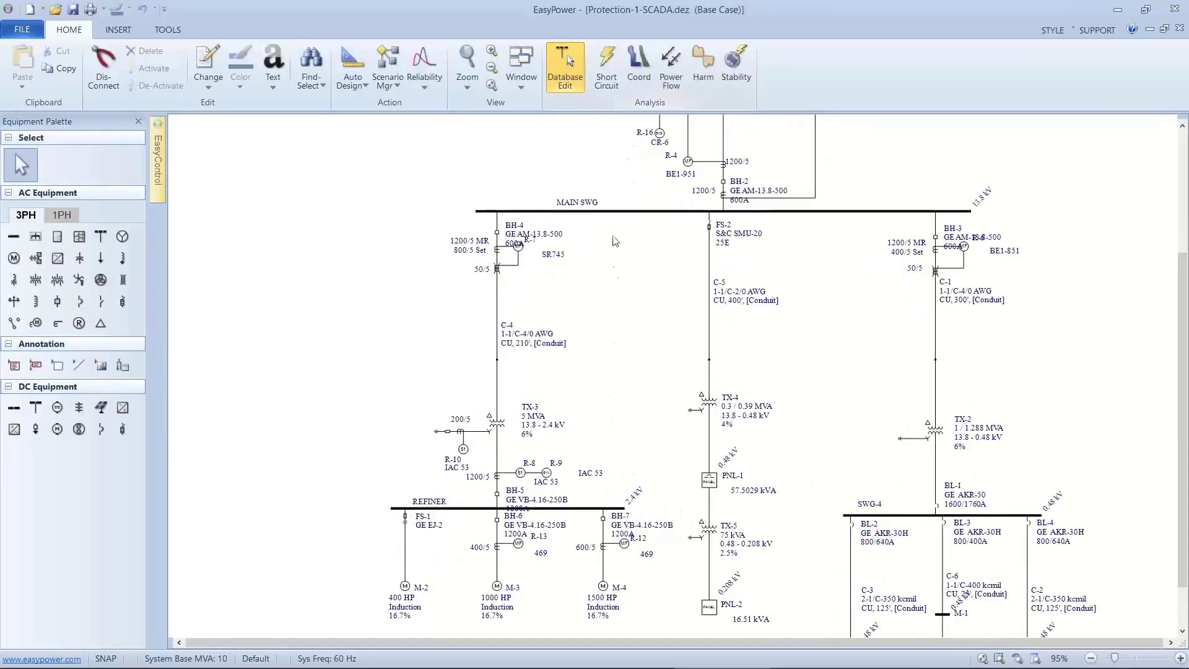
click(668, 71)
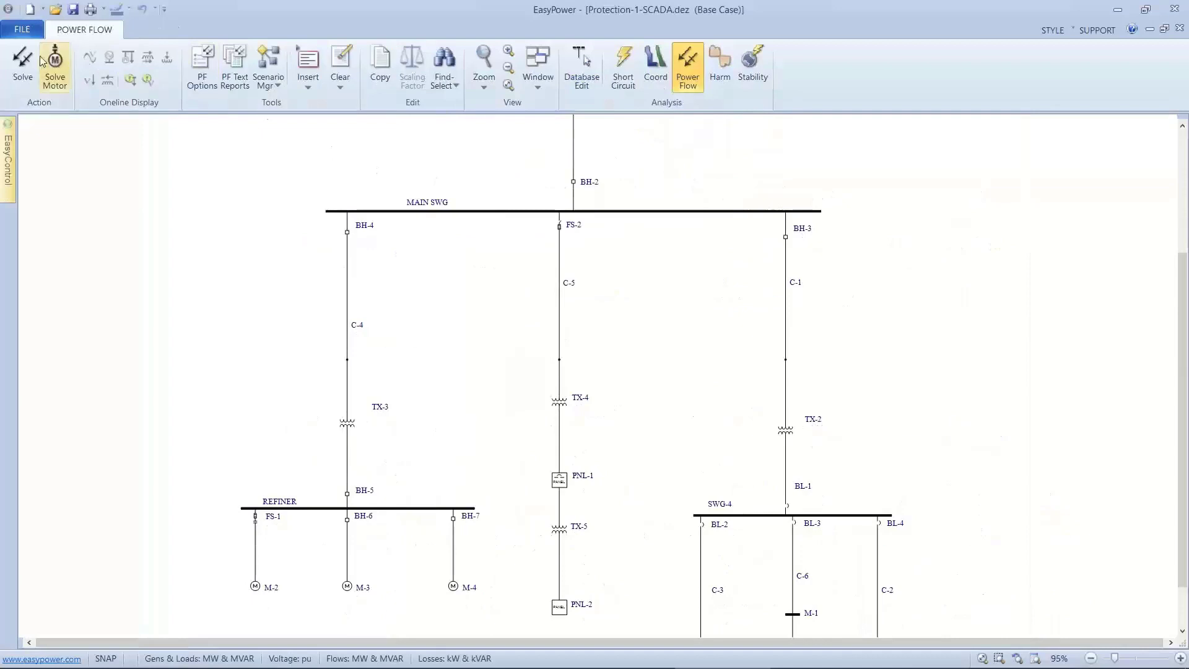
click(24, 67)
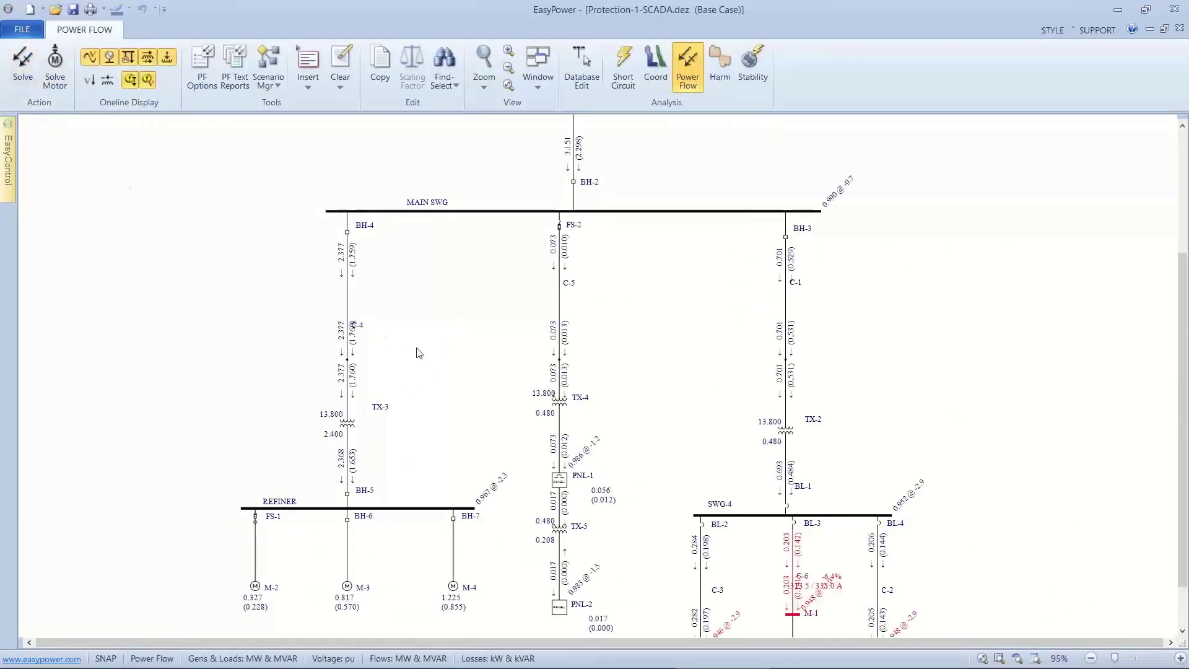
Display branch losses on the one-line and check those of transformer TX-3 and cable C-4.
scroll(402, 414, up, 2)
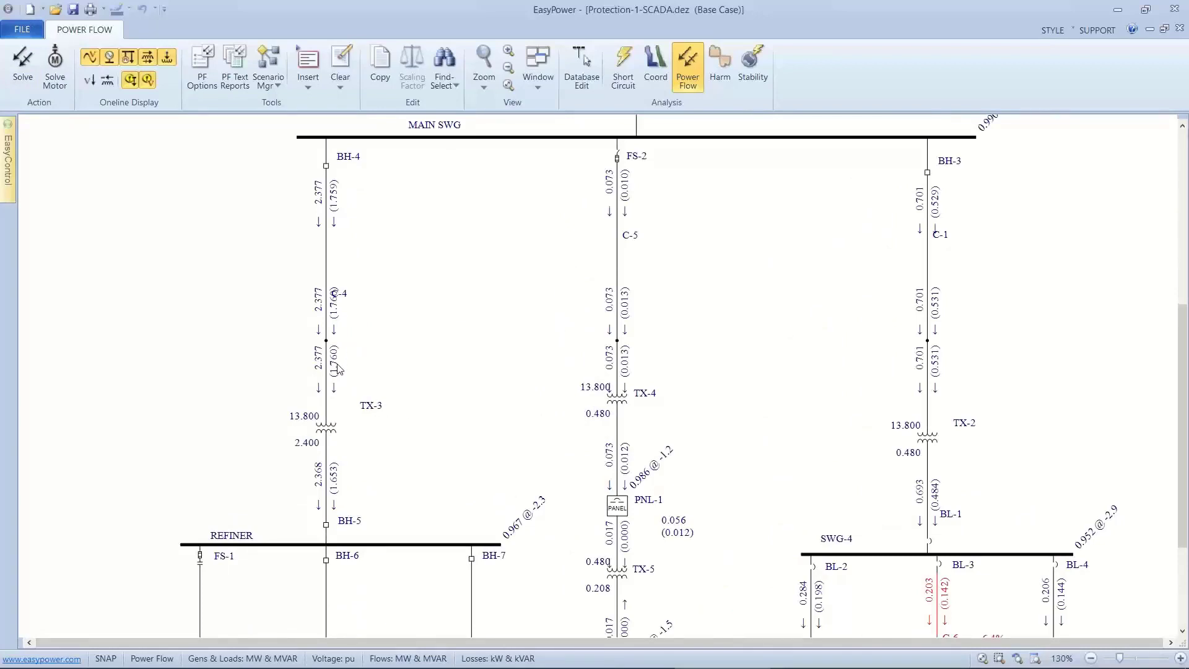
drag(347, 391, 373, 273)
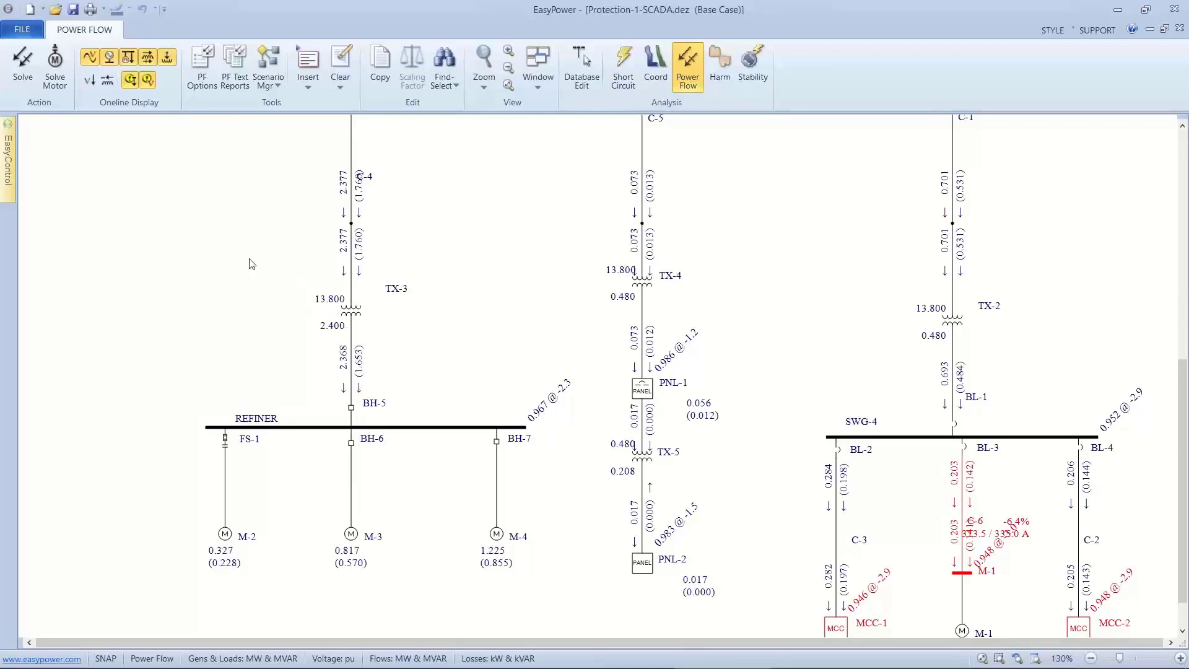
click(112, 81)
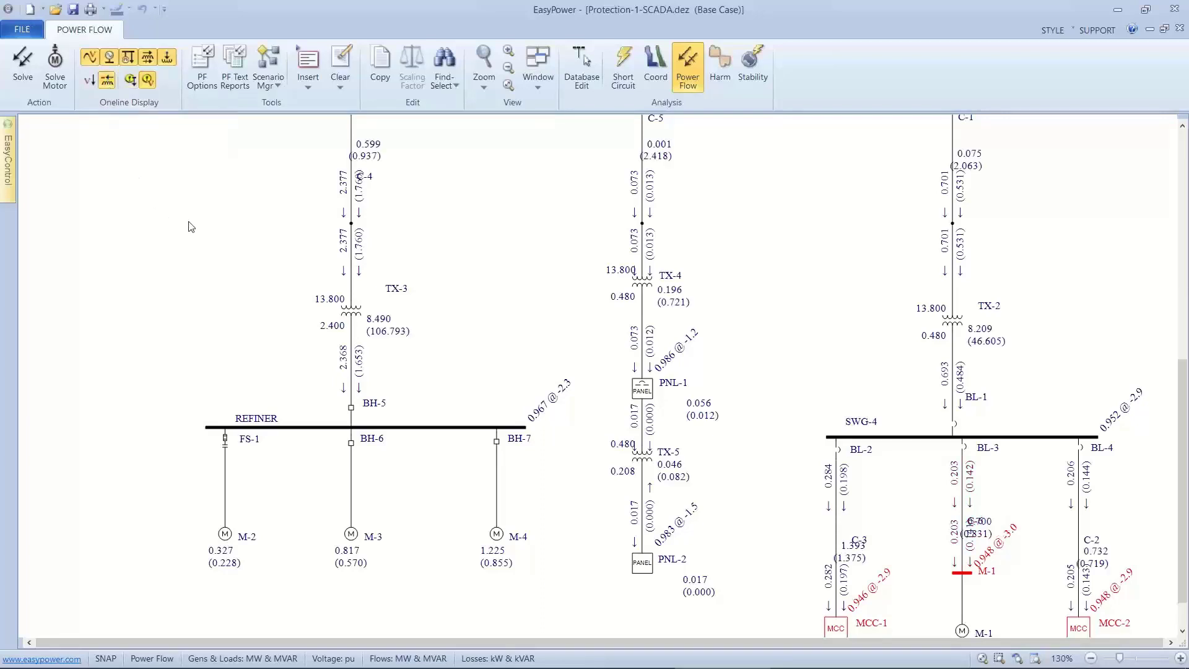
scroll(194, 228, down, 1)
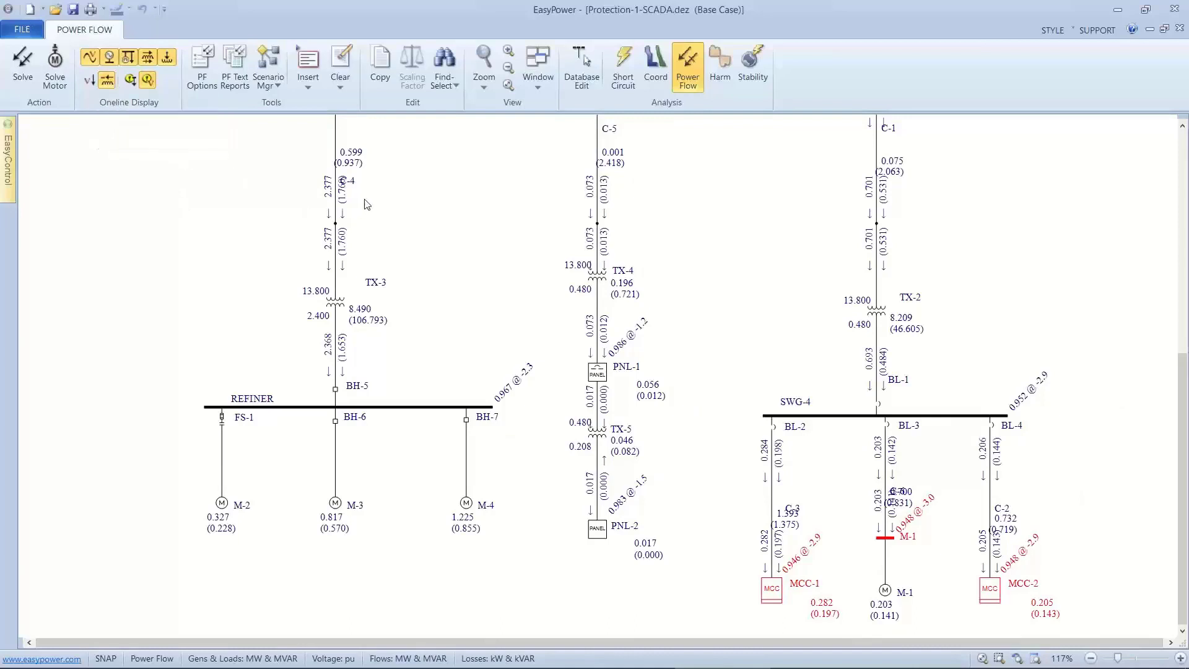
scroll(362, 278, up, 1)
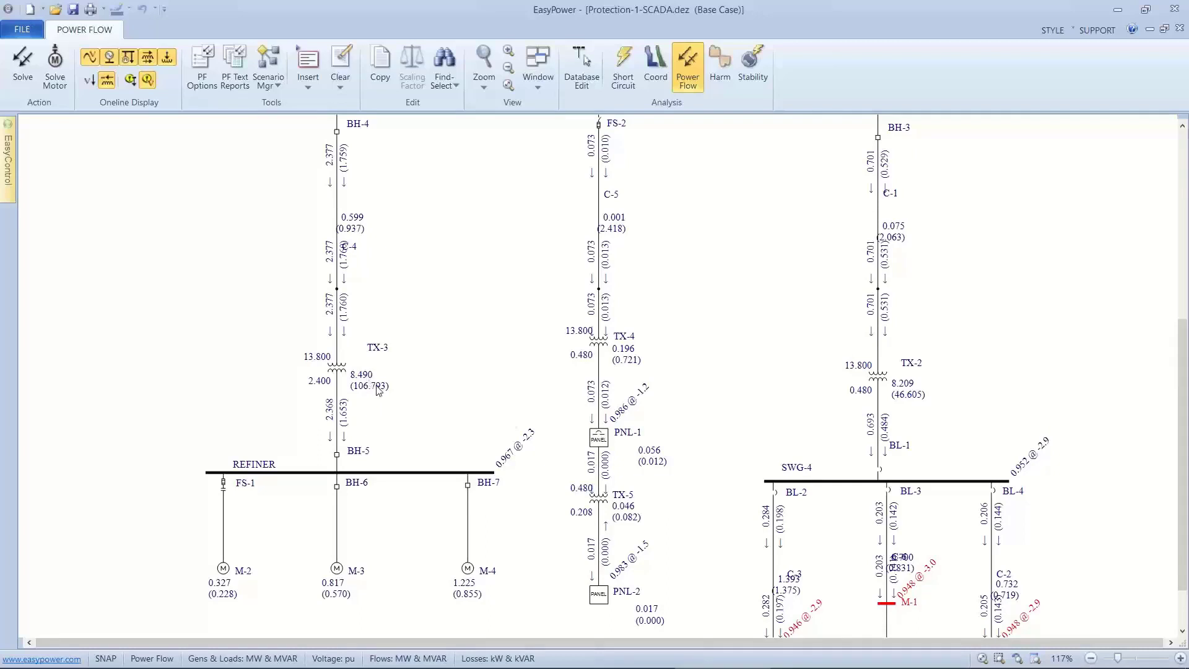
scroll(399, 272, up, 2)
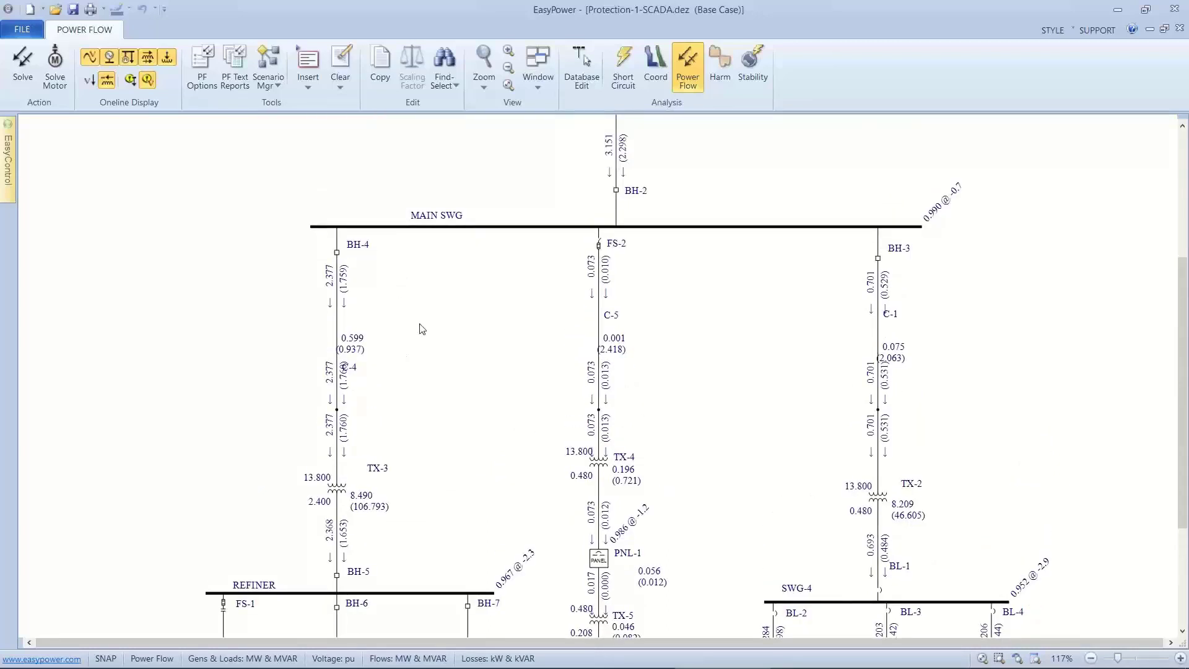
Set the one-line output display units for Generation & Loads to MVA and PF, with the PSE utility connection in view.
drag(406, 352, 358, 444)
drag(430, 366, 425, 406)
drag(485, 310, 464, 433)
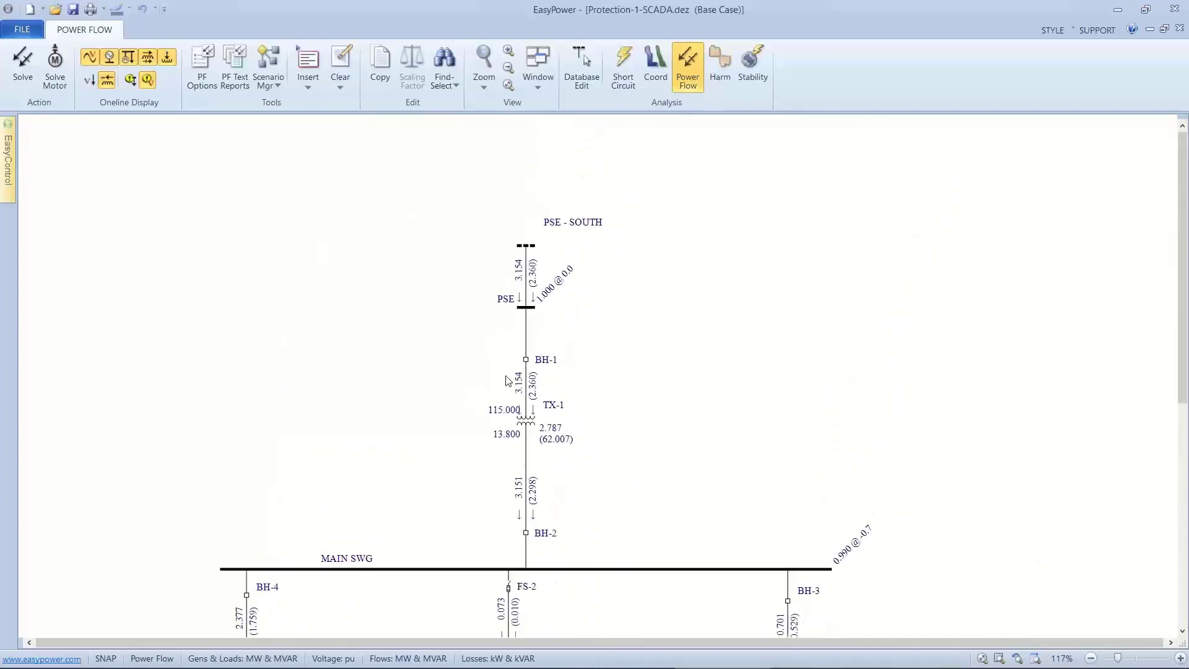
scroll(507, 379, up, 2)
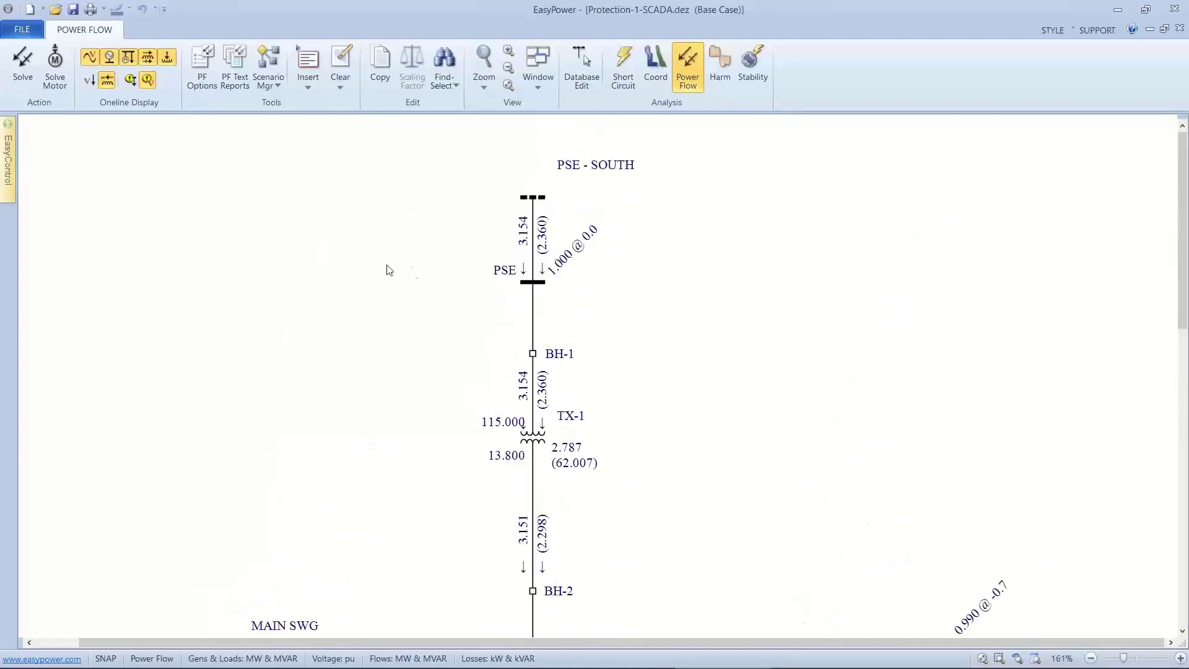
right_click(320, 268)
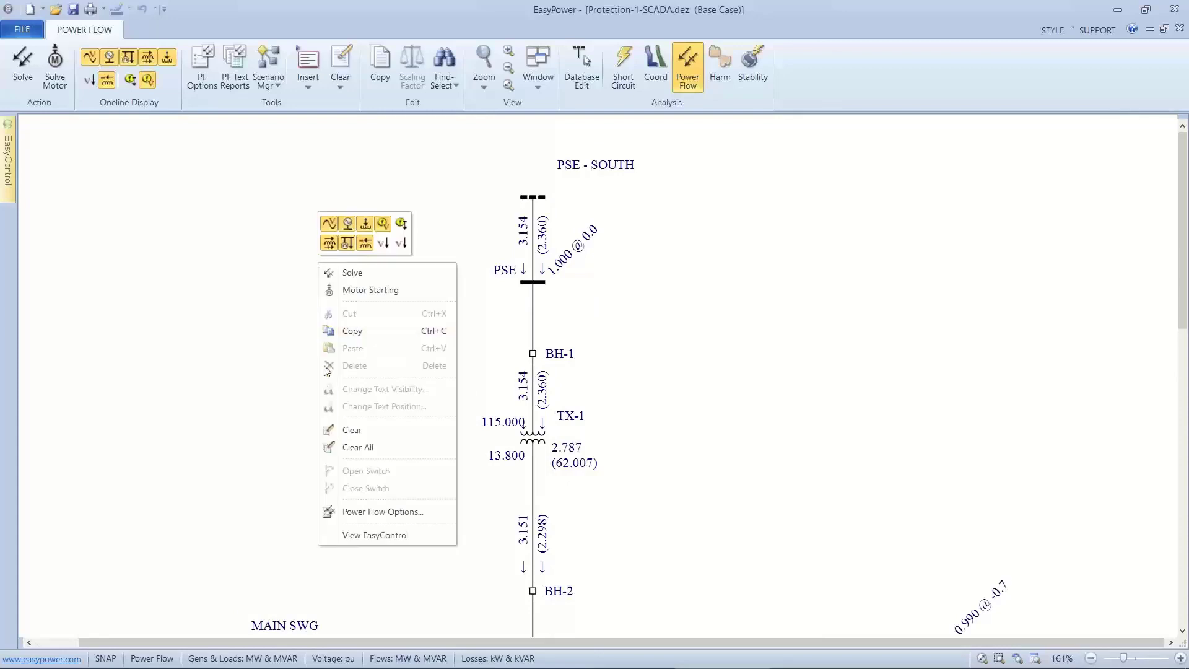
click(346, 514)
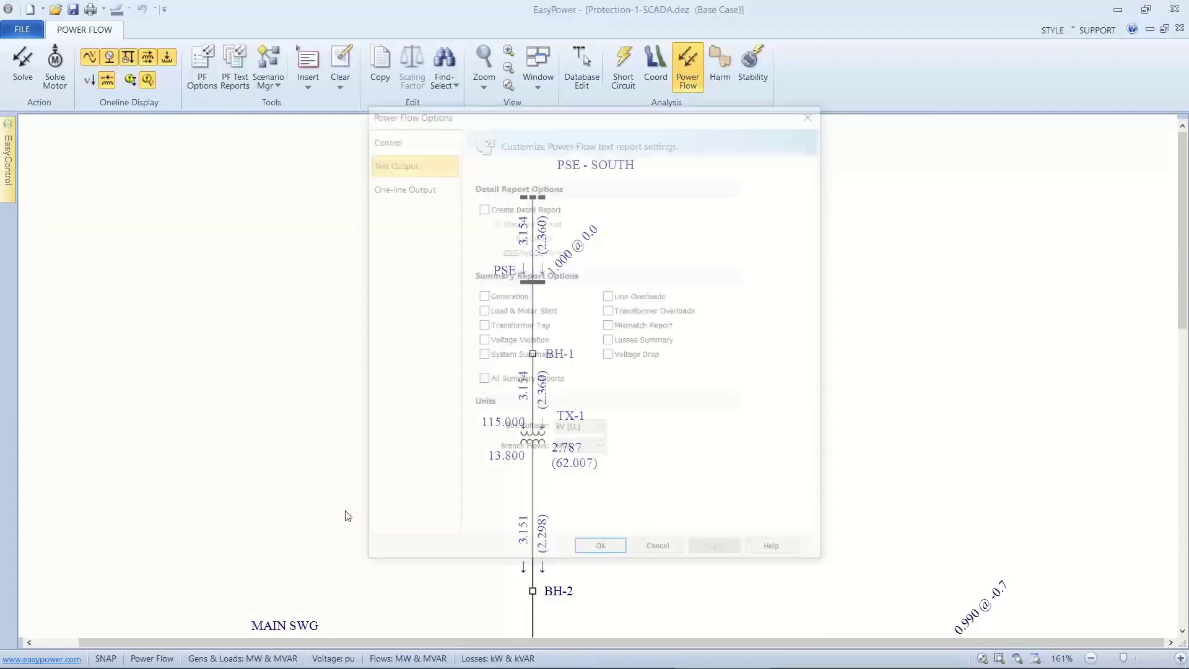
click(436, 184)
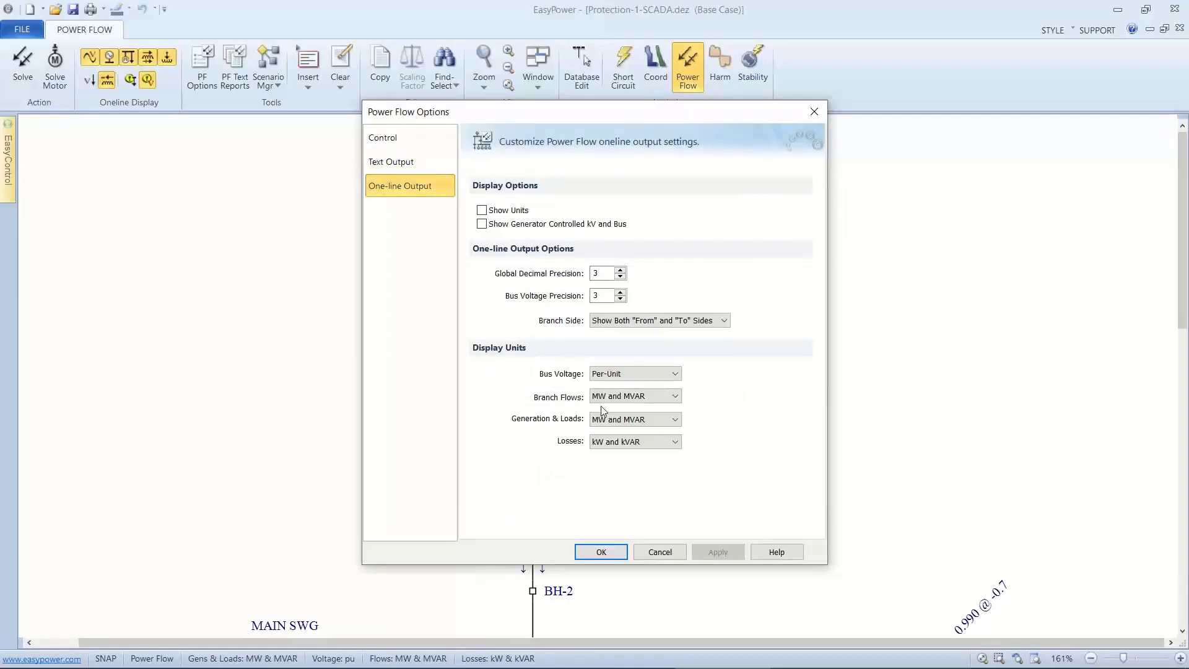
click(611, 421)
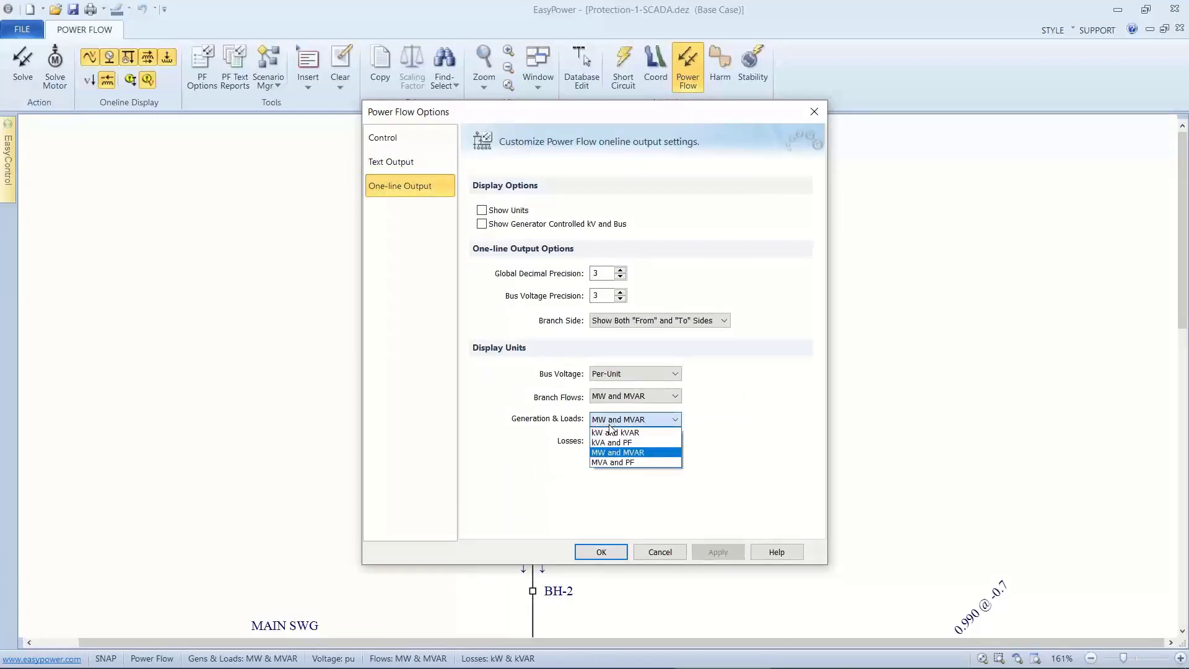
click(613, 462)
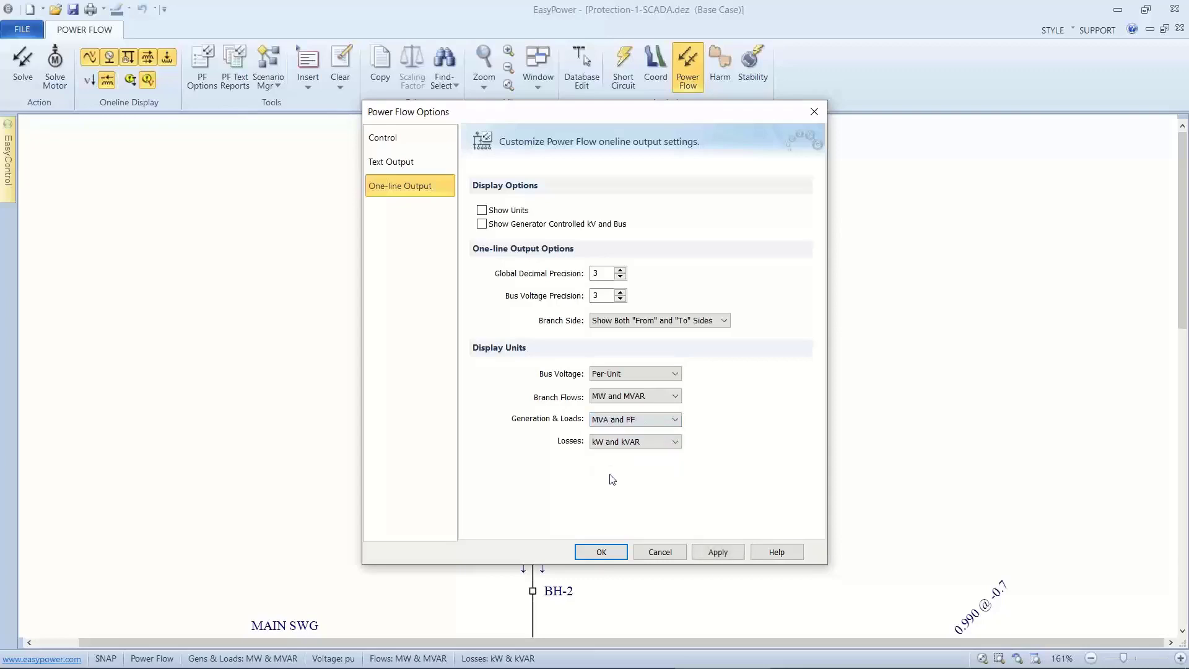
click(602, 548)
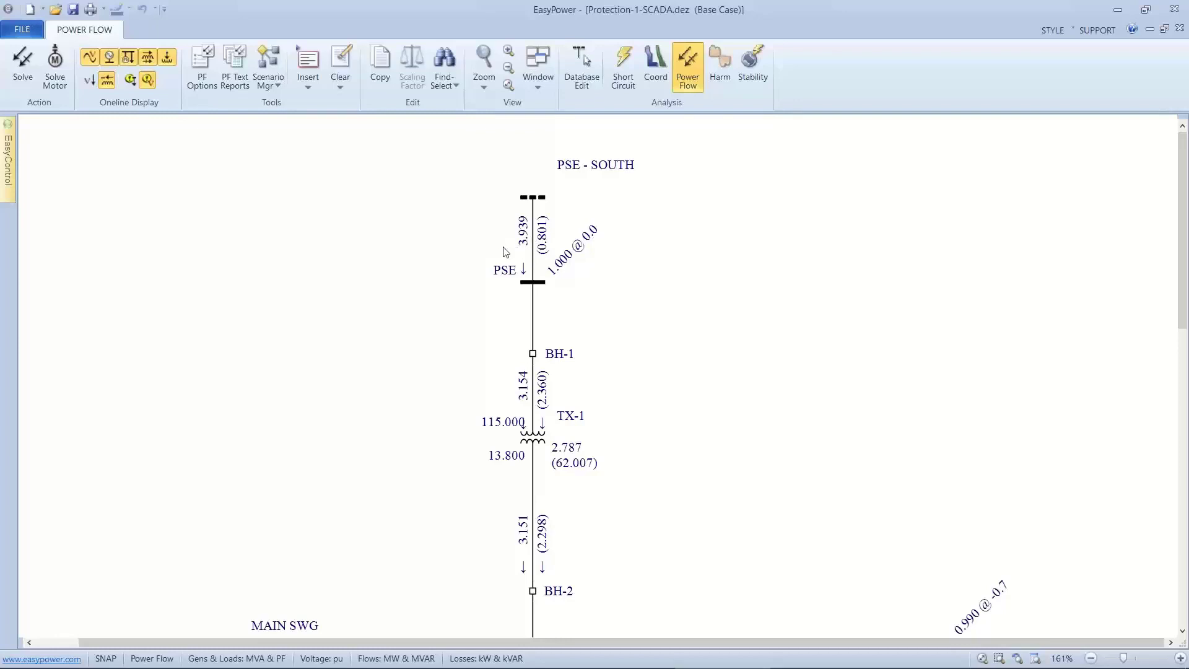
Examine the power factors of the utility supply and of the motors and loads below MAIN SWG.
scroll(505, 252, down, 4)
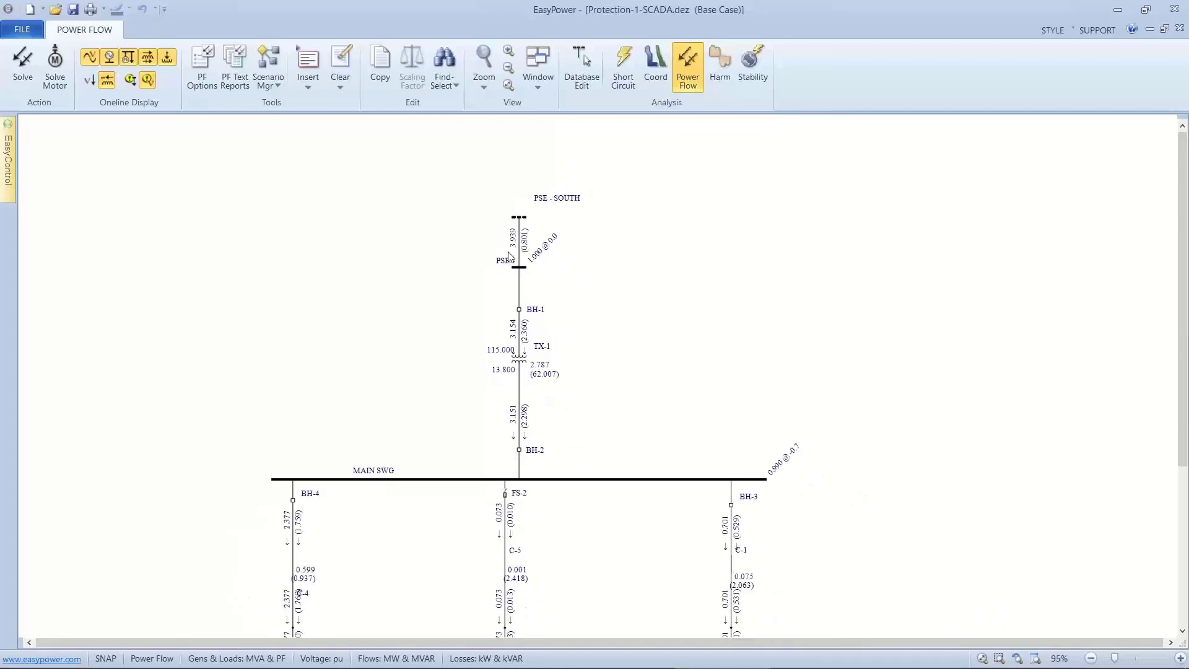
drag(477, 279, 568, 177)
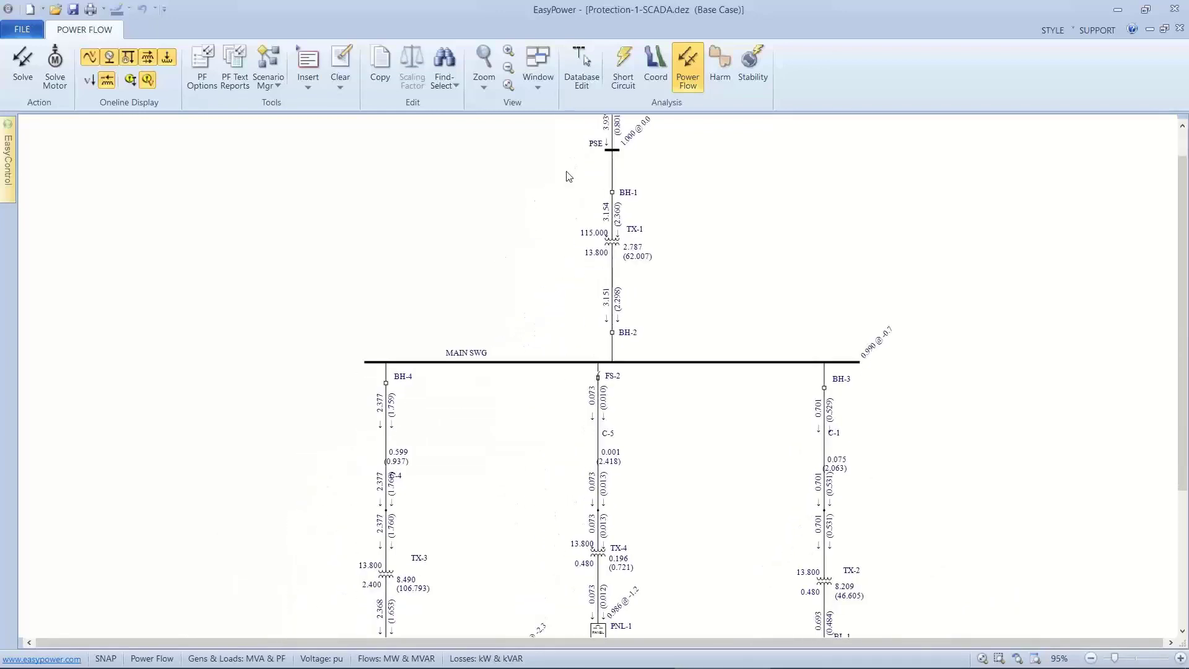
scroll(563, 192, down, 2)
drag(504, 268, 543, 182)
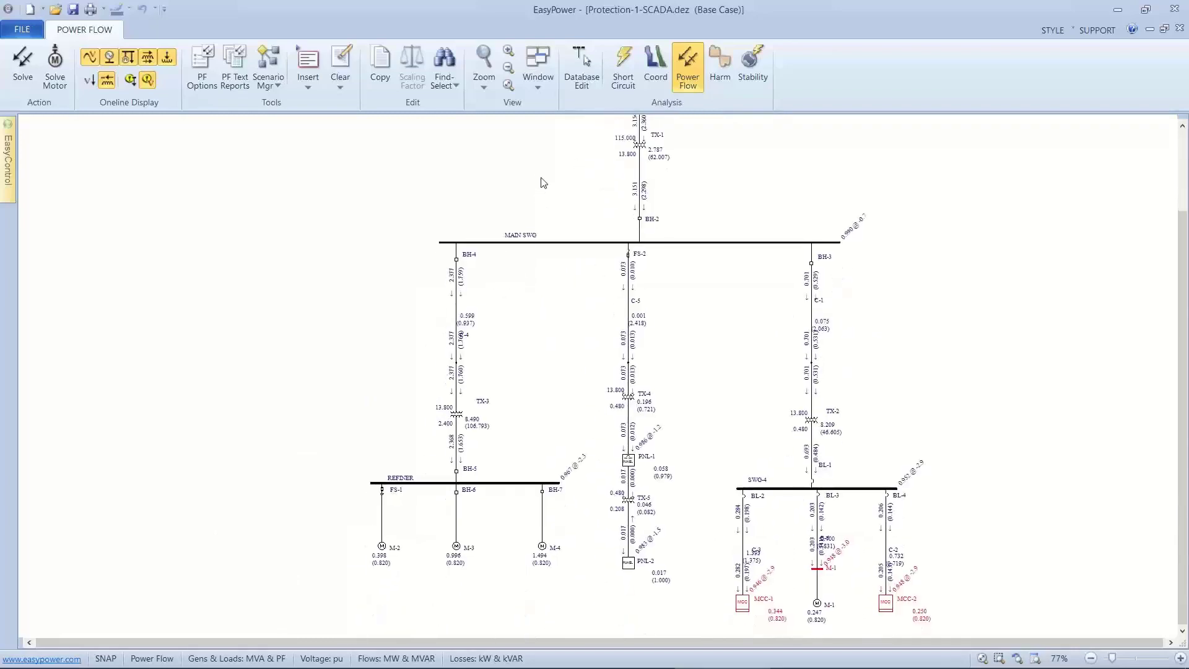
In Database Edit, add a capacitor on the REFINER bus between FS-1 and BH-6, and insert a switch in its branch.
scroll(523, 241, up, 3)
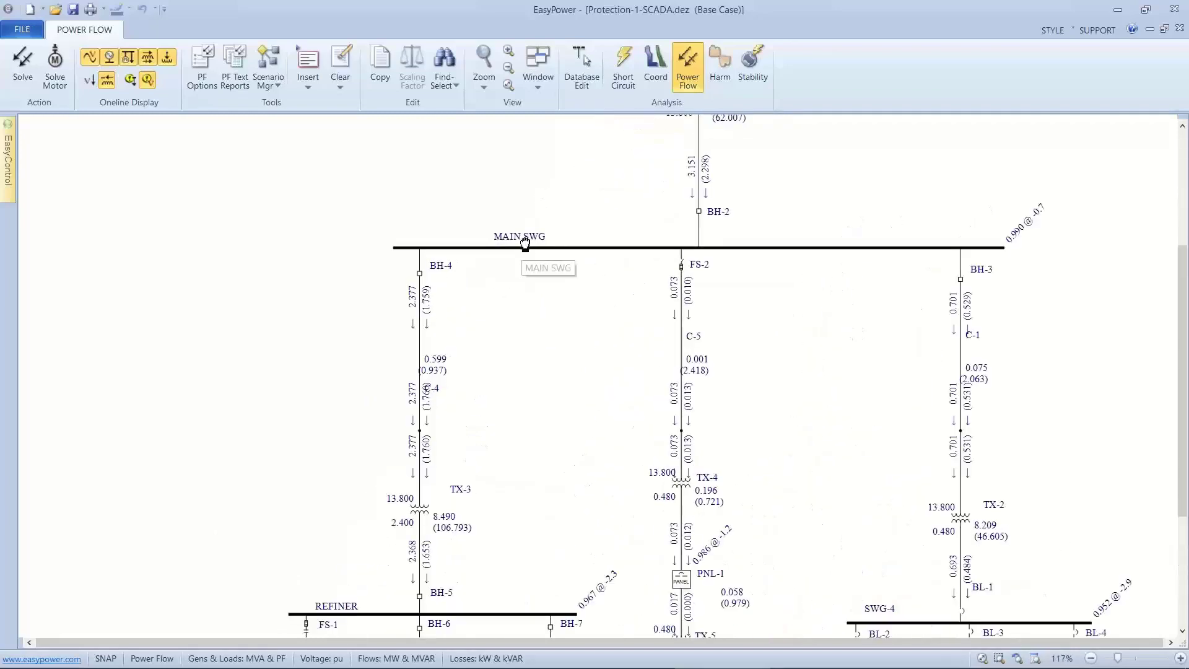
drag(526, 243, 560, 152)
drag(504, 281, 523, 182)
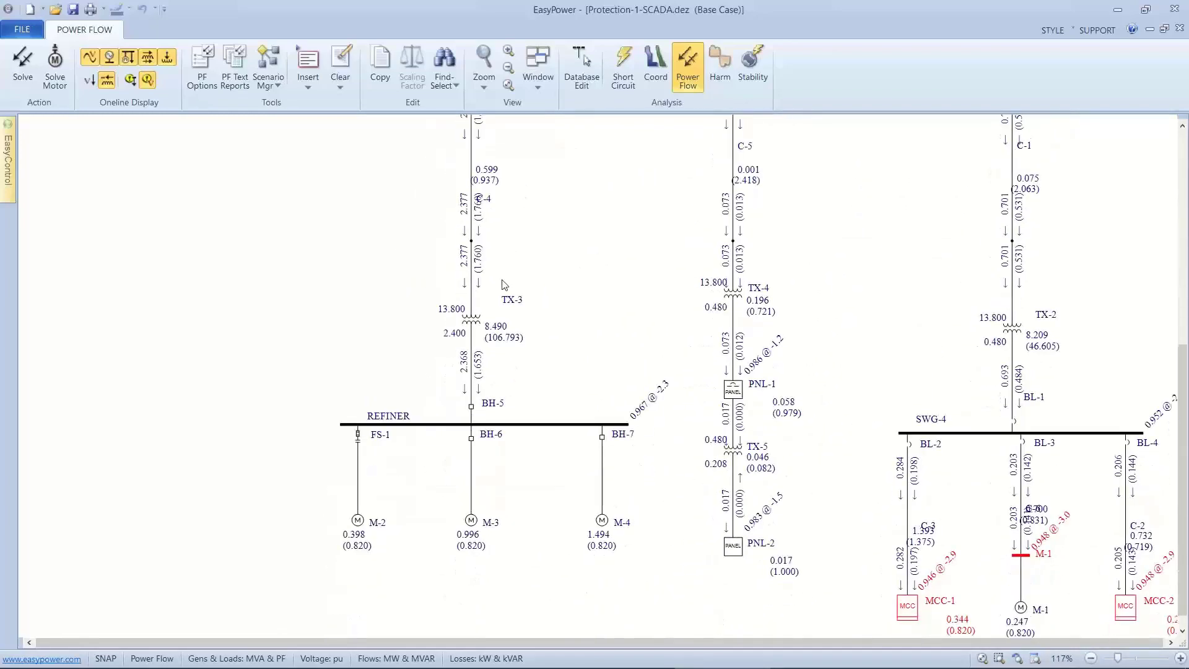
scroll(504, 285, up, 2)
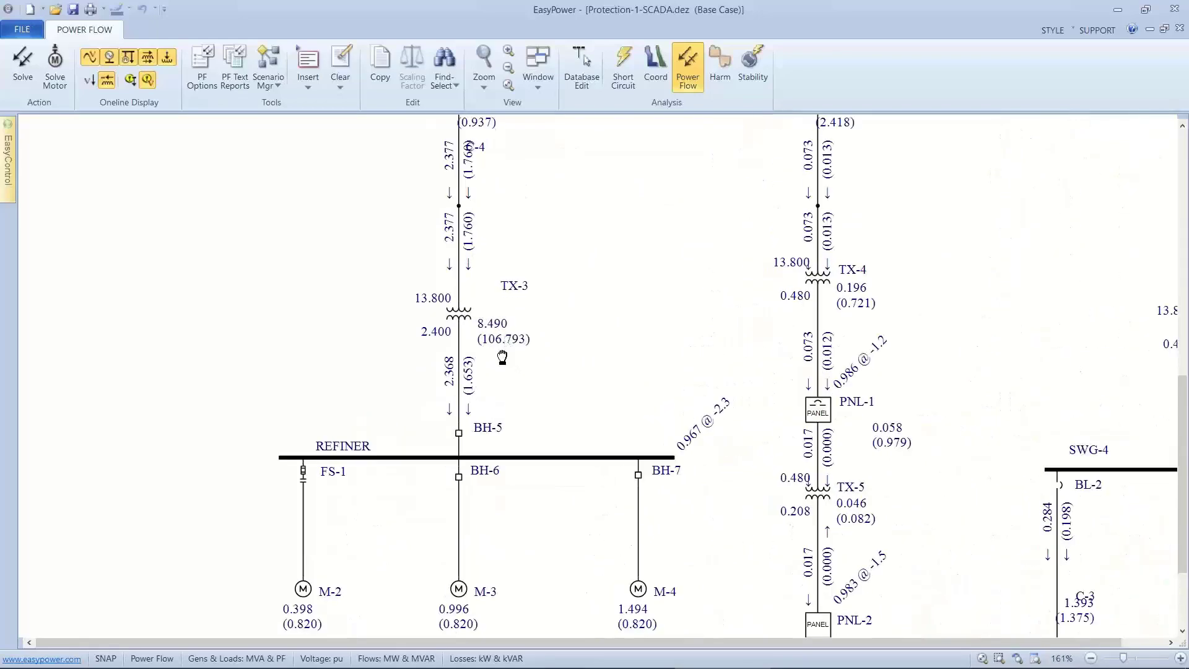
drag(503, 358, 511, 235)
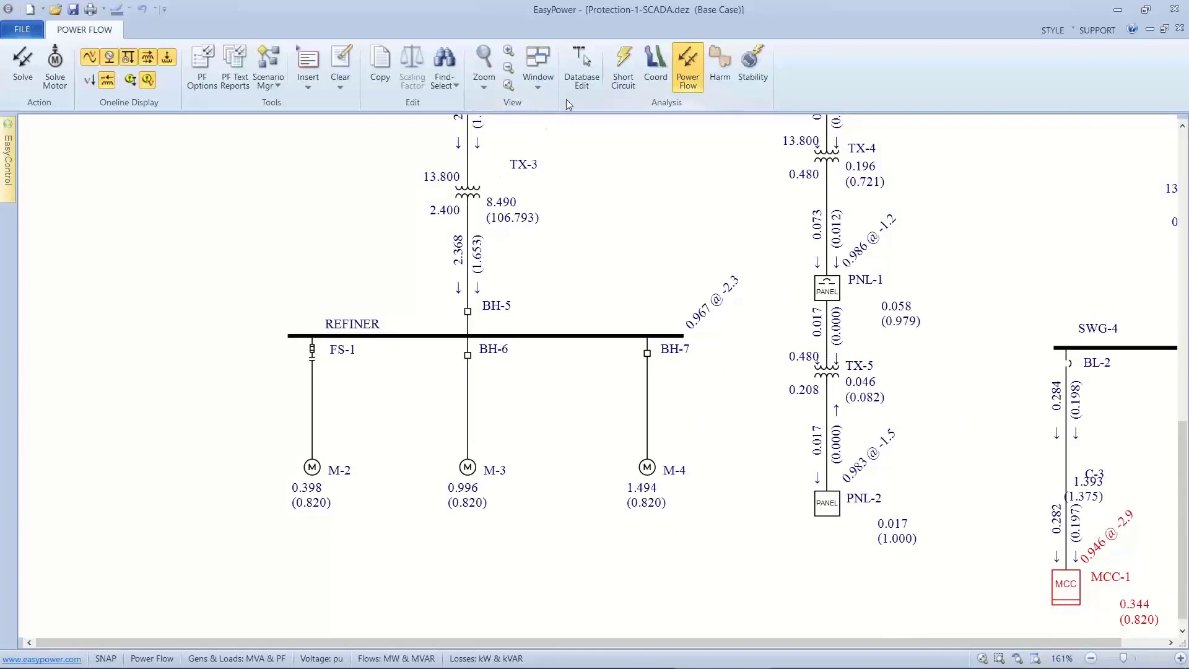
click(576, 79)
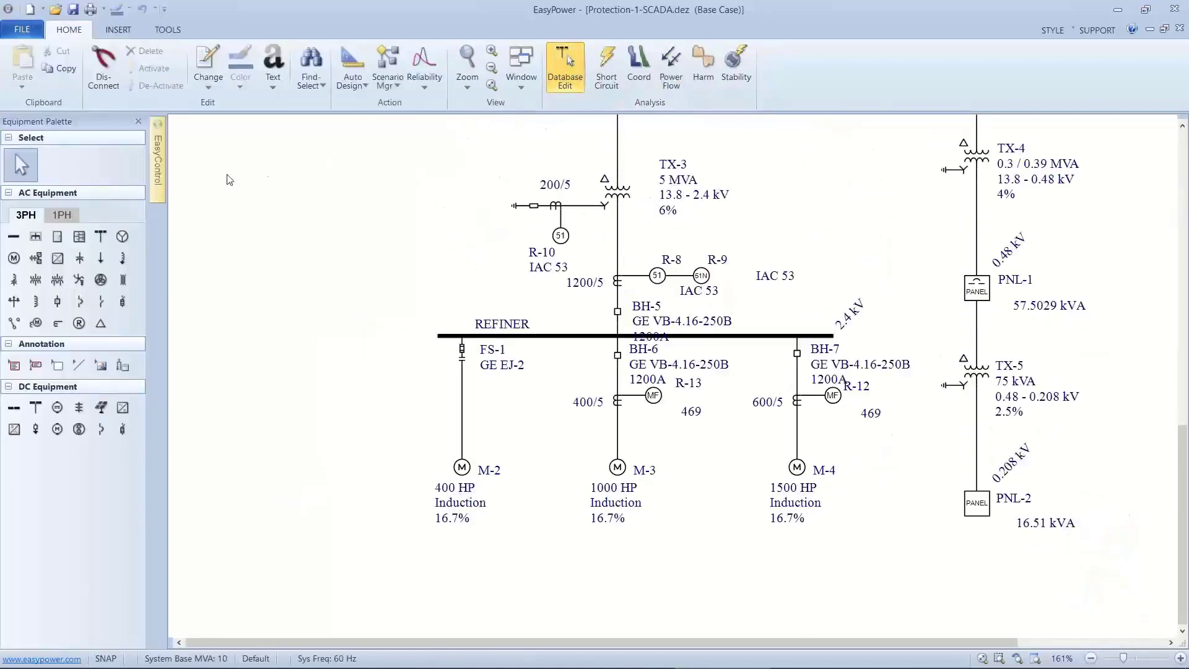
click(80, 258)
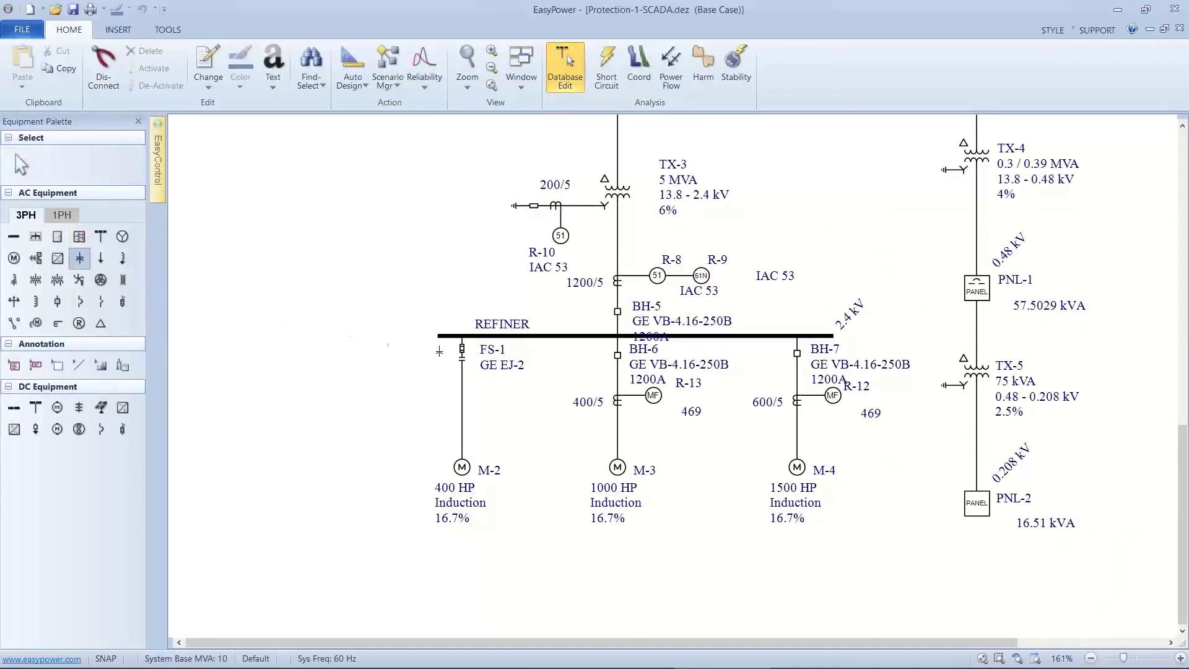
click(533, 342)
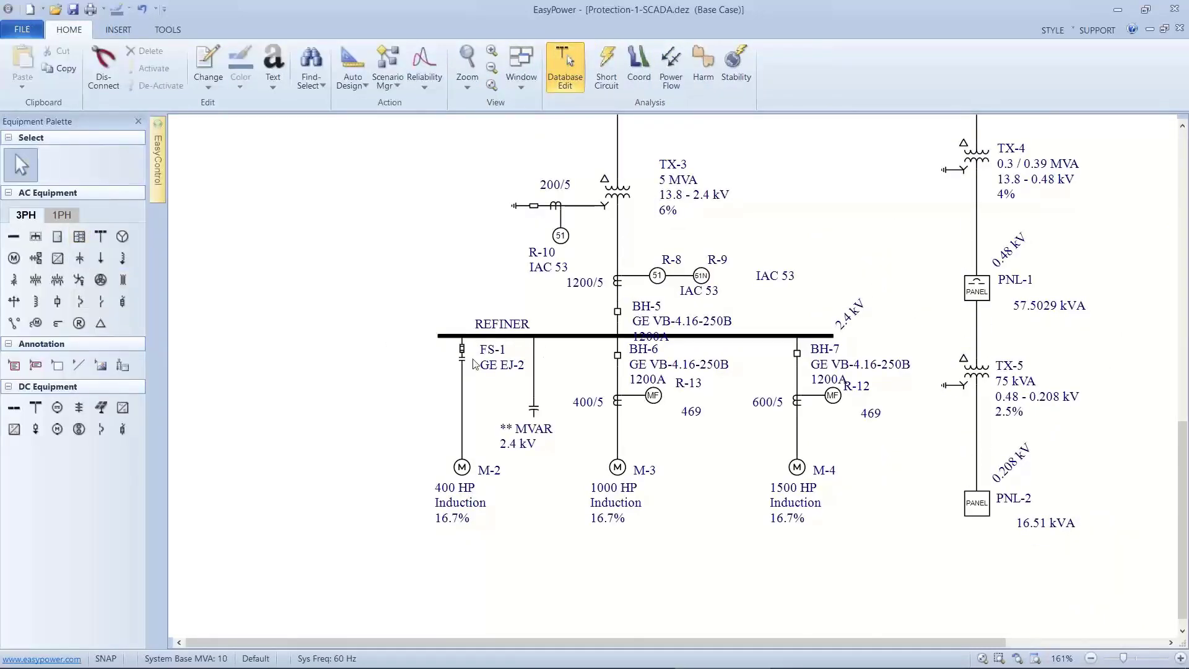
click(103, 302)
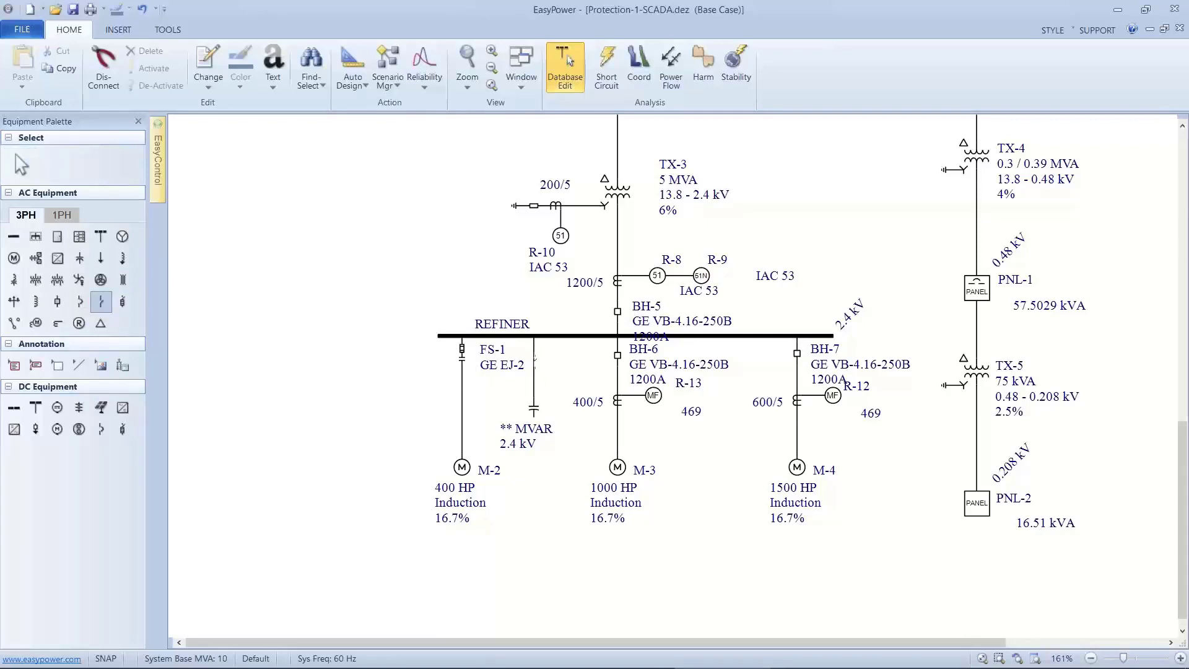
click(535, 358)
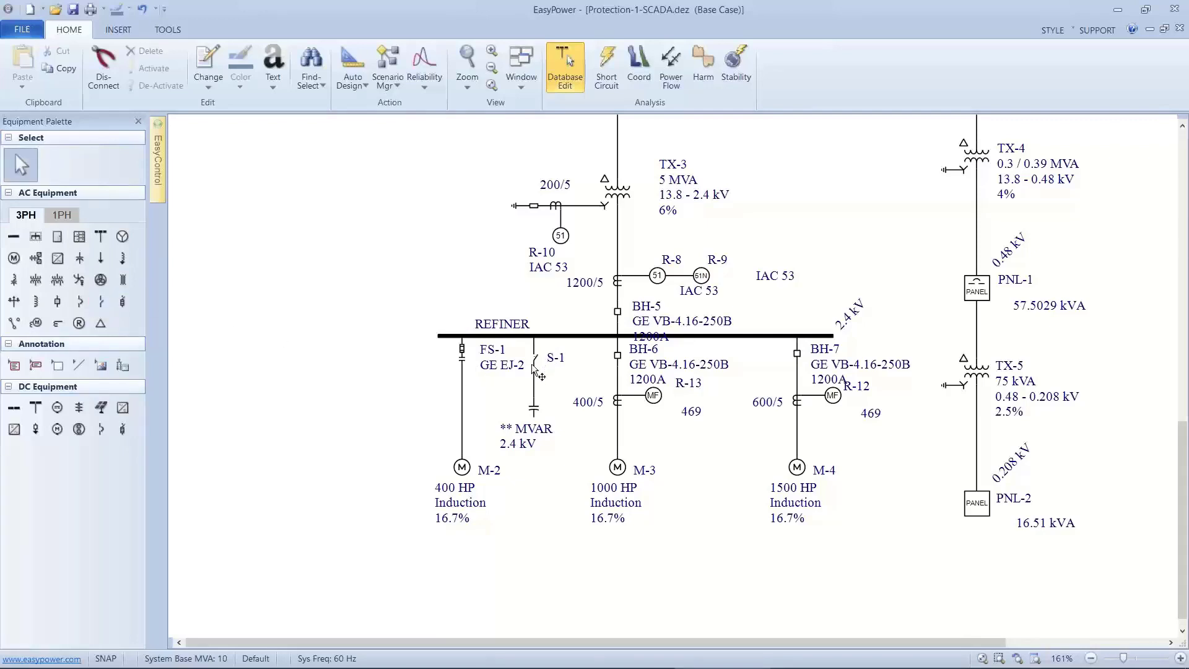
Set the rated size of the new capacitor on the REFINER bus to 1.55 MVAR.
click(530, 407)
double_click(530, 407)
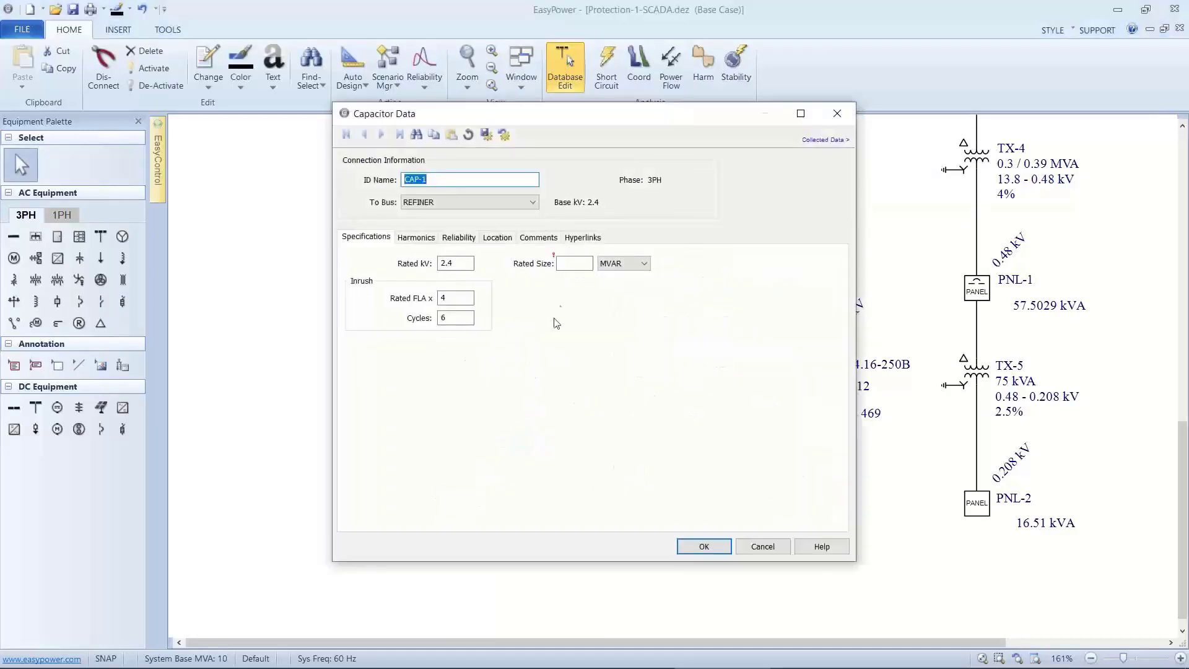
click(566, 264)
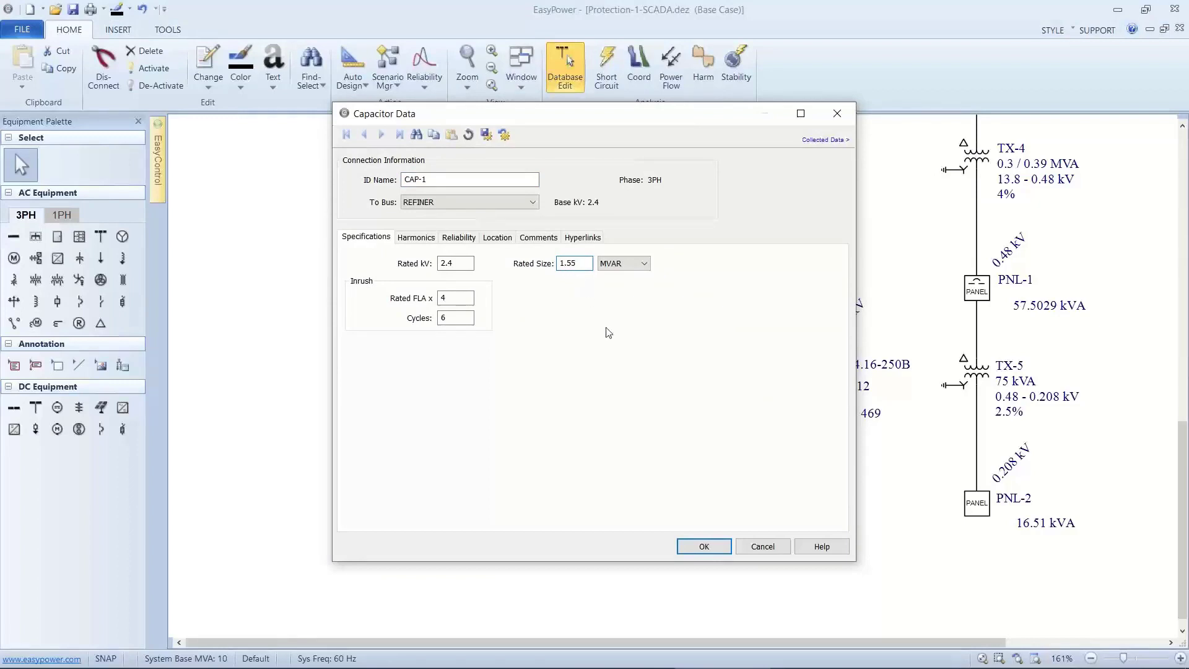
click(689, 546)
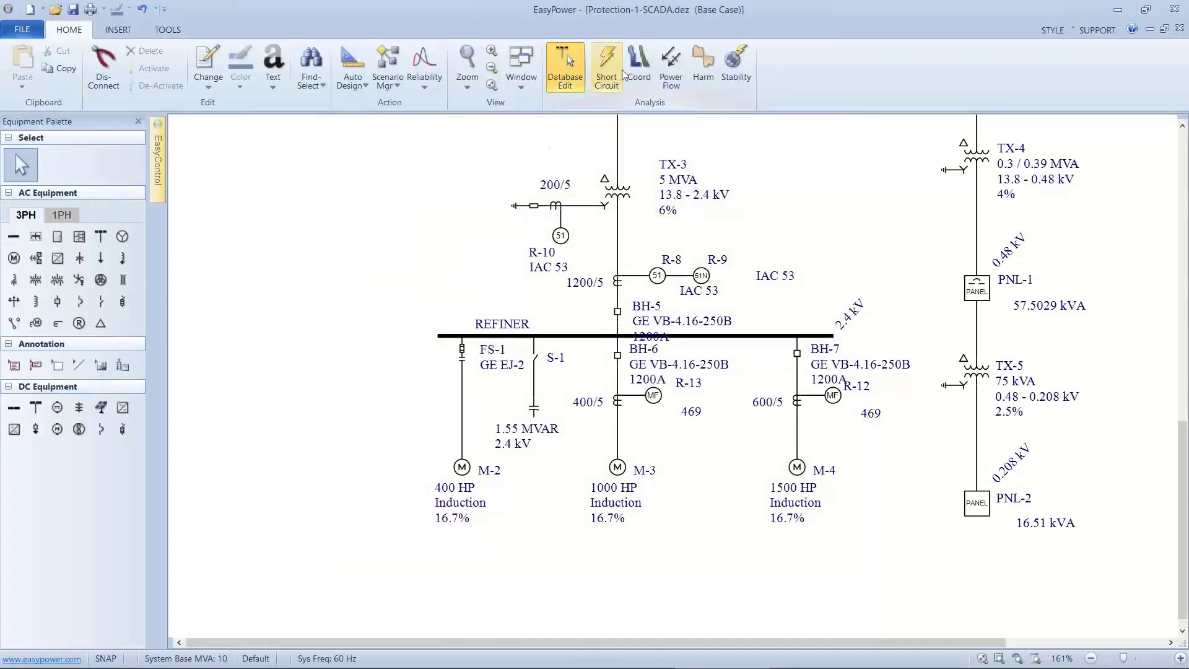
Solve the power flow with the capacitor in service and check the power factor of the PSE - SOUTH utility supply.
click(671, 67)
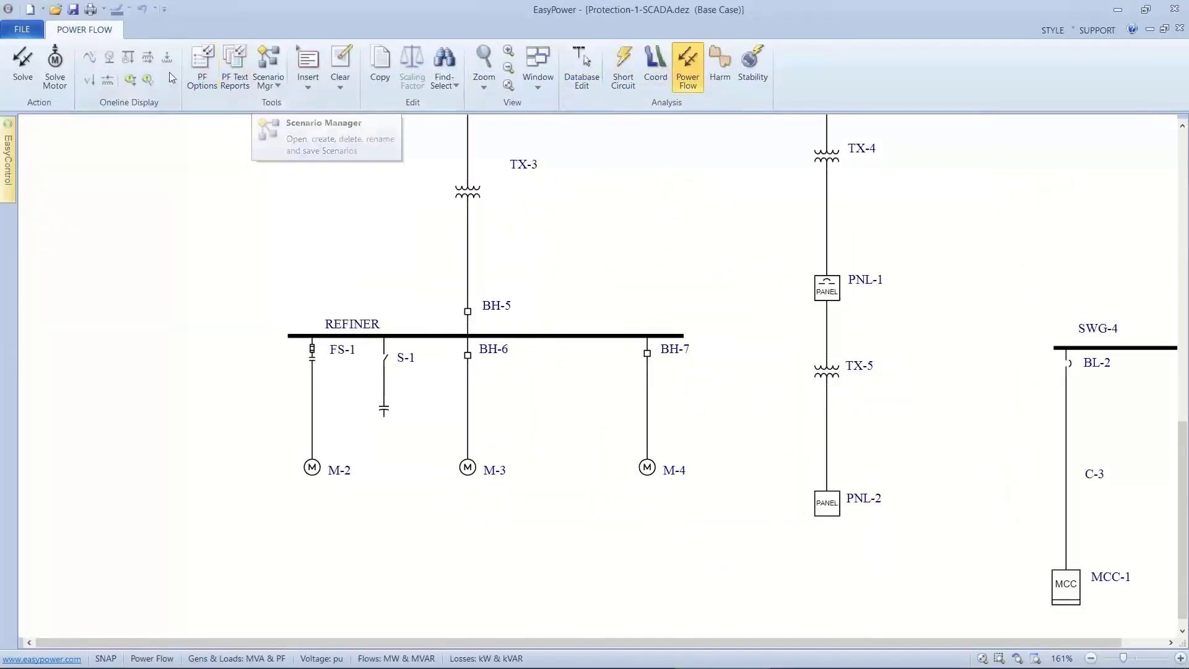
click(23, 62)
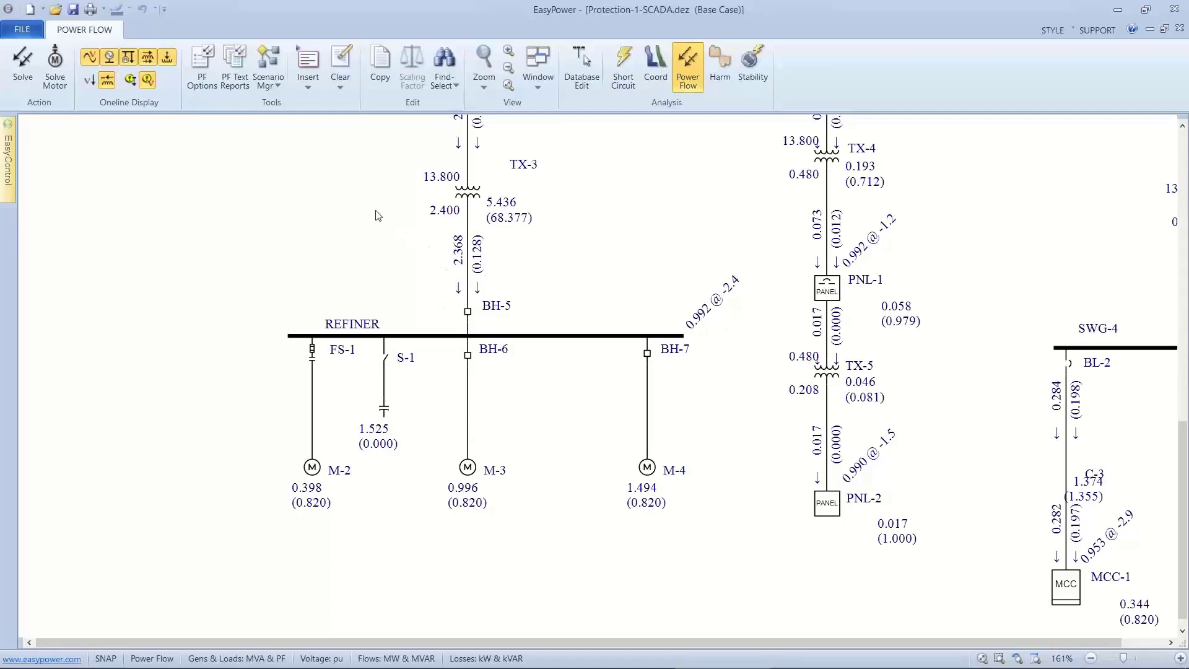
scroll(378, 235, up, 5)
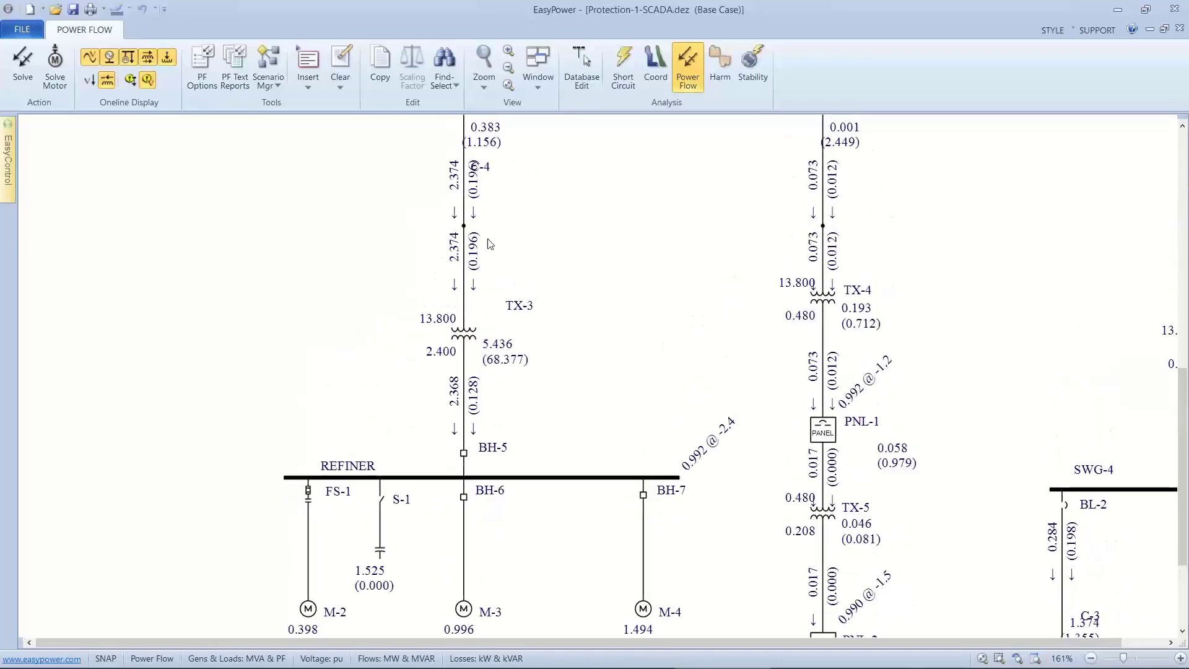
drag(539, 268, 452, 446)
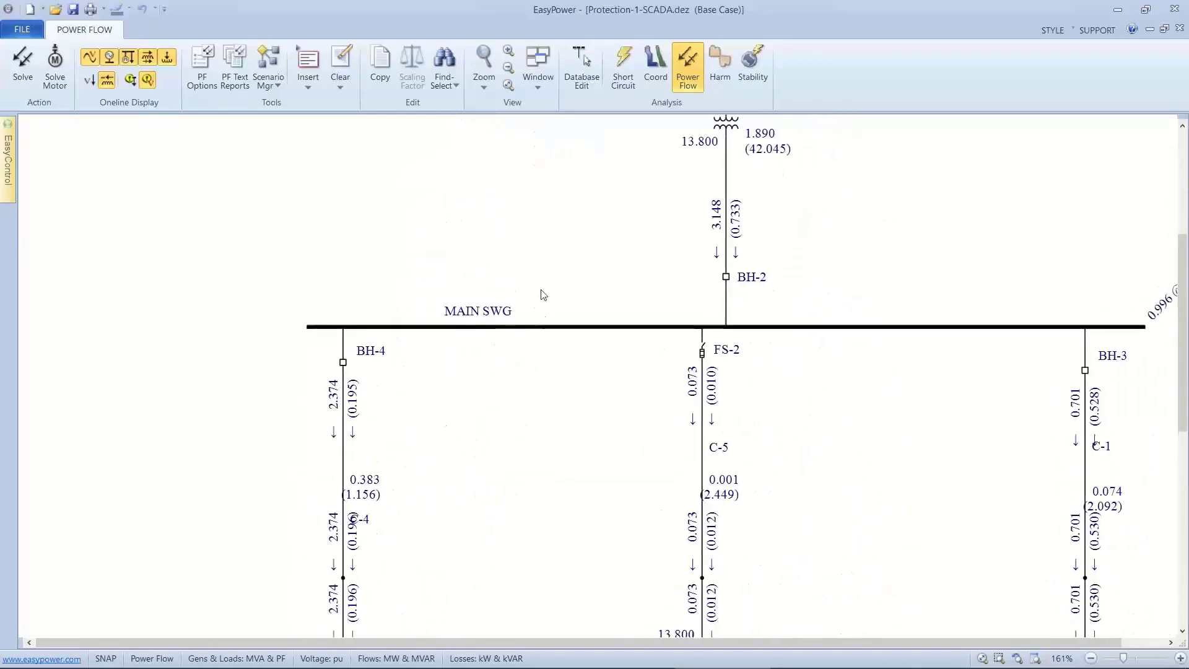
drag(539, 295, 469, 452)
drag(573, 325, 587, 389)
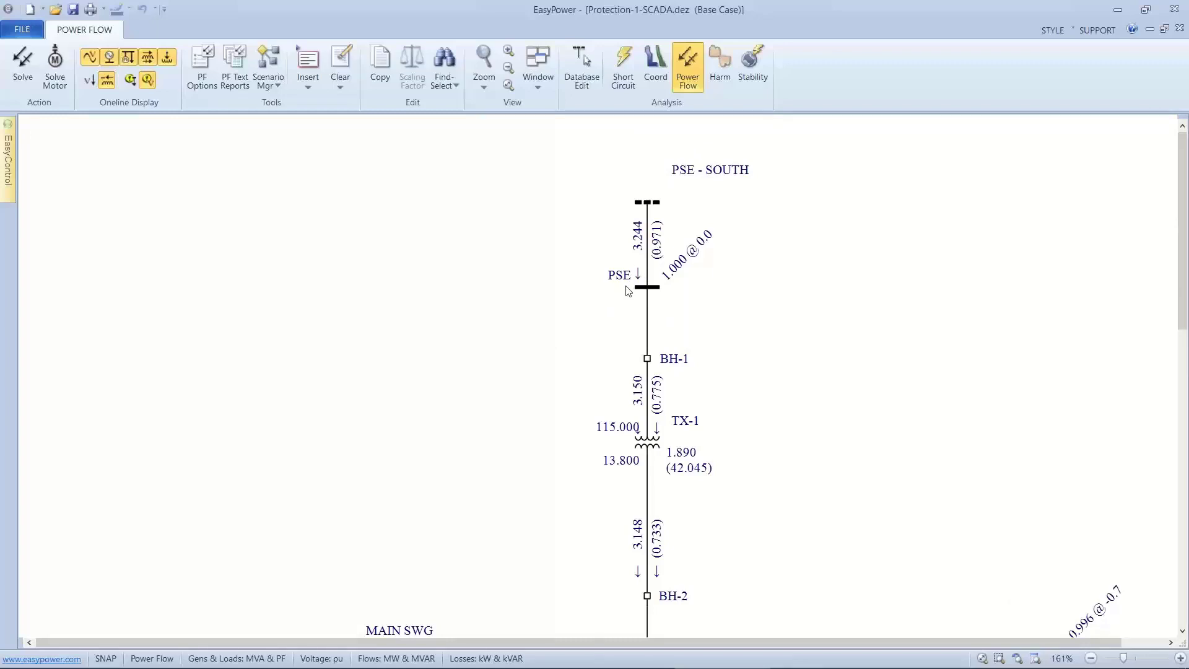
Open breakers BH-6 and BH-7 on the REFINER bus to take motors M-3 and M-4 out of service.
scroll(612, 372, down, 1)
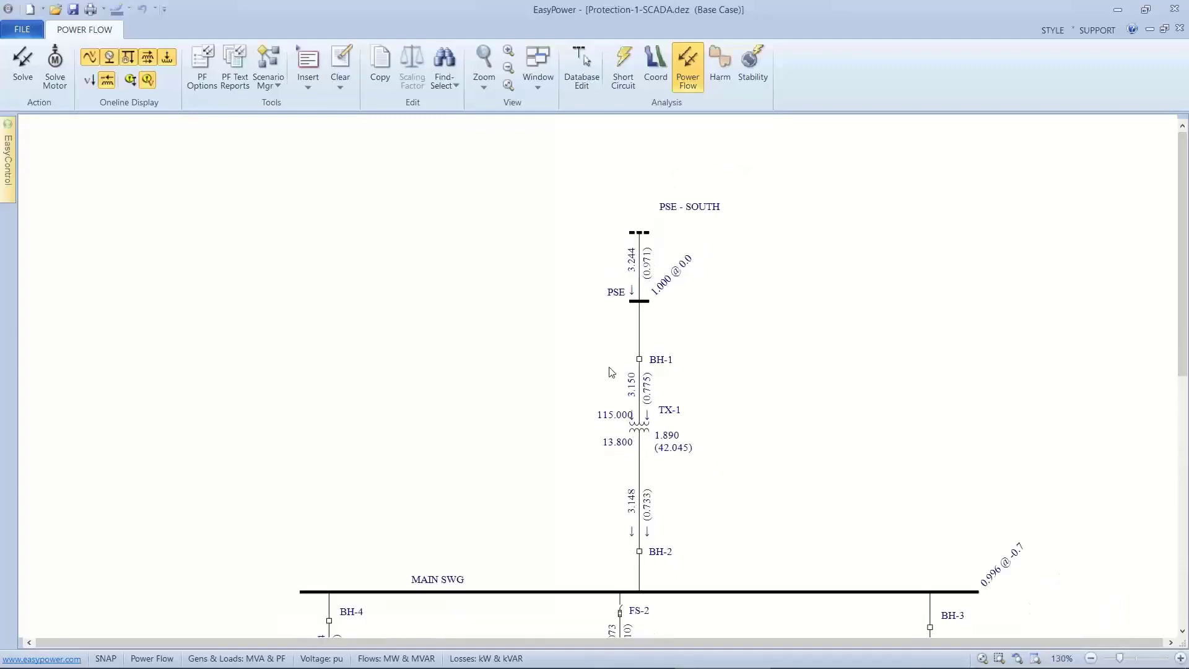
scroll(612, 372, down, 1)
drag(606, 371, 613, 233)
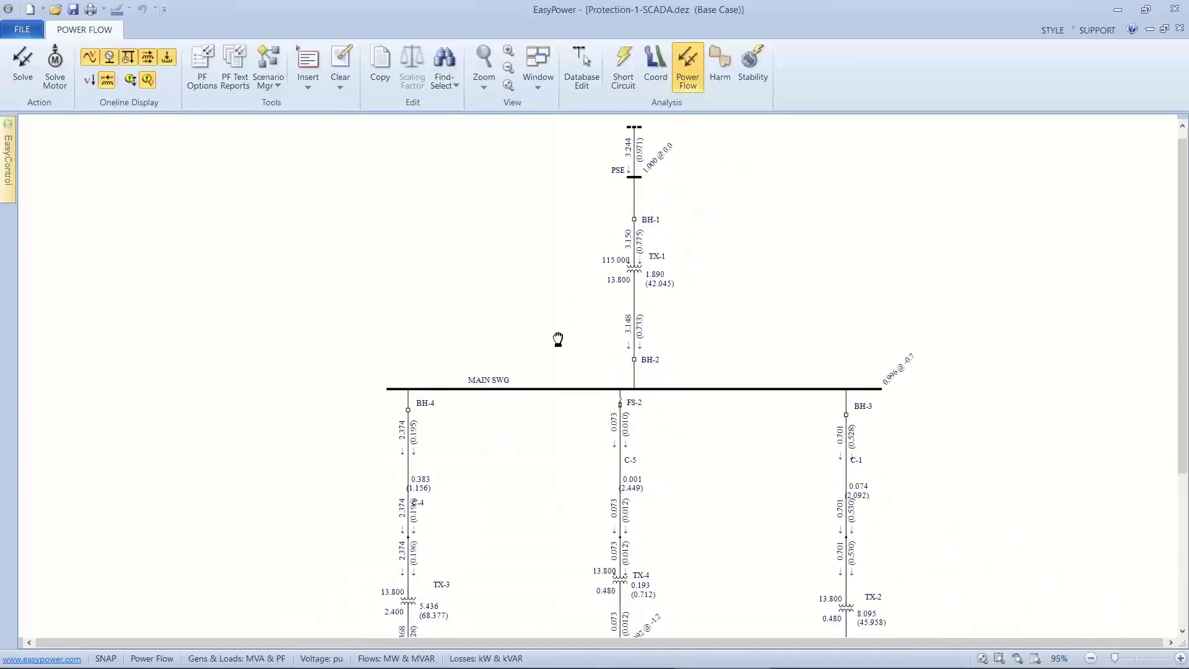
drag(558, 338, 576, 212)
drag(504, 345, 493, 202)
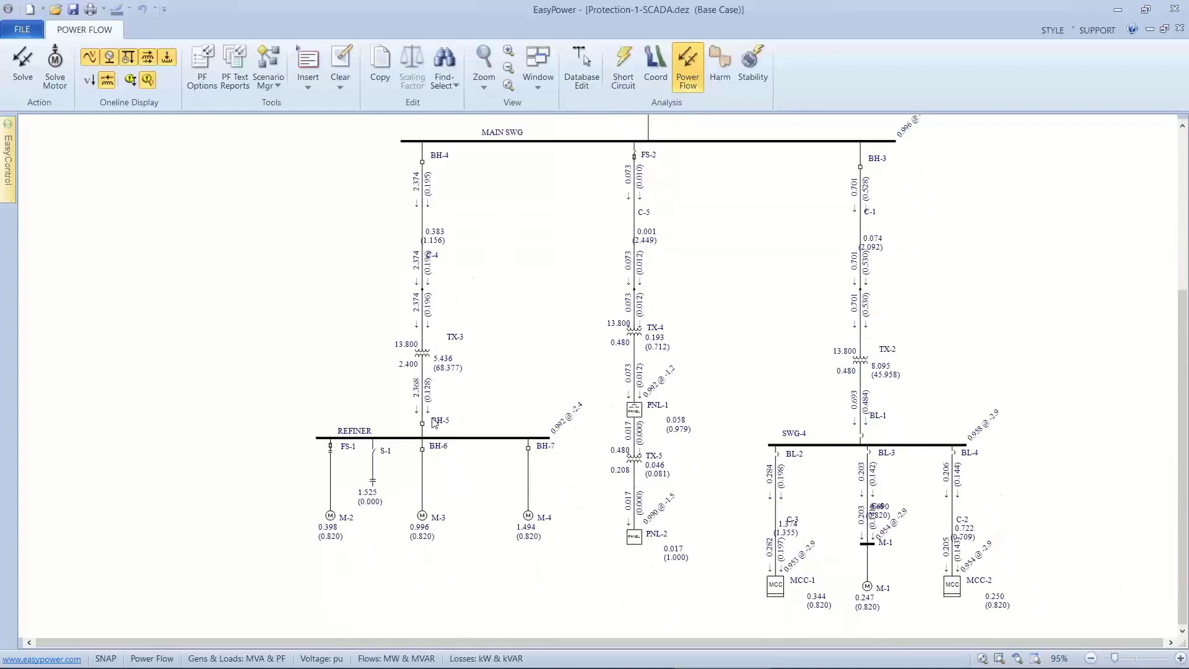
drag(434, 422, 452, 302)
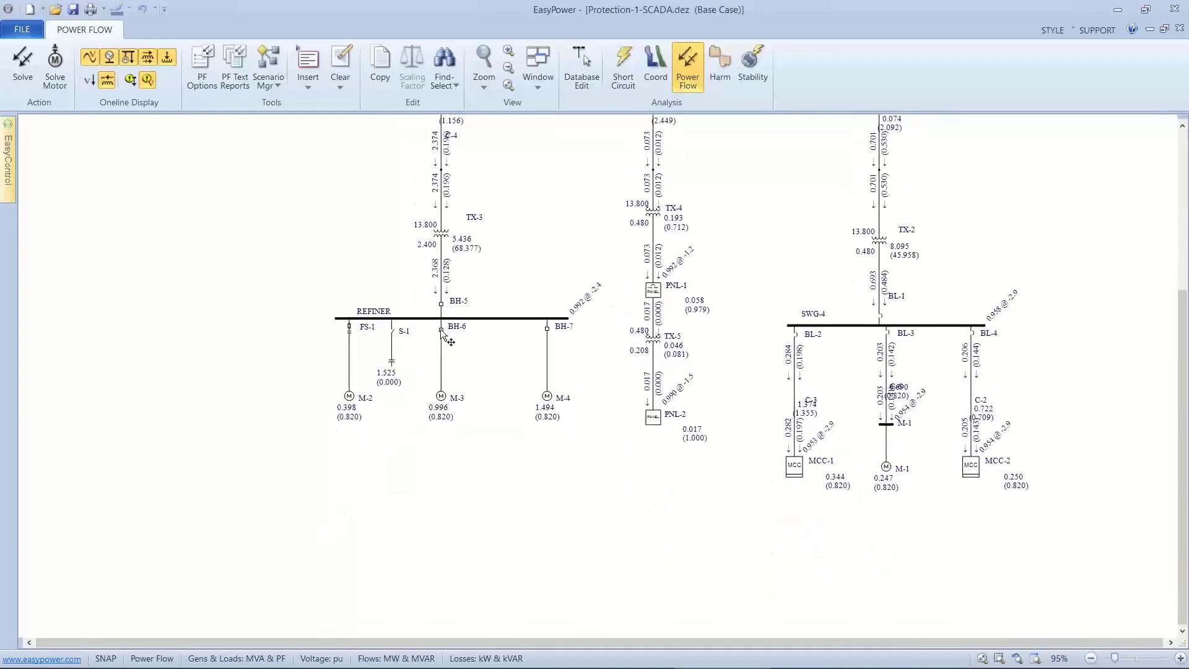
click(441, 330)
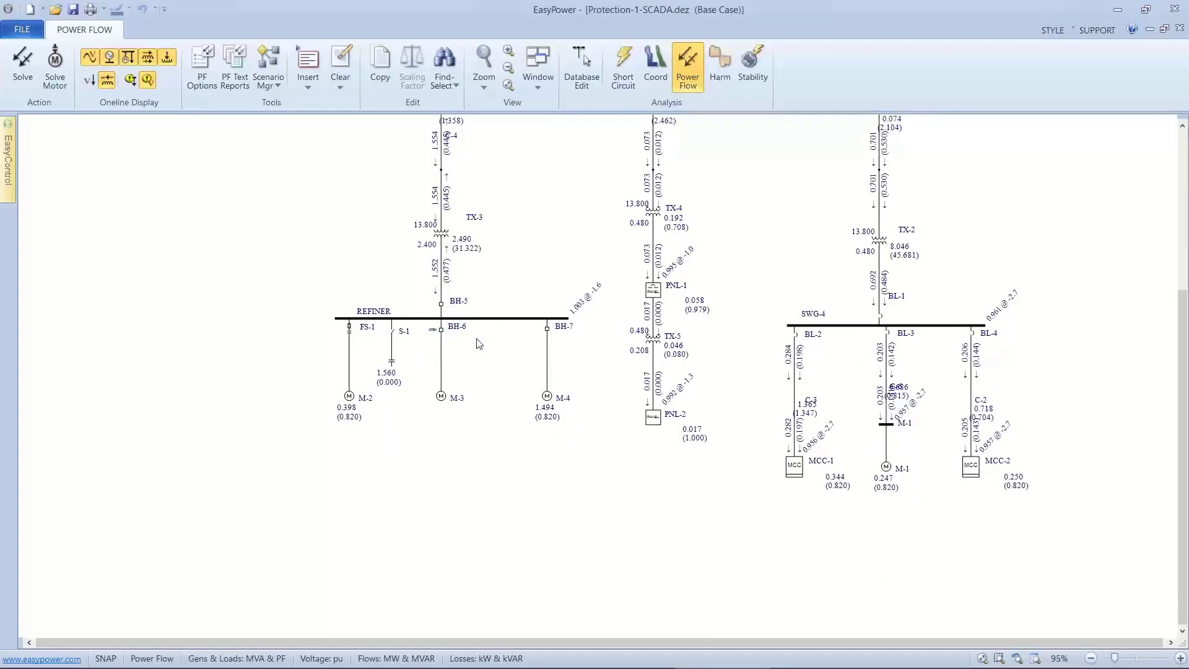
click(538, 330)
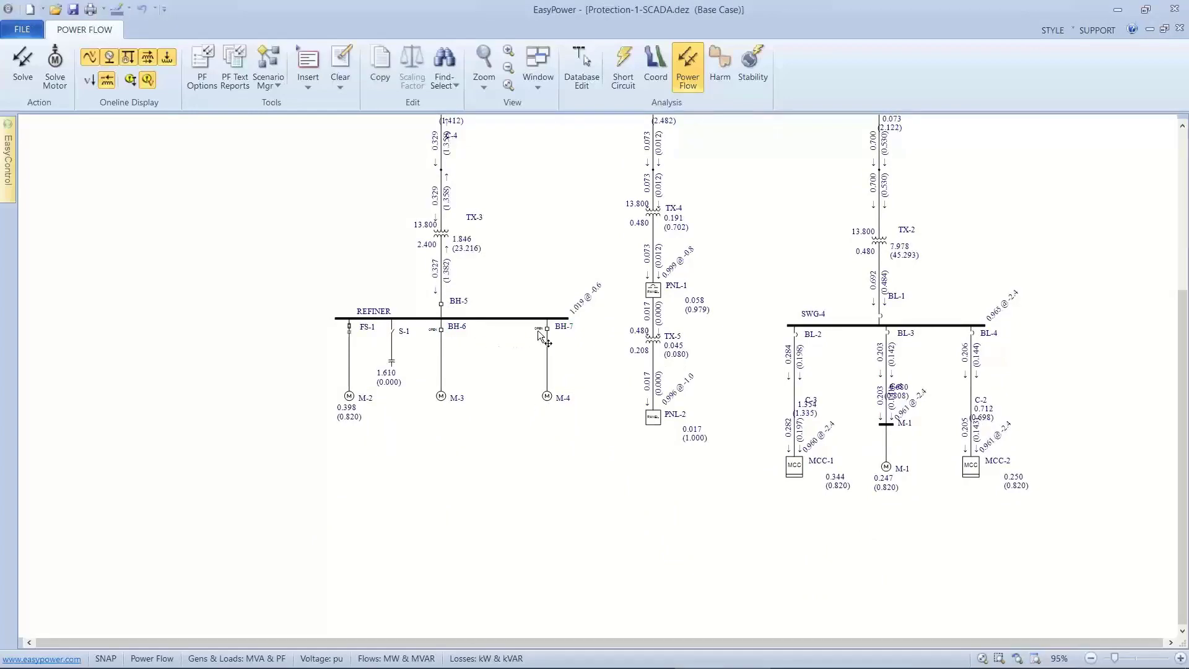
Examine the reactive power flow from the REFINER bus through TX-3, MAIN SWG and TX-1 up to the PSE - SOUTH utility.
scroll(483, 295, up, 4)
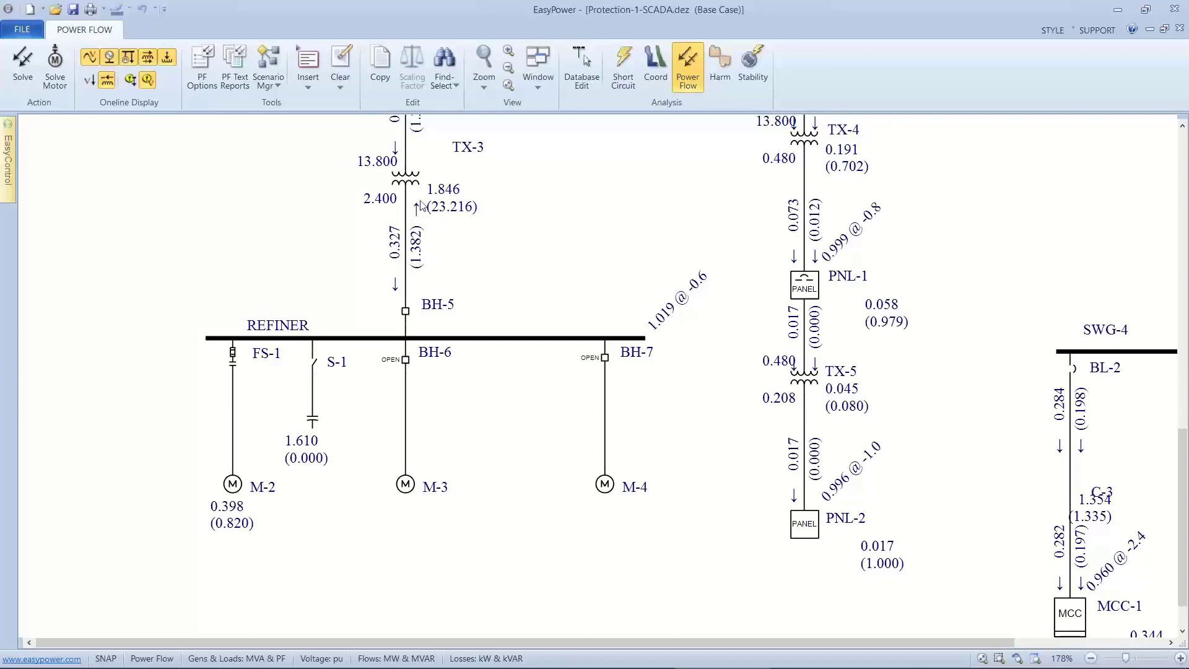
scroll(422, 204, up, 3)
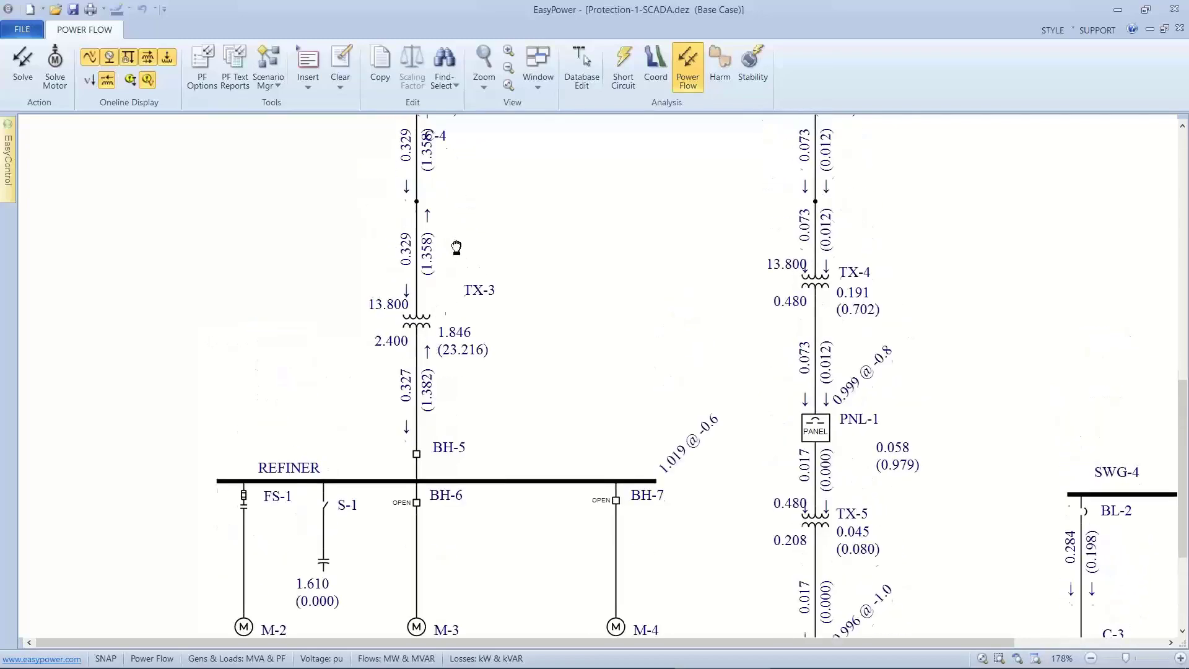
scroll(459, 311, up, 2)
scroll(489, 298, up, 5)
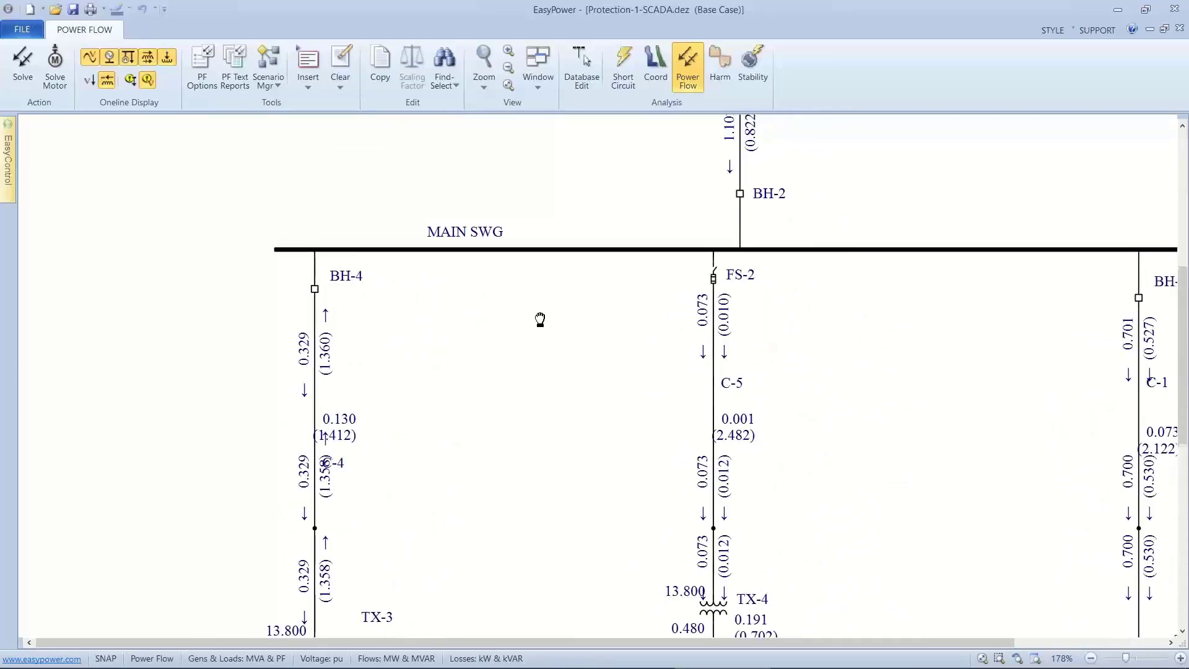
scroll(533, 319, up, 6)
scroll(526, 350, up, 4)
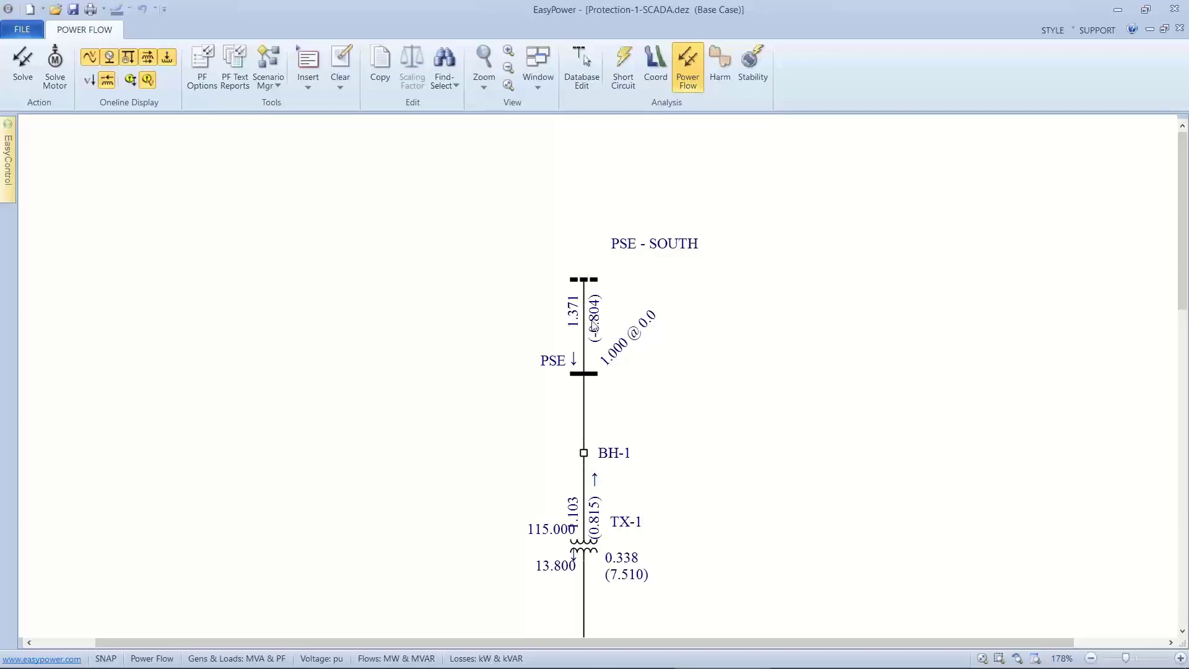
drag(521, 345, 533, 223)
scroll(430, 364, down, 2)
drag(424, 380, 486, 236)
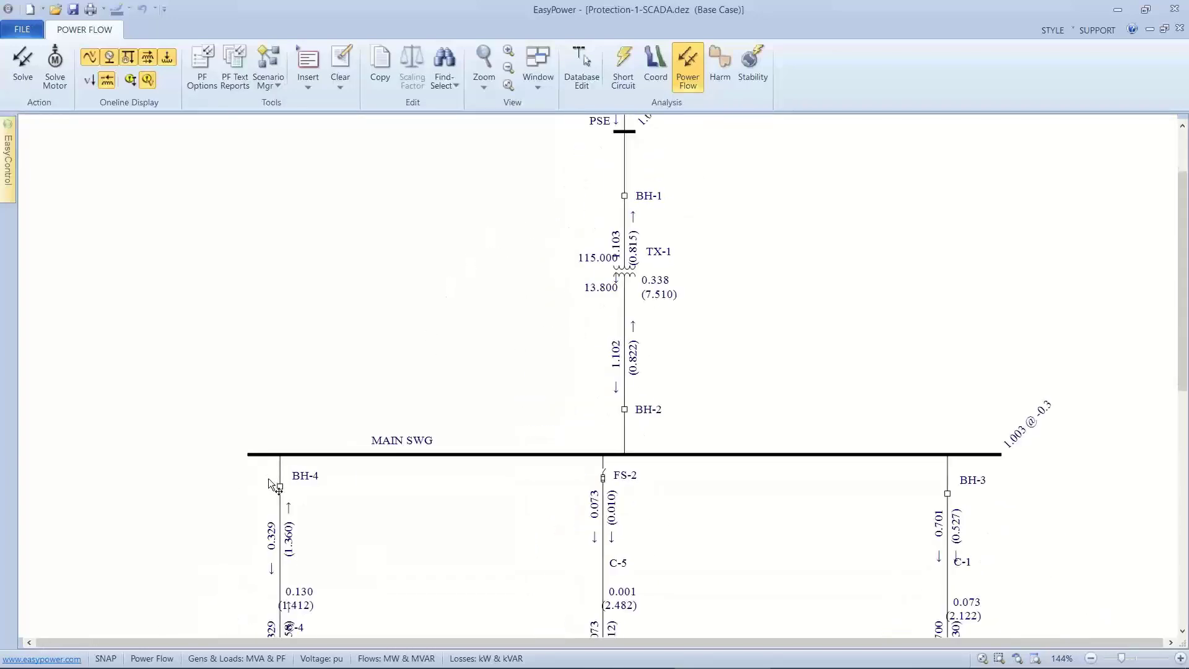
Return to Database Edit at the REFINER bus, saving the temporary changes to the database.
drag(499, 602, 629, 273)
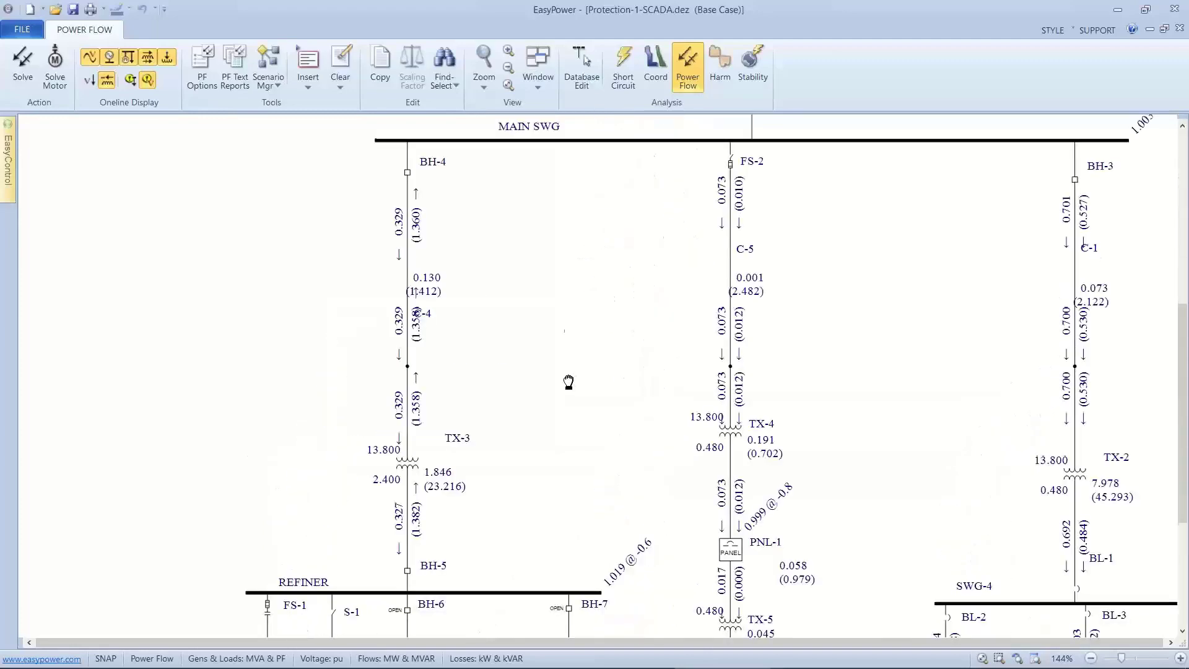
drag(568, 381, 574, 240)
drag(443, 401, 440, 314)
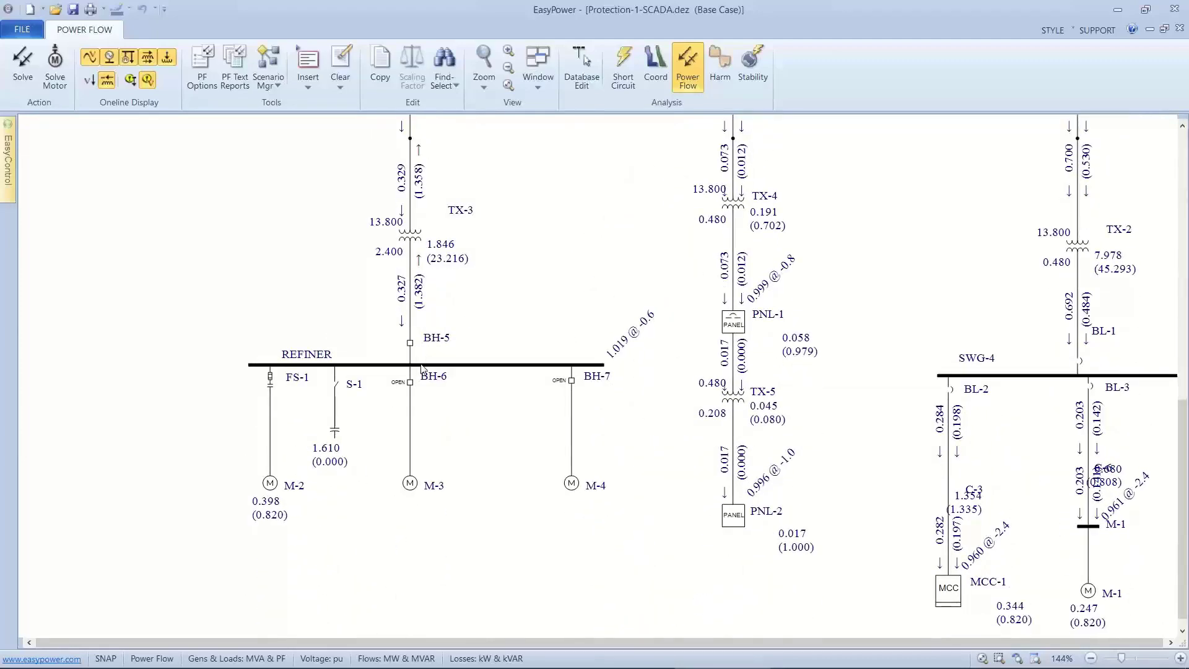
drag(414, 381, 456, 337)
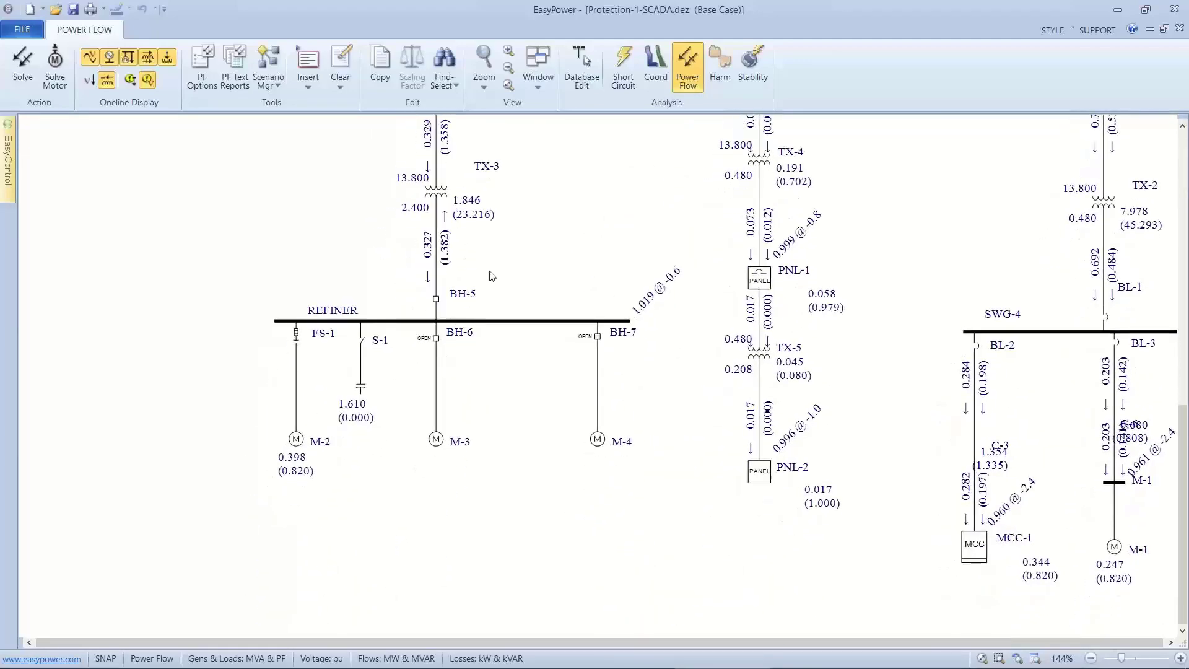
click(581, 65)
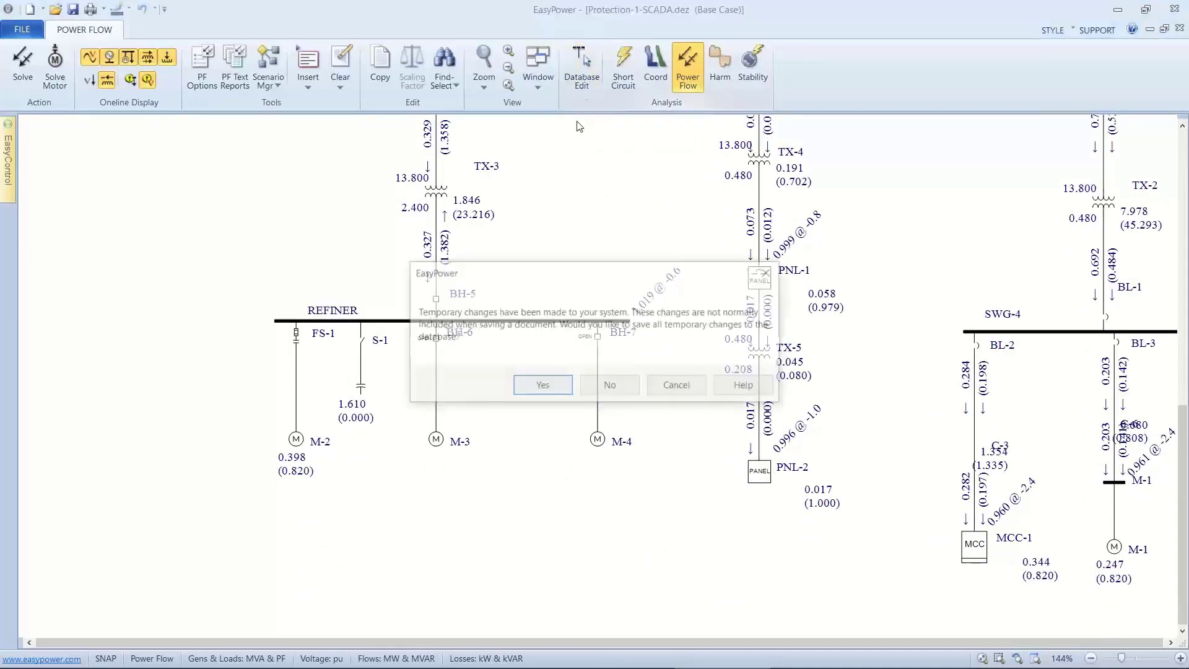
click(540, 386)
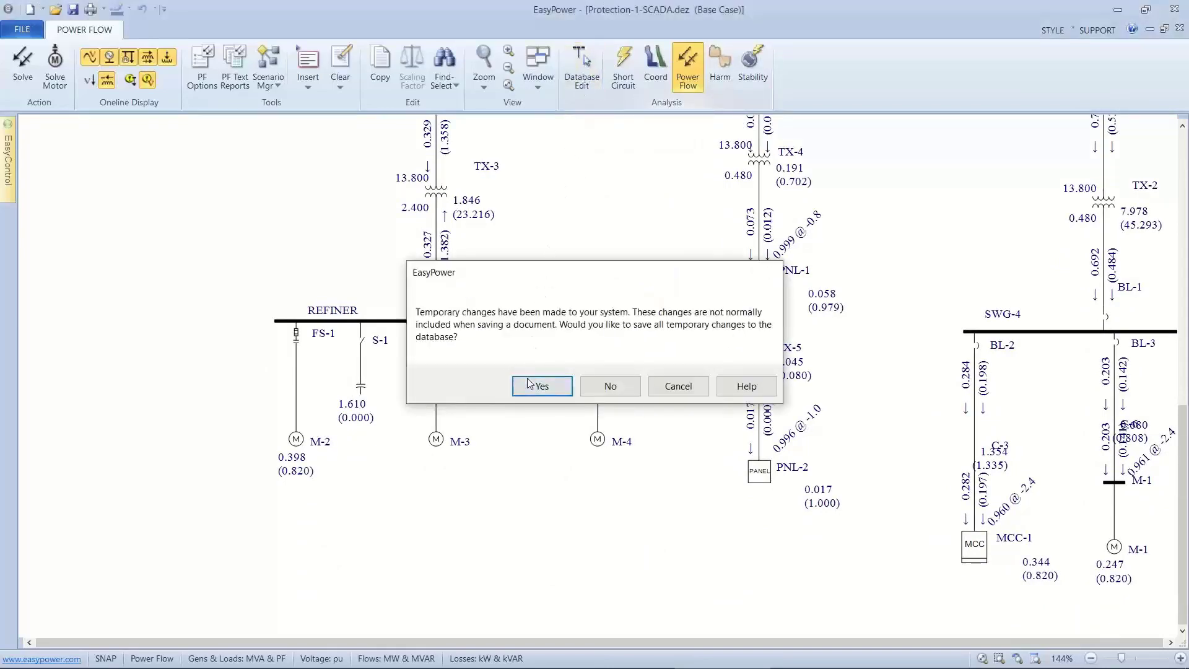
Add an adjustable frequency drive to motor M-3 on the REFINER bus and recalculate its ANSI short-circuit impedance.
double_click(586, 440)
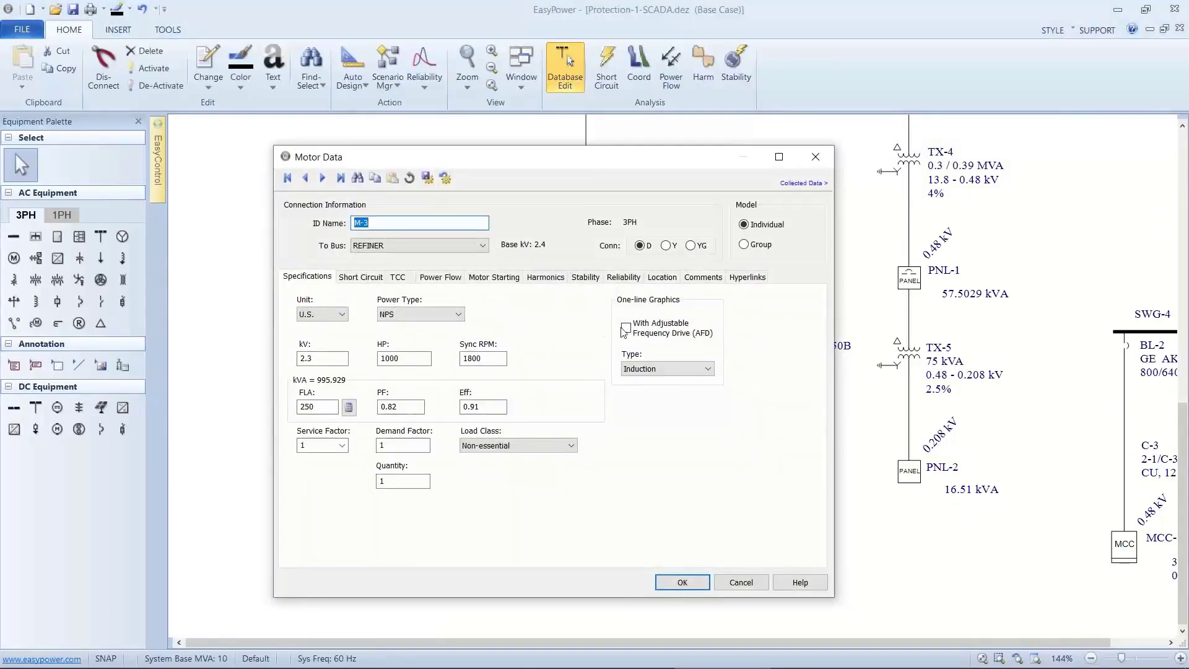
click(626, 328)
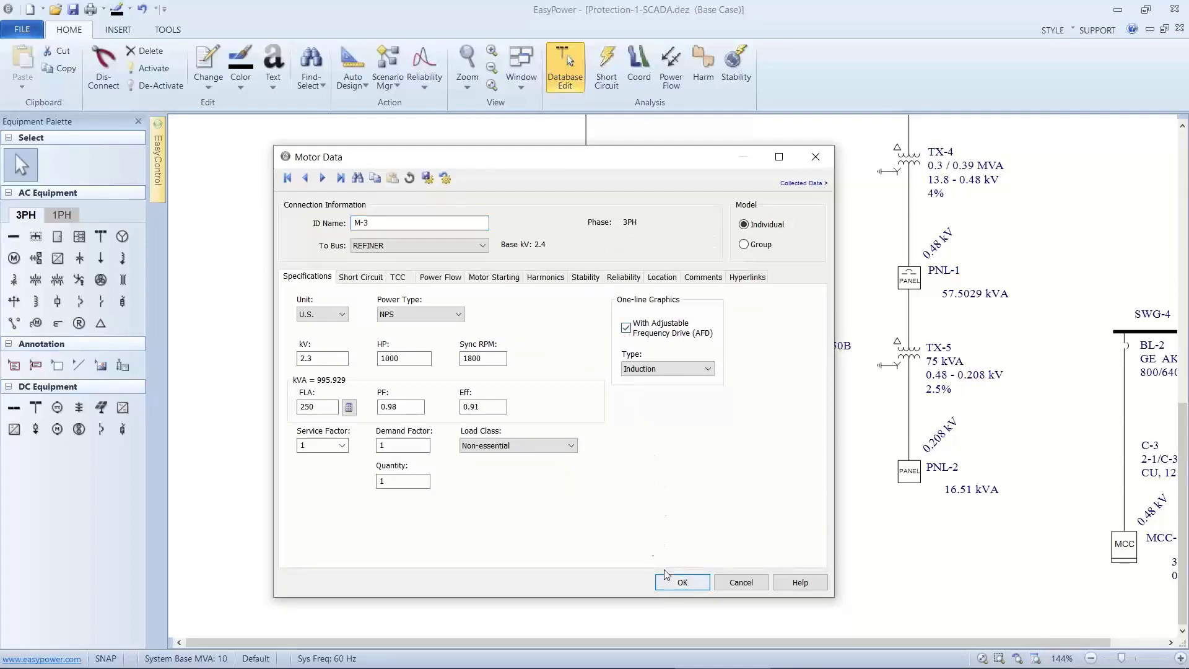
click(374, 277)
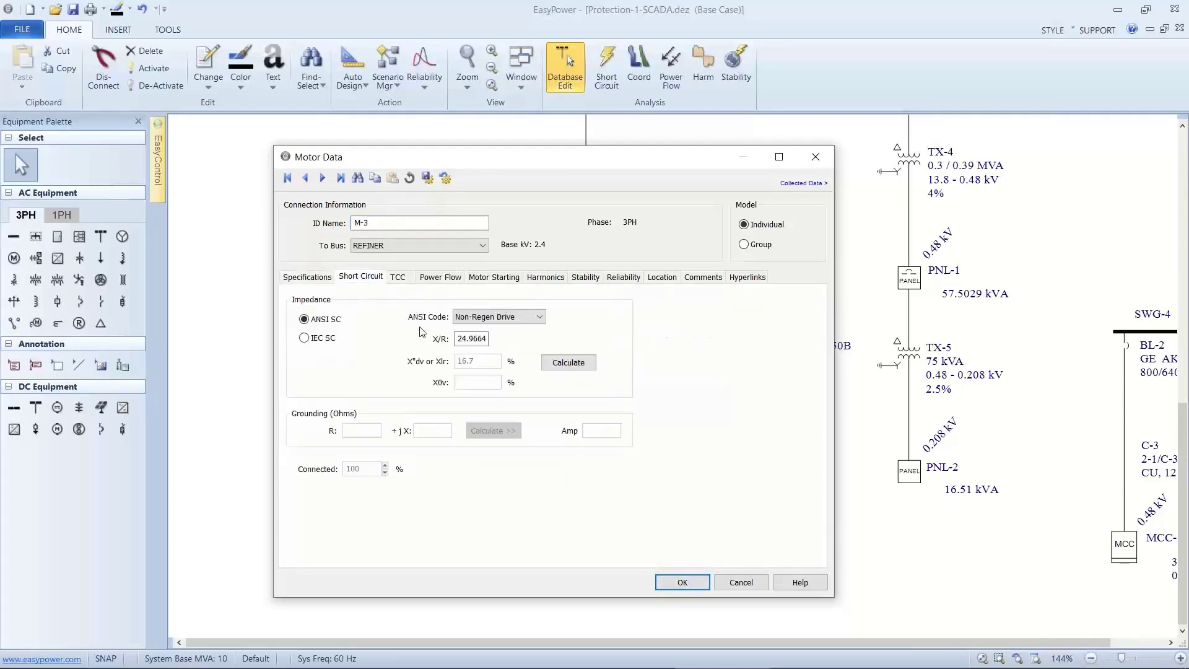
click(563, 366)
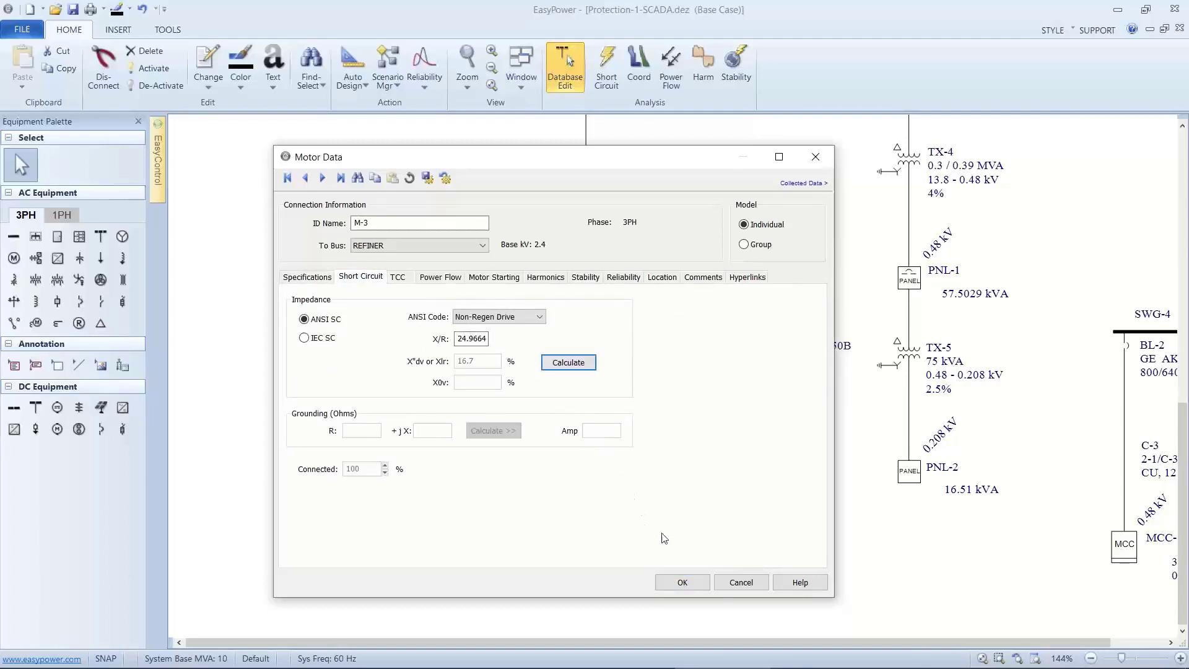
click(681, 581)
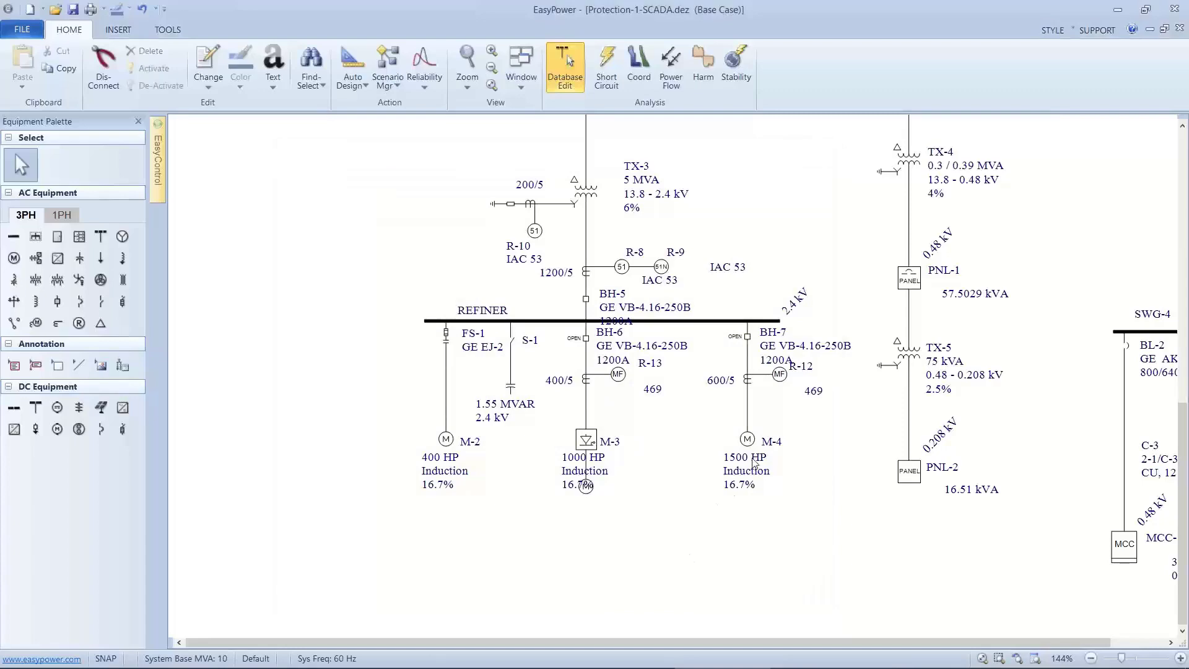
Equip the 1500 HP motor M-4 on the REFINER bus with an adjustable frequency drive.
double_click(749, 441)
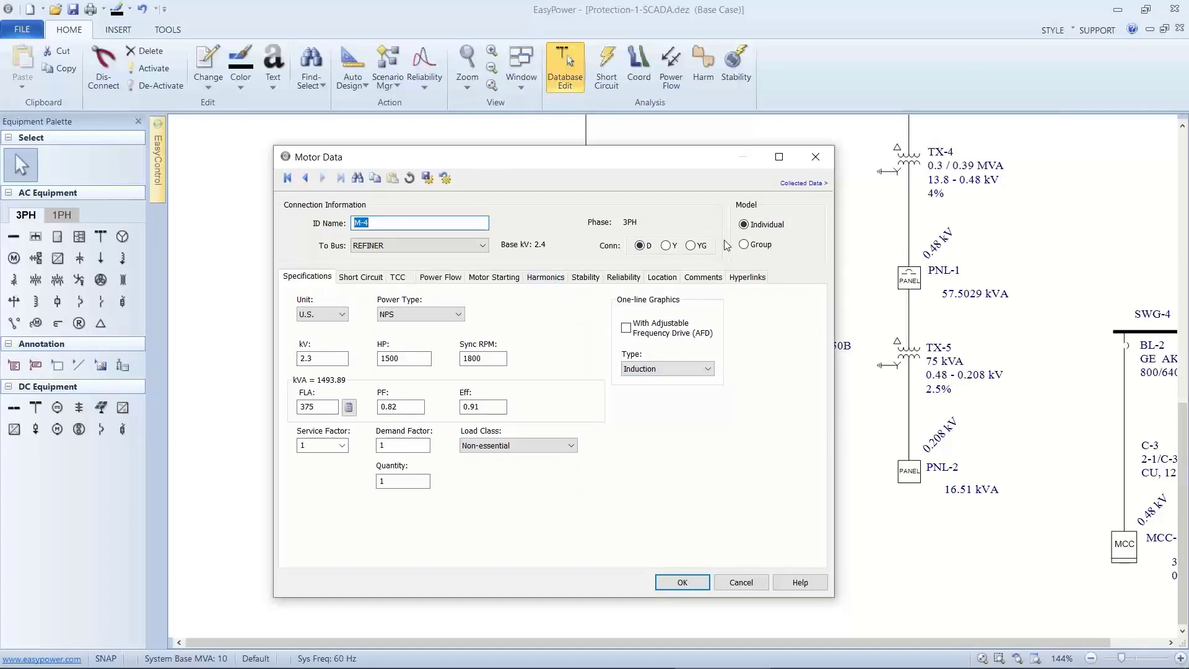
click(626, 327)
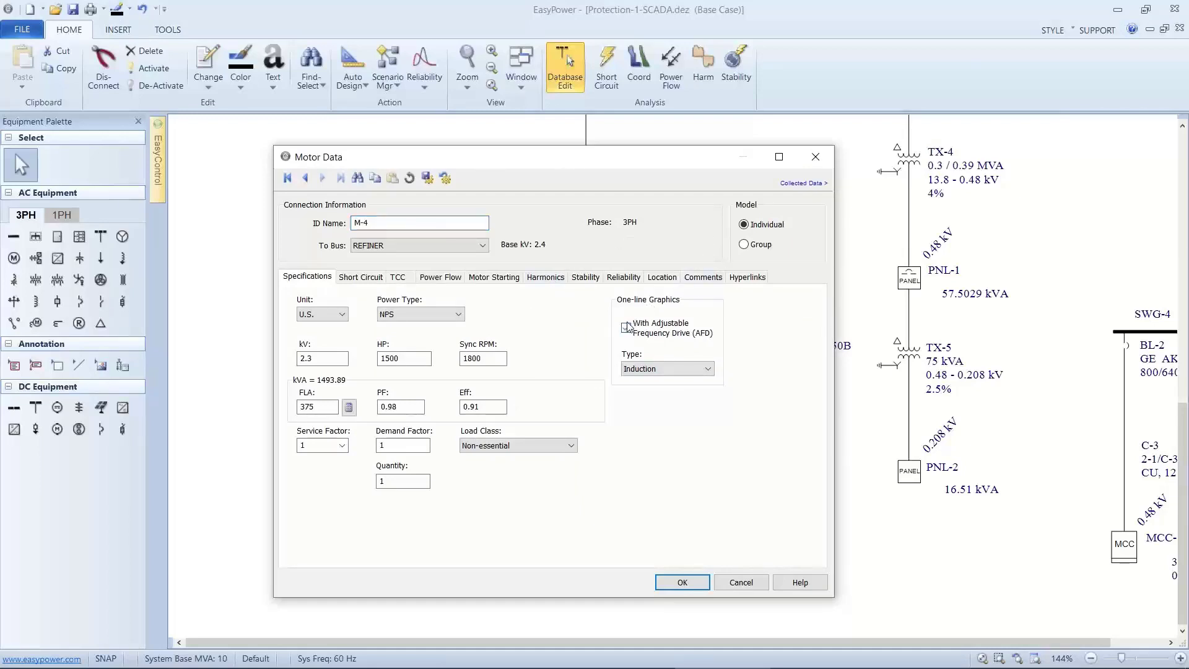
click(678, 580)
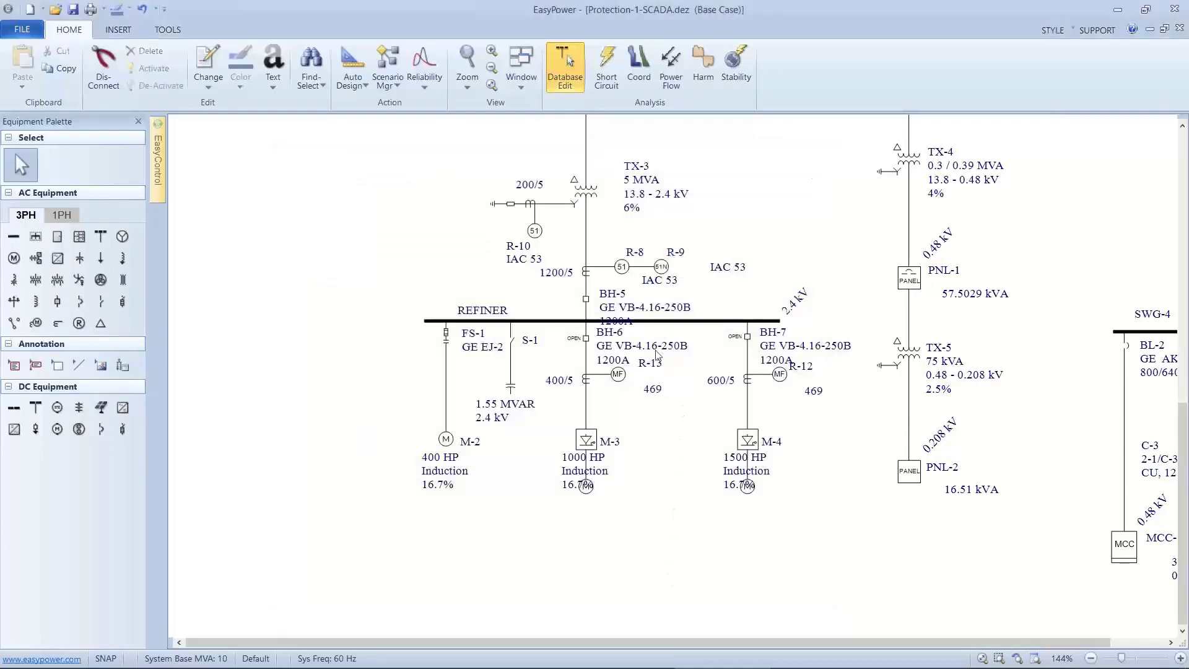
Solve the power flow with breakers BH-6 and BH-7 closed and the REFINER capacitor switch S-1 open.
click(671, 68)
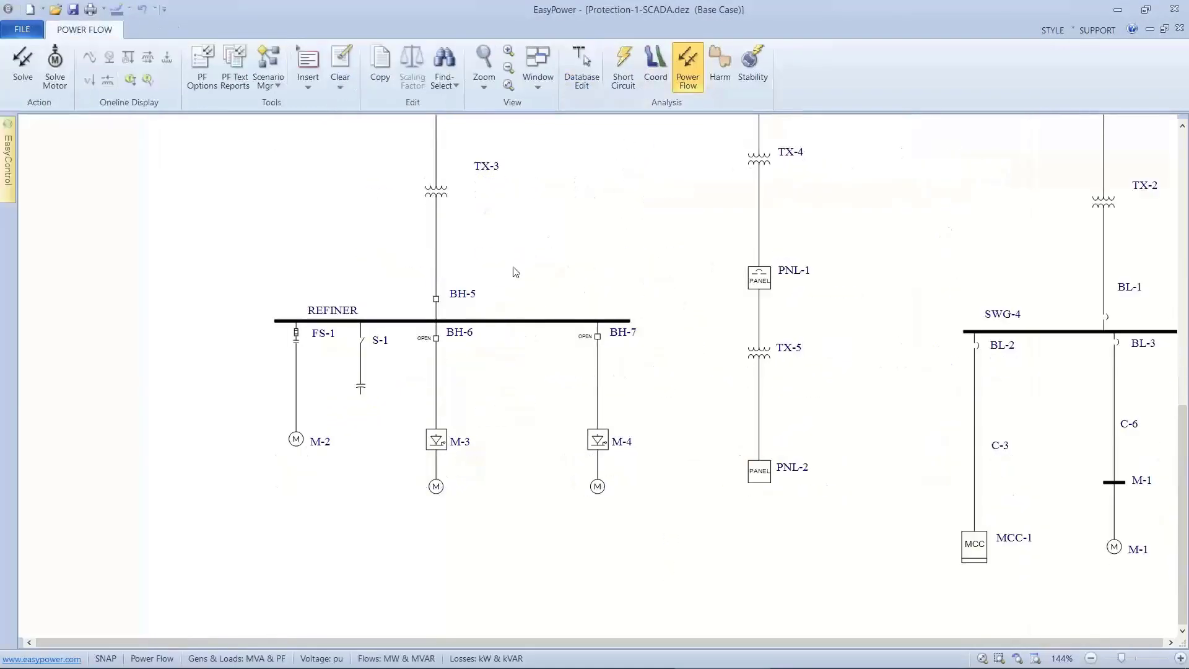
click(435, 337)
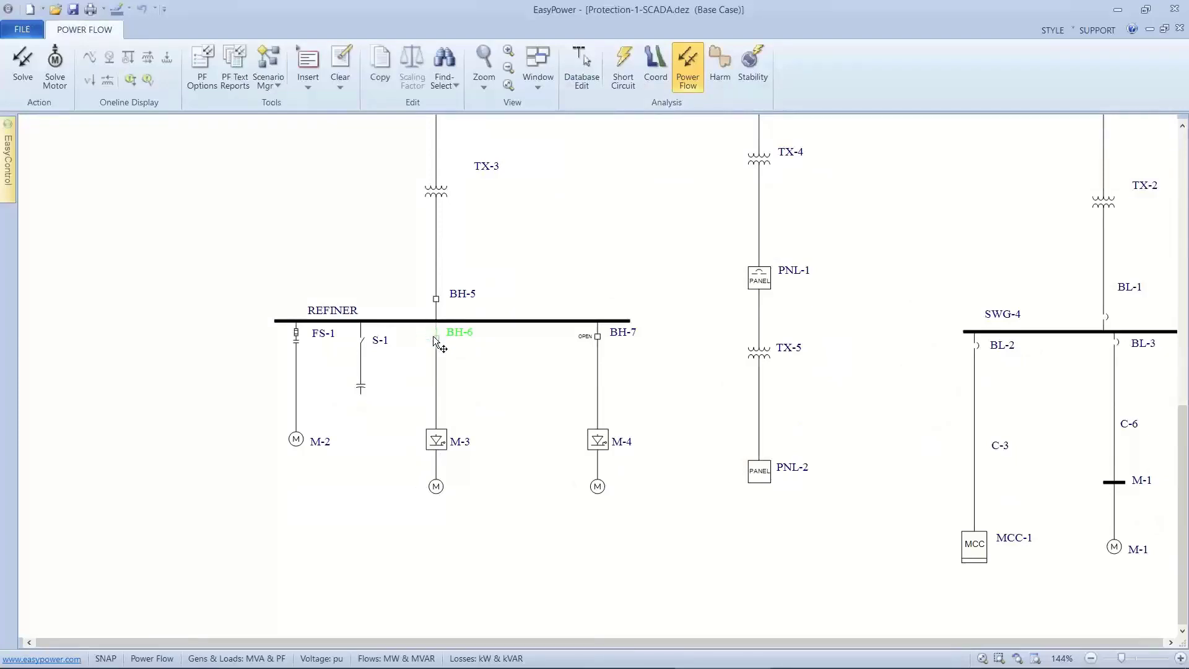
click(594, 335)
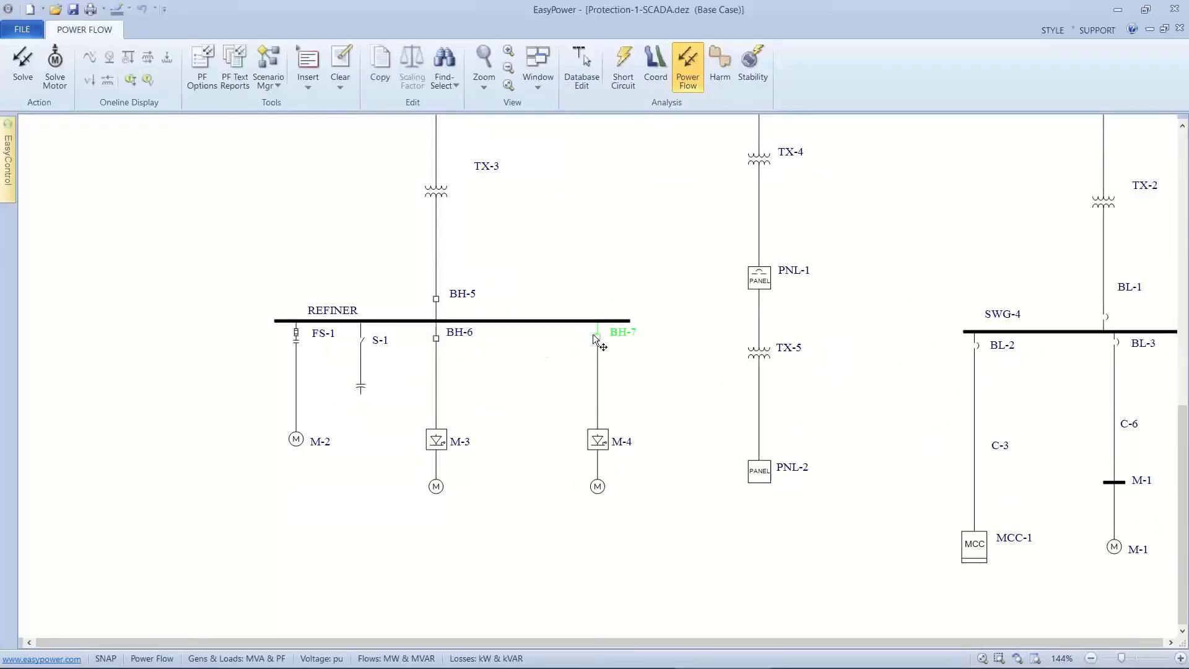
click(369, 345)
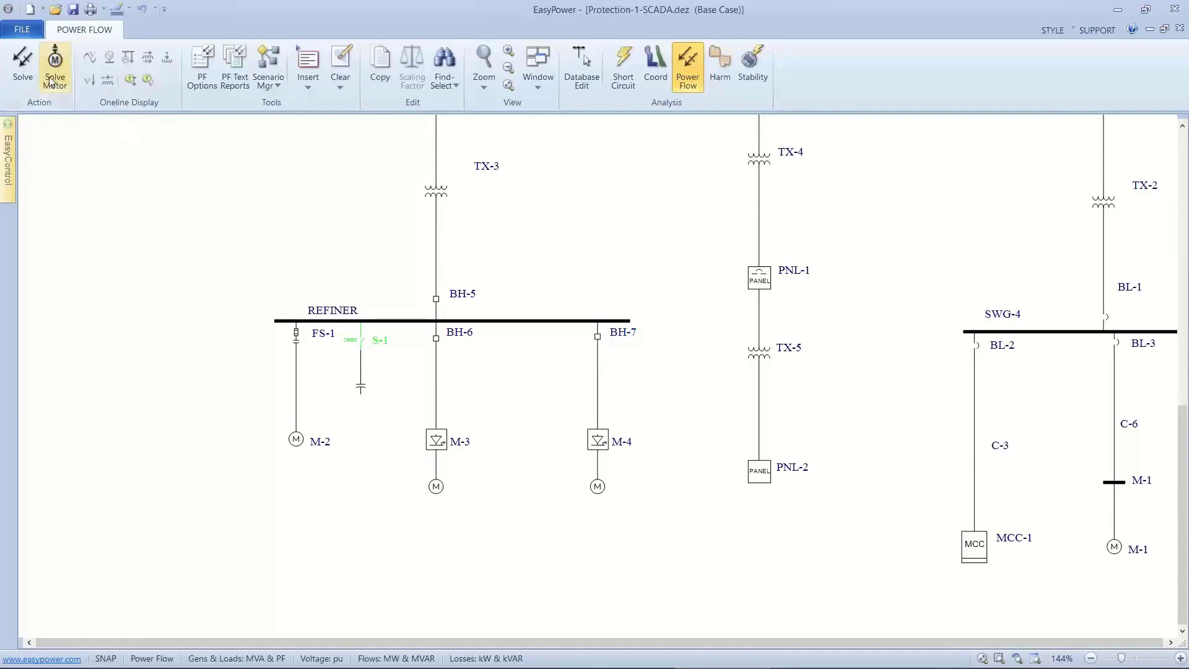
click(23, 62)
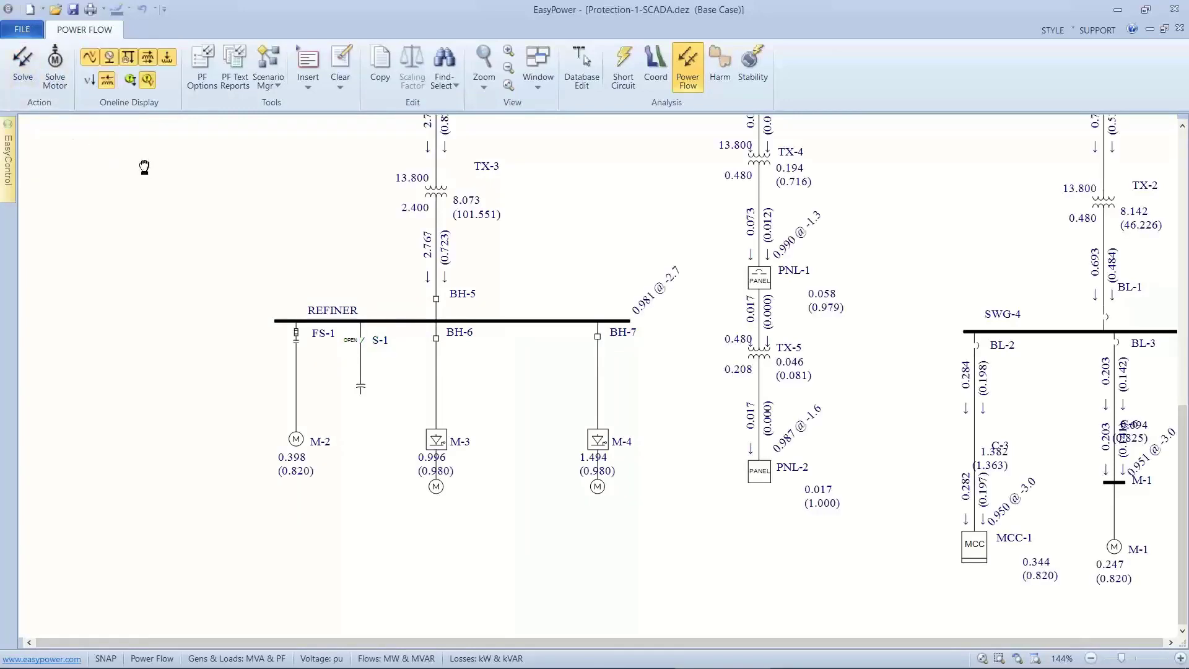
Examine the real and reactive power flow from the REFINER drives through TX-3, MAIN SWG and TX-1 to the PSE - SOUTH utility.
drag(145, 168, 154, 239)
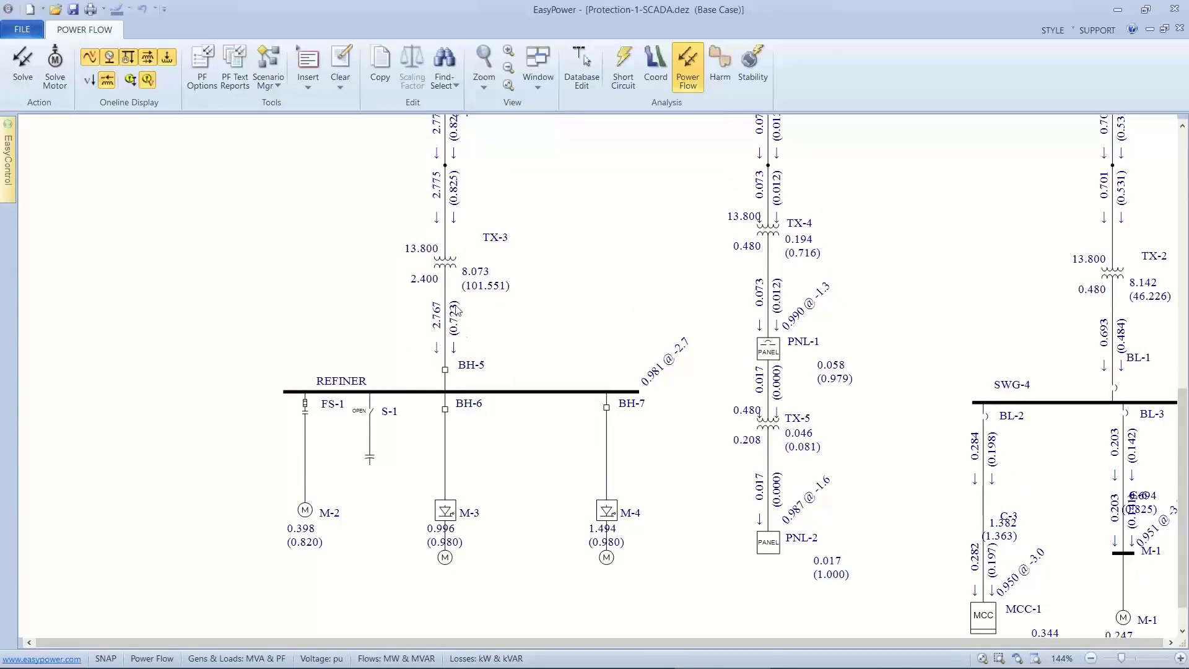
drag(481, 240, 475, 433)
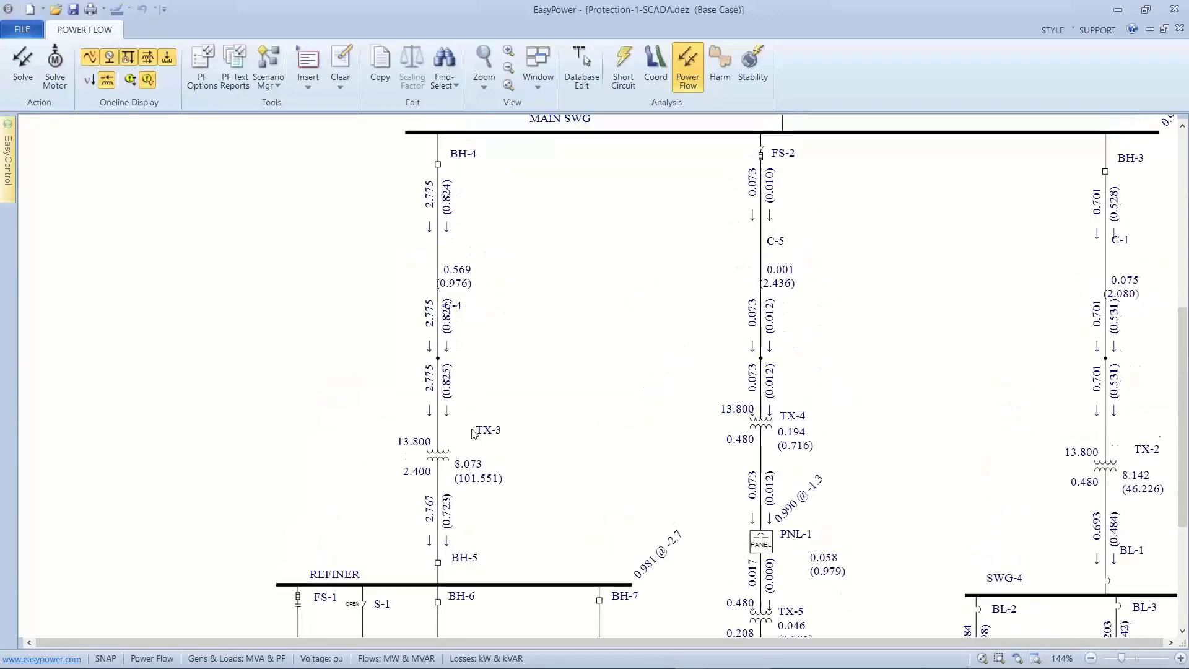
drag(572, 226, 486, 452)
drag(555, 252, 495, 474)
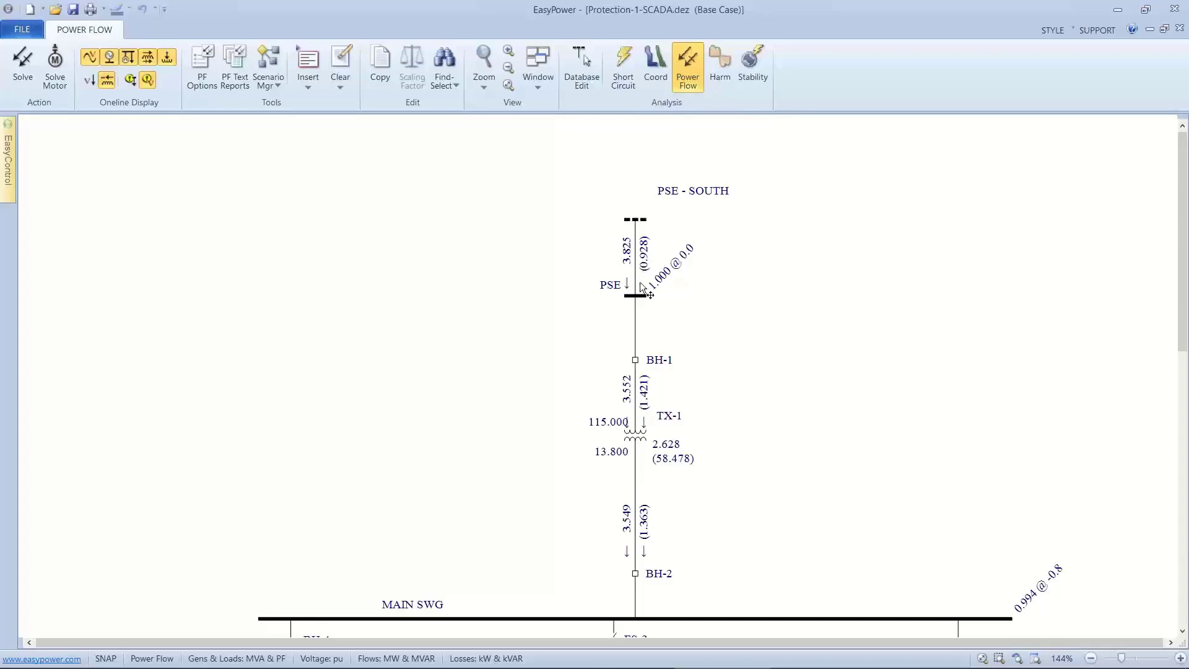
scroll(617, 286, down, 3)
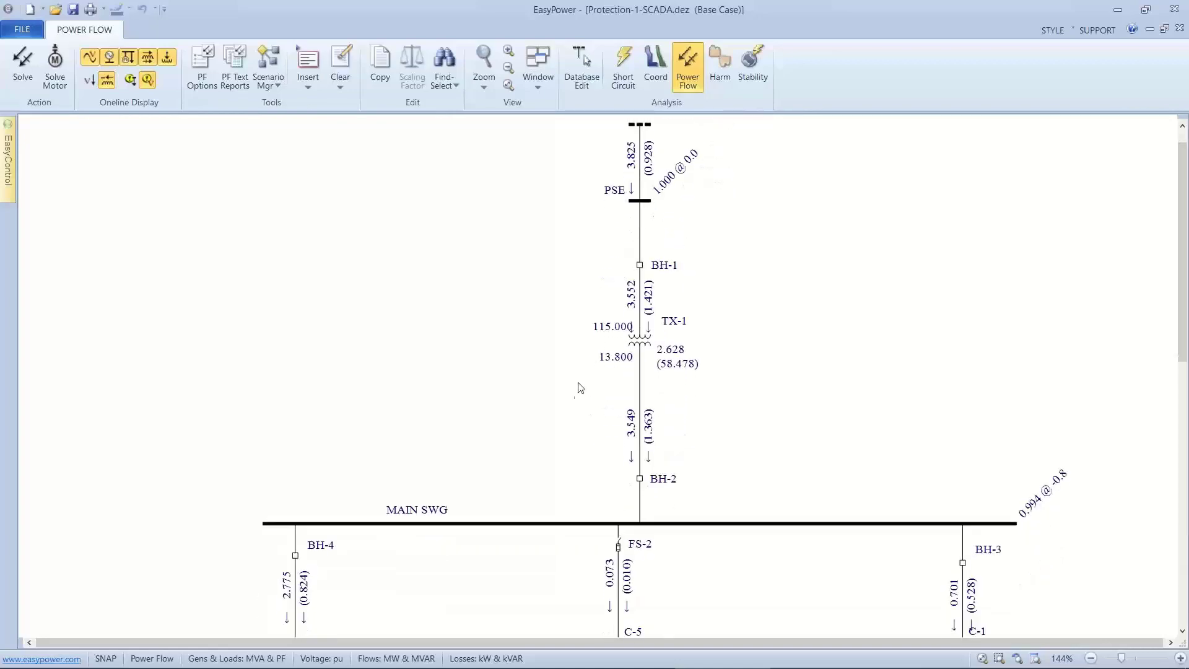
drag(573, 390, 591, 220)
drag(510, 421, 491, 321)
drag(457, 448, 462, 268)
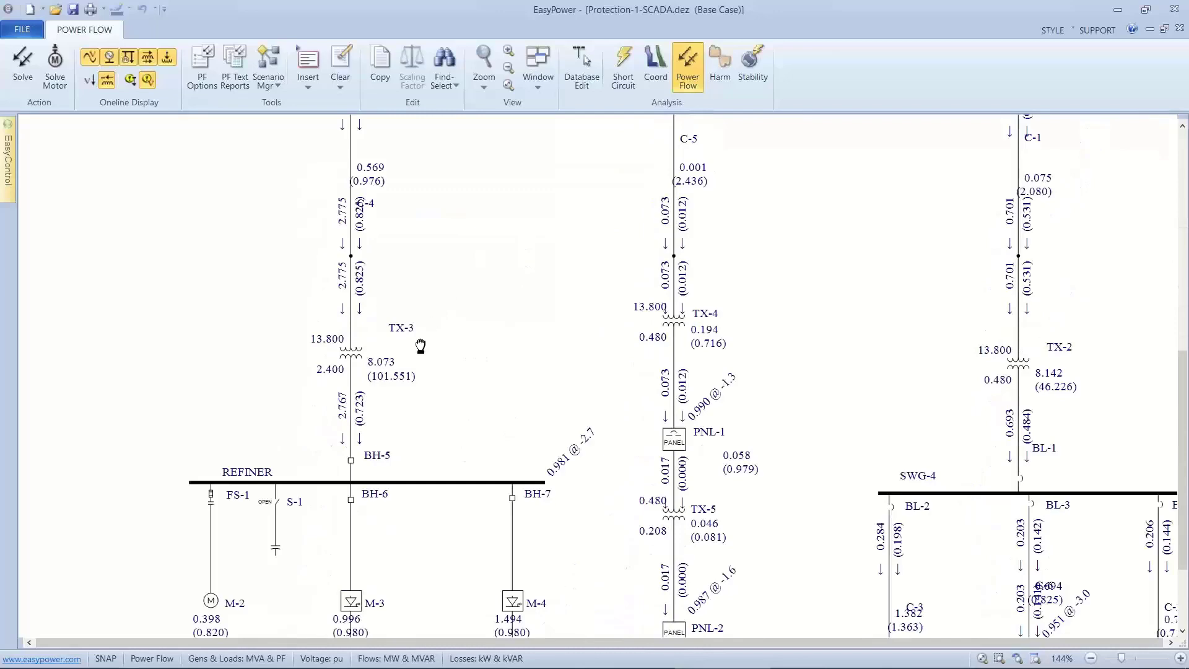
drag(421, 346, 466, 250)
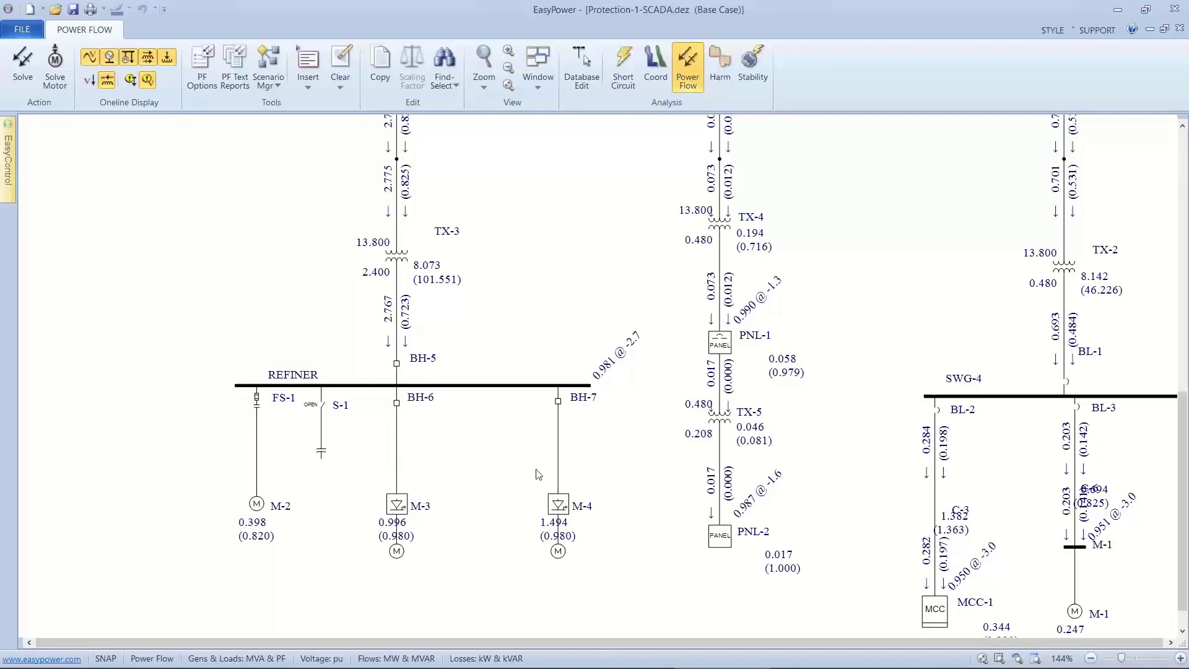
drag(544, 432, 552, 380)
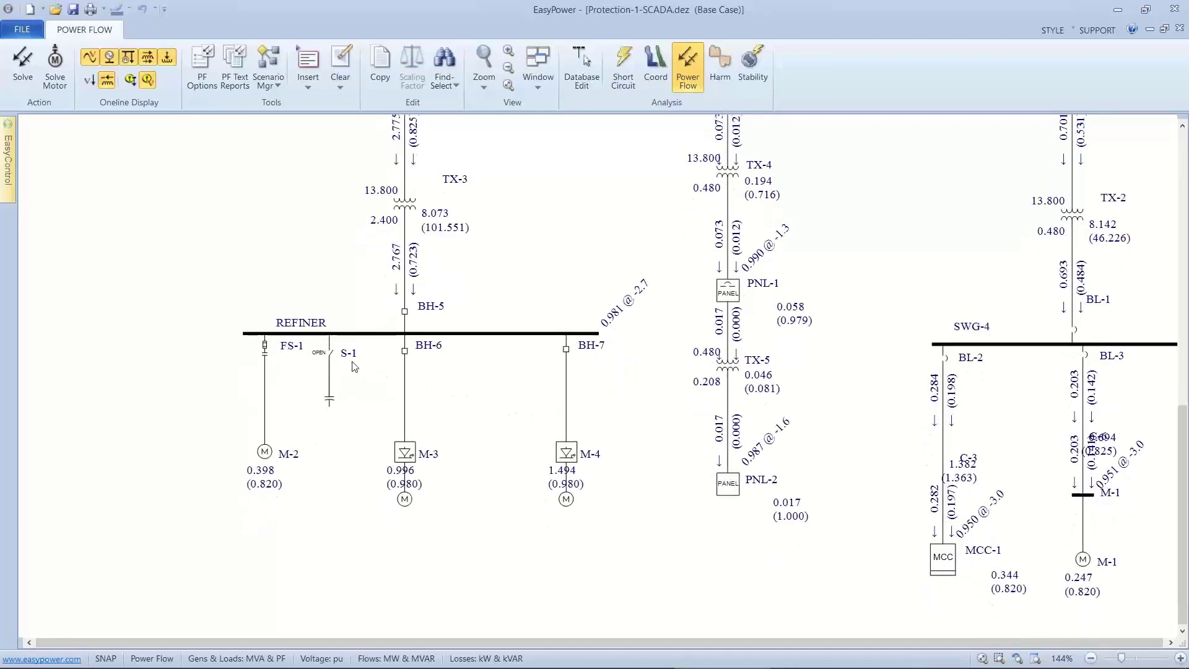
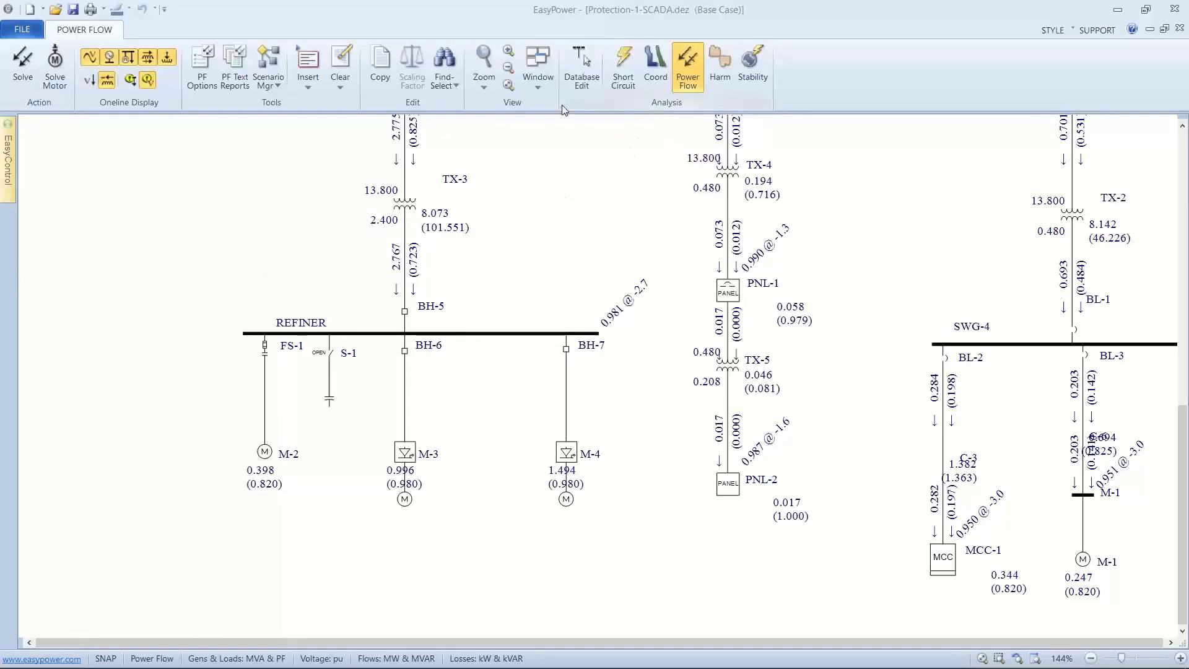
Return to database editing without saving the temporary power flow changes to the database.
click(583, 66)
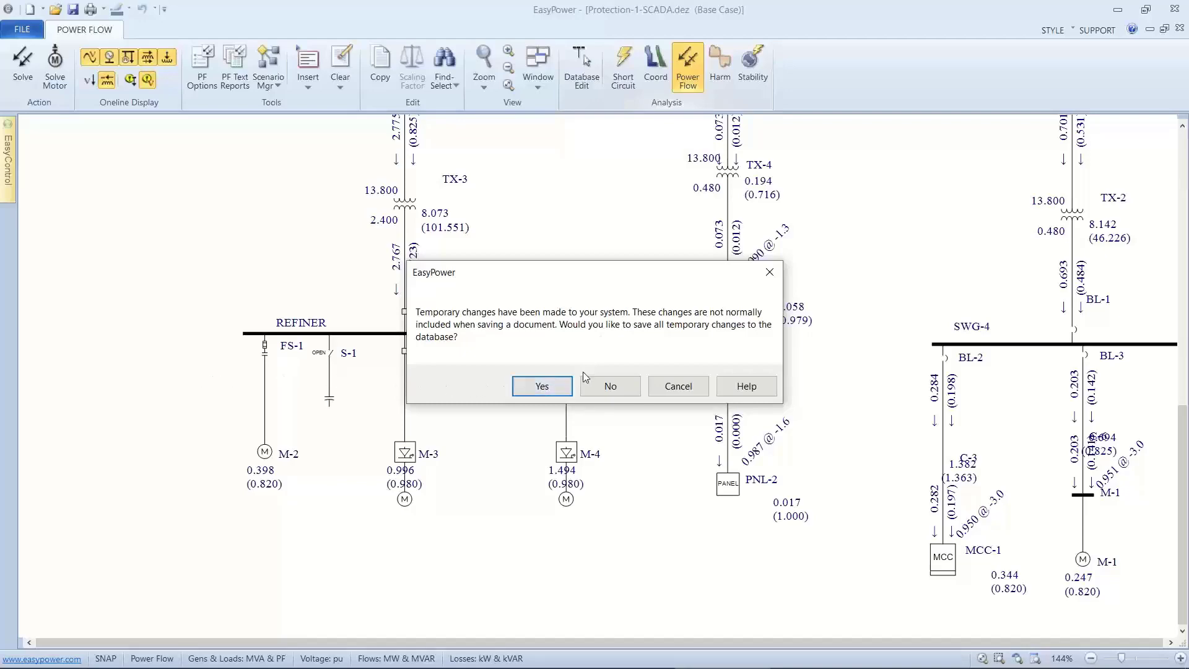
click(595, 387)
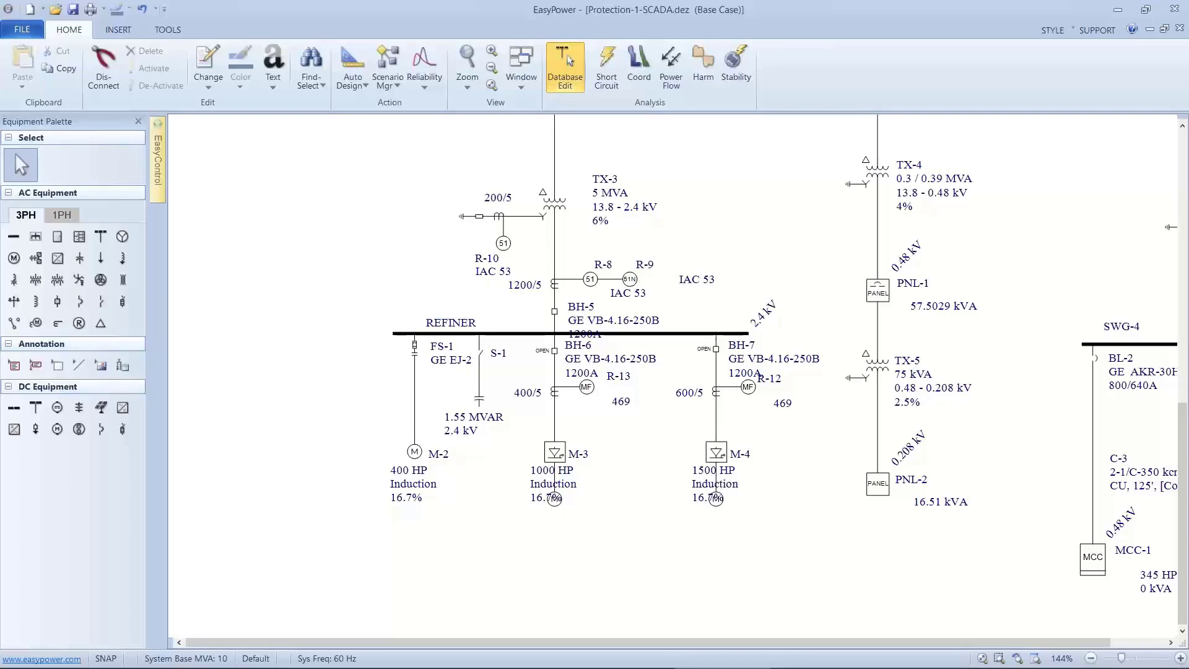
Switch the restored base case to the power flow focus and solve it.
scroll(384, 330, up, 5)
scroll(384, 330, down, 3)
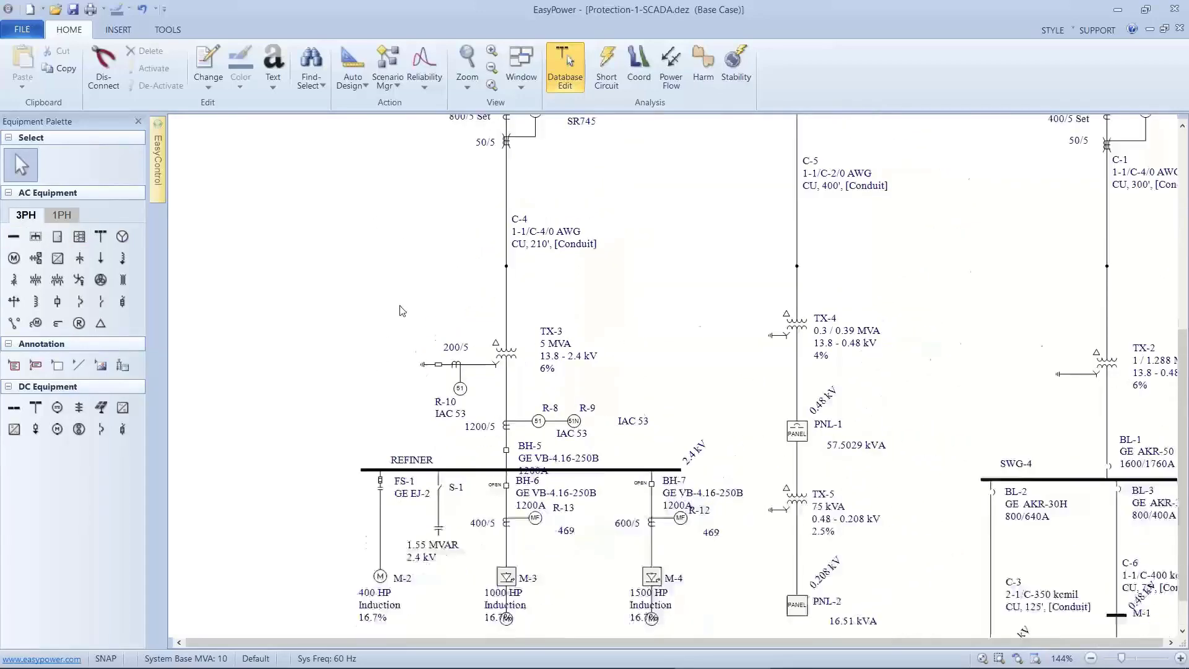
scroll(464, 263, up, 4)
scroll(453, 322, down, 1)
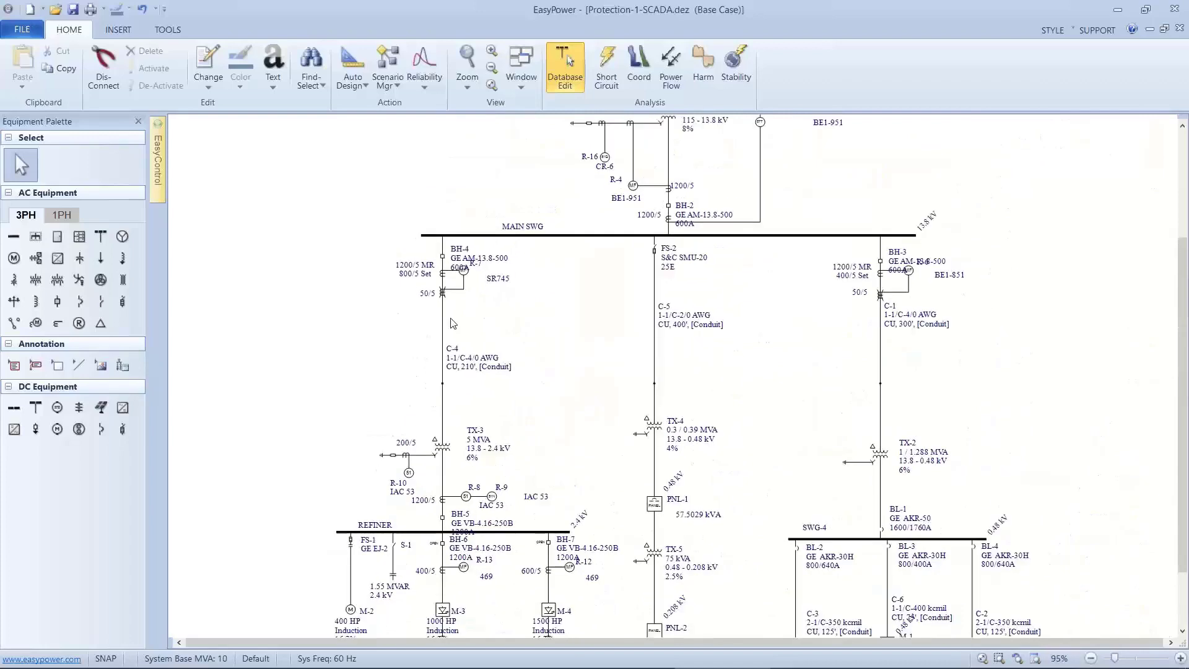
scroll(443, 322, down, 2)
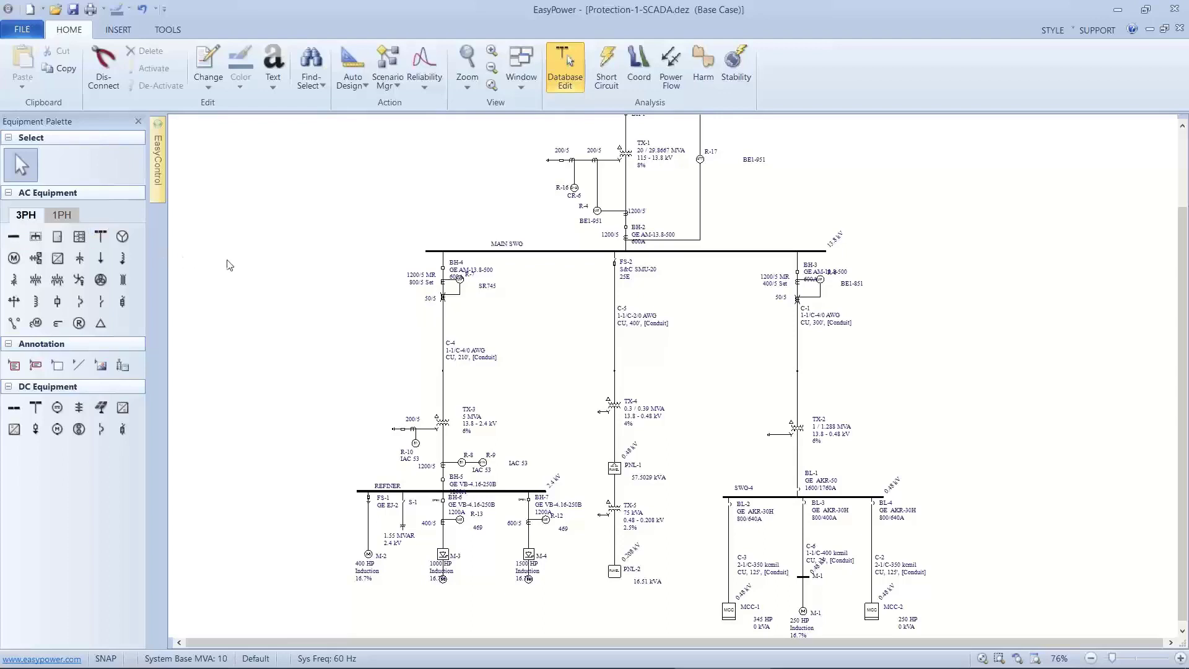
scroll(376, 296, up, 1)
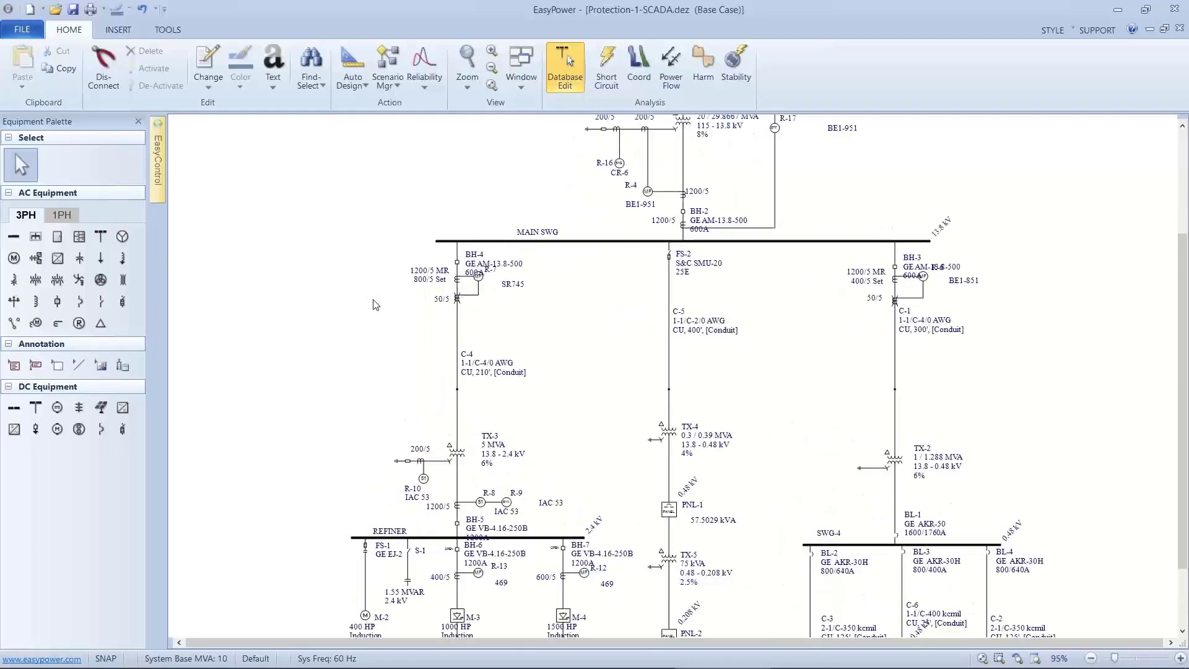
drag(520, 274, 429, 405)
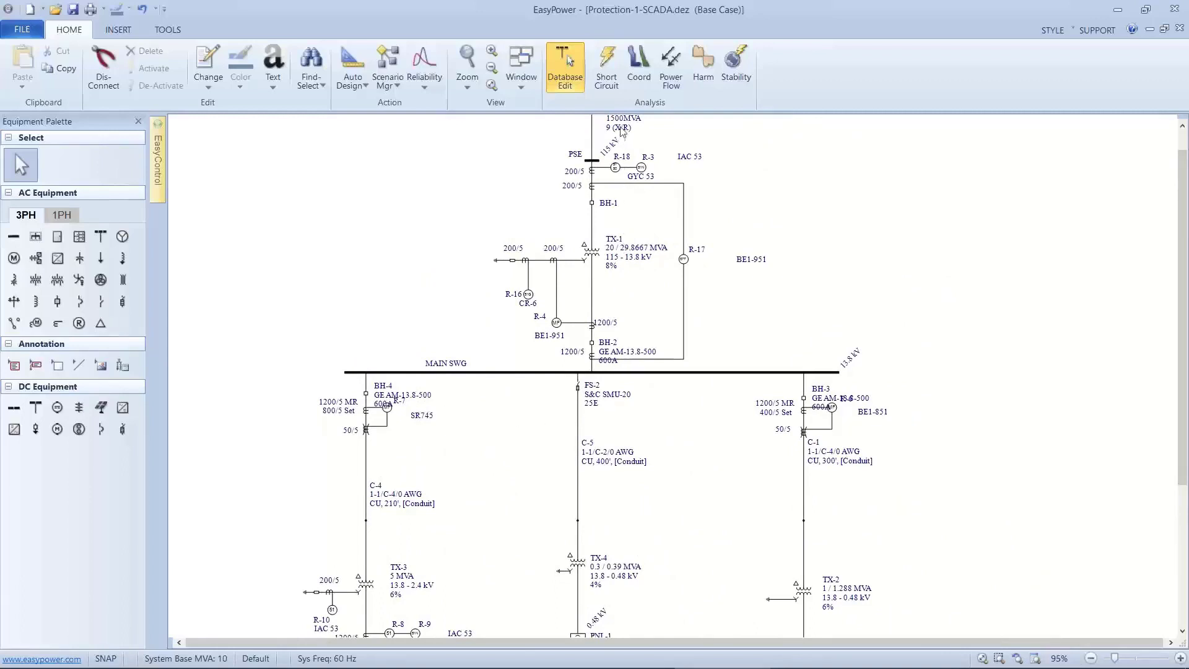
click(670, 67)
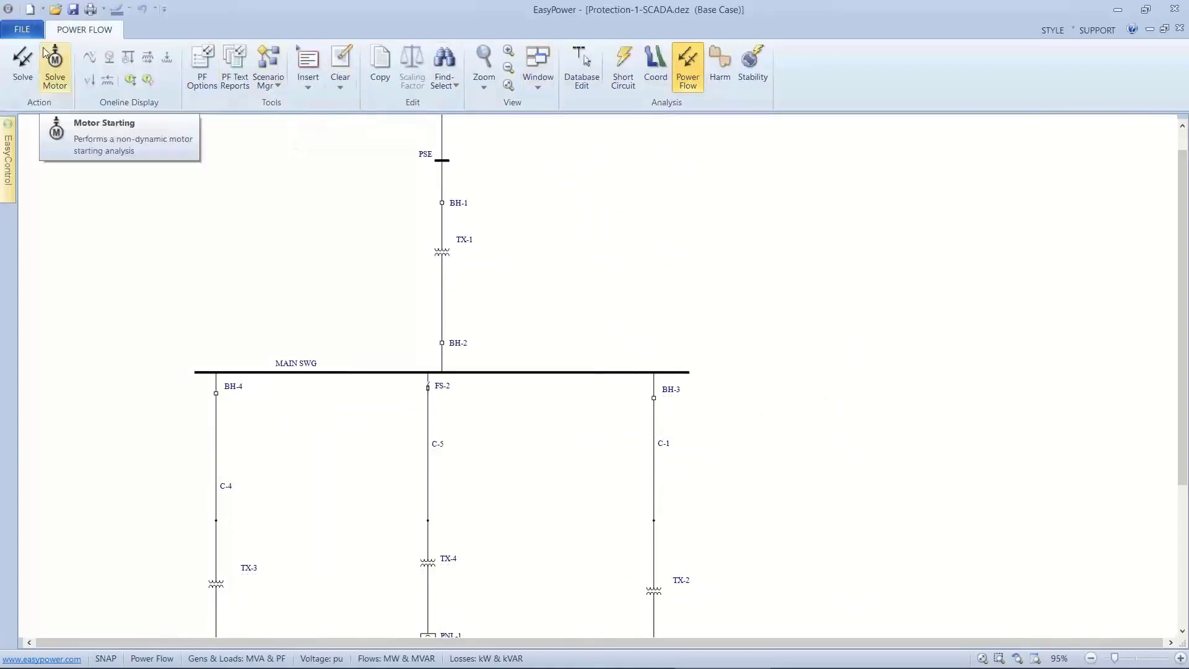
click(23, 62)
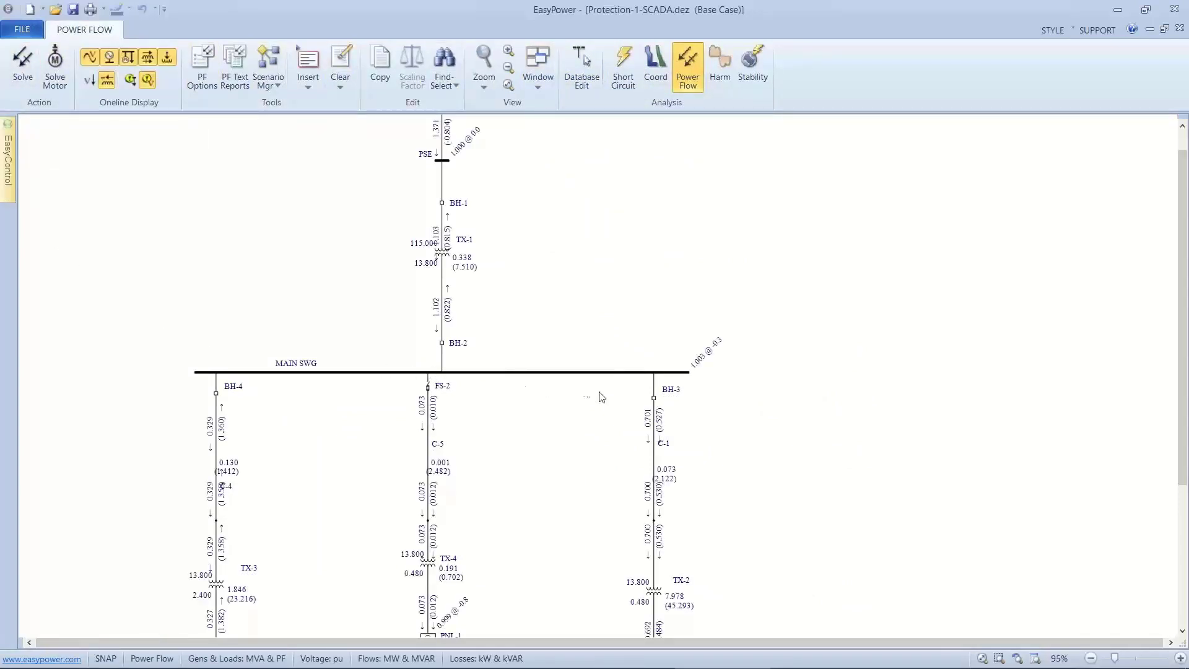
Open breaker BH-3, fused switch FS-2 and breaker BH-4 to disconnect all three feeders from MAIN SWG.
click(654, 400)
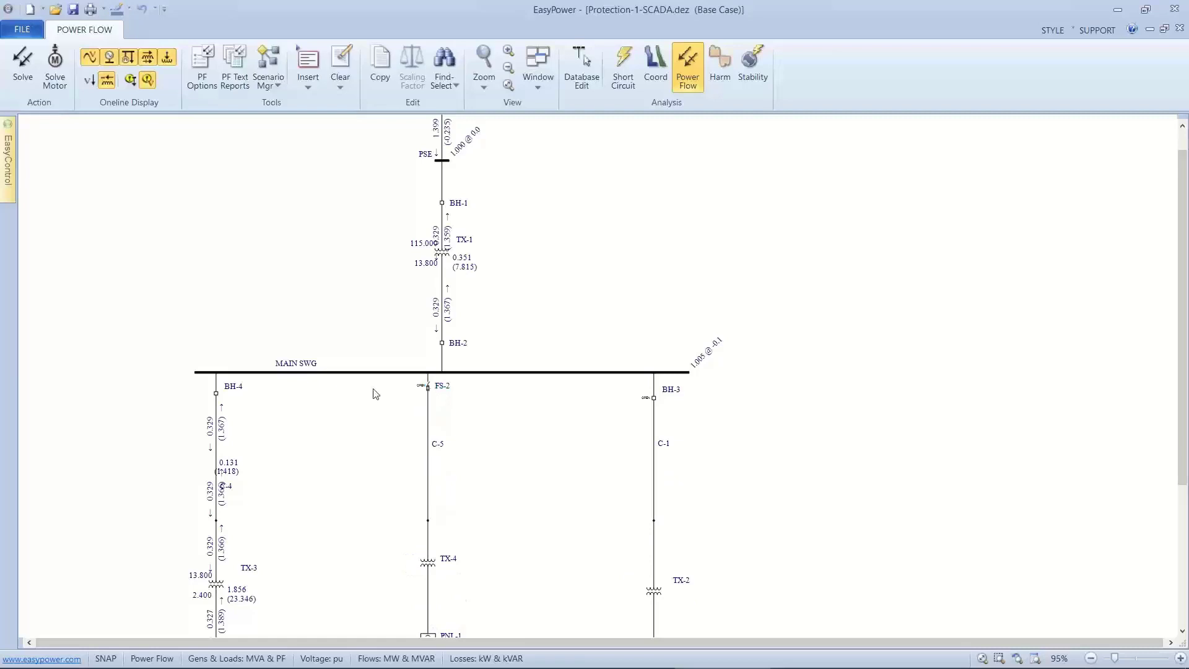
click(214, 394)
double_click(213, 394)
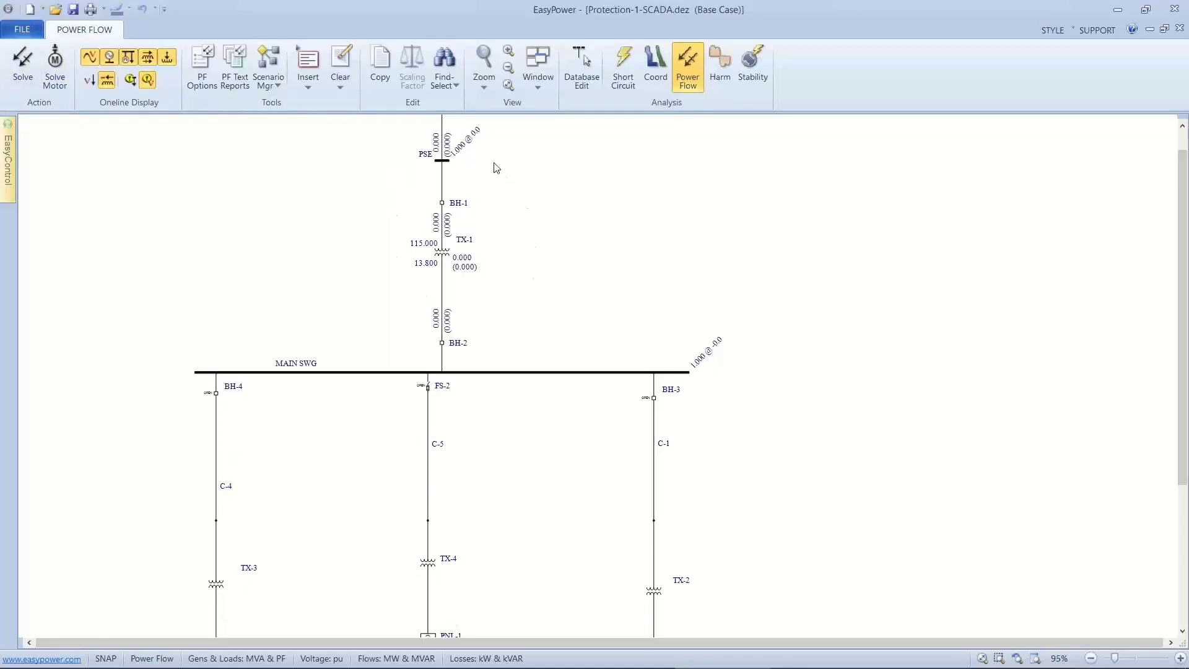
Close breaker BH-4 to re-energize the TX-3 and REFINER feeder from MAIN SWG.
drag(491, 159, 508, 282)
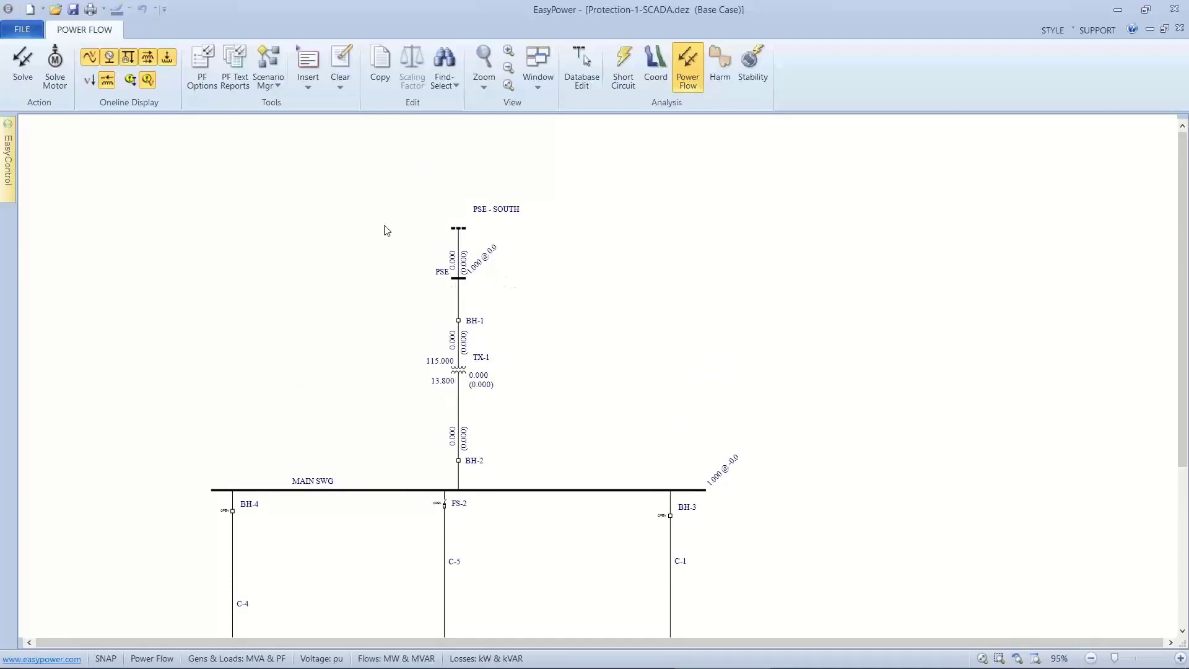
drag(374, 302, 391, 232)
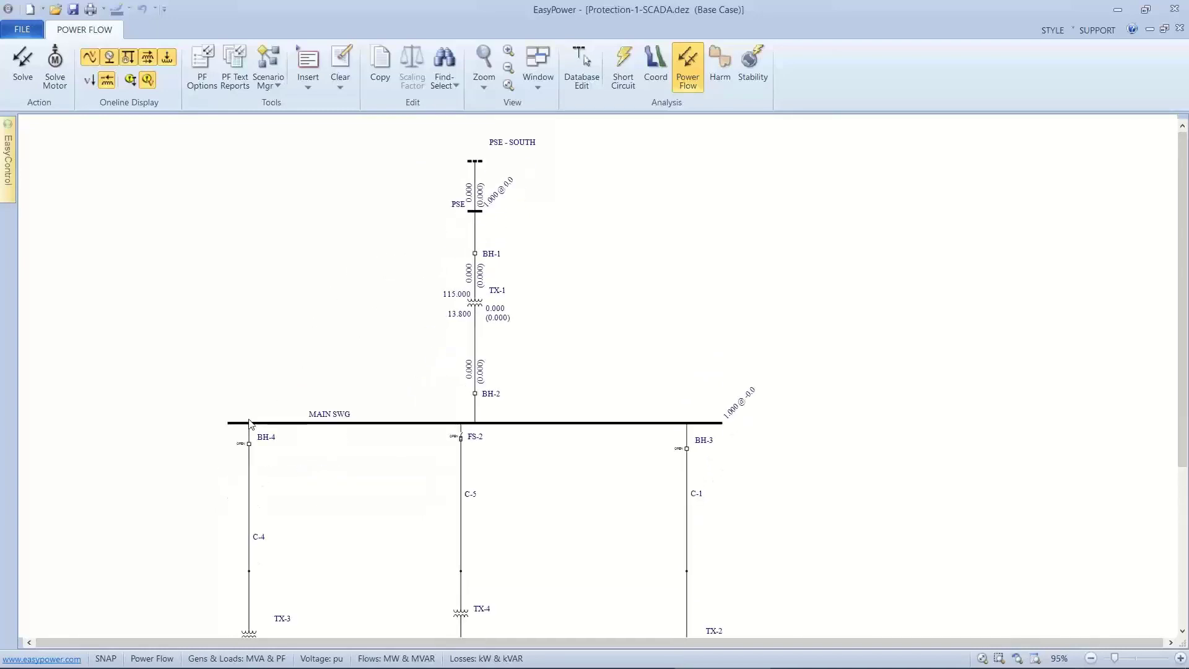
double_click(243, 441)
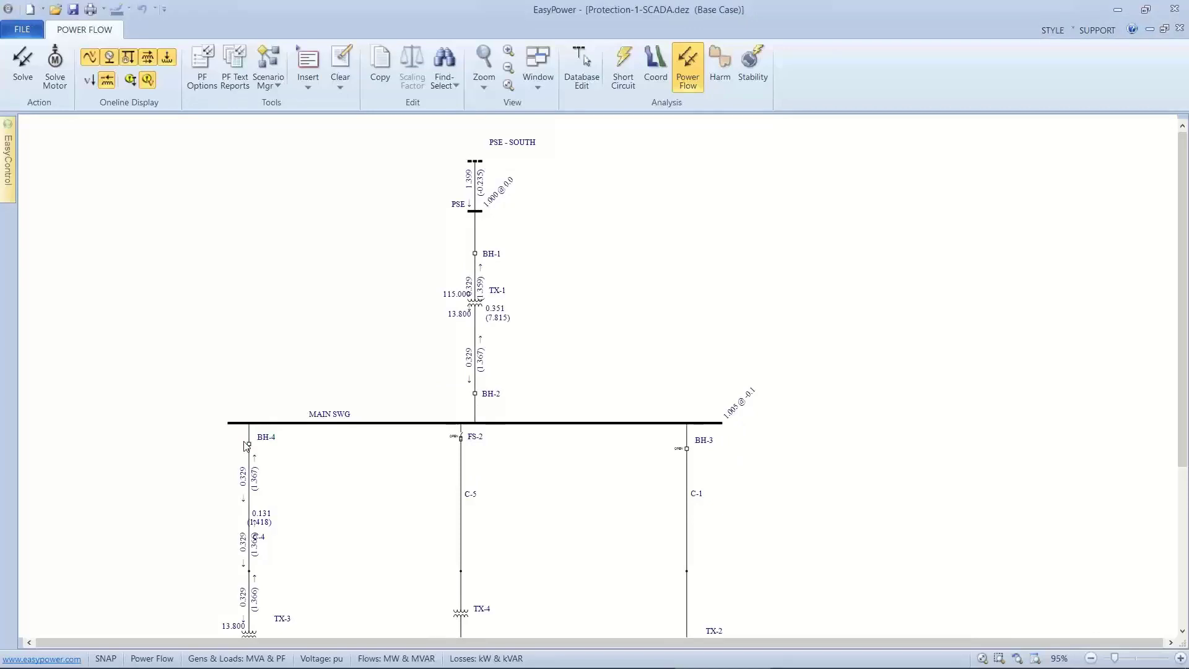
Close fused switch FS-2 to energize the TX-4 feeder, and open it again.
drag(280, 437, 313, 317)
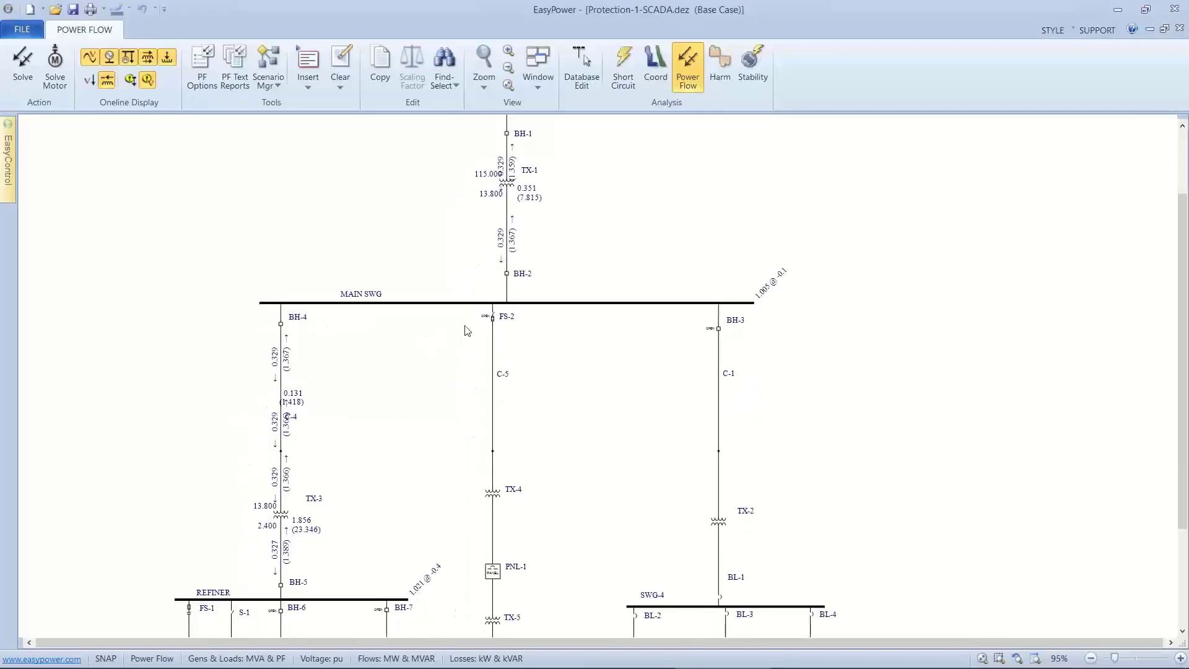
double_click(492, 318)
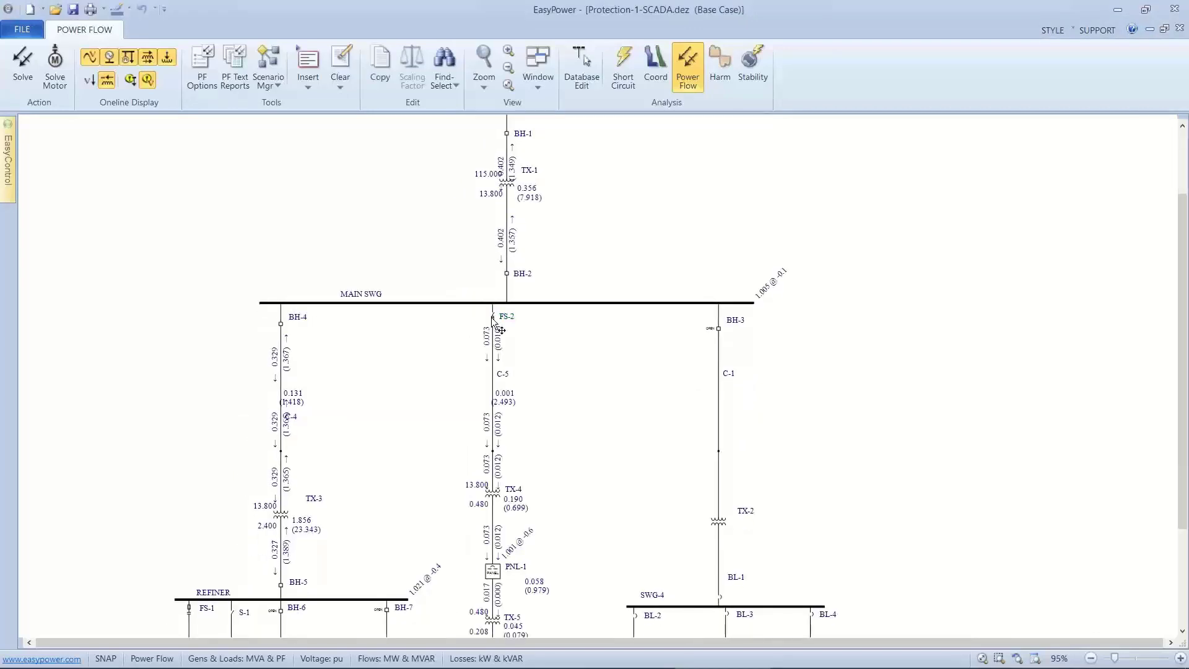
double_click(493, 317)
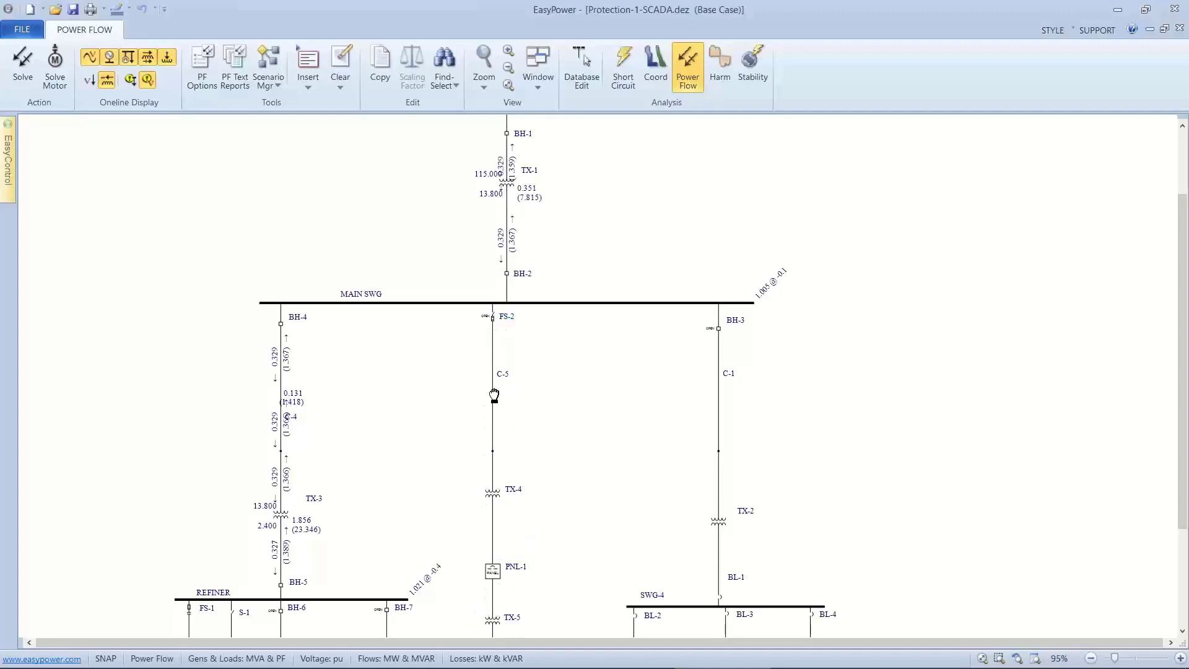
Examine the power flow between the REFINER bus, its S-1 capacitor and MAIN SWG with only the BH-4 feeder connected.
drag(494, 396, 507, 238)
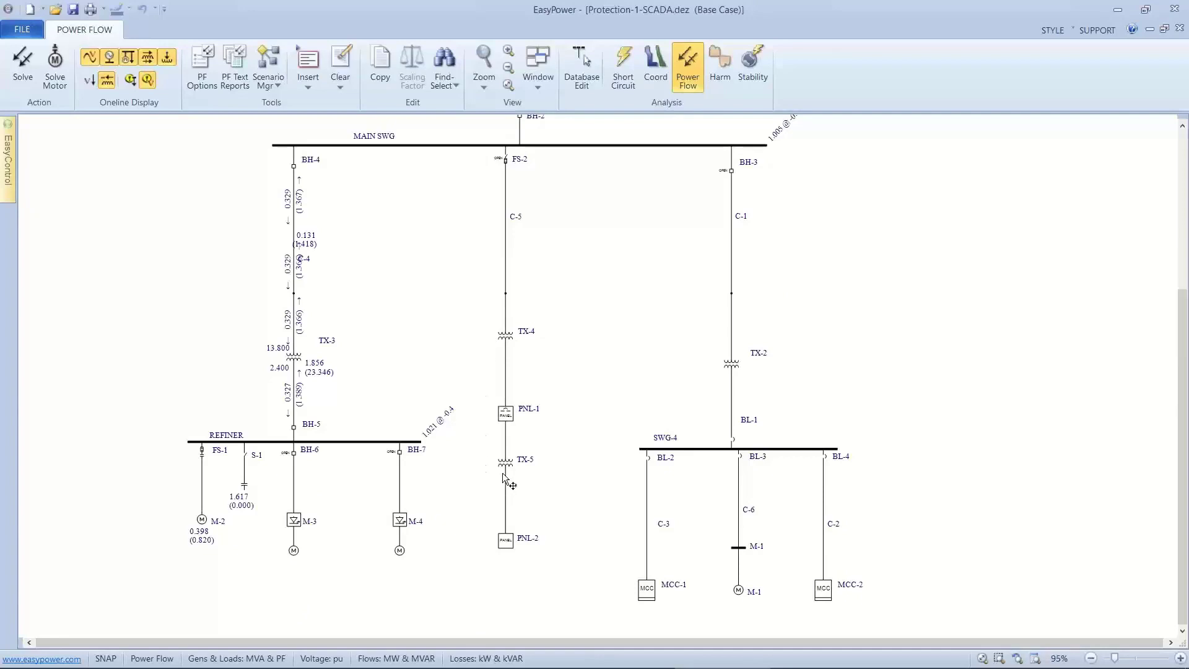
scroll(503, 470, up, 3)
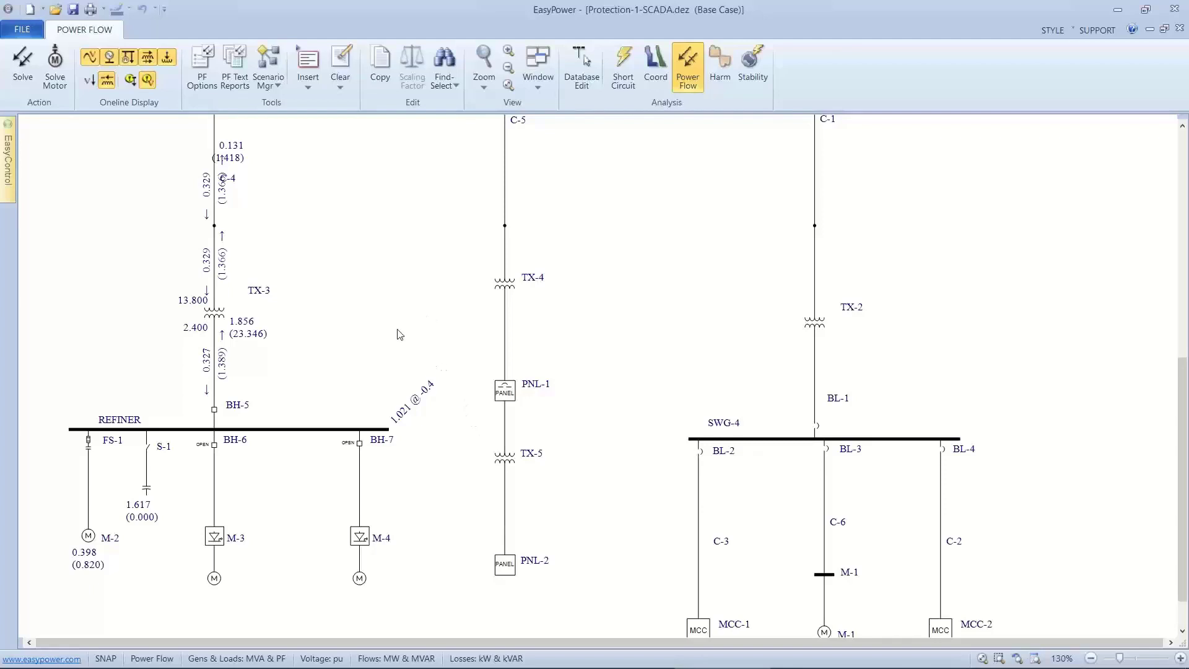
scroll(399, 334, down, 2)
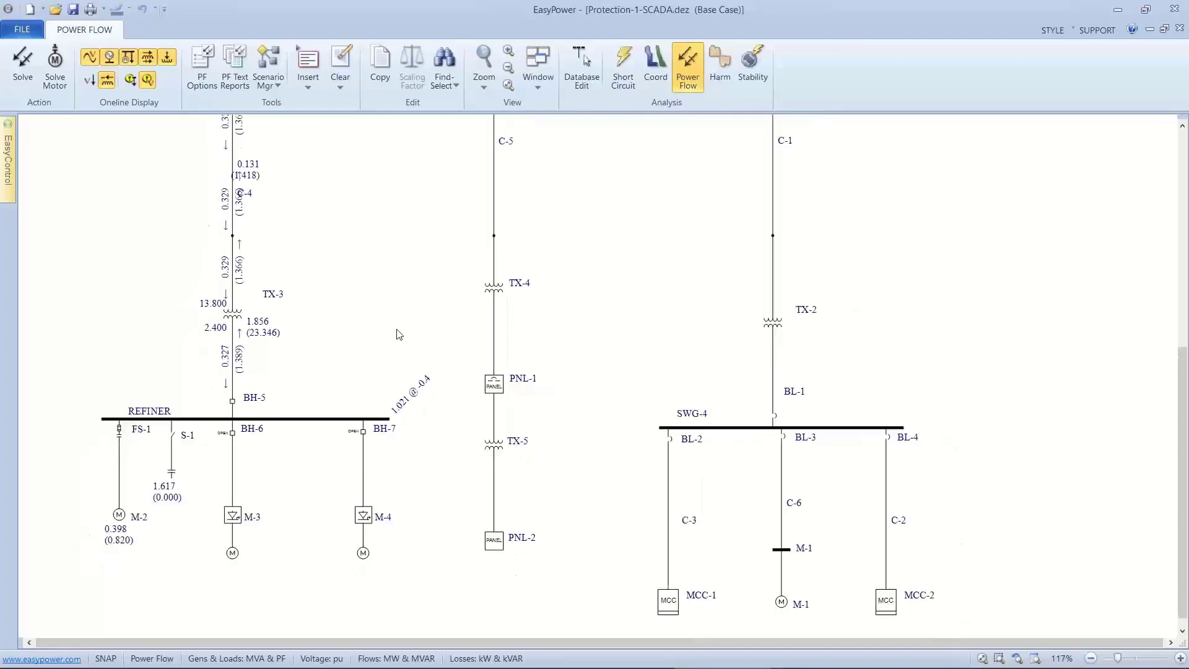
scroll(399, 335, down, 2)
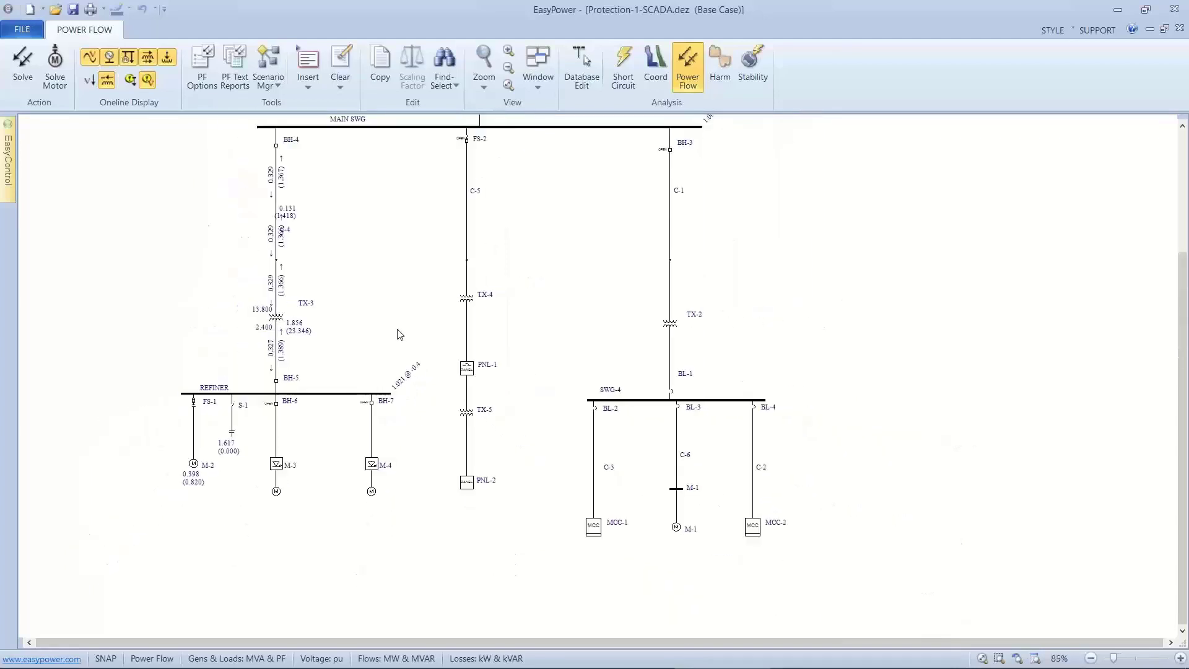
drag(399, 334, 409, 398)
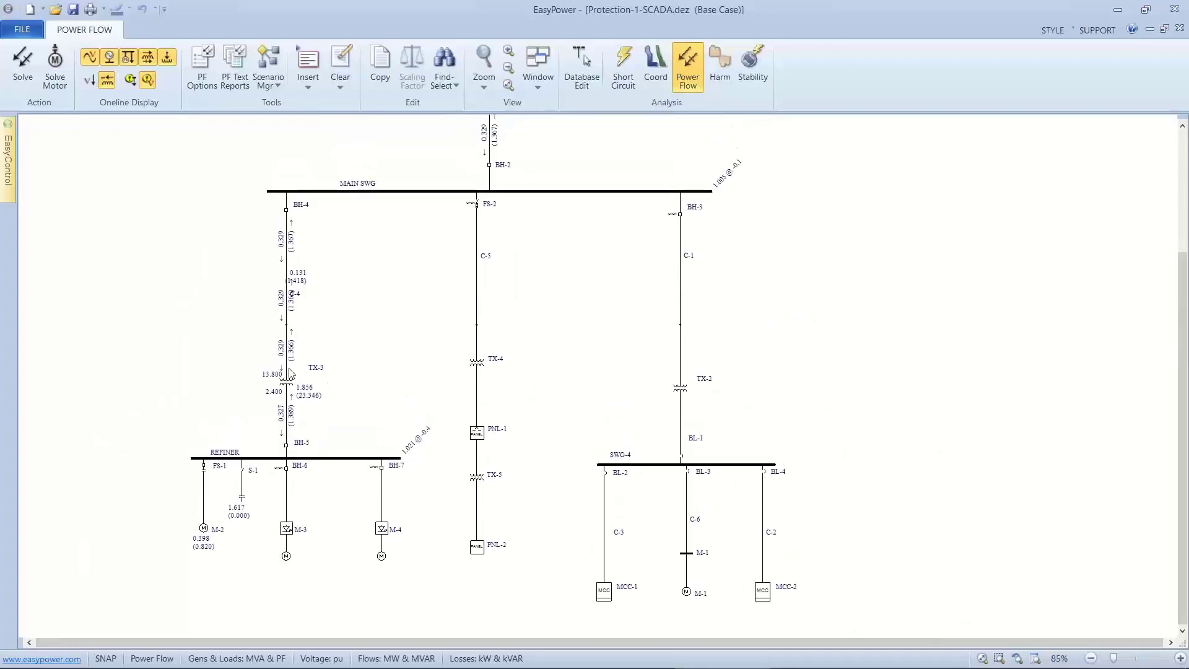